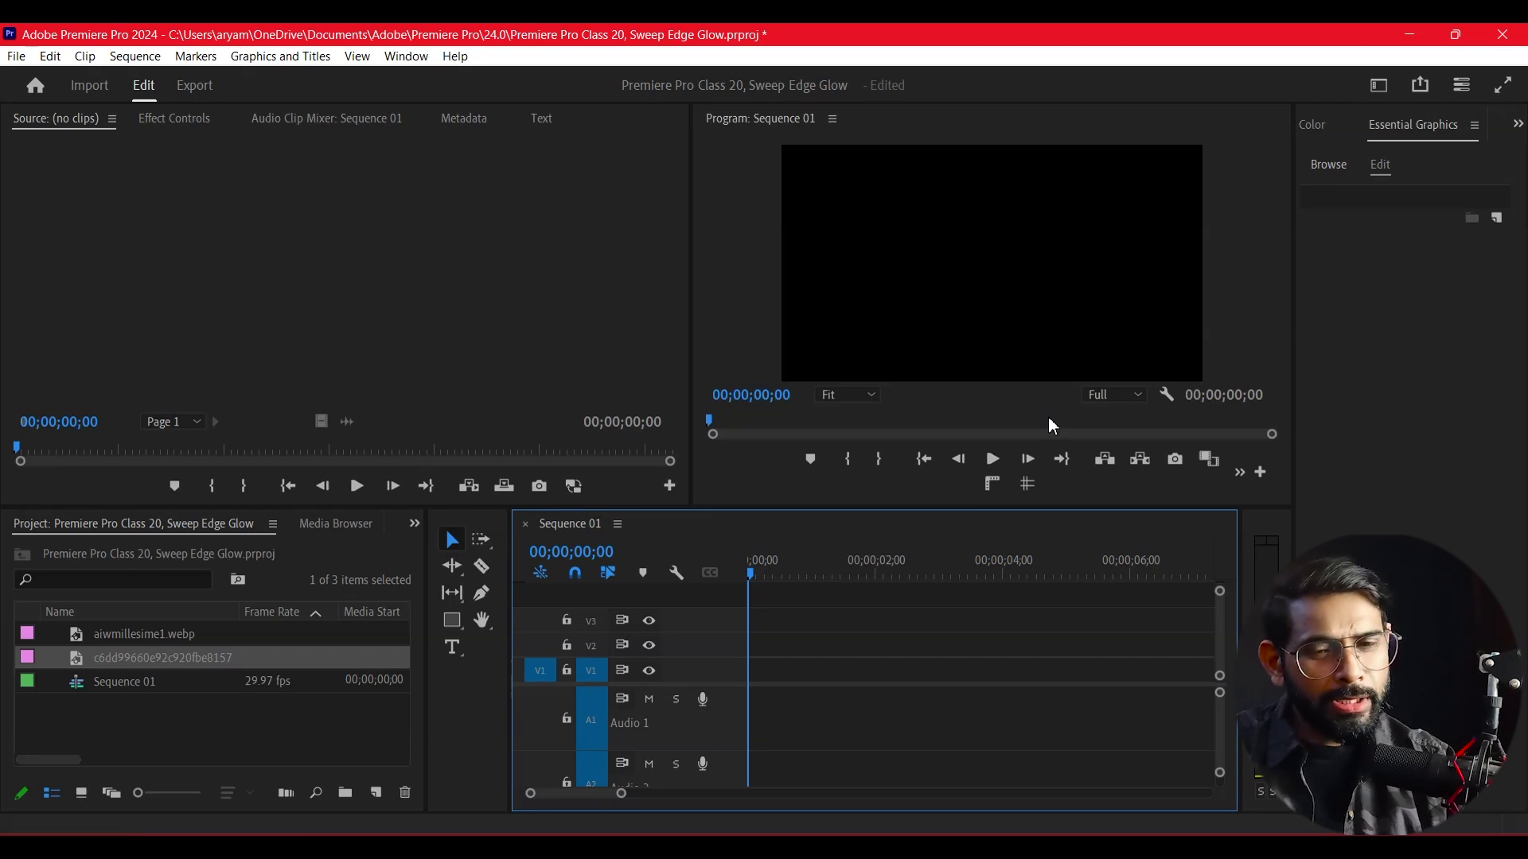
- Place the book-page image on track V2 of Sequence 01, scrub to preview it, and select the clip
{"action": "mouse_move", "coordinate": [73, 658]}
{"action": "left_mouse_down"}
{"action": "mouse_move", "coordinate": [730, 684]}
{"action": "mouse_move", "coordinate": [736, 646]}
{"action": "left_mouse_up"}
{"action": "mouse_move", "coordinate": [781, 570]}
{"action": "left_mouse_down"}
{"action": "mouse_move", "coordinate": [902, 622]}
{"action": "mouse_move", "coordinate": [817, 621]}
{"action": "left_mouse_up"}
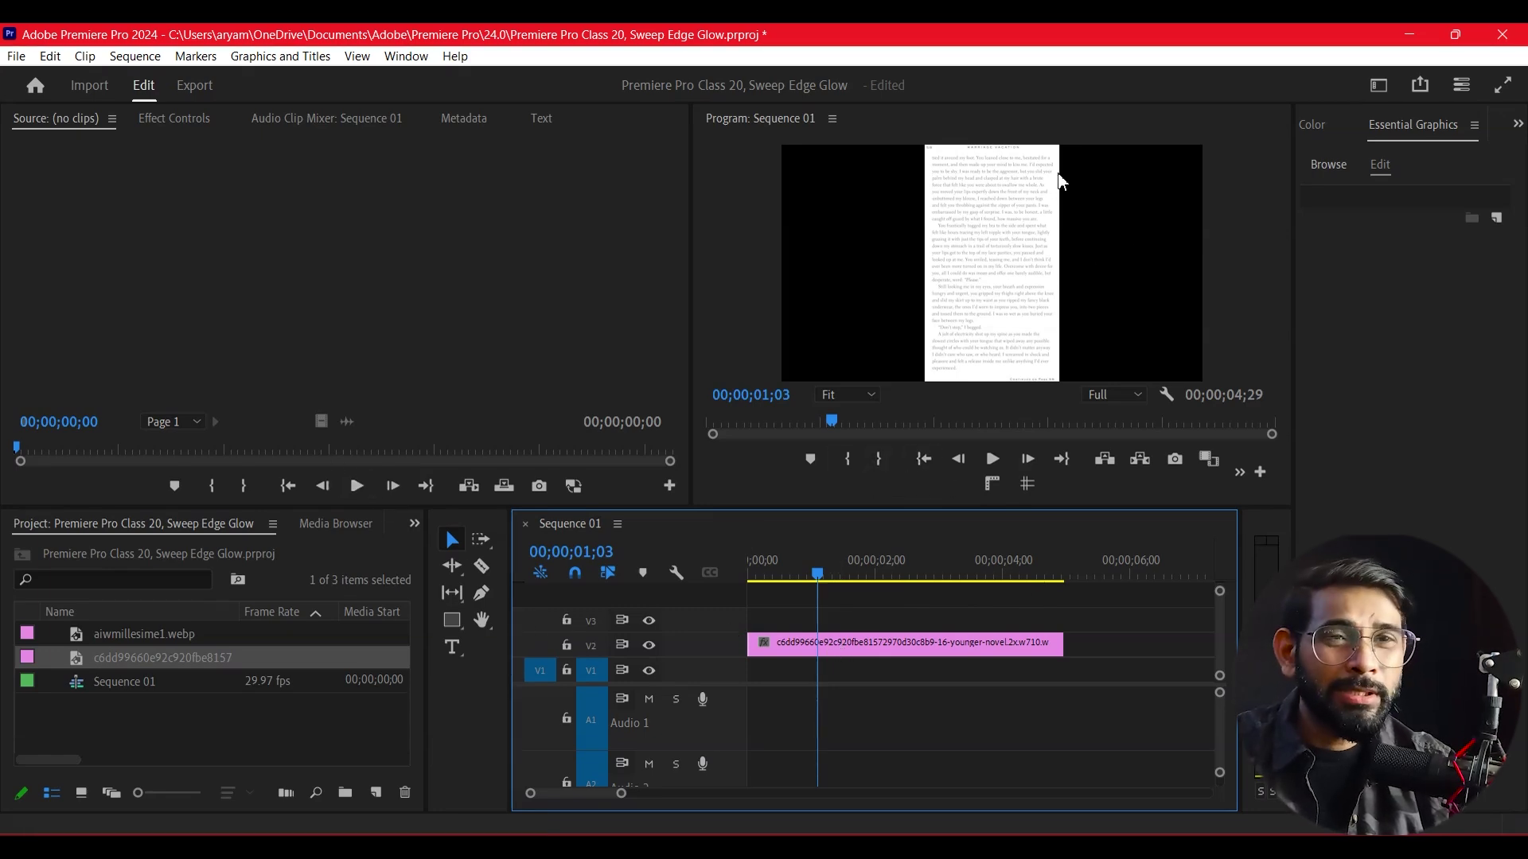
{"action": "left_click", "coordinate": [829, 641]}
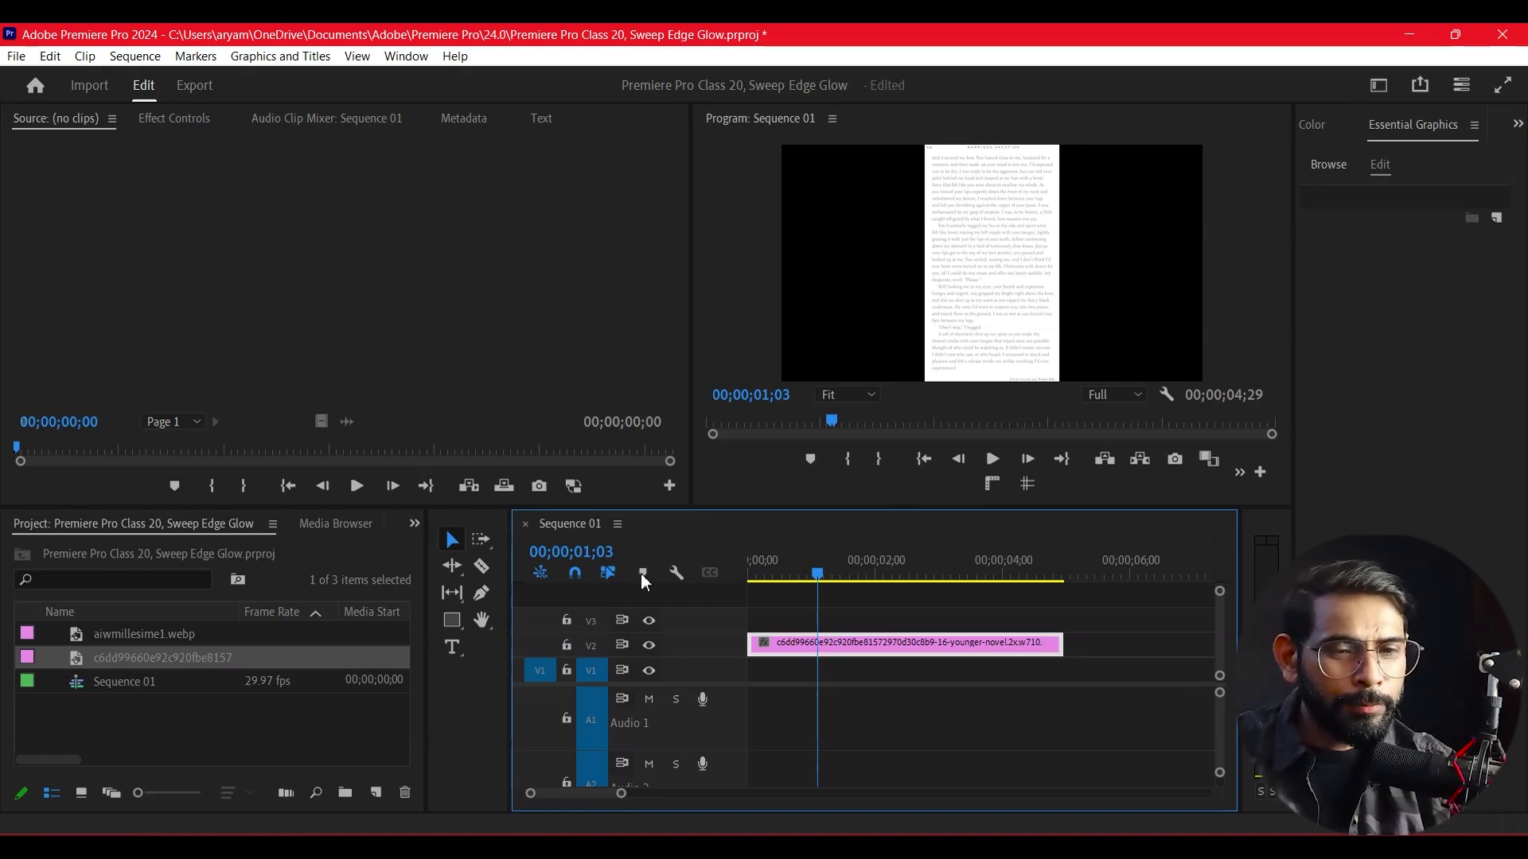
- Create a 1920x1080 Color Matte sampled white from the page and lay it on V1
{"action": "right_click", "coordinate": [294, 724]}
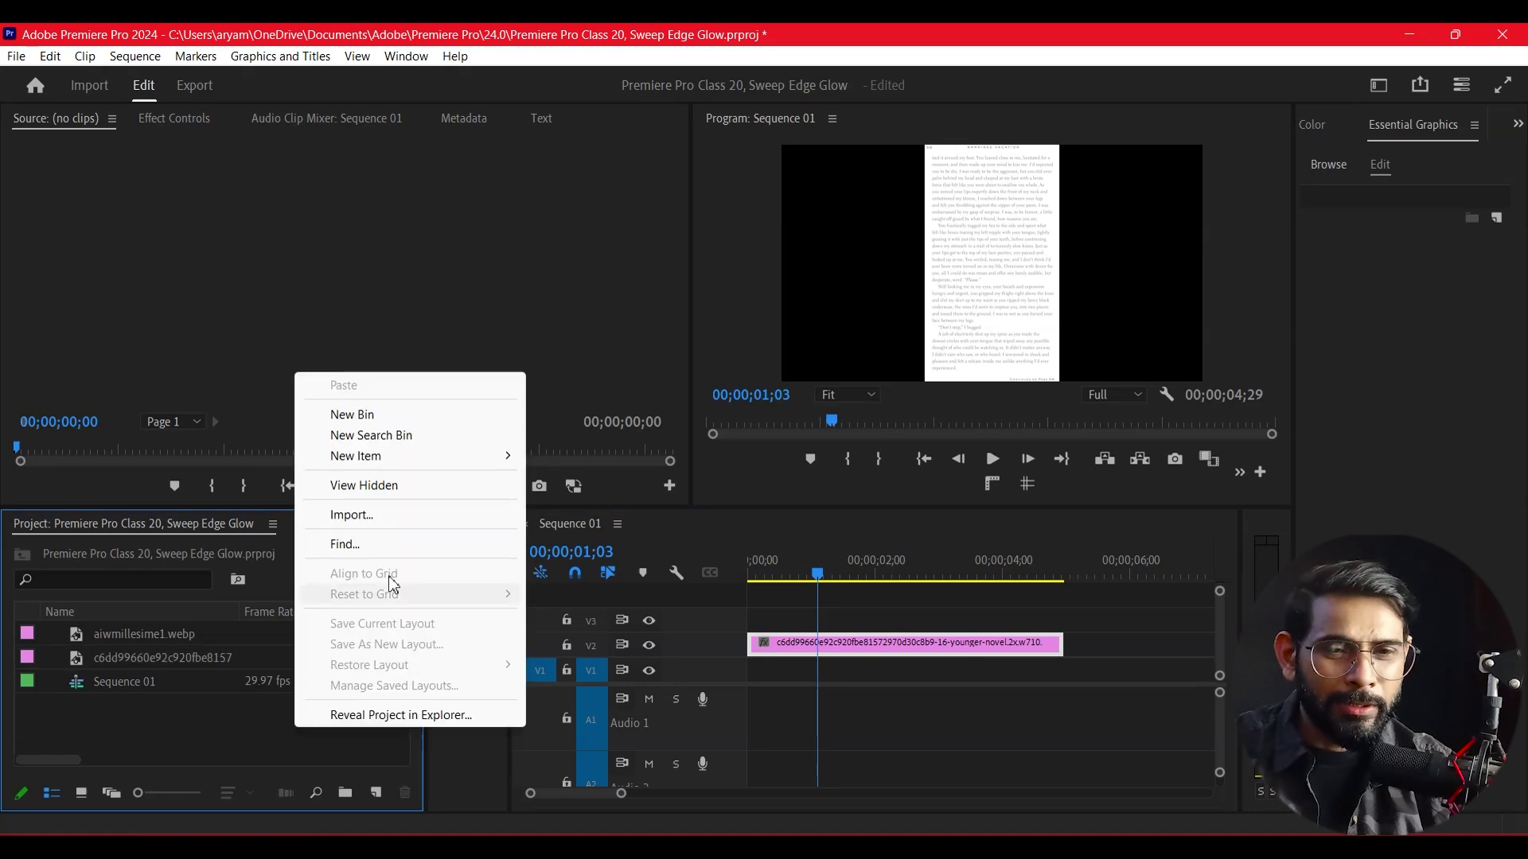
{"action": "mouse_move", "coordinate": [413, 460]}
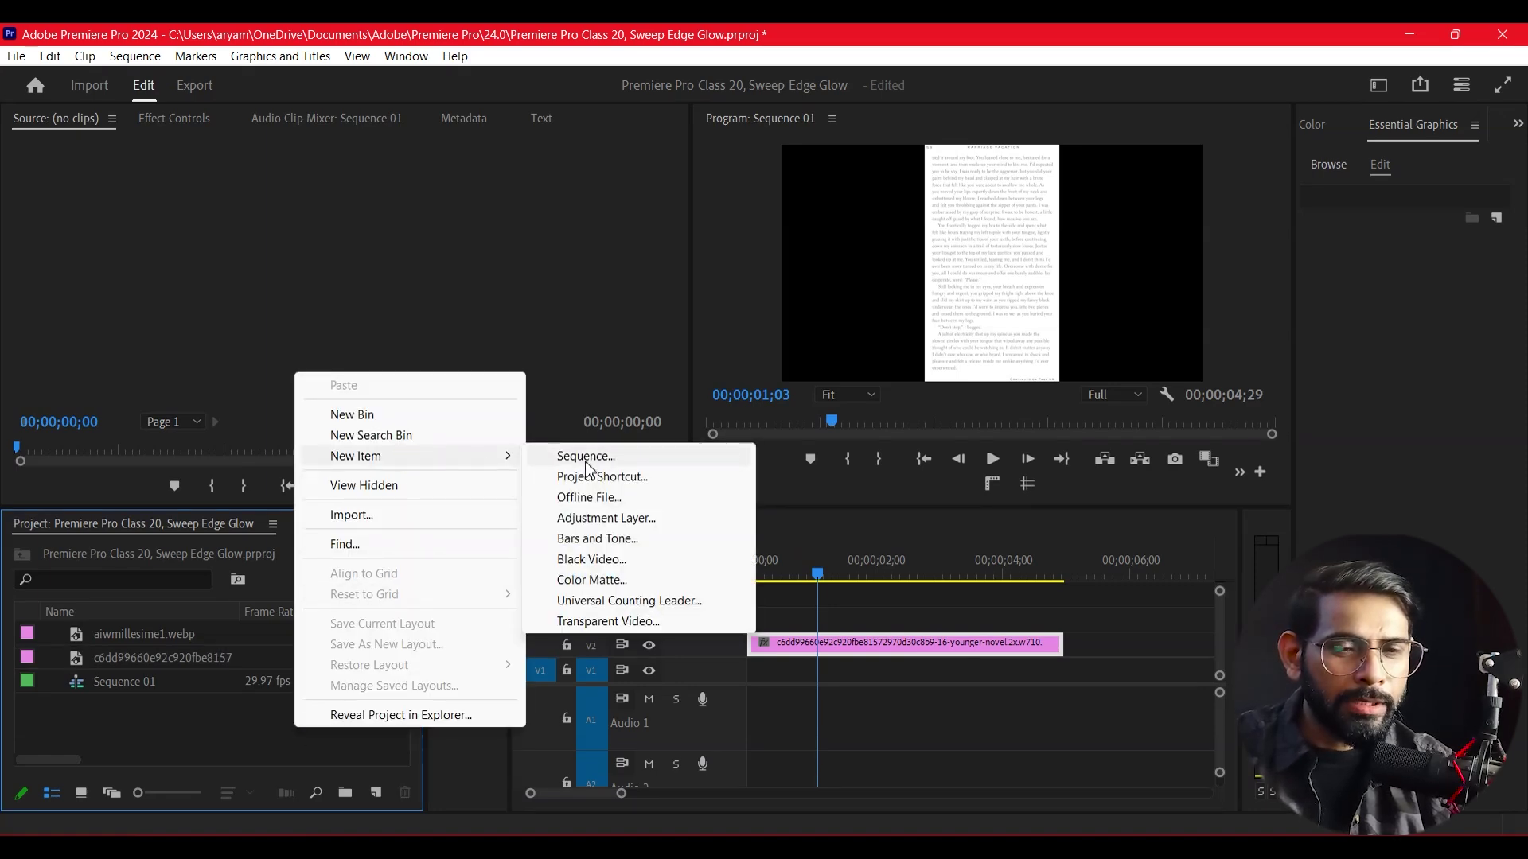
{"action": "left_click", "coordinate": [617, 581]}
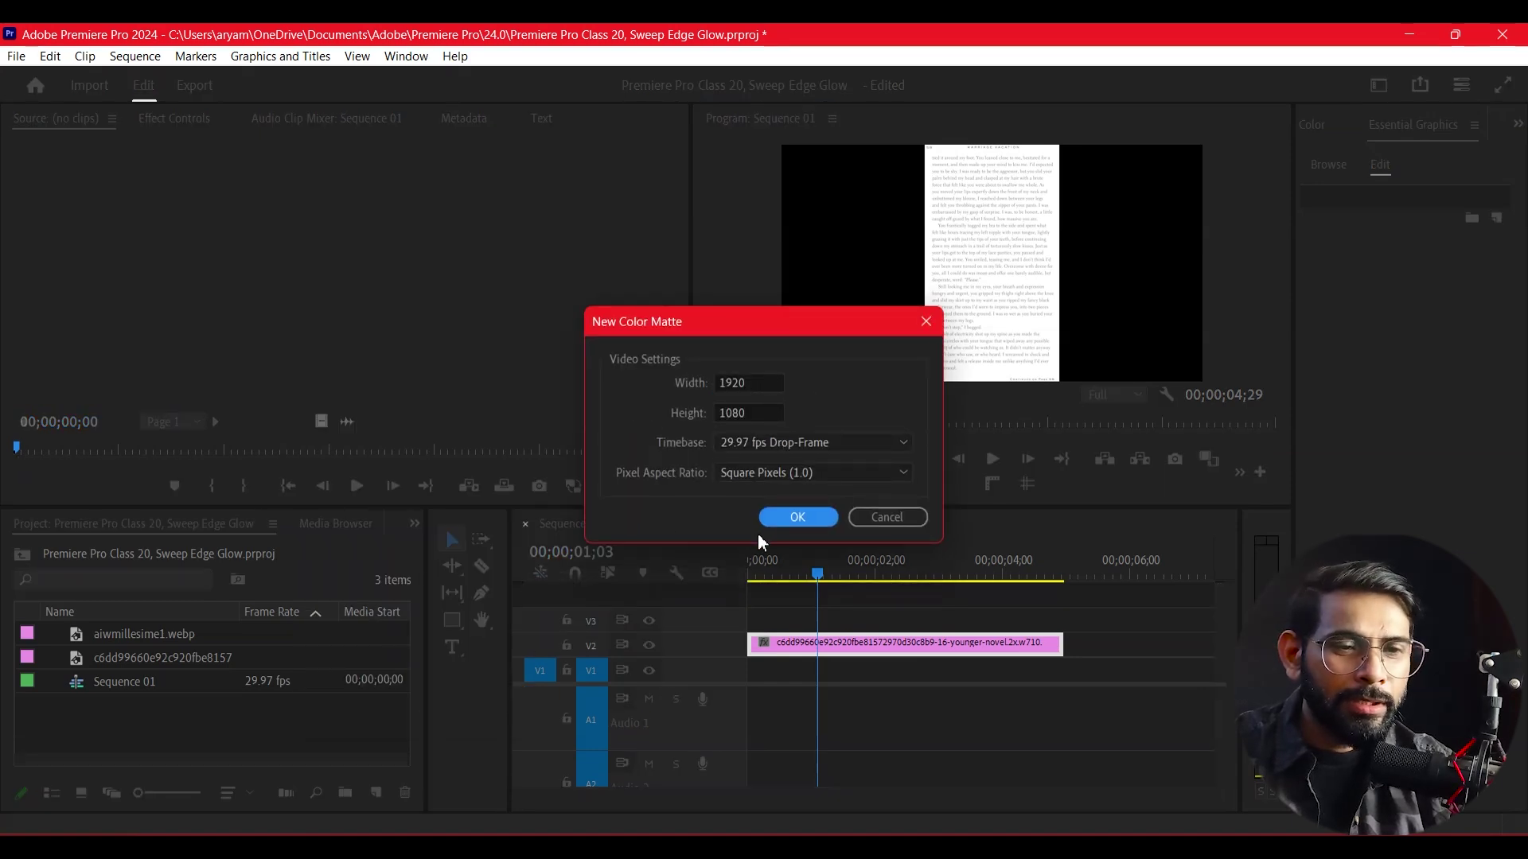
{"action": "left_click", "coordinate": [786, 519]}
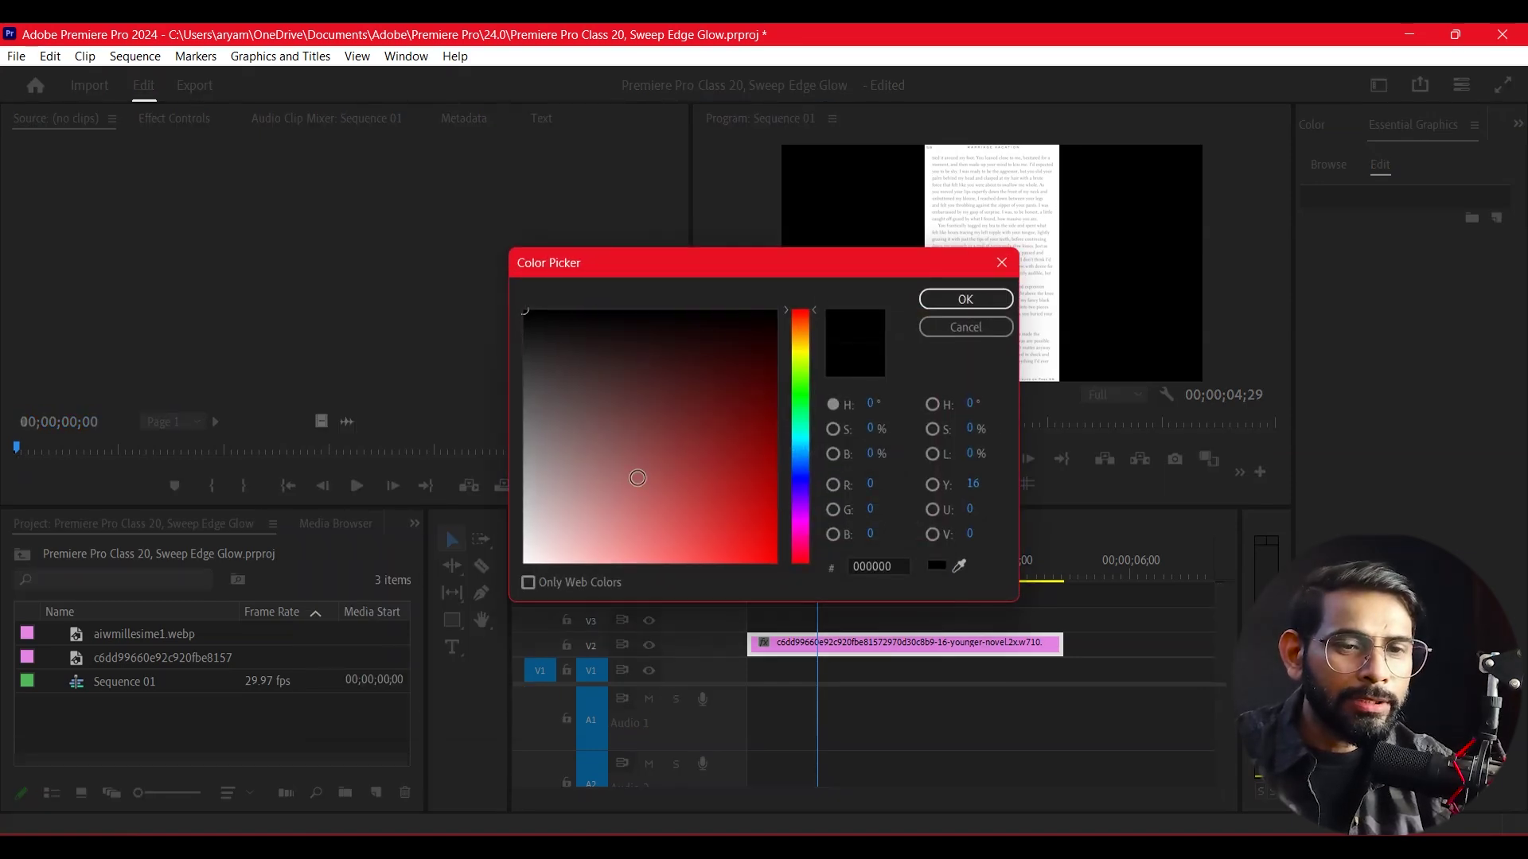
{"action": "left_click", "coordinate": [960, 566]}
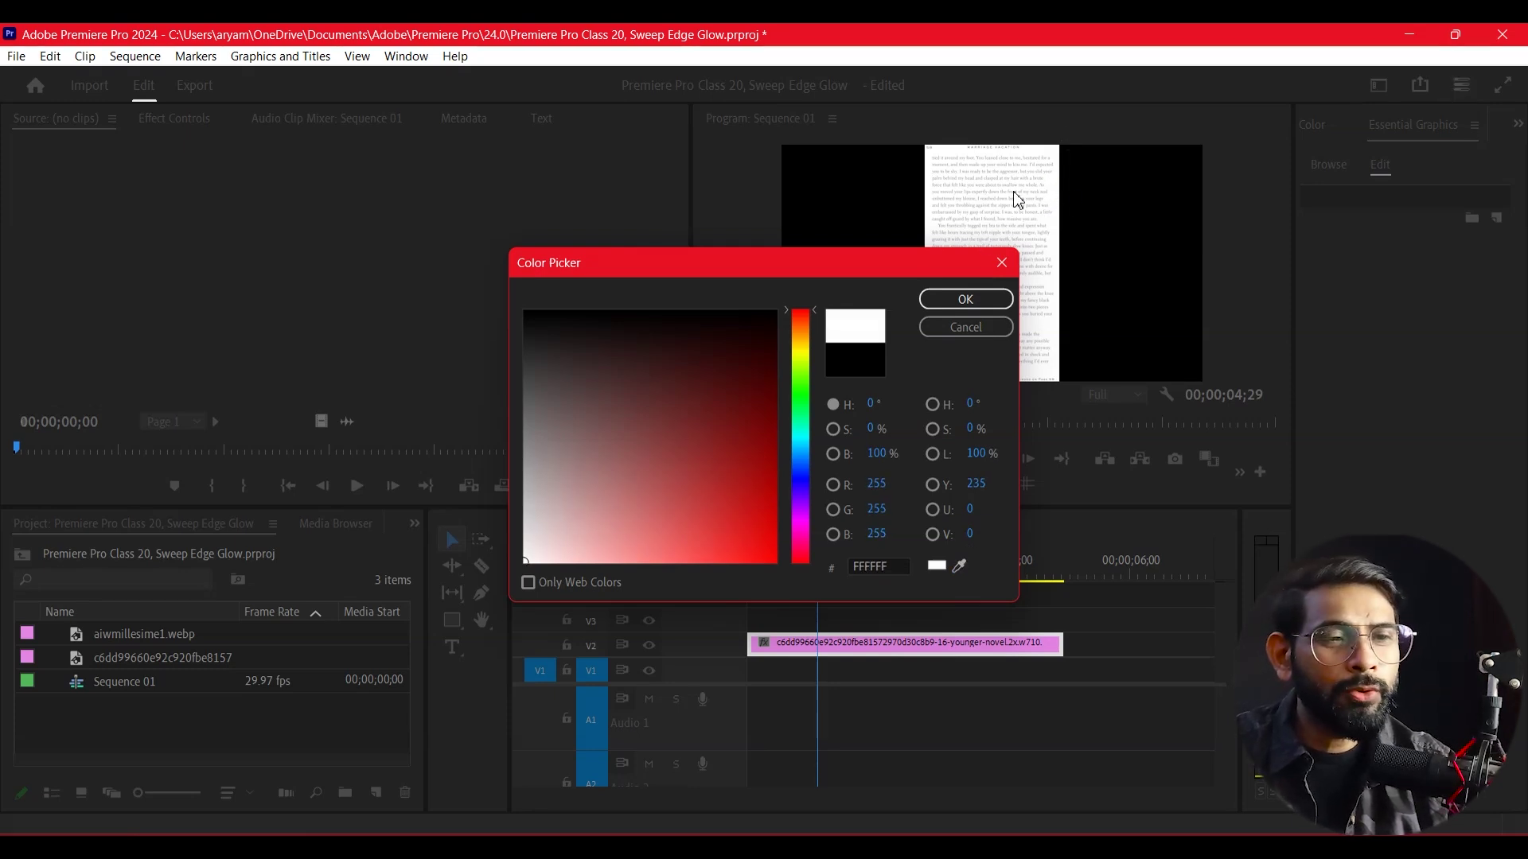
{"action": "left_click", "coordinate": [1003, 301]}
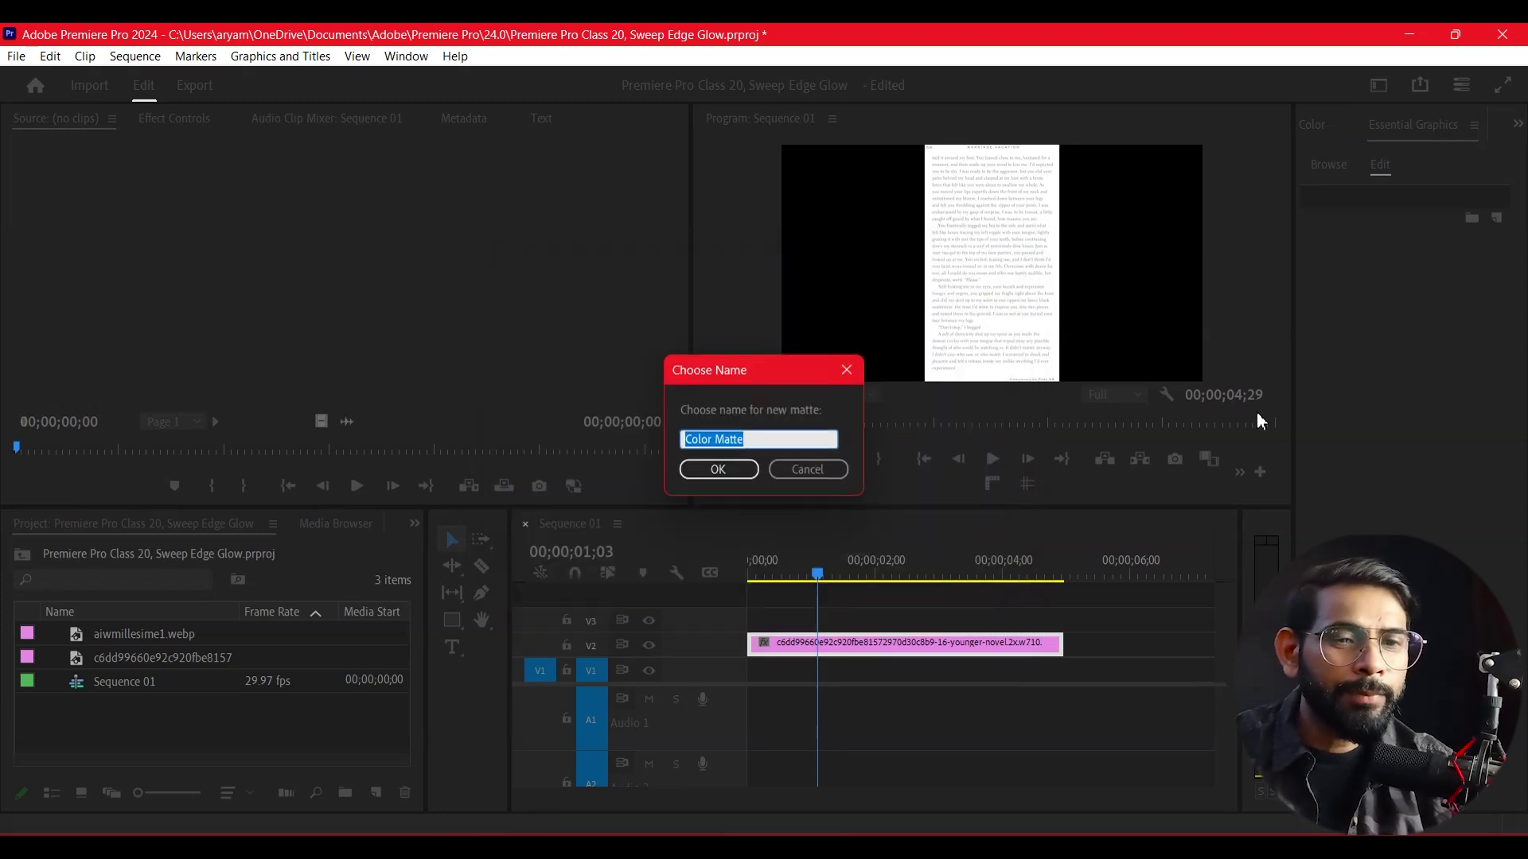
{"action": "left_click", "coordinate": [736, 470]}
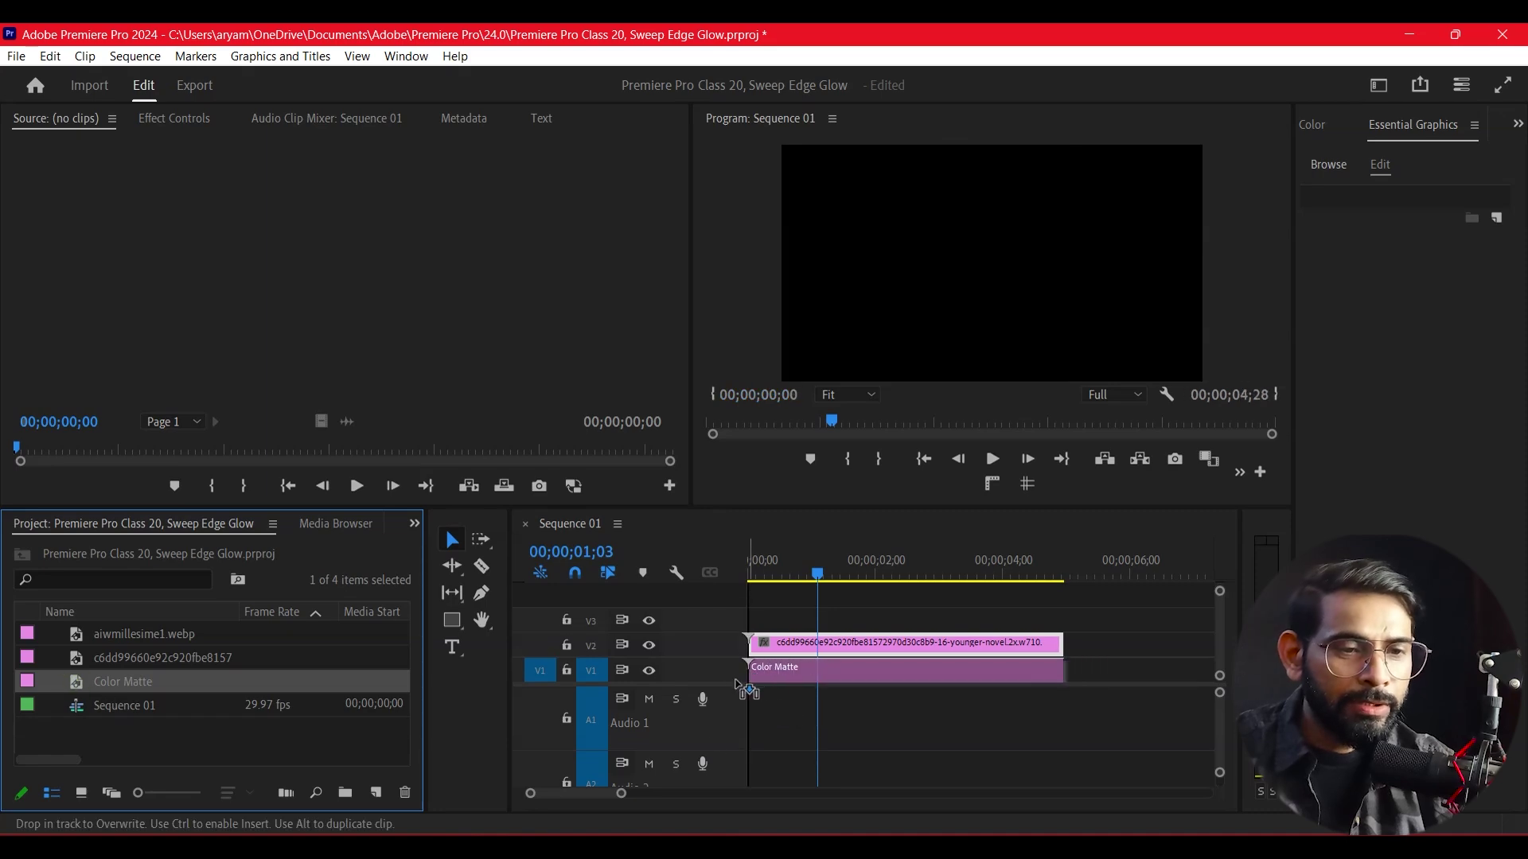
{"action": "left_click_drag", "start_coordinate": [109, 700], "coordinate": [752, 670]}
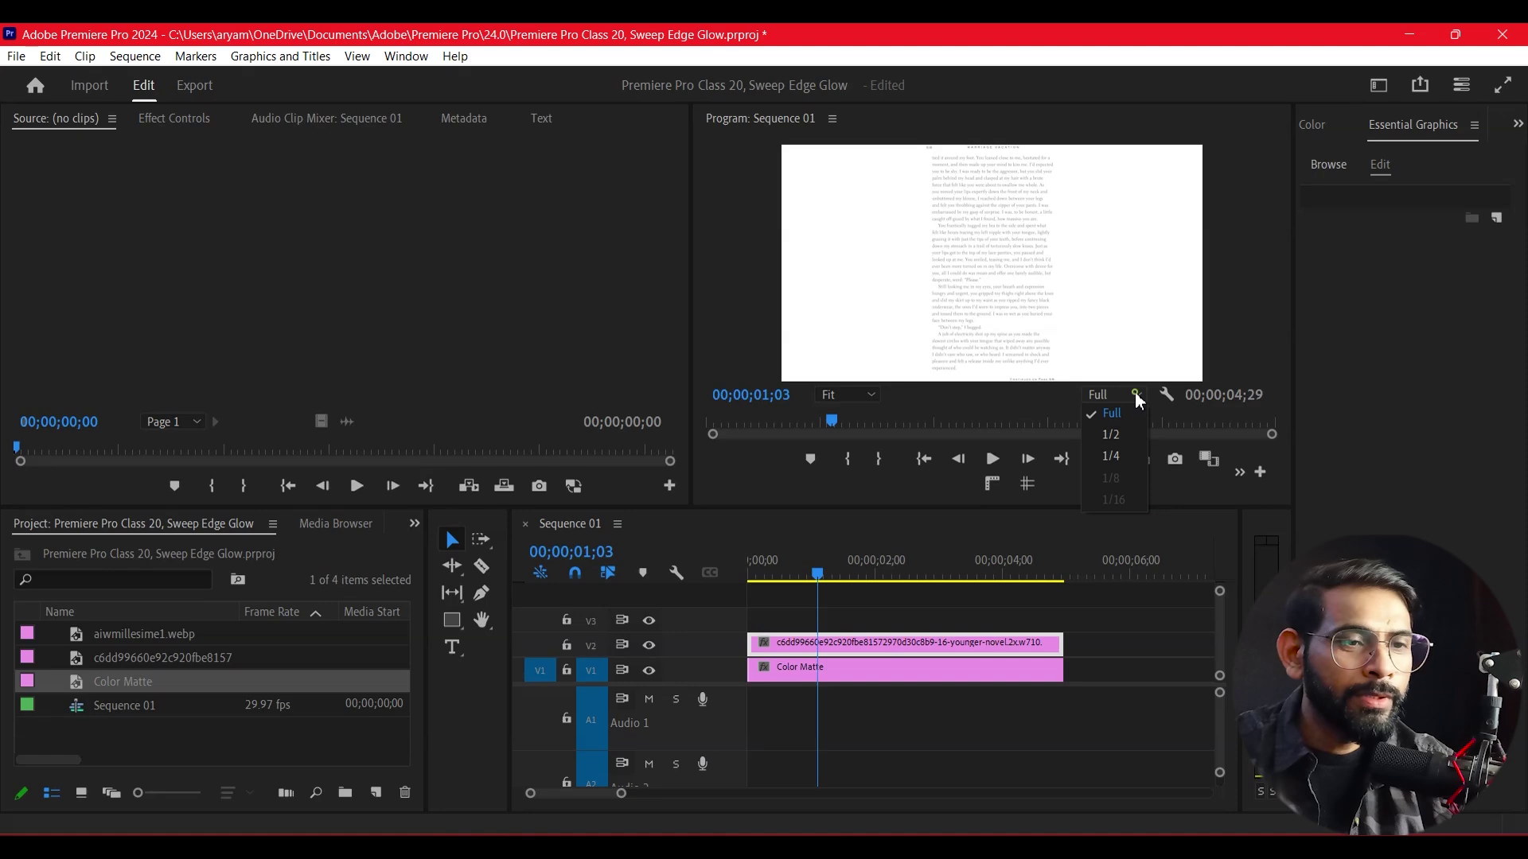
- View the Program monitor at 75% and park the playhead at 00;00;01;02
{"action": "left_click", "coordinate": [871, 395]}
{"action": "left_click", "coordinate": [849, 496]}
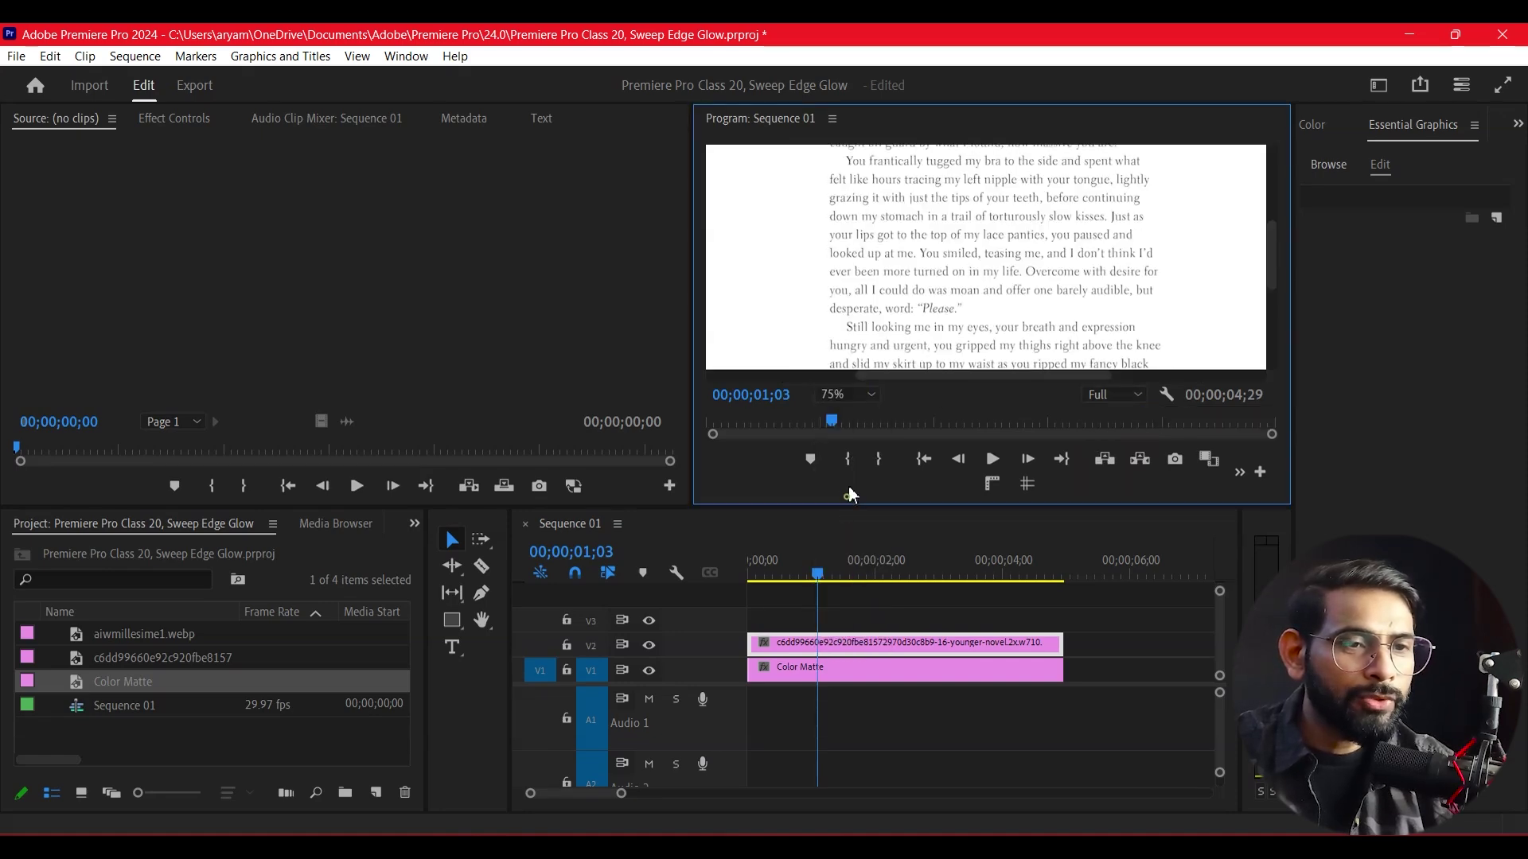
{"action": "left_click", "coordinate": [873, 646]}
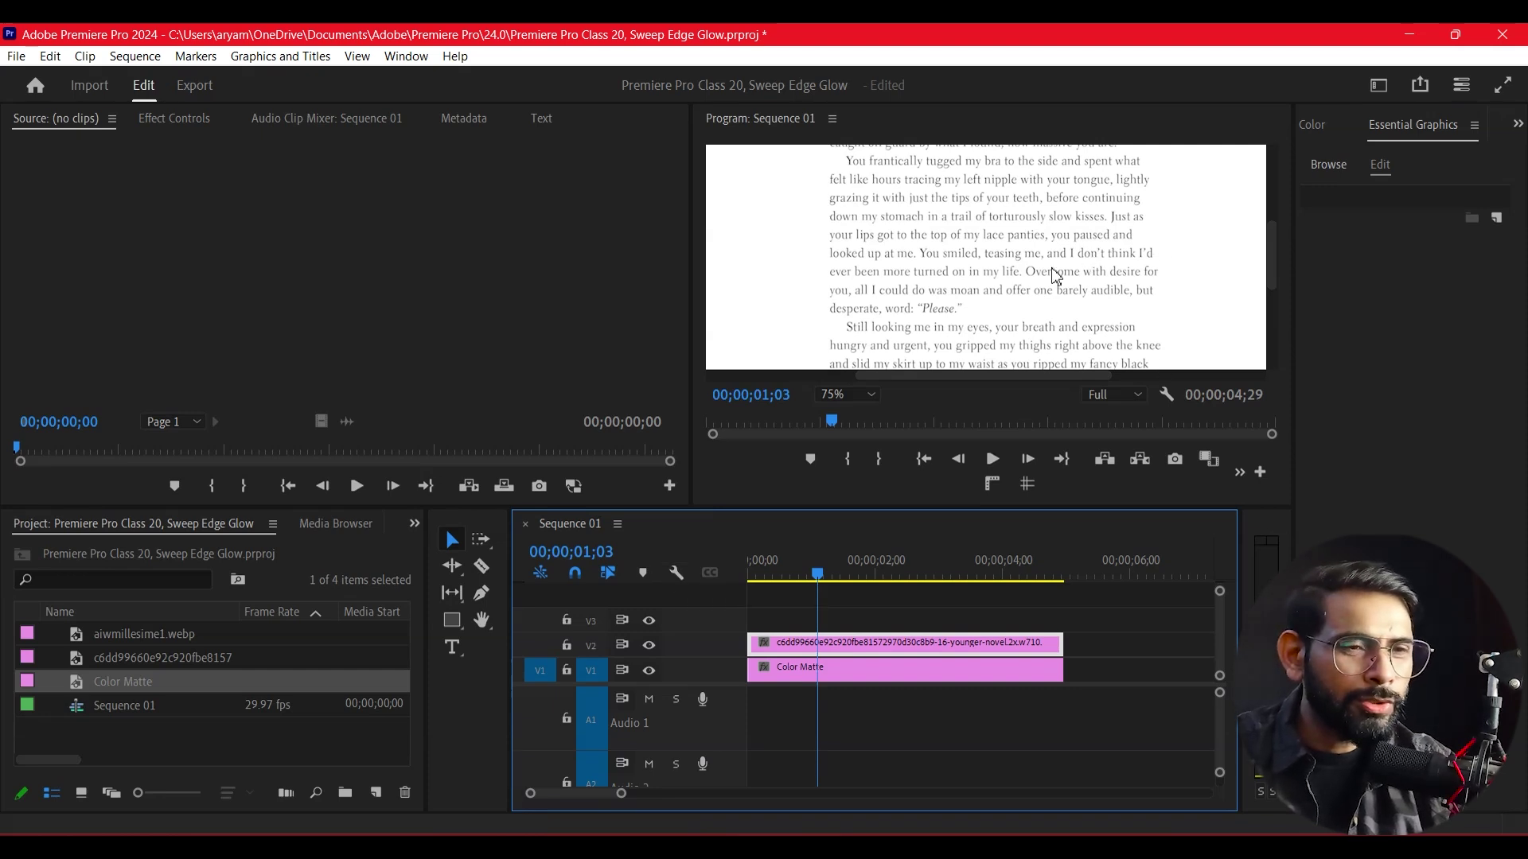
{"action": "key", "text": "Left"}
{"action": "key", "text": "Left"}
{"action": "key", "text": "Left"}
{"action": "key", "text": "Right"}
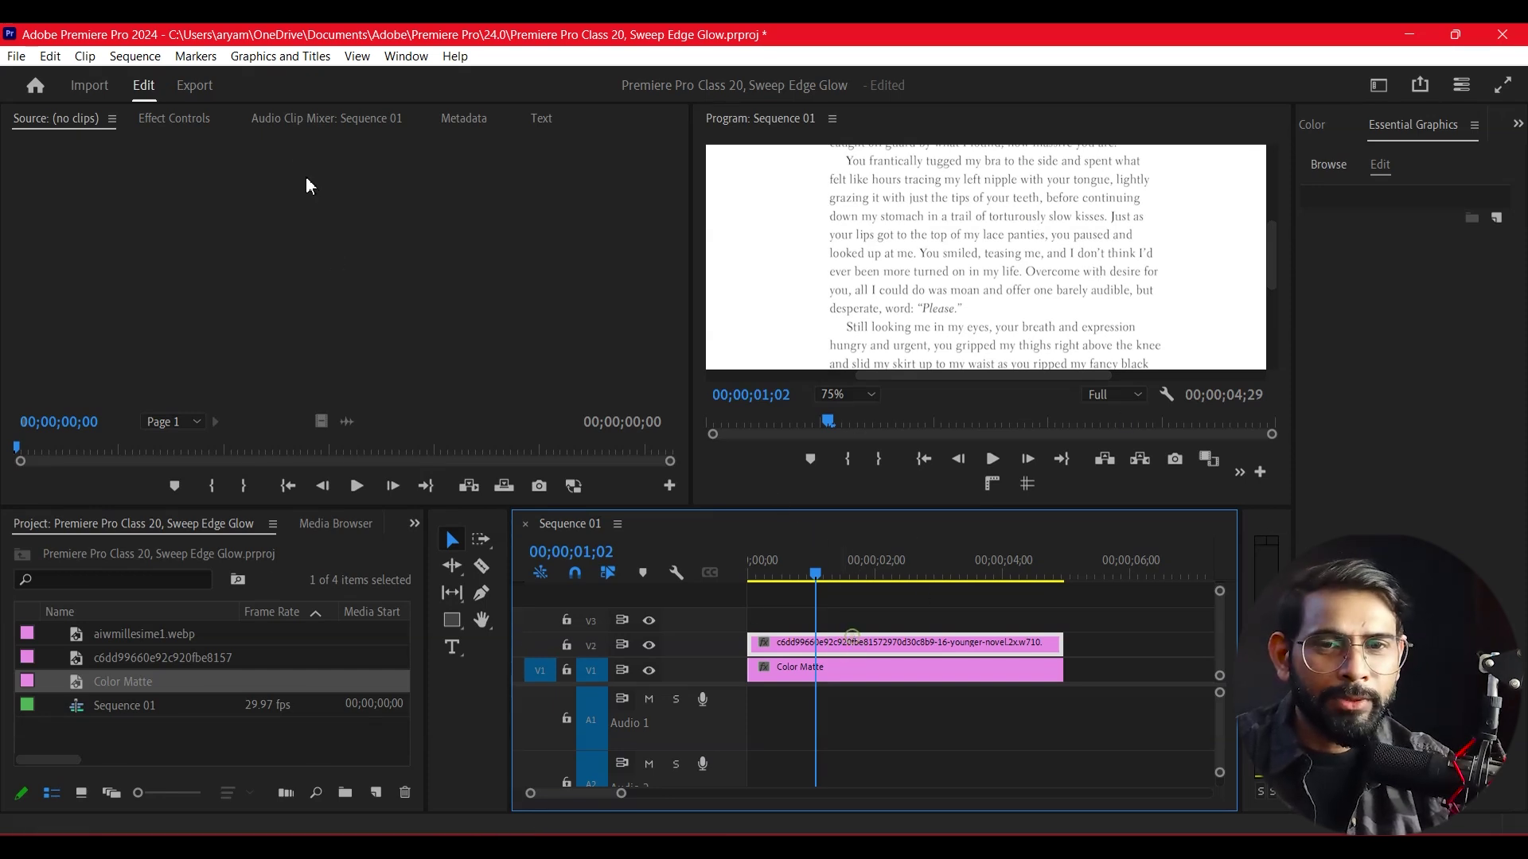
- Set the page clip to Scale 100 and Position 960, 925 to show the 58 MARRIAGE VACATION header
{"action": "left_click", "coordinate": [178, 121]}
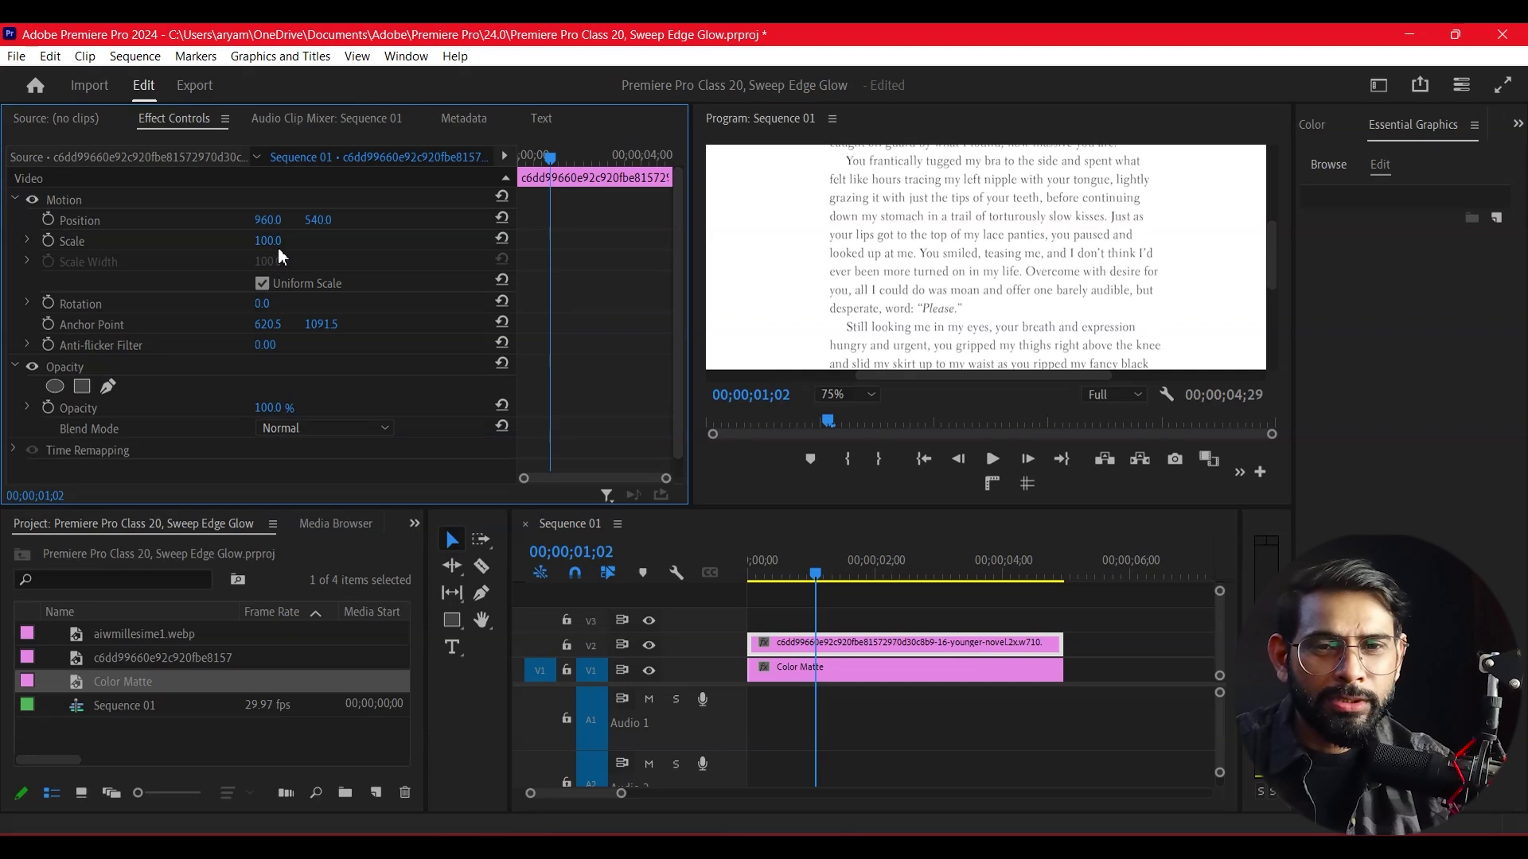
{"action": "left_click_drag", "start_coordinate": [268, 240], "coordinate": [256, 240]}
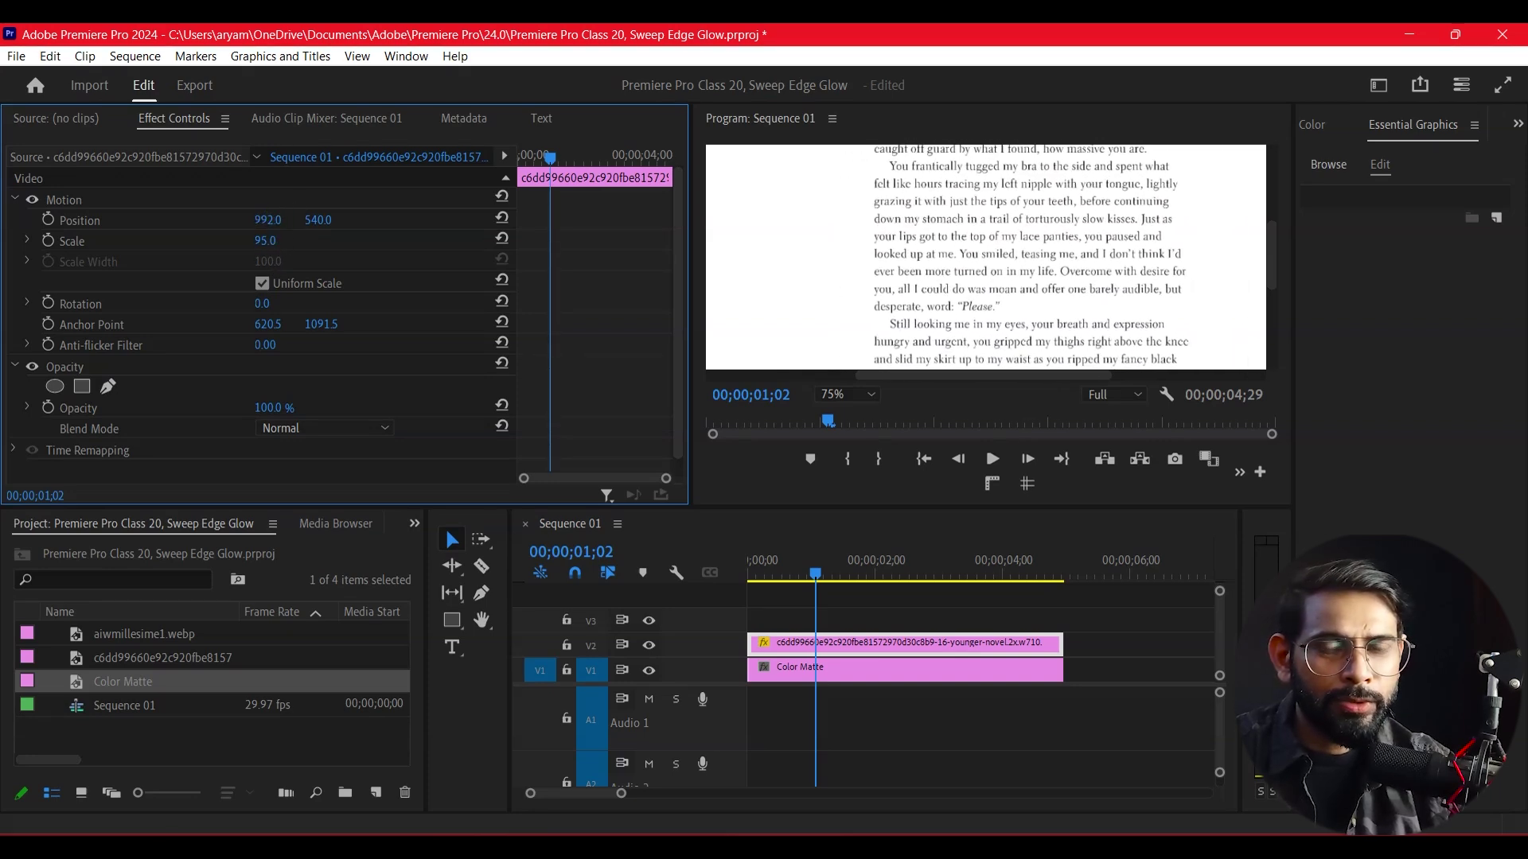
{"action": "left_click_drag", "start_coordinate": [333, 231], "coordinate": [477, 231]}
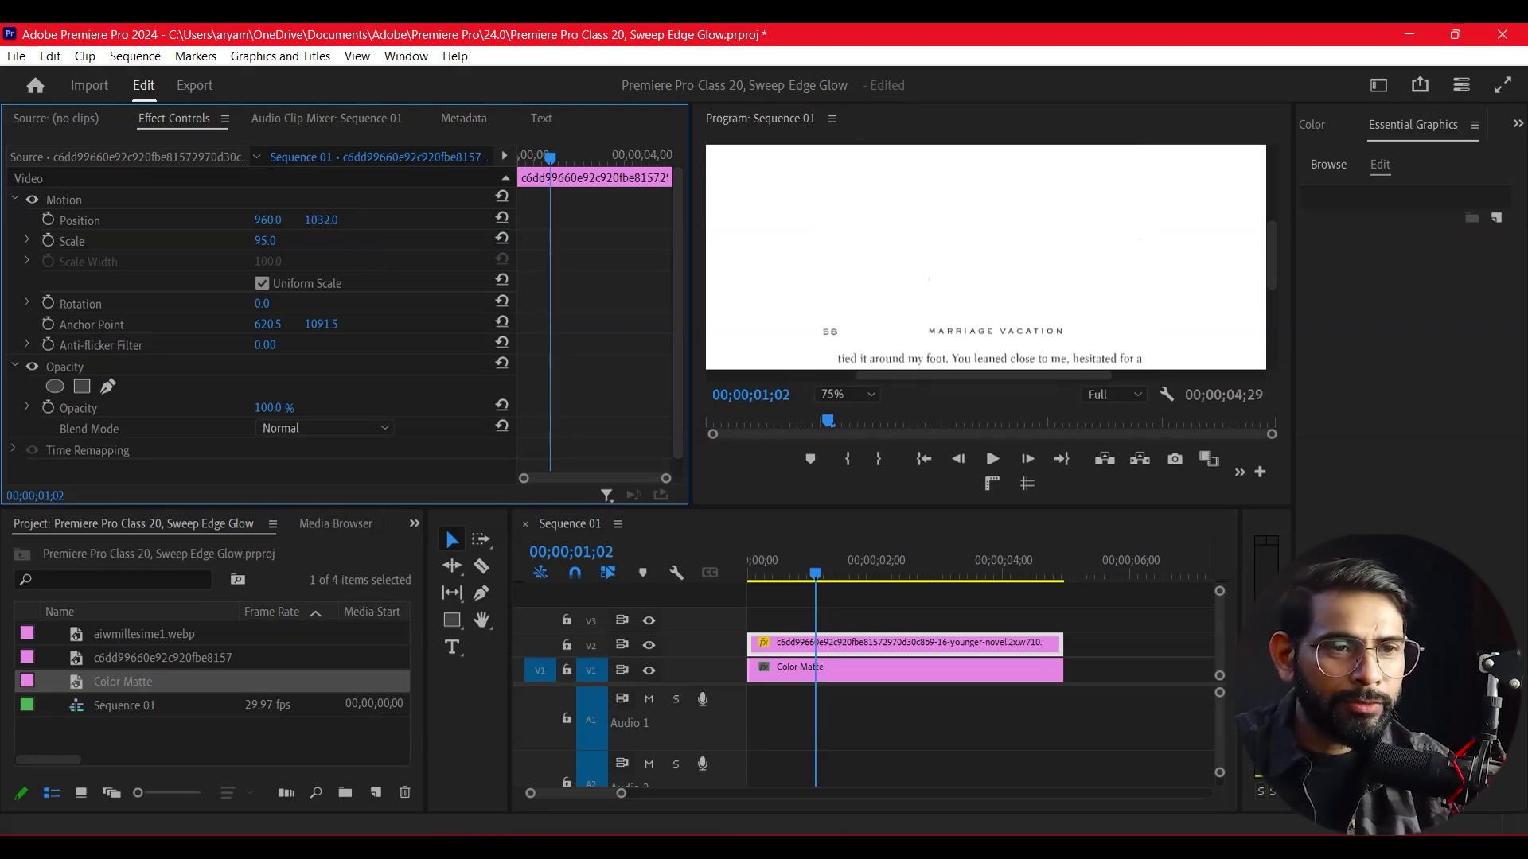
{"action": "mouse_move", "coordinate": [318, 220]}
{"action": "left_mouse_down"}
{"action": "mouse_move", "coordinate": [300, 221]}
{"action": "mouse_move", "coordinate": [332, 221]}
{"action": "left_mouse_up"}
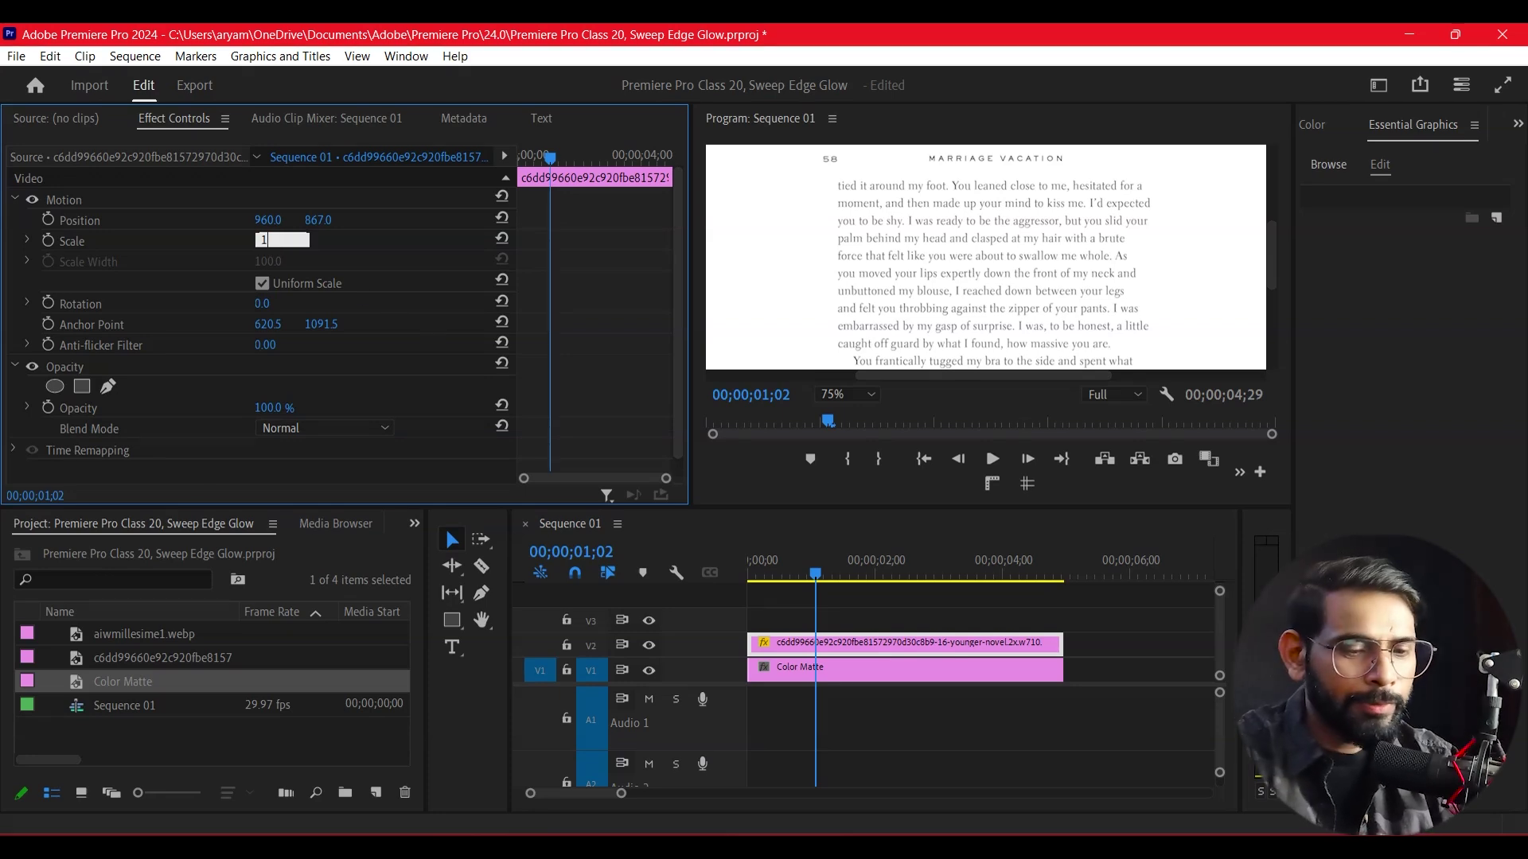
{"action": "type", "text": "100"}
{"action": "key", "text": "Return"}
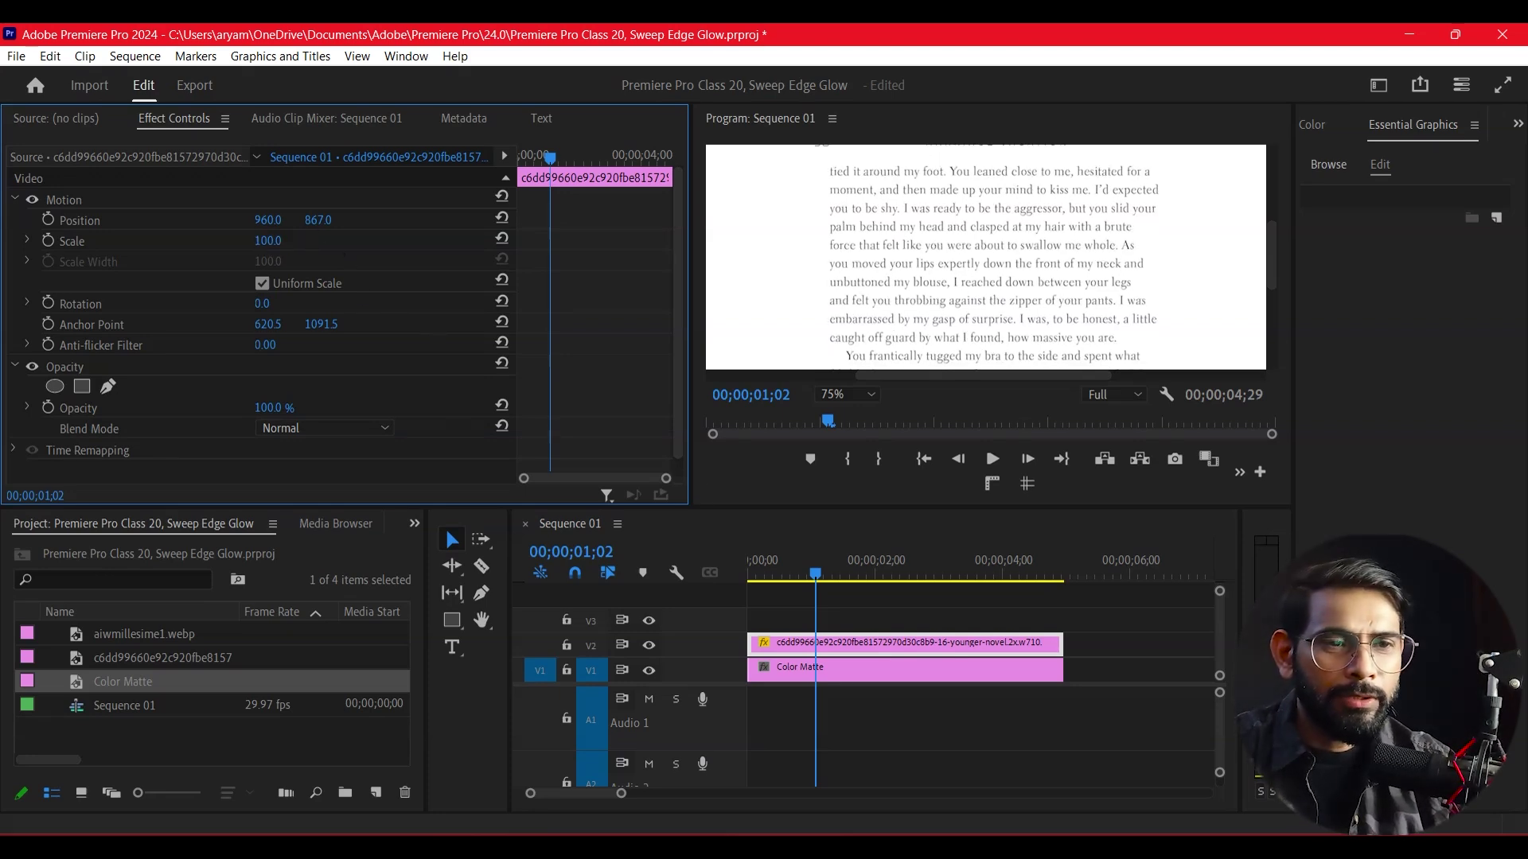
{"action": "mouse_move", "coordinate": [318, 221]}
{"action": "left_mouse_down"}
{"action": "mouse_move", "coordinate": [387, 221]}
{"action": "mouse_move", "coordinate": [364, 220]}
{"action": "left_mouse_up"}
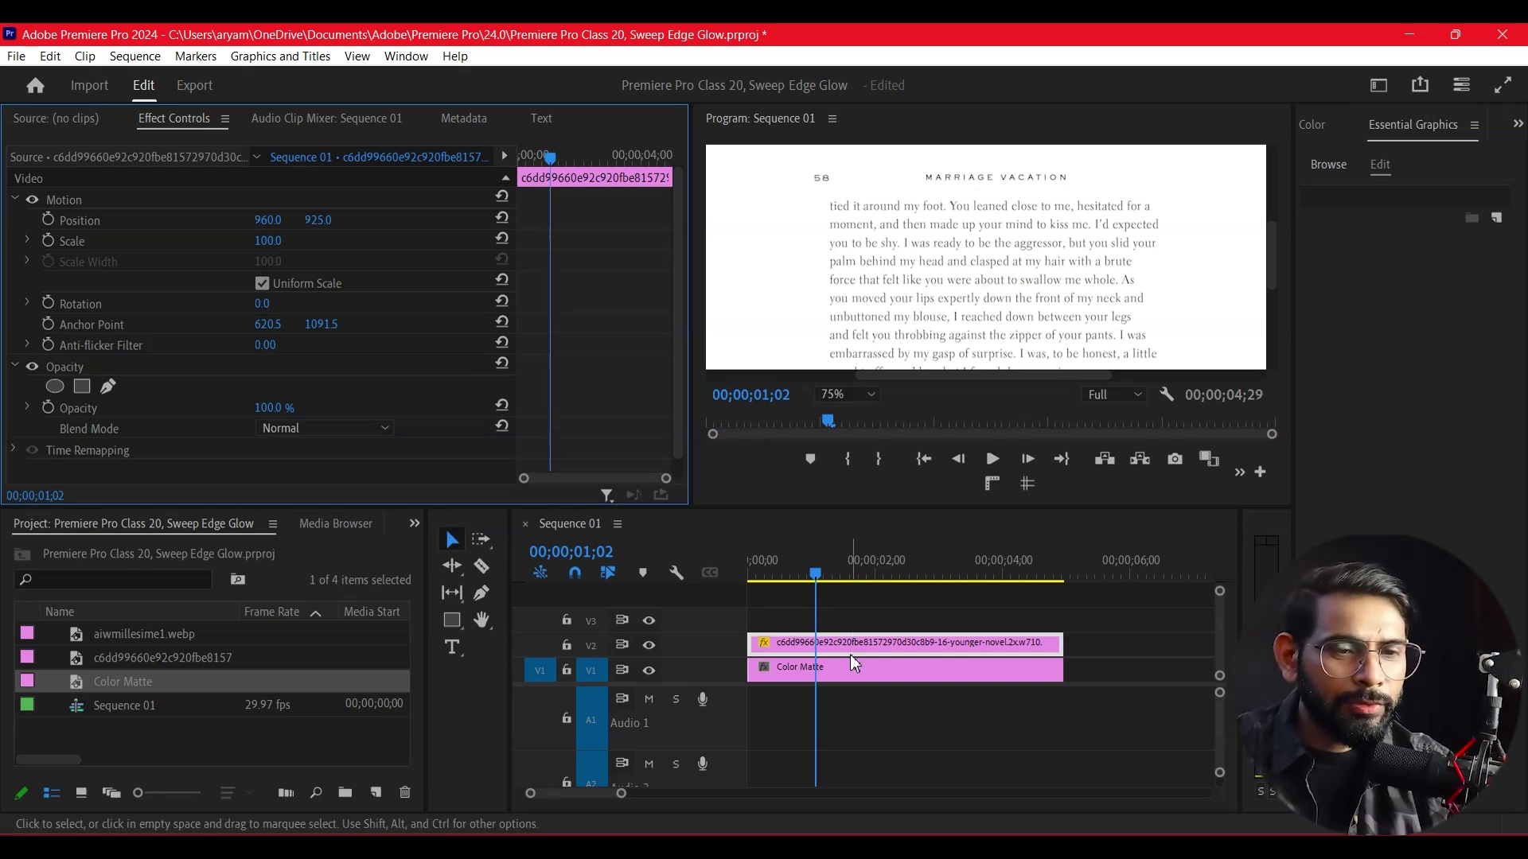
{"action": "left_click", "coordinate": [424, 657]}
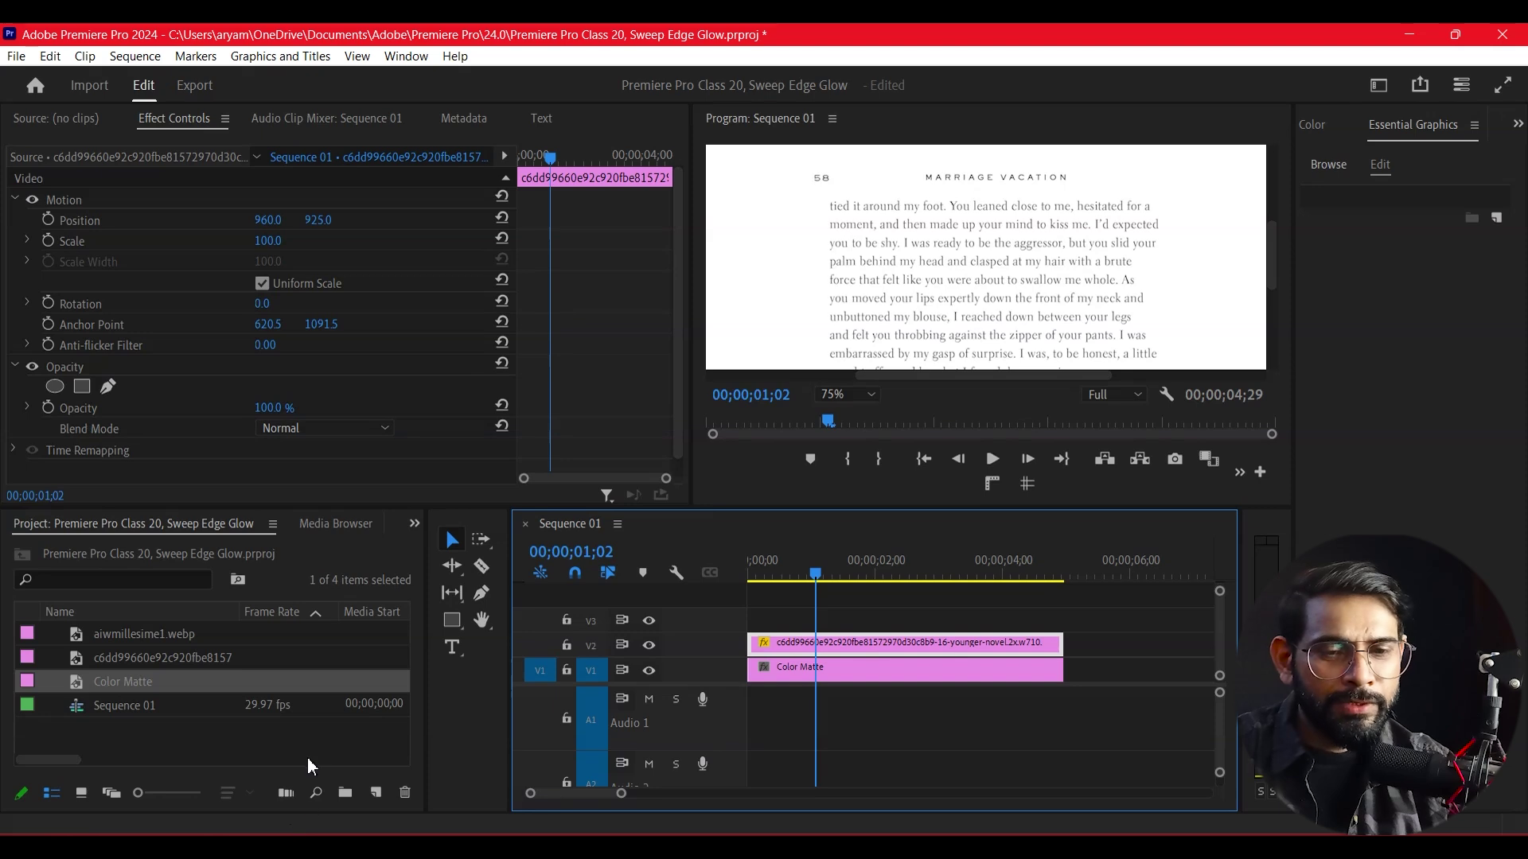
- Create a 1920x1080 yellow (FFCF02) Color Matte and place it on track V3 above the page
{"action": "left_click", "coordinate": [238, 748]}
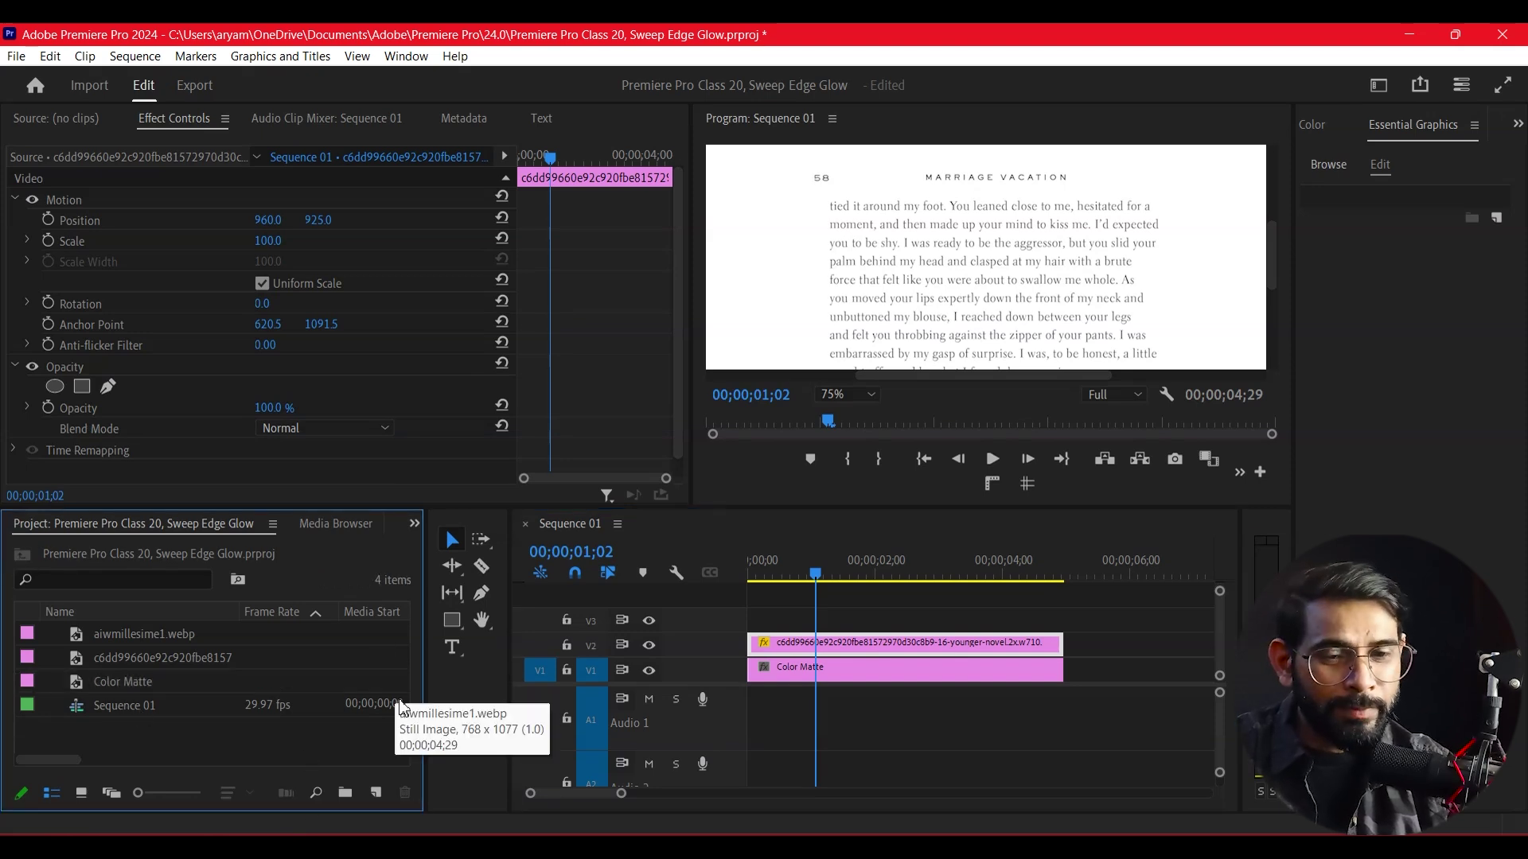
{"action": "right_click", "coordinate": [289, 751]}
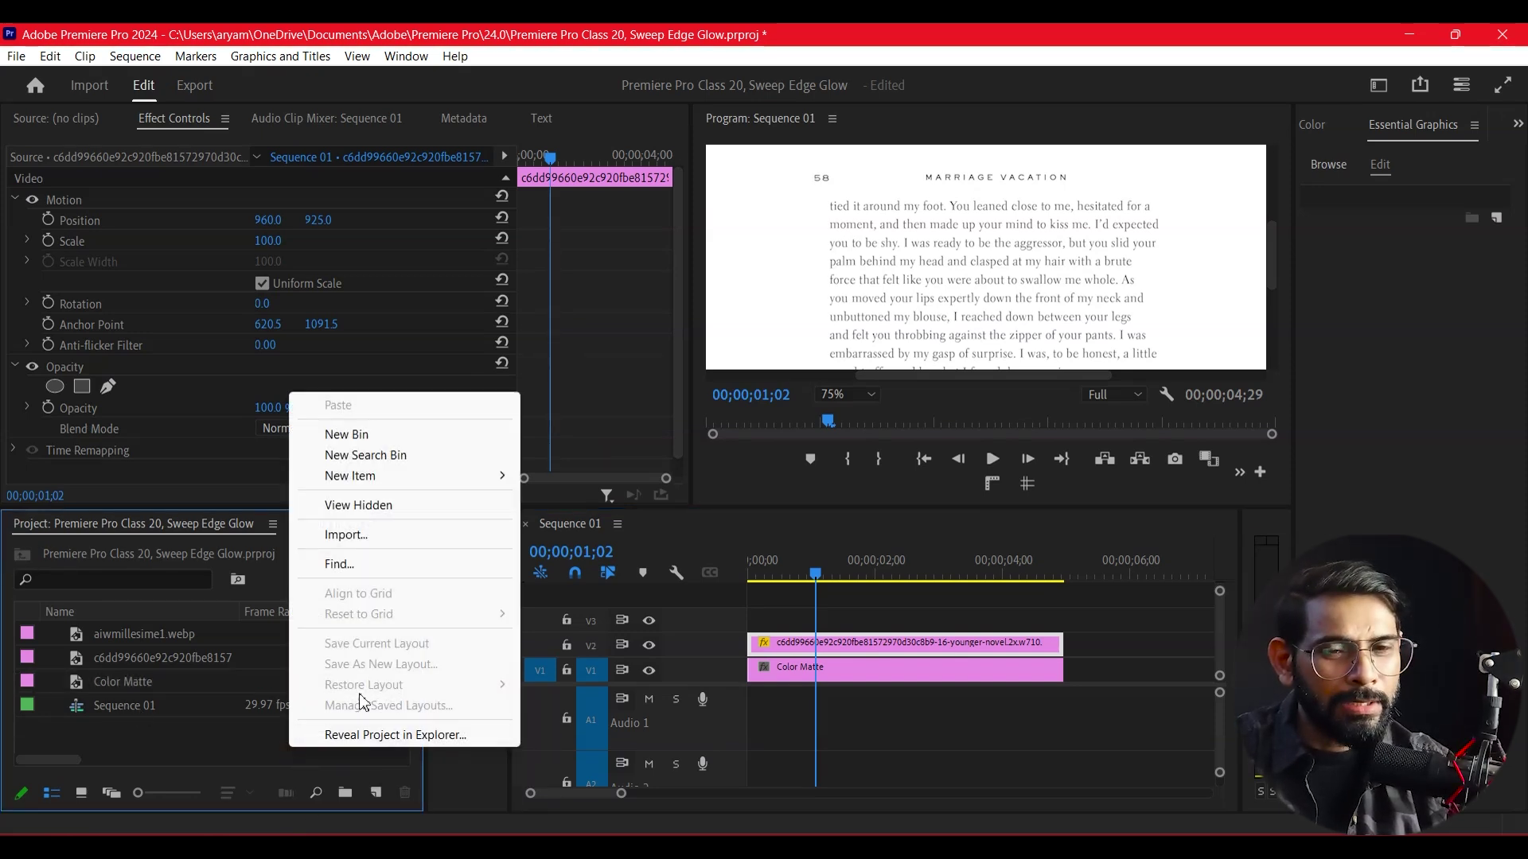
{"action": "mouse_move", "coordinate": [392, 481]}
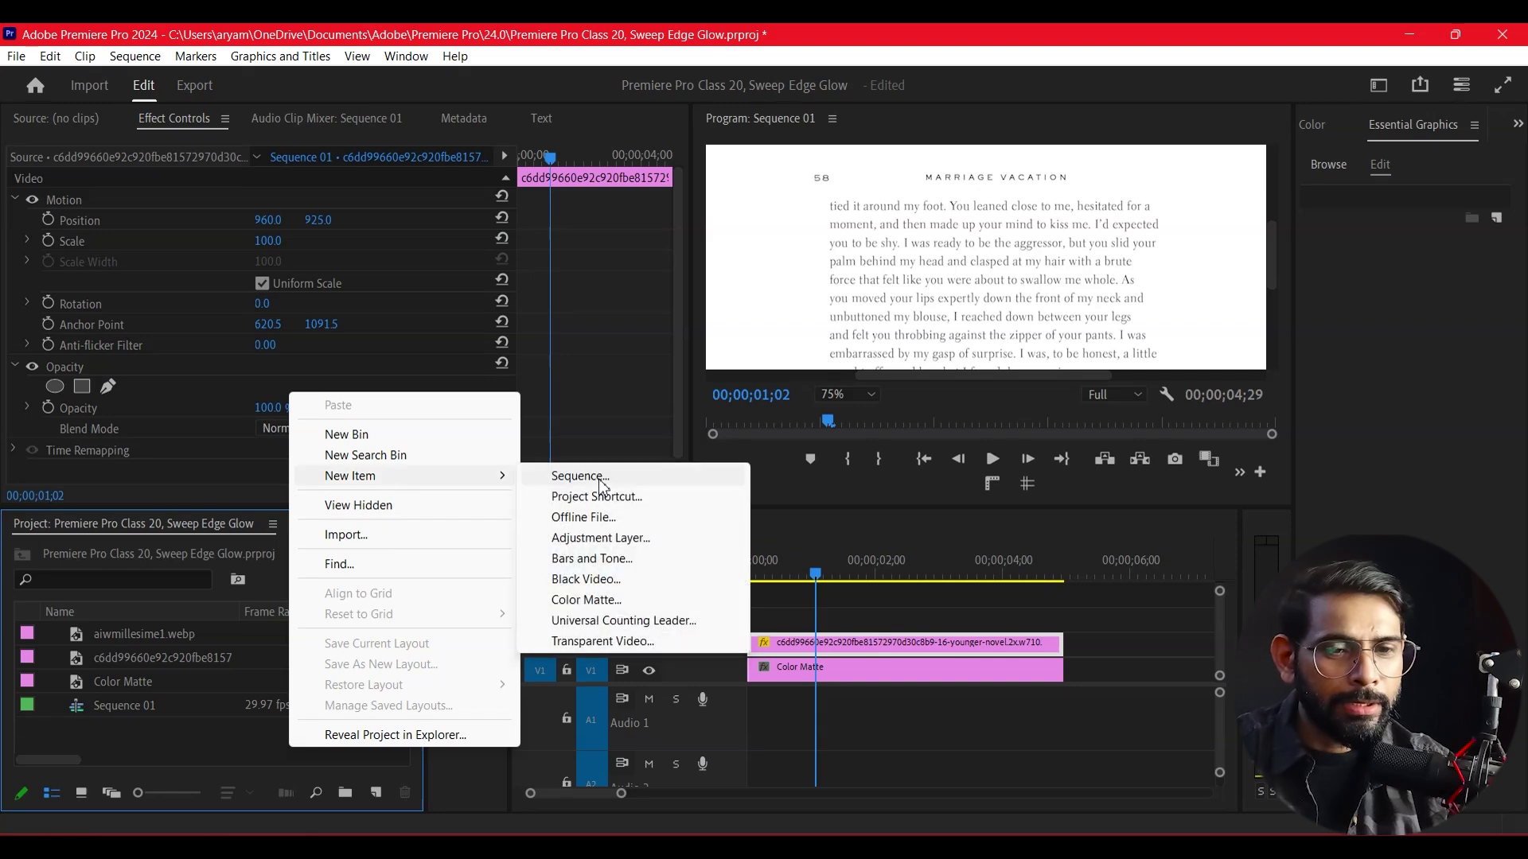
{"action": "left_click", "coordinate": [602, 601]}
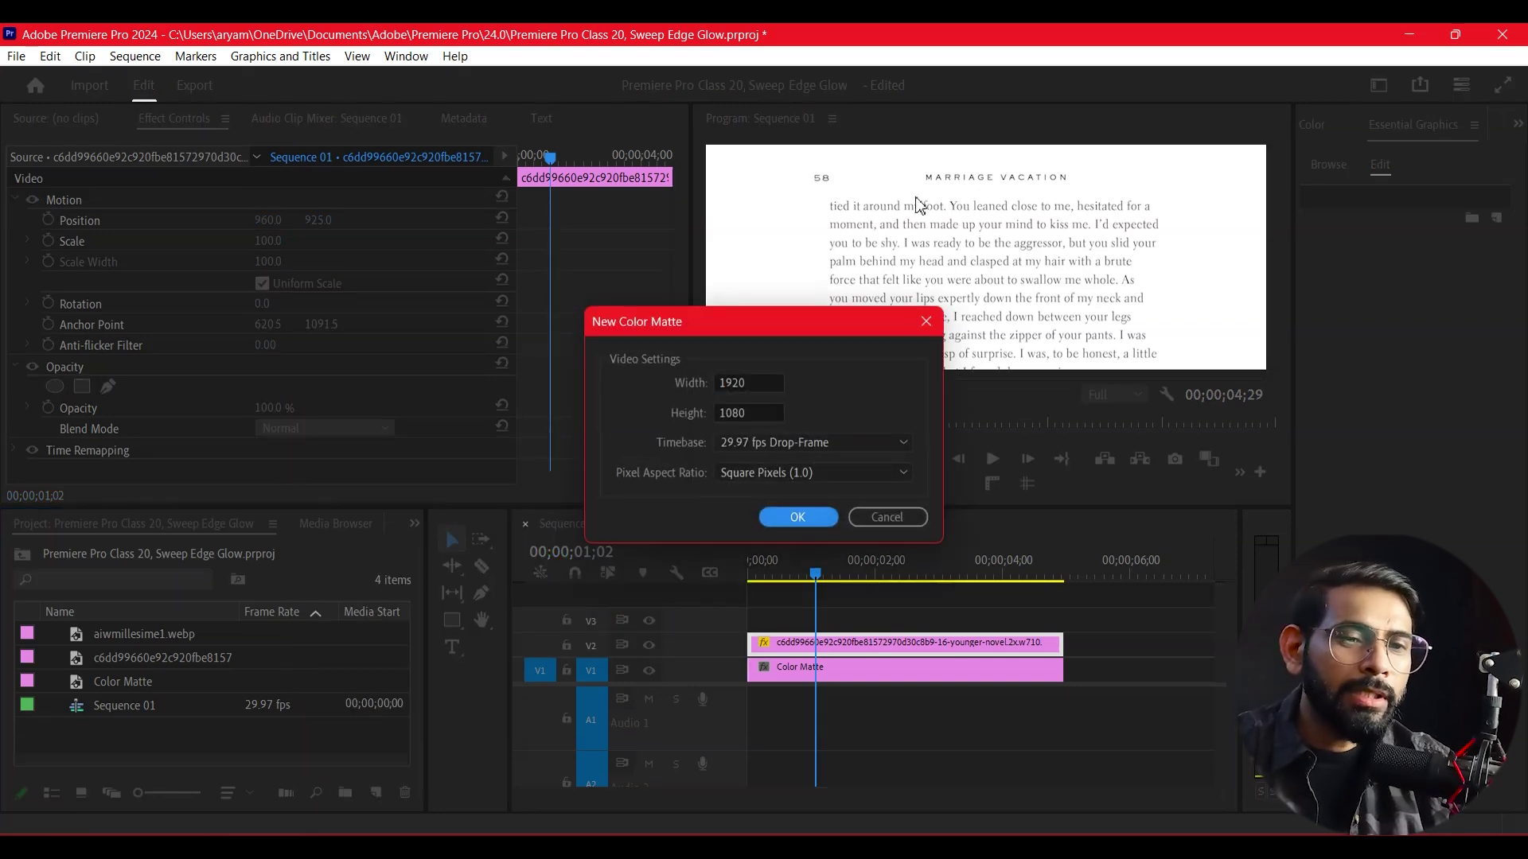
{"action": "left_click", "coordinate": [802, 518]}
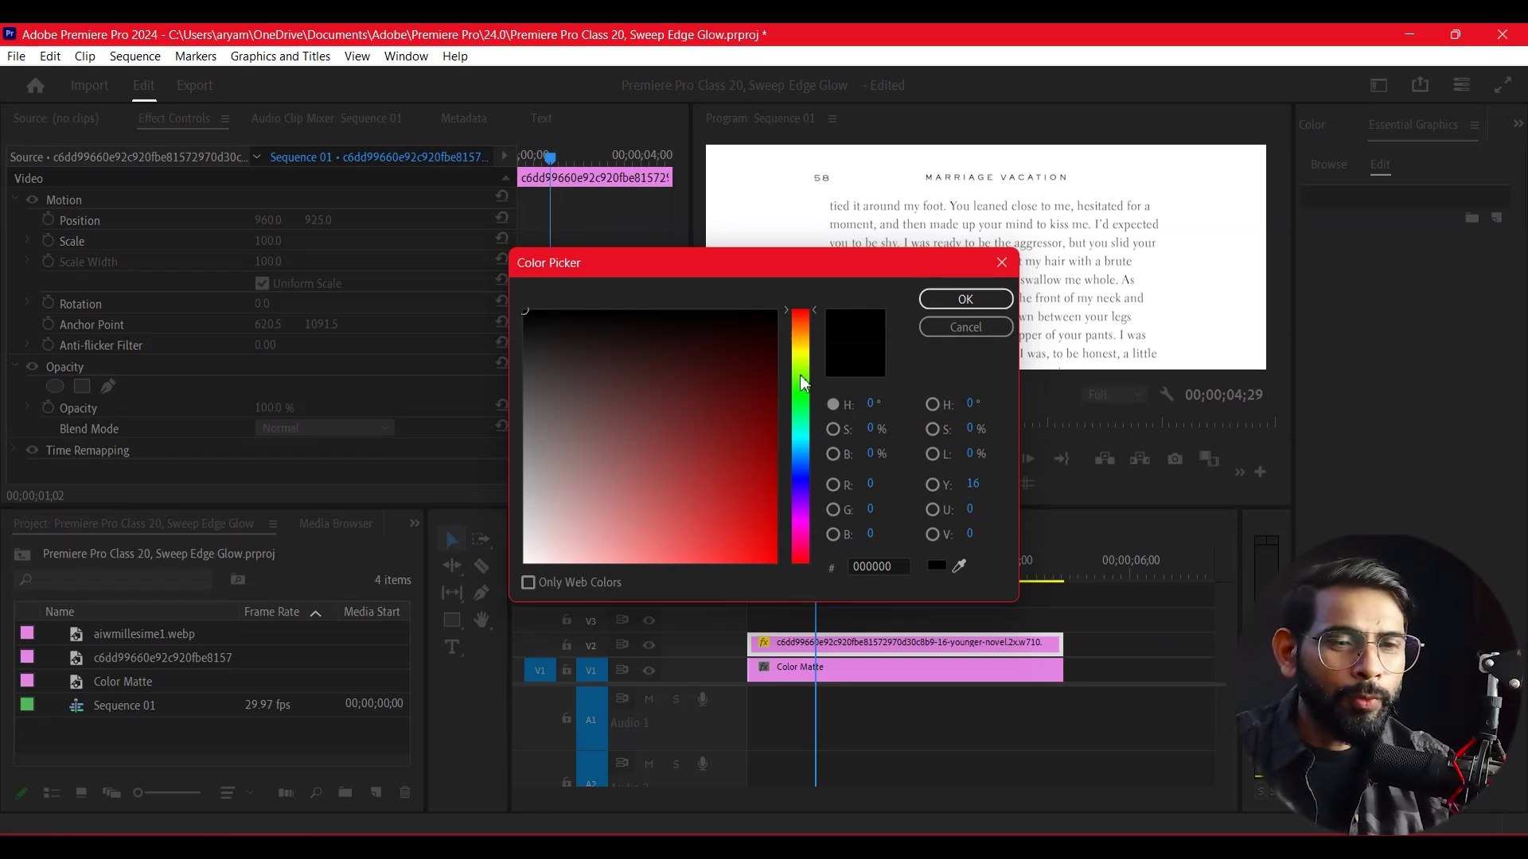
{"action": "left_click_drag", "start_coordinate": [802, 382], "coordinate": [802, 348]}
{"action": "left_click_drag", "start_coordinate": [727, 501], "coordinate": [749, 583]}
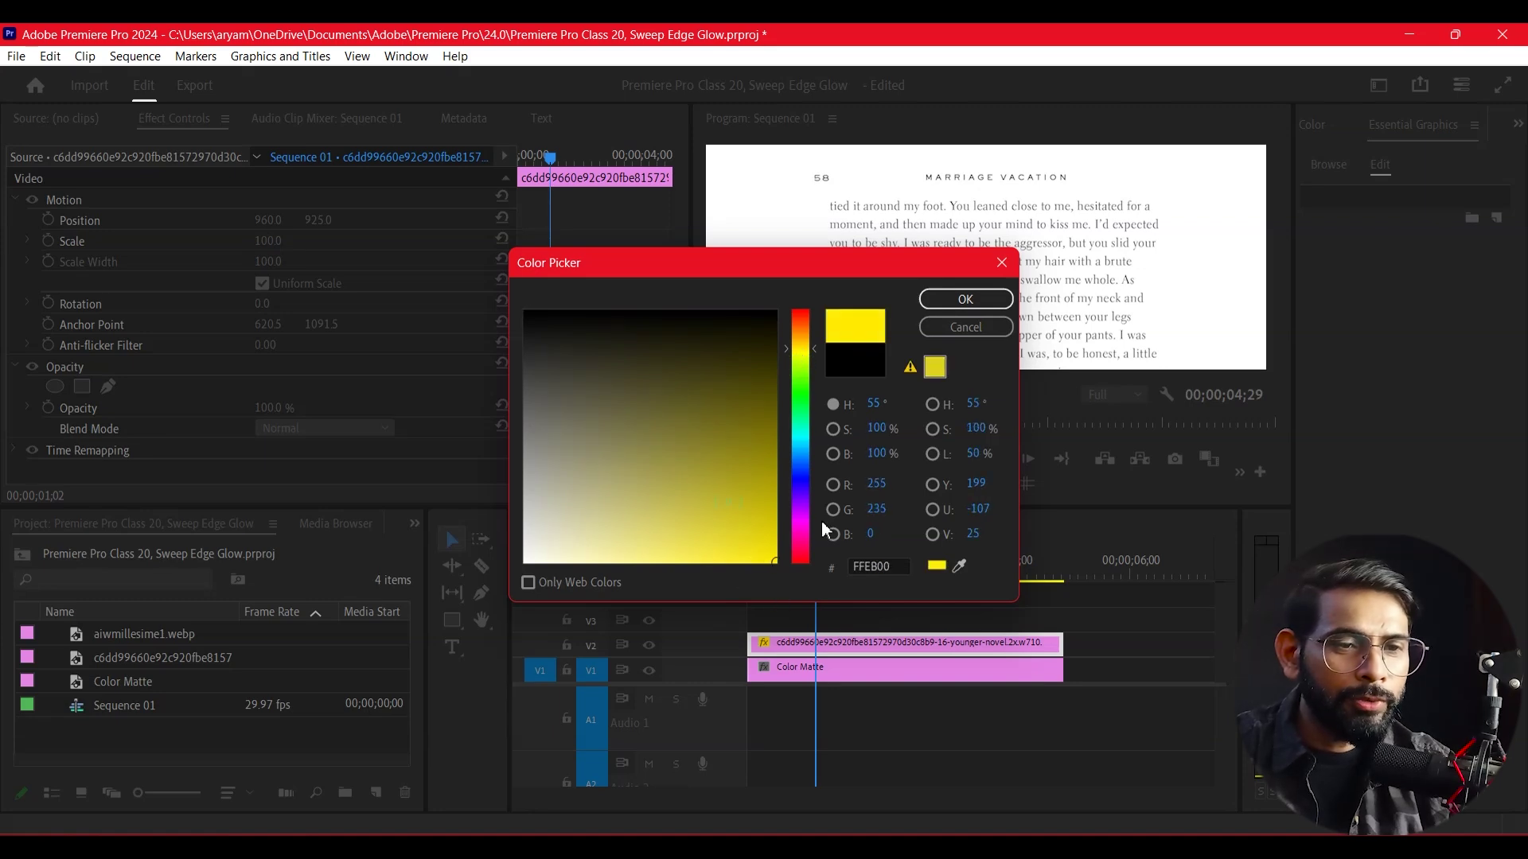
{"action": "left_click", "coordinate": [793, 343]}
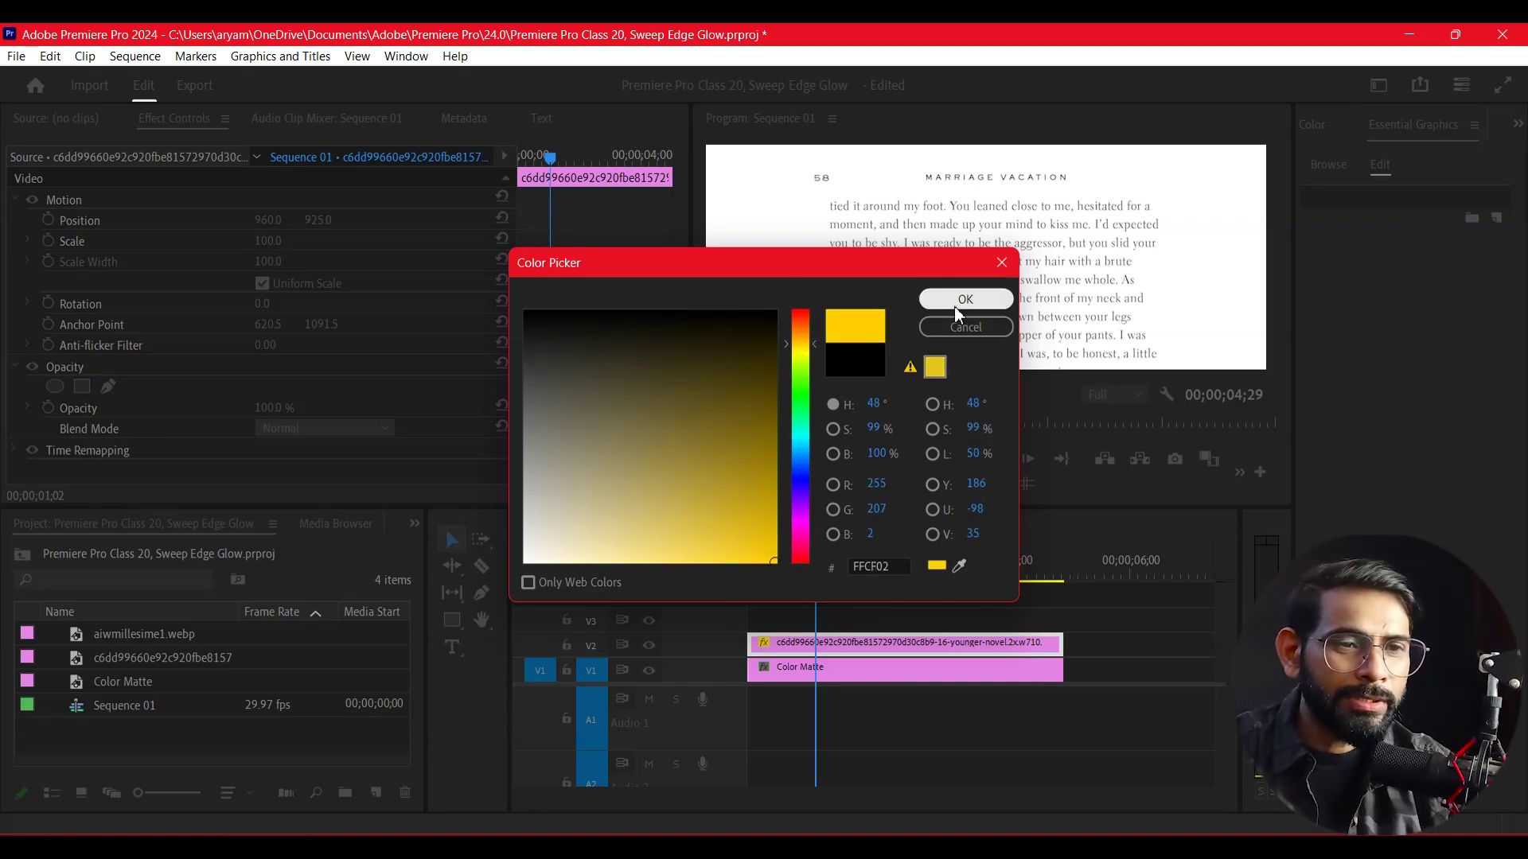
{"action": "left_click", "coordinate": [954, 306]}
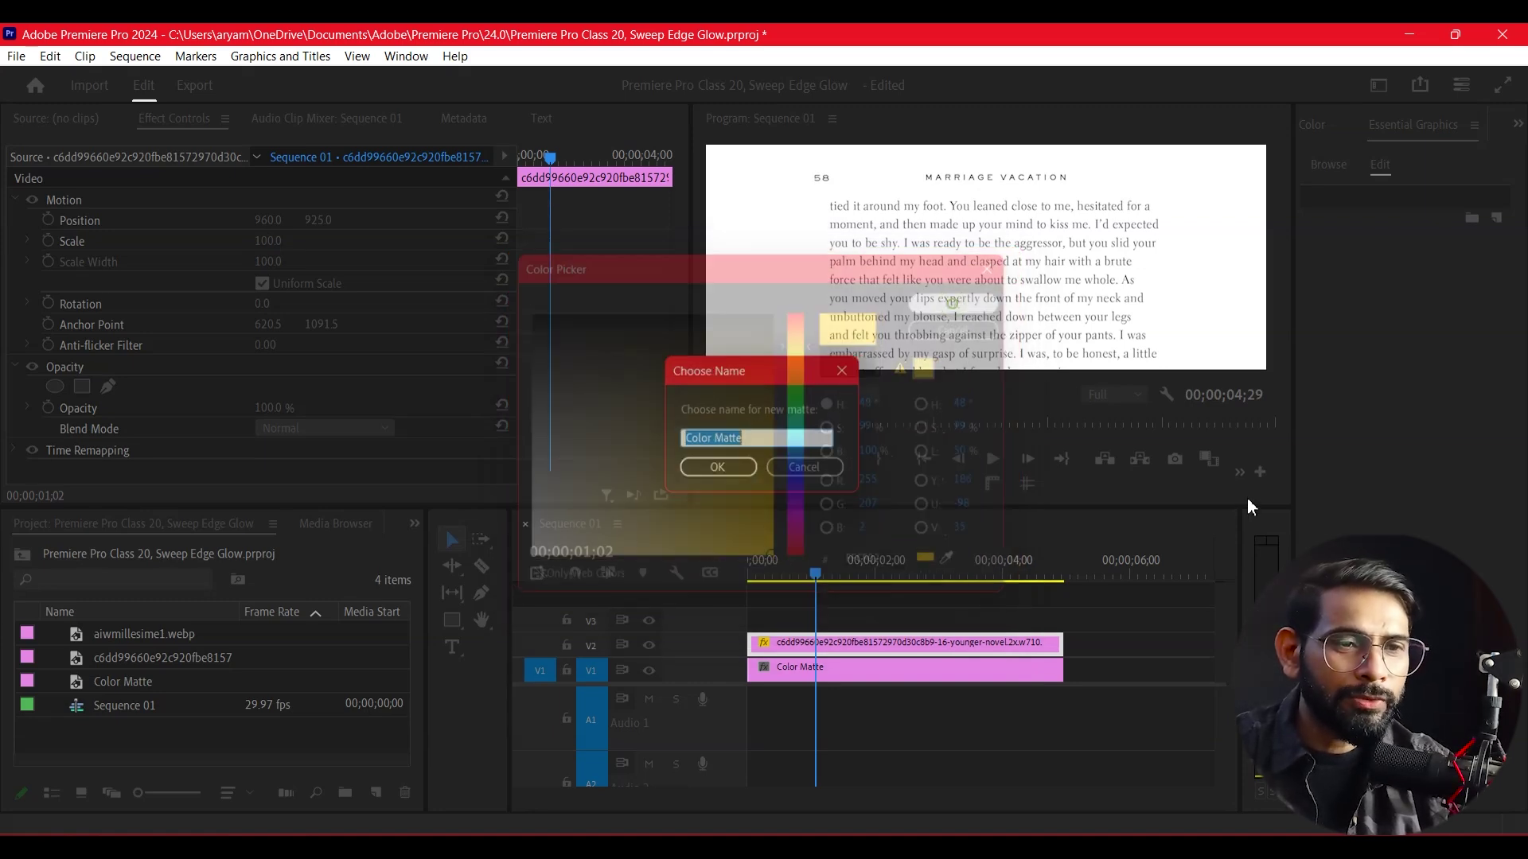
{"action": "left_click", "coordinate": [739, 474]}
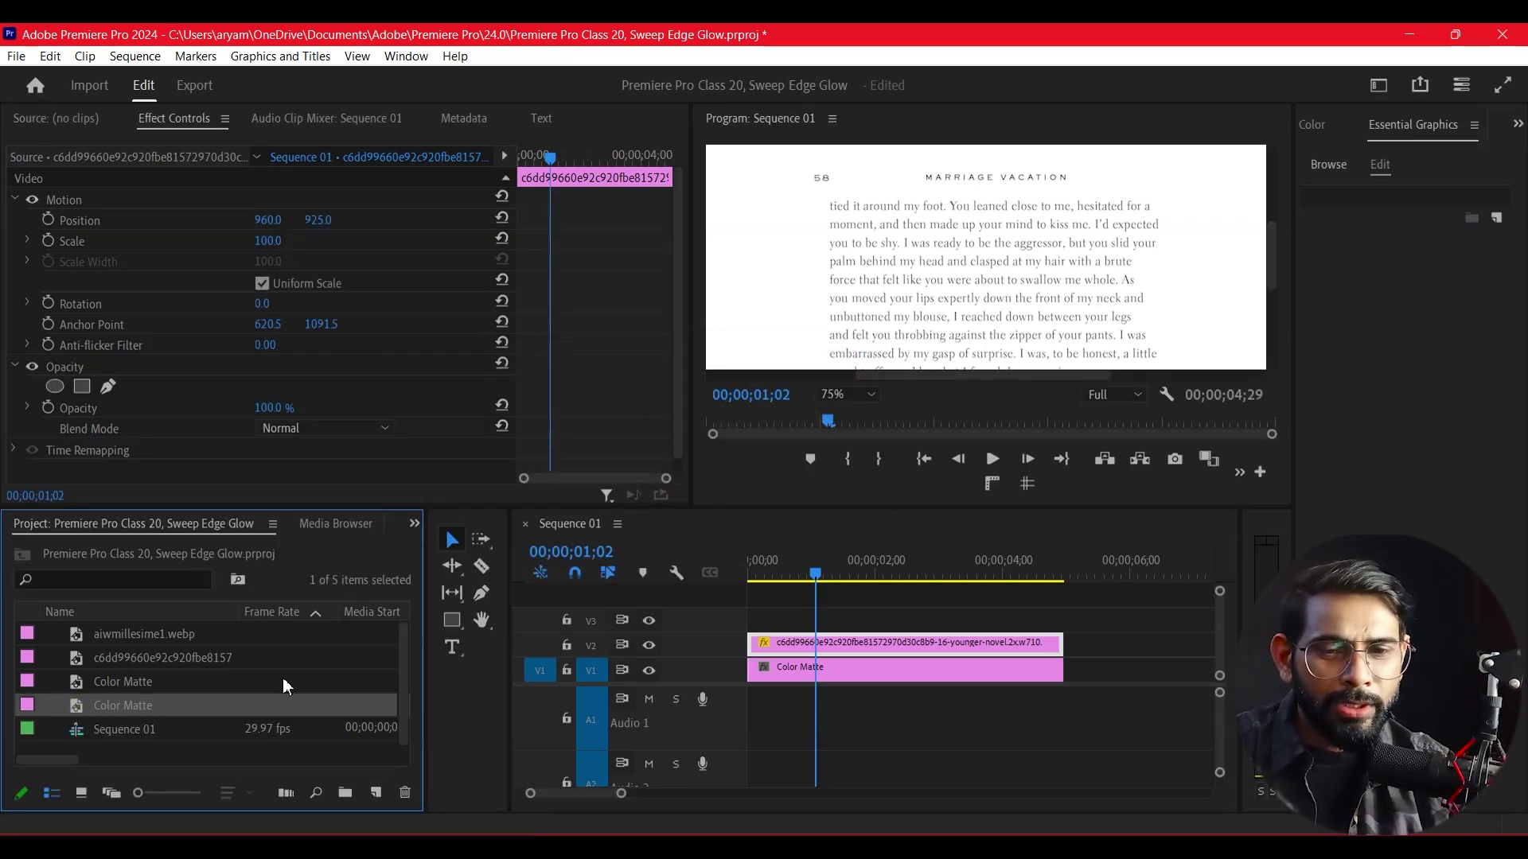
{"action": "left_click_drag", "start_coordinate": [757, 786], "coordinate": [754, 632]}
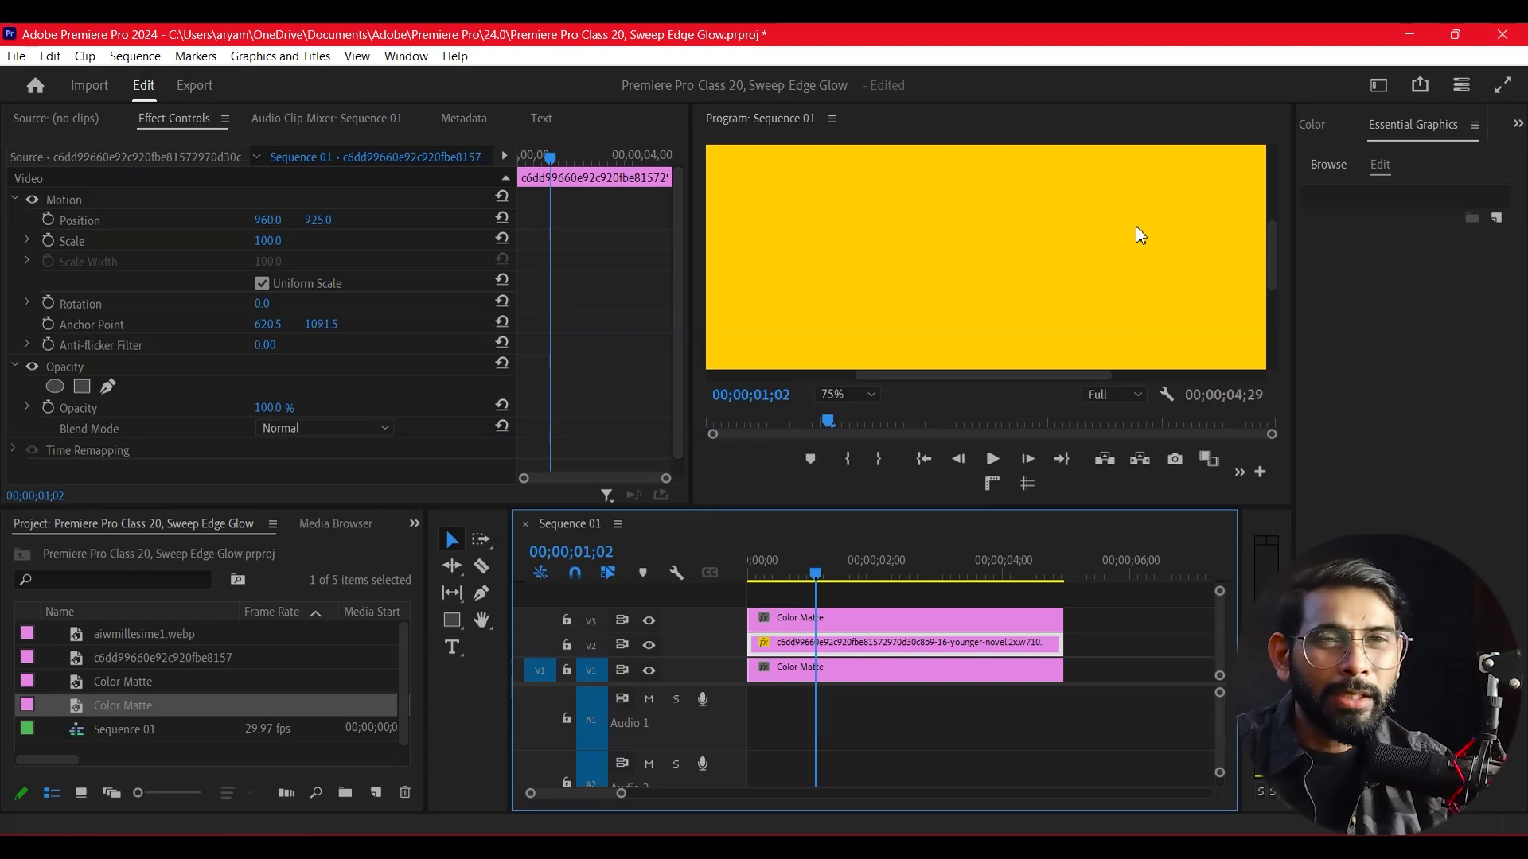
- Fit the preview and shrink the yellow matte on V3 to 33% scale
{"action": "left_click", "coordinate": [842, 391]}
{"action": "left_click", "coordinate": [848, 410]}
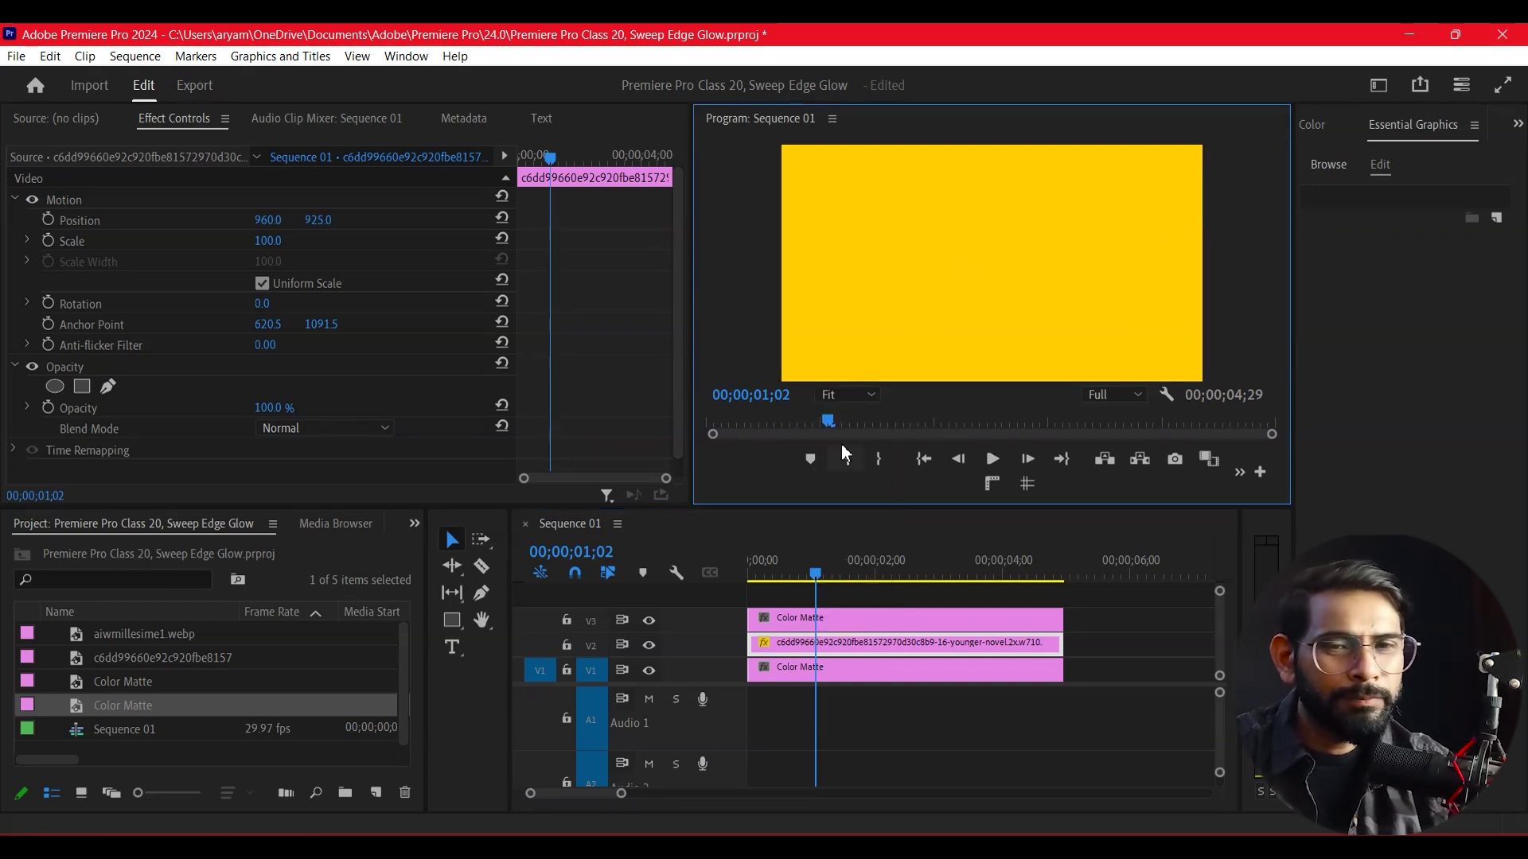
{"action": "left_click", "coordinate": [249, 243]}
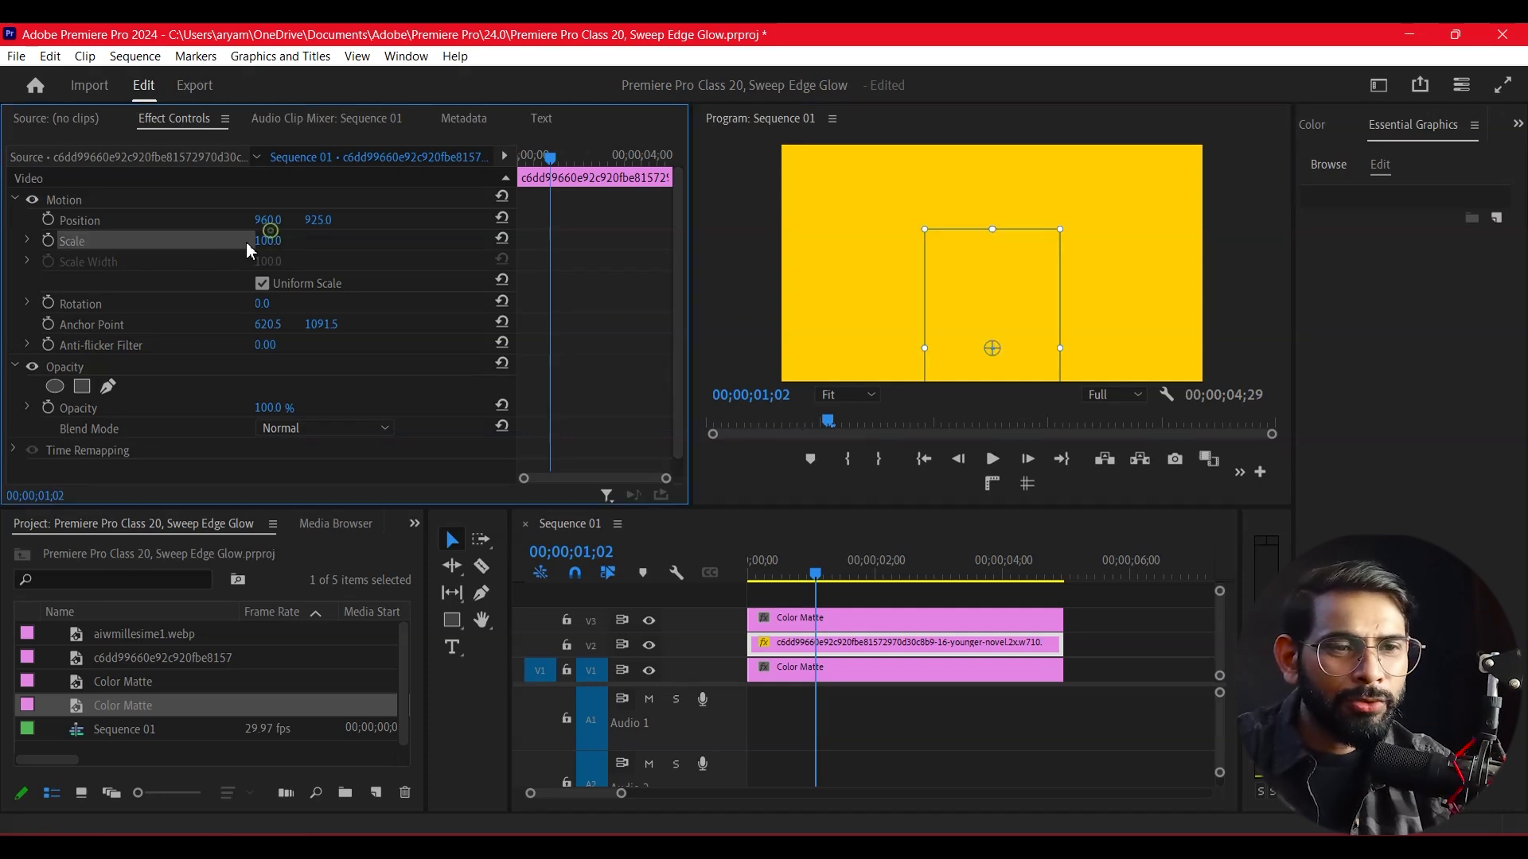
{"action": "key", "text": "ctrl+z"}
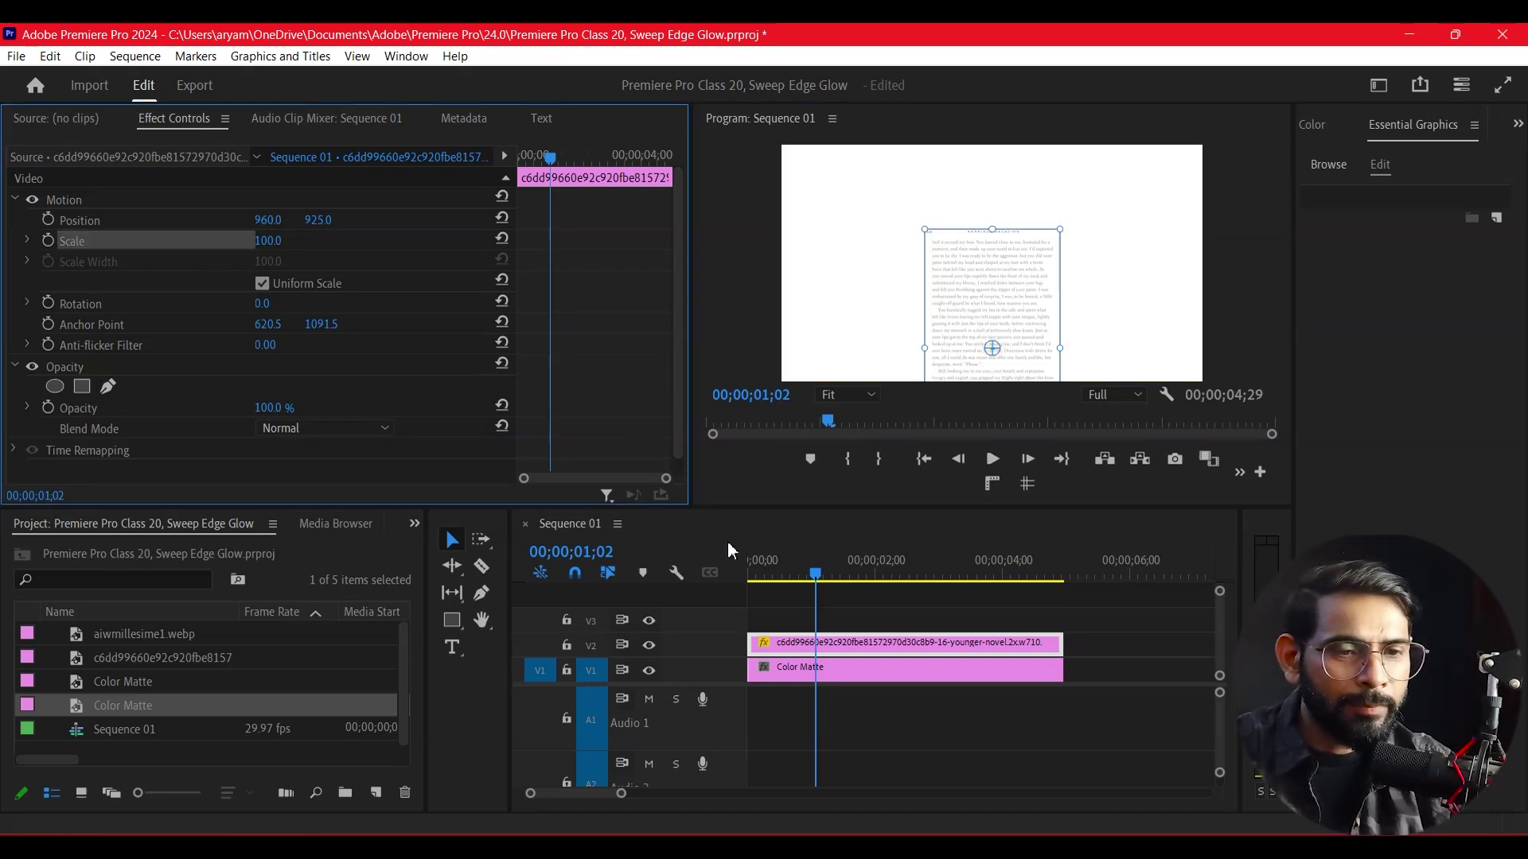
{"action": "key", "text": "ctrl+shift+z"}
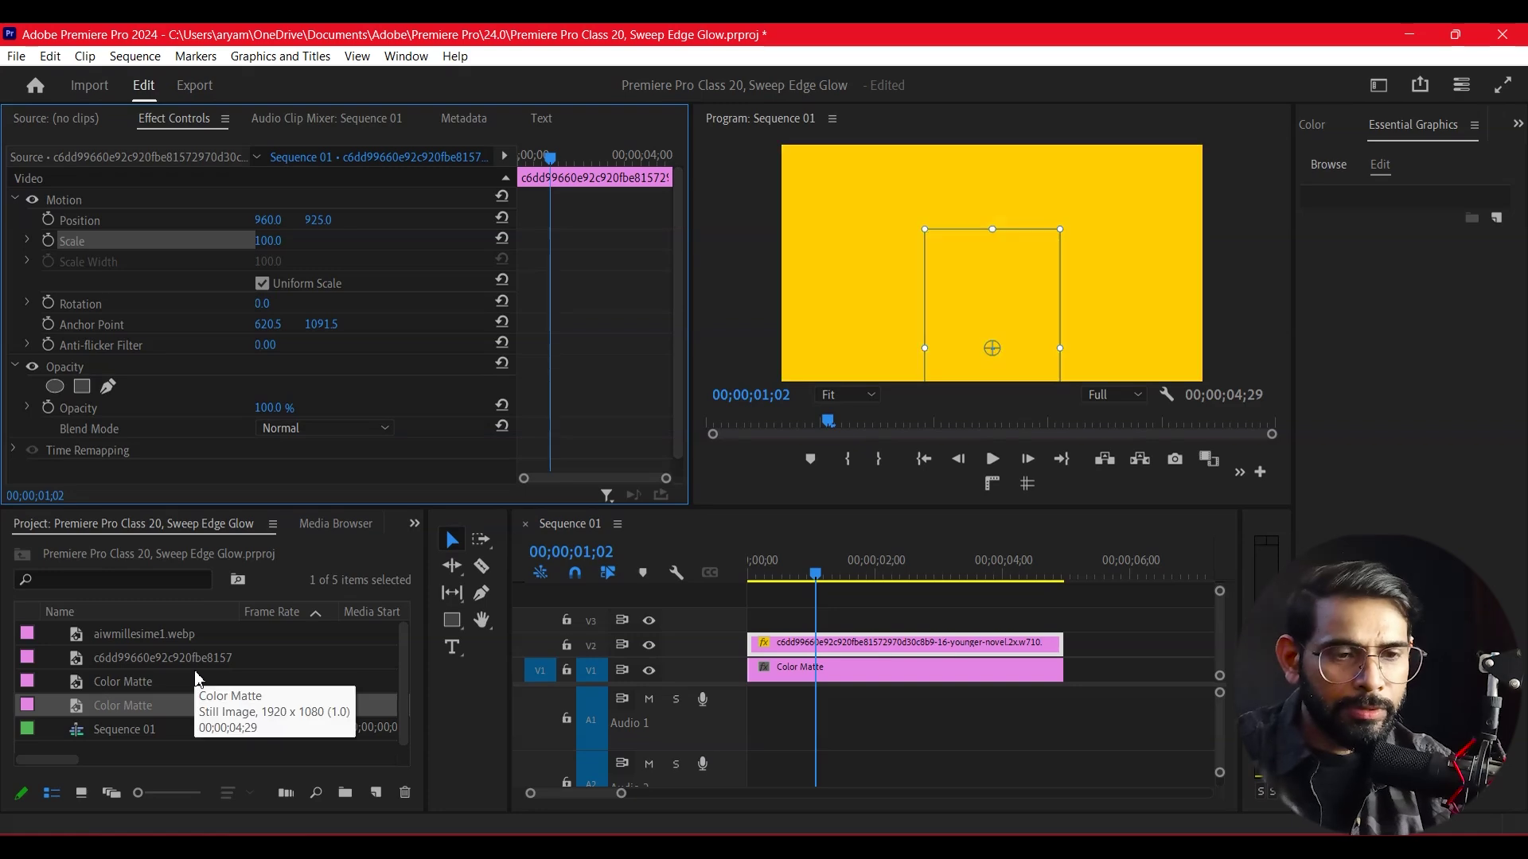
{"action": "left_click", "coordinate": [847, 619]}
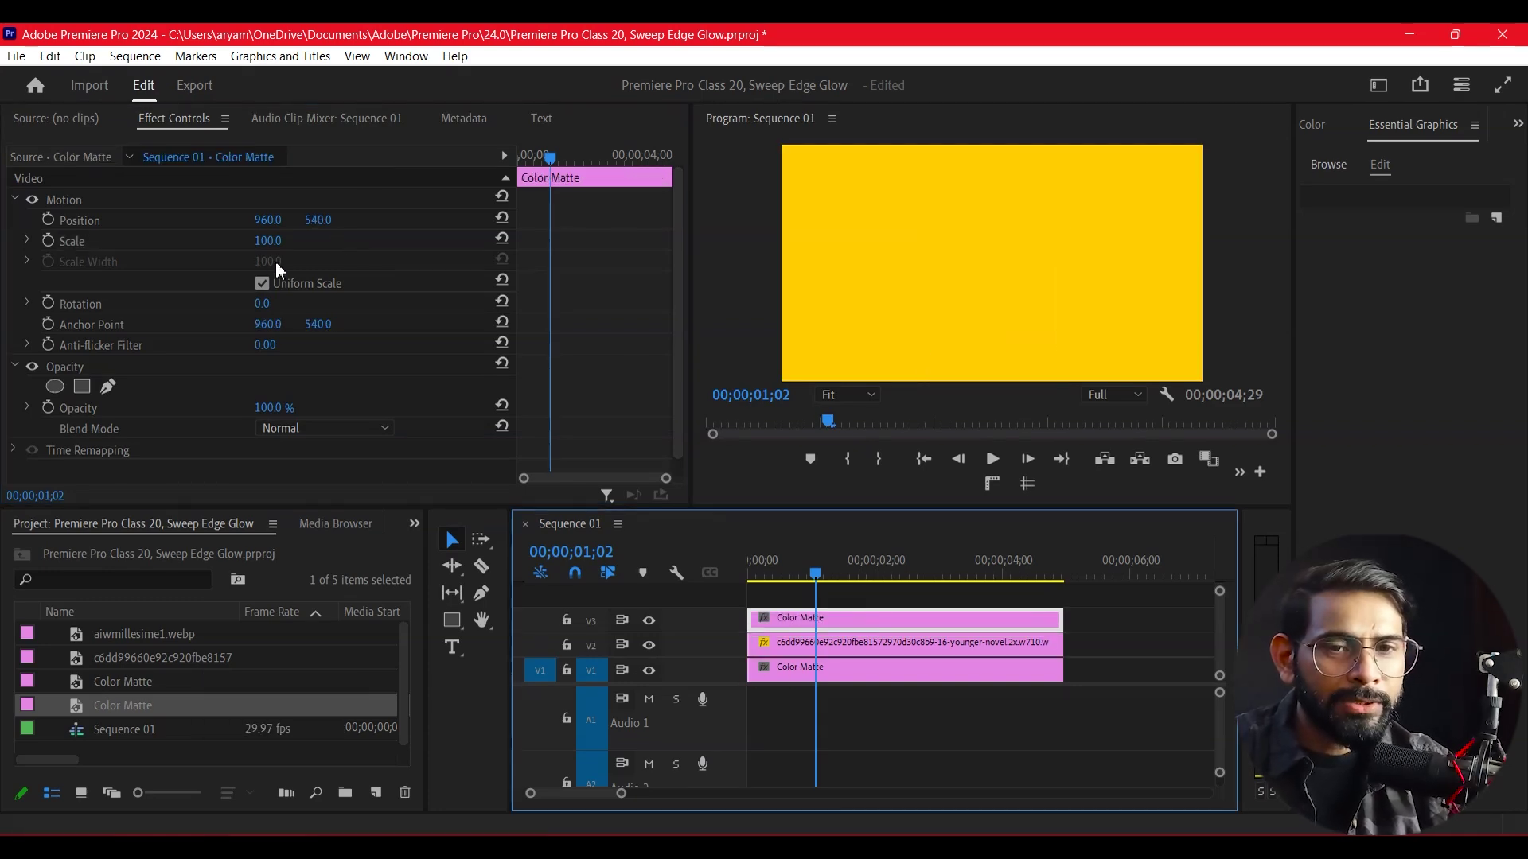
{"action": "mouse_move", "coordinate": [269, 241]}
{"action": "left_mouse_down"}
{"action": "mouse_move", "coordinate": [216, 241]}
{"action": "mouse_move", "coordinate": [311, 241]}
{"action": "left_mouse_up"}
{"action": "left_click", "coordinate": [923, 645]}
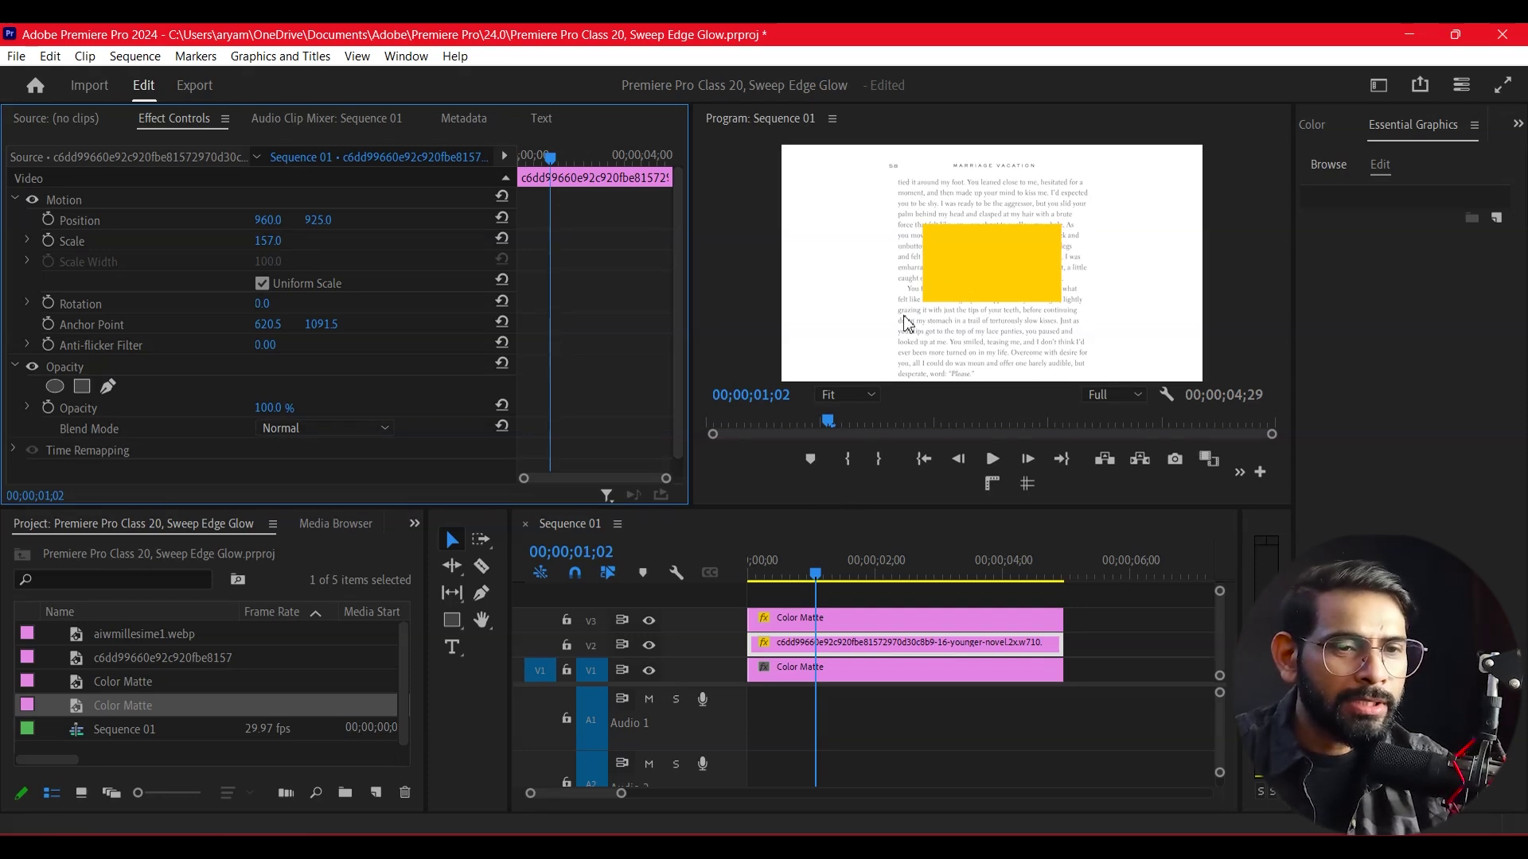
- View the preview at 50% and move the yellow matte left to Position X 839
{"action": "left_click", "coordinate": [850, 394]}
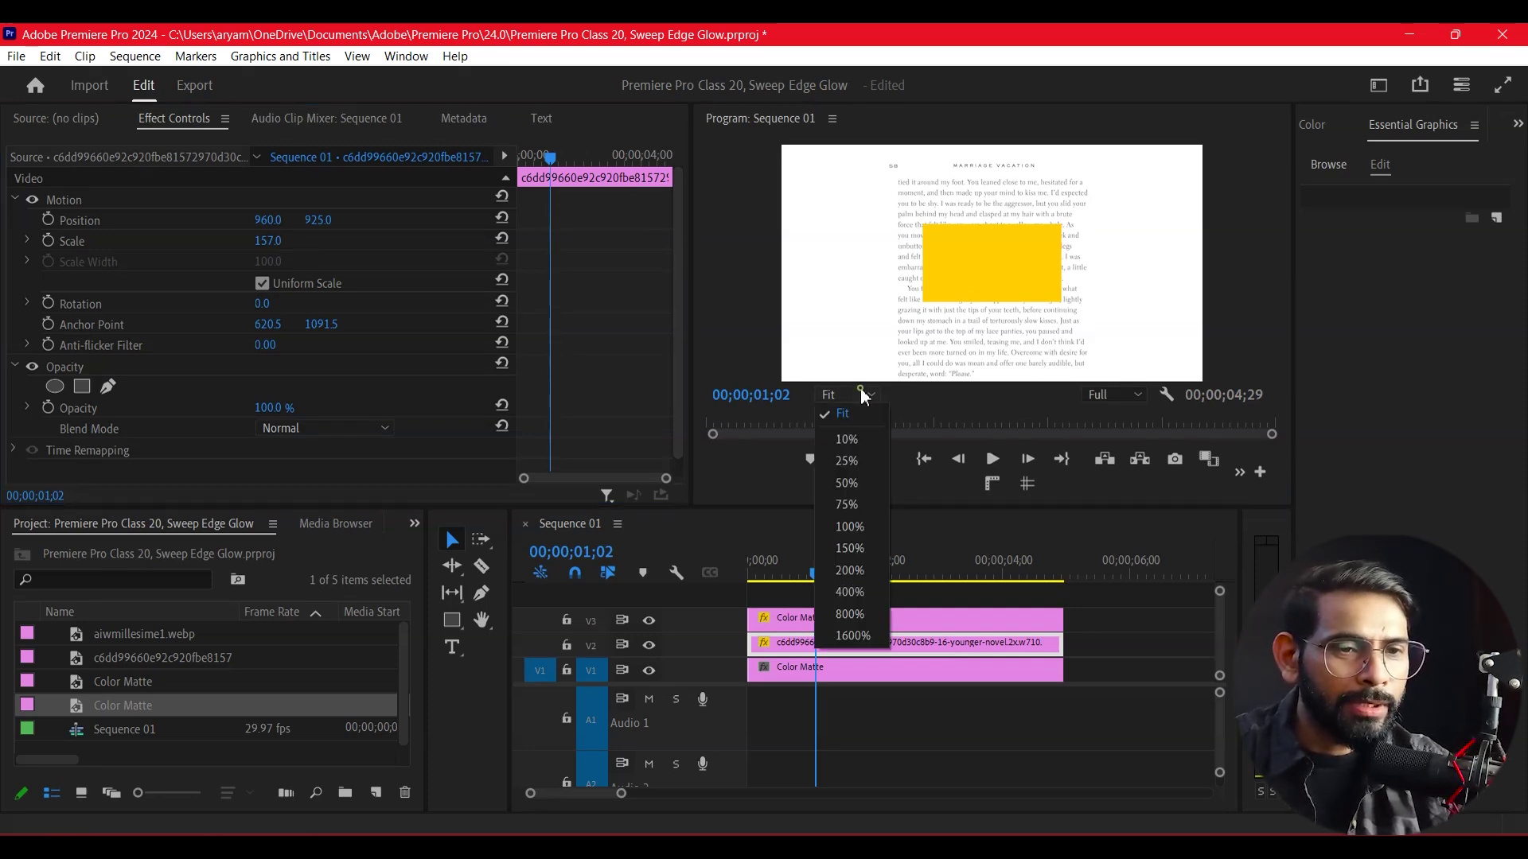
{"action": "left_click", "coordinate": [848, 483]}
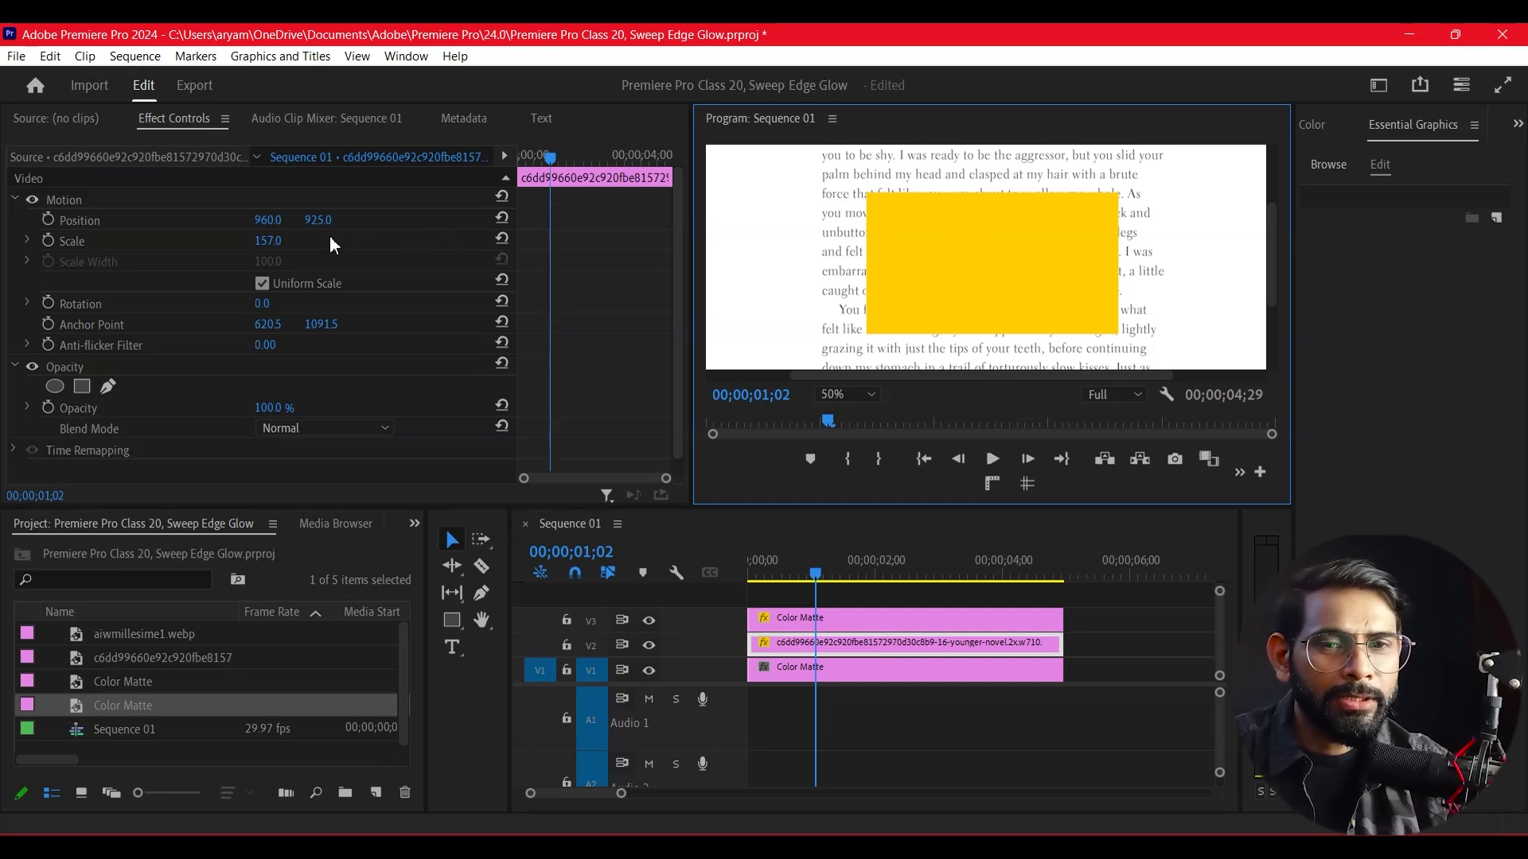
{"action": "left_click", "coordinate": [921, 620]}
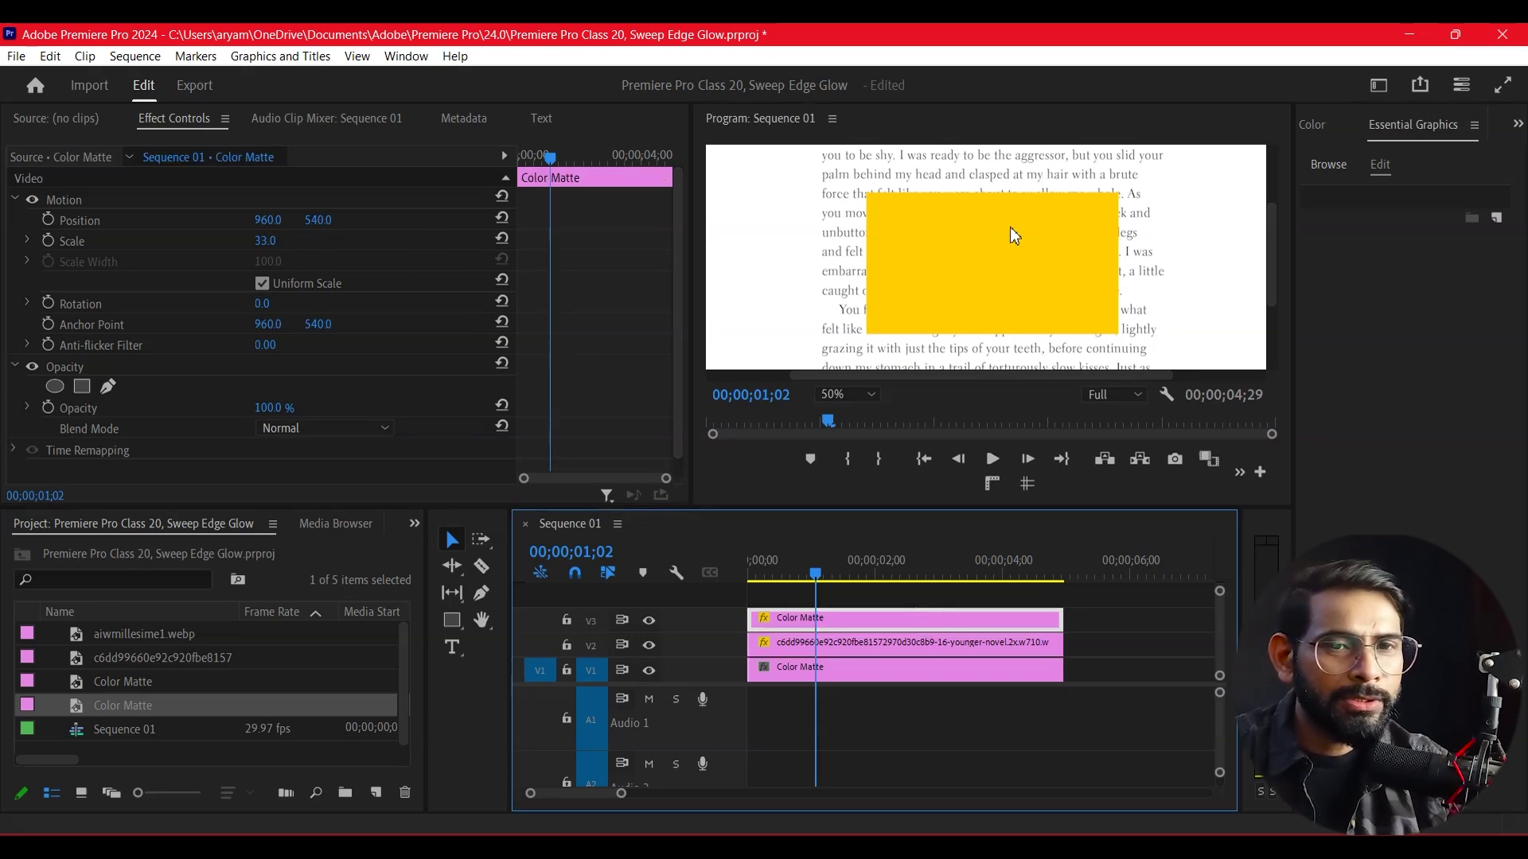
{"action": "left_click_drag", "start_coordinate": [267, 220], "coordinate": [172, 219]}
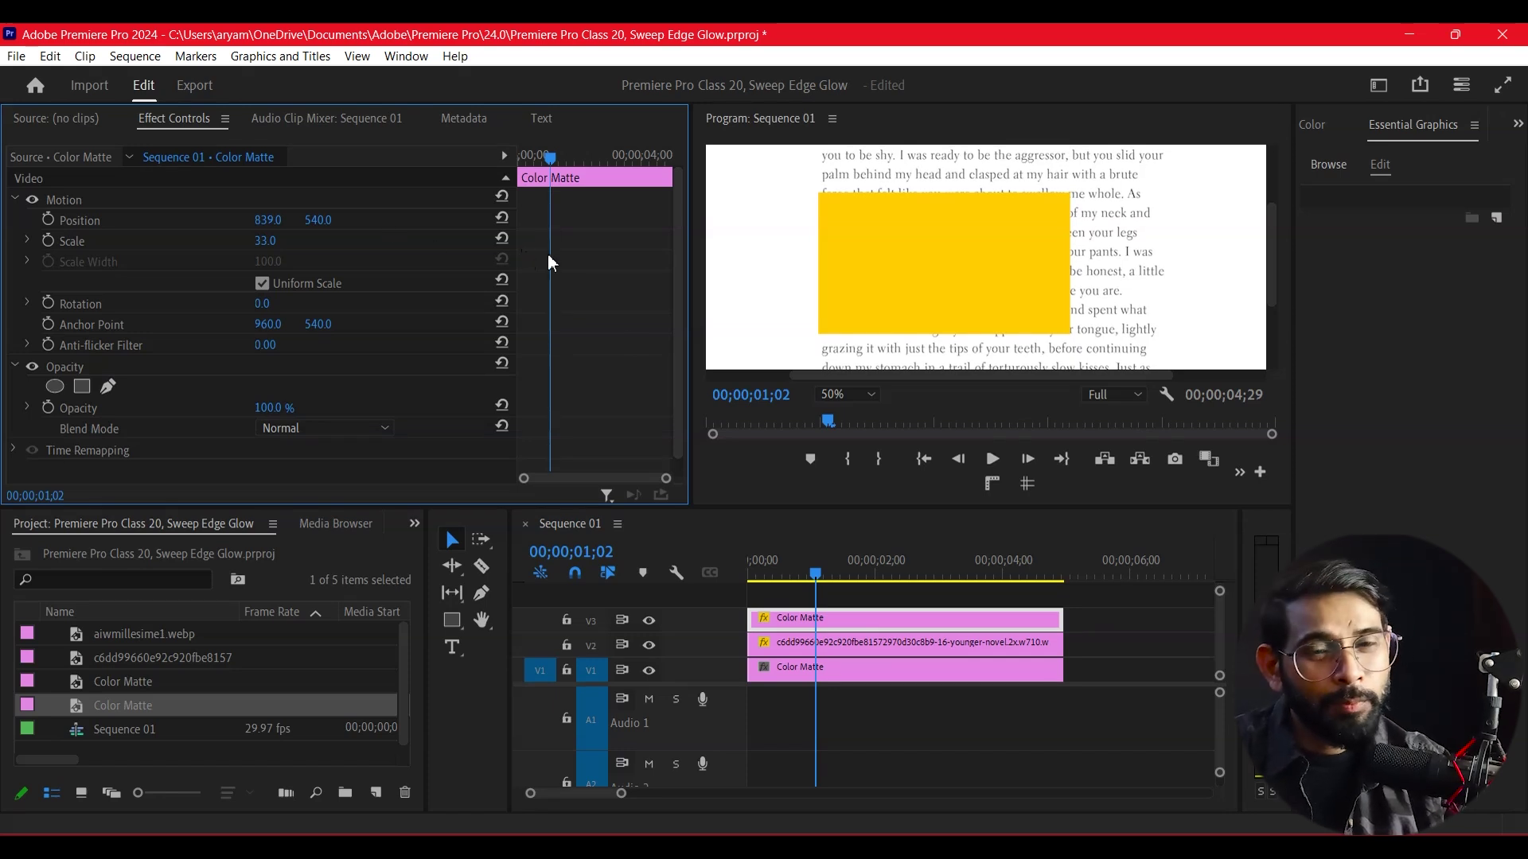
- Set the yellow matte's blend mode to Linear Dodge (Add)
{"action": "scroll", "coordinate": [674, 339], "scroll_direction": "down", "scroll_amount": 1}
{"action": "left_click", "coordinate": [325, 409]}
{"action": "left_click", "coordinate": [302, 316]}
{"action": "left_click", "coordinate": [337, 413]}
{"action": "scroll", "coordinate": [366, 489], "scroll_direction": "up", "scroll_amount": 3}
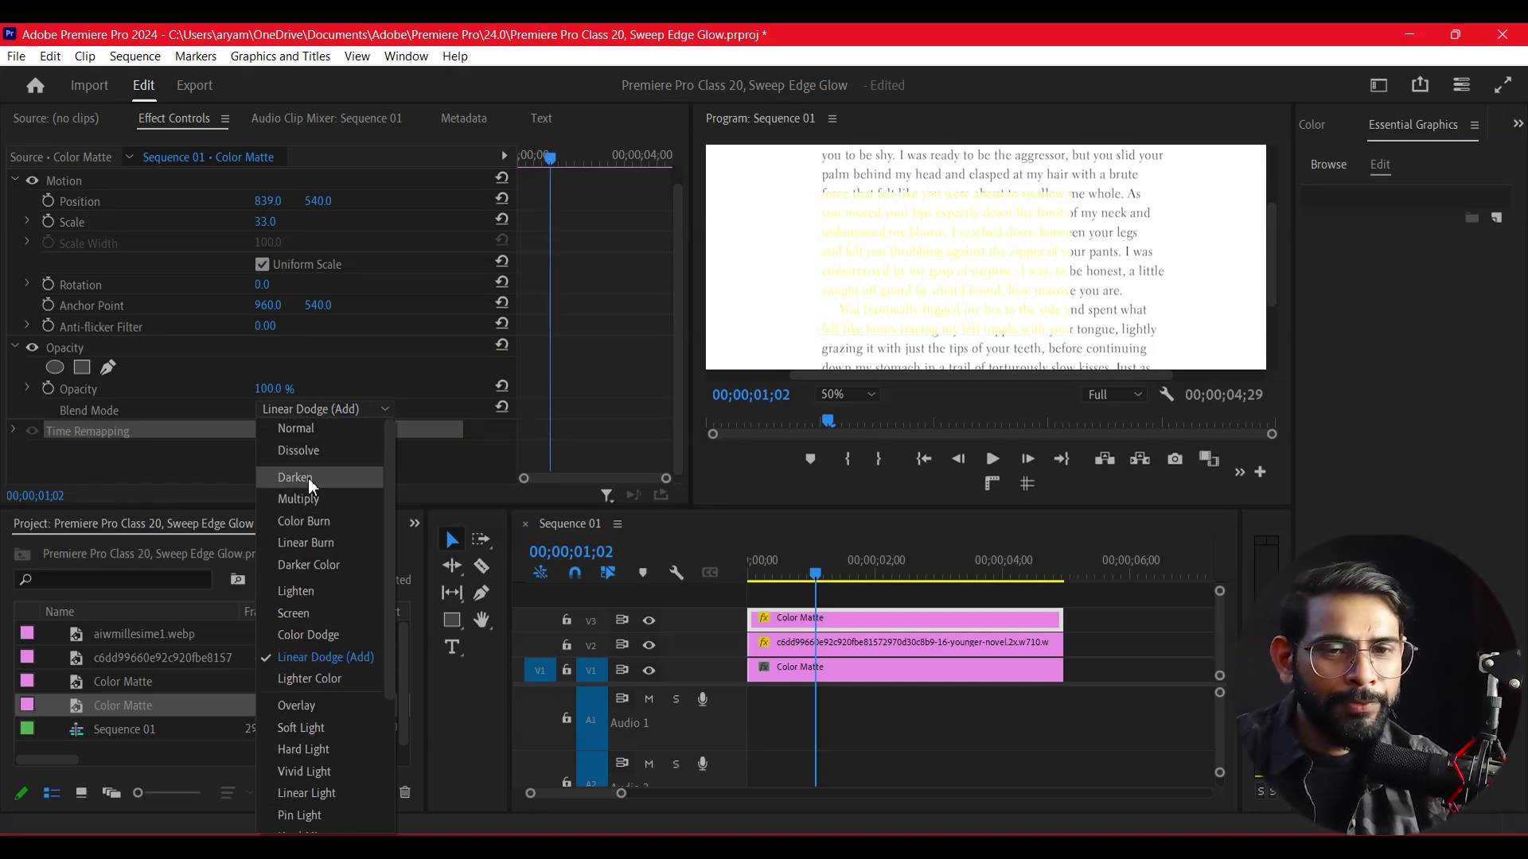
- Switch the yellow matte's blend mode to Darken, then to Multiply
{"action": "left_click", "coordinate": [307, 477]}
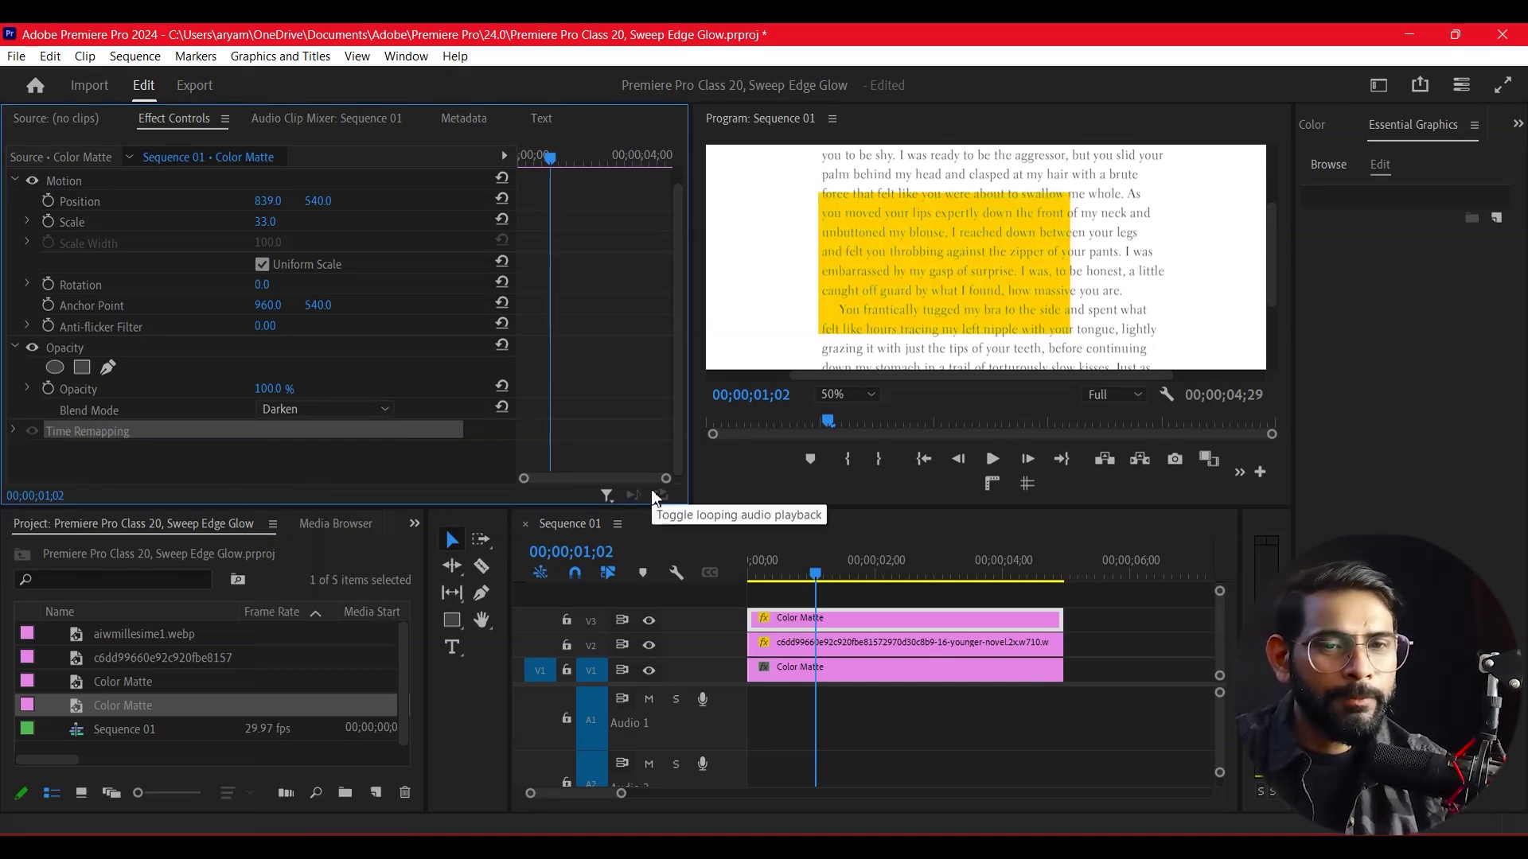
{"action": "left_click", "coordinate": [371, 408]}
{"action": "scroll", "coordinate": [336, 465], "scroll_direction": "up", "scroll_amount": 2}
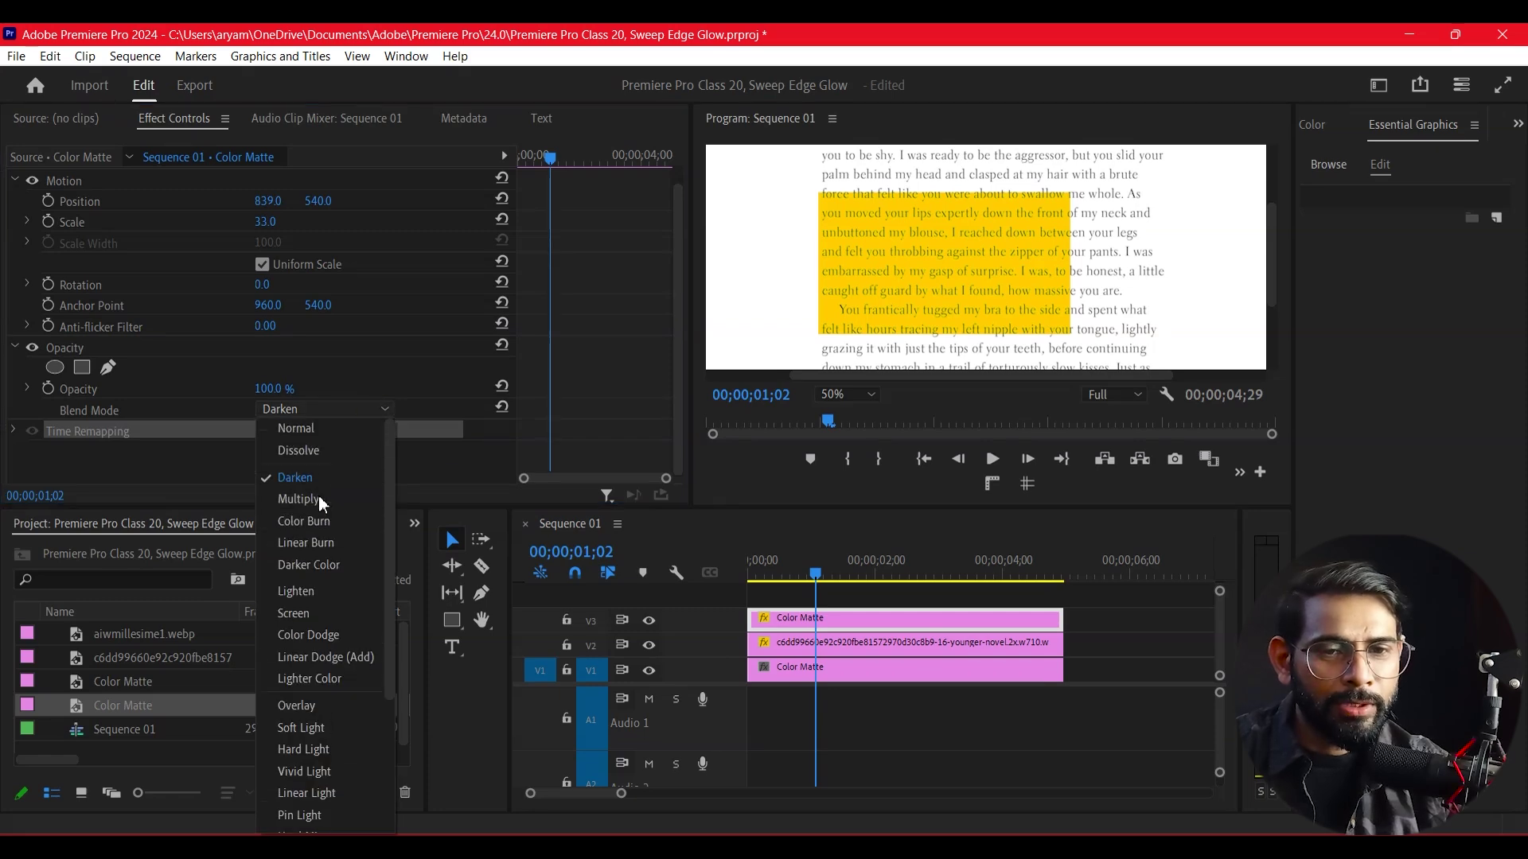
{"action": "left_click", "coordinate": [331, 498]}
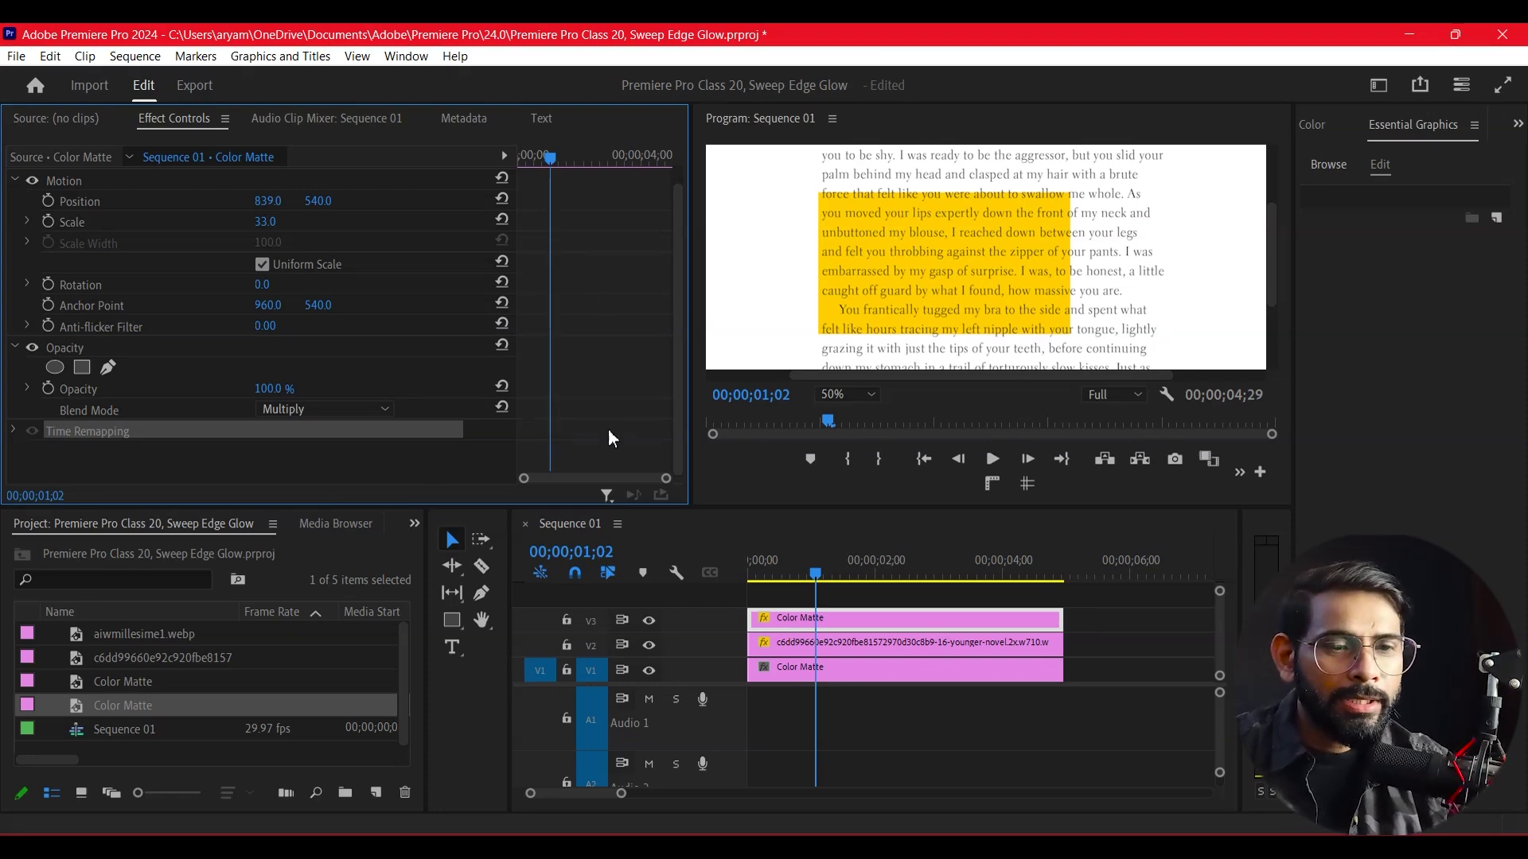
{"action": "left_click", "coordinate": [832, 616]}
{"action": "scroll", "coordinate": [317, 268], "scroll_direction": "up", "scroll_amount": 1}
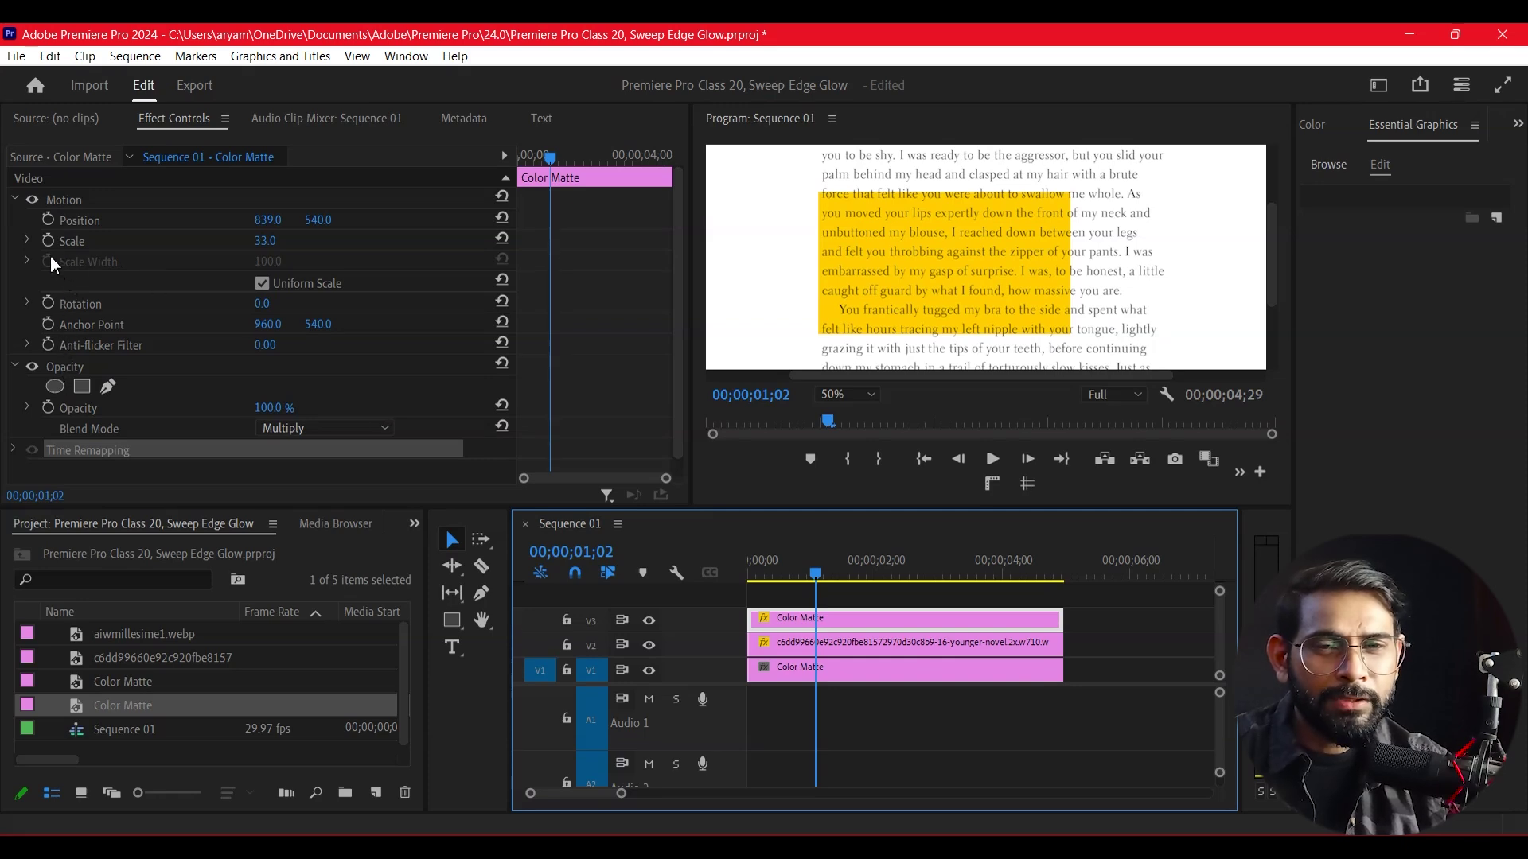
- Untick Uniform Scale and make the matte a bar of width 45, height 5 at 954, 515
{"action": "left_click", "coordinate": [28, 241]}
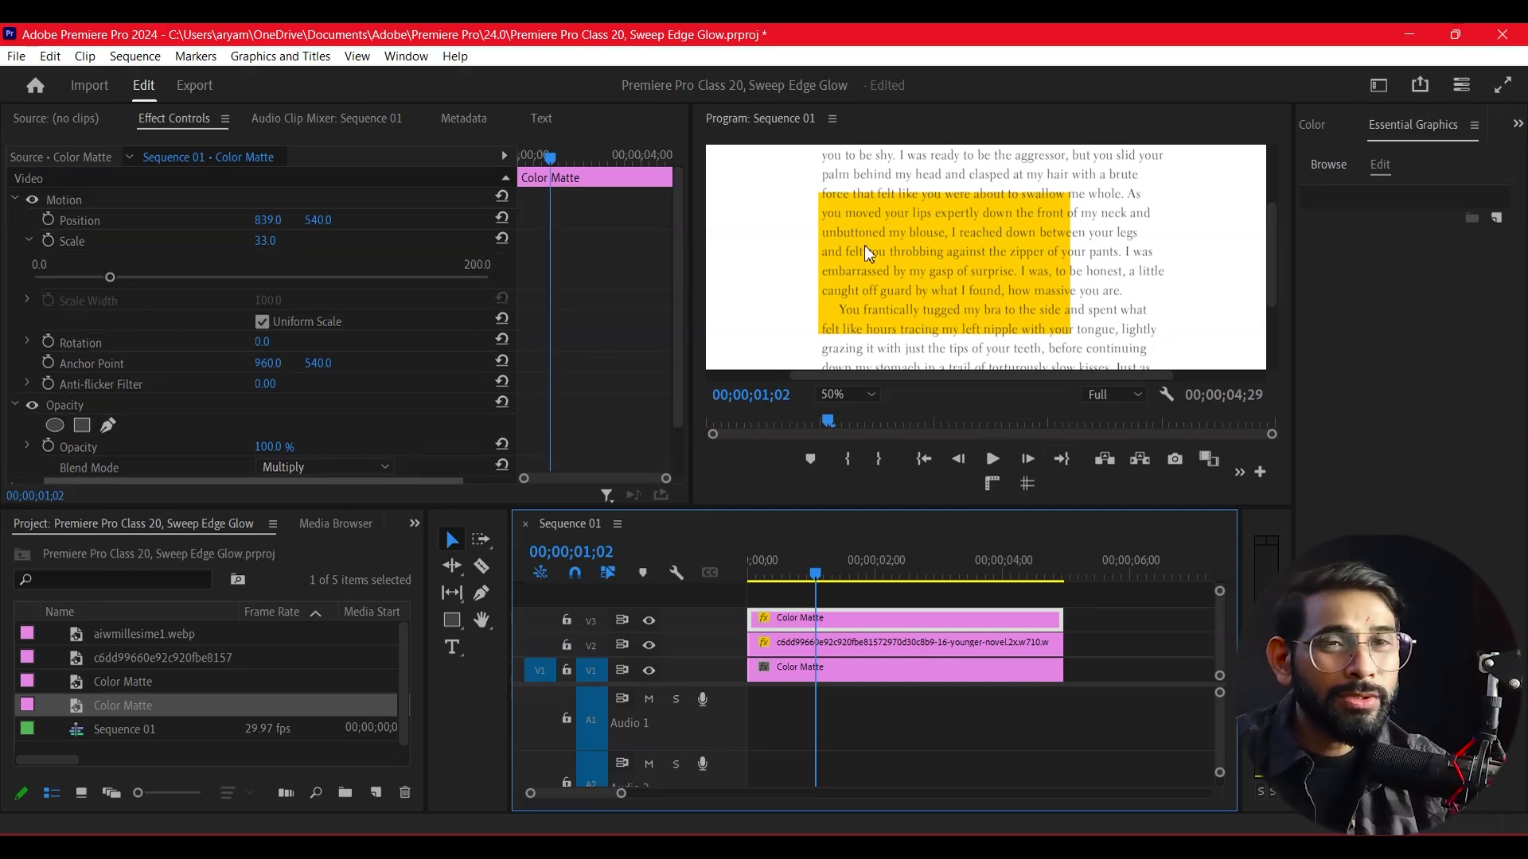
{"action": "left_click", "coordinate": [261, 322]}
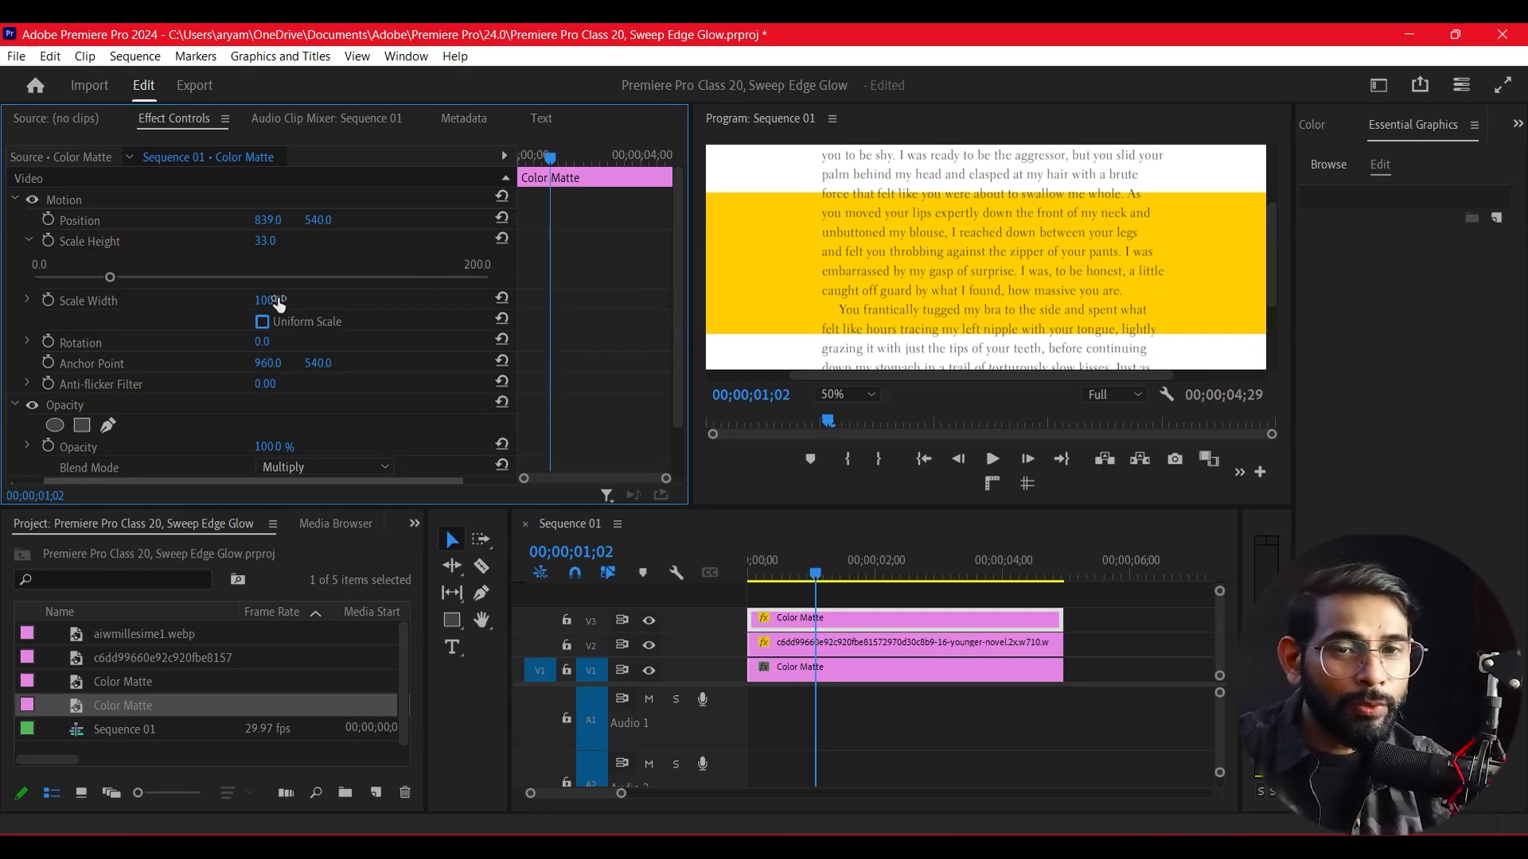
{"action": "left_click_drag", "start_coordinate": [277, 298], "coordinate": [231, 299]}
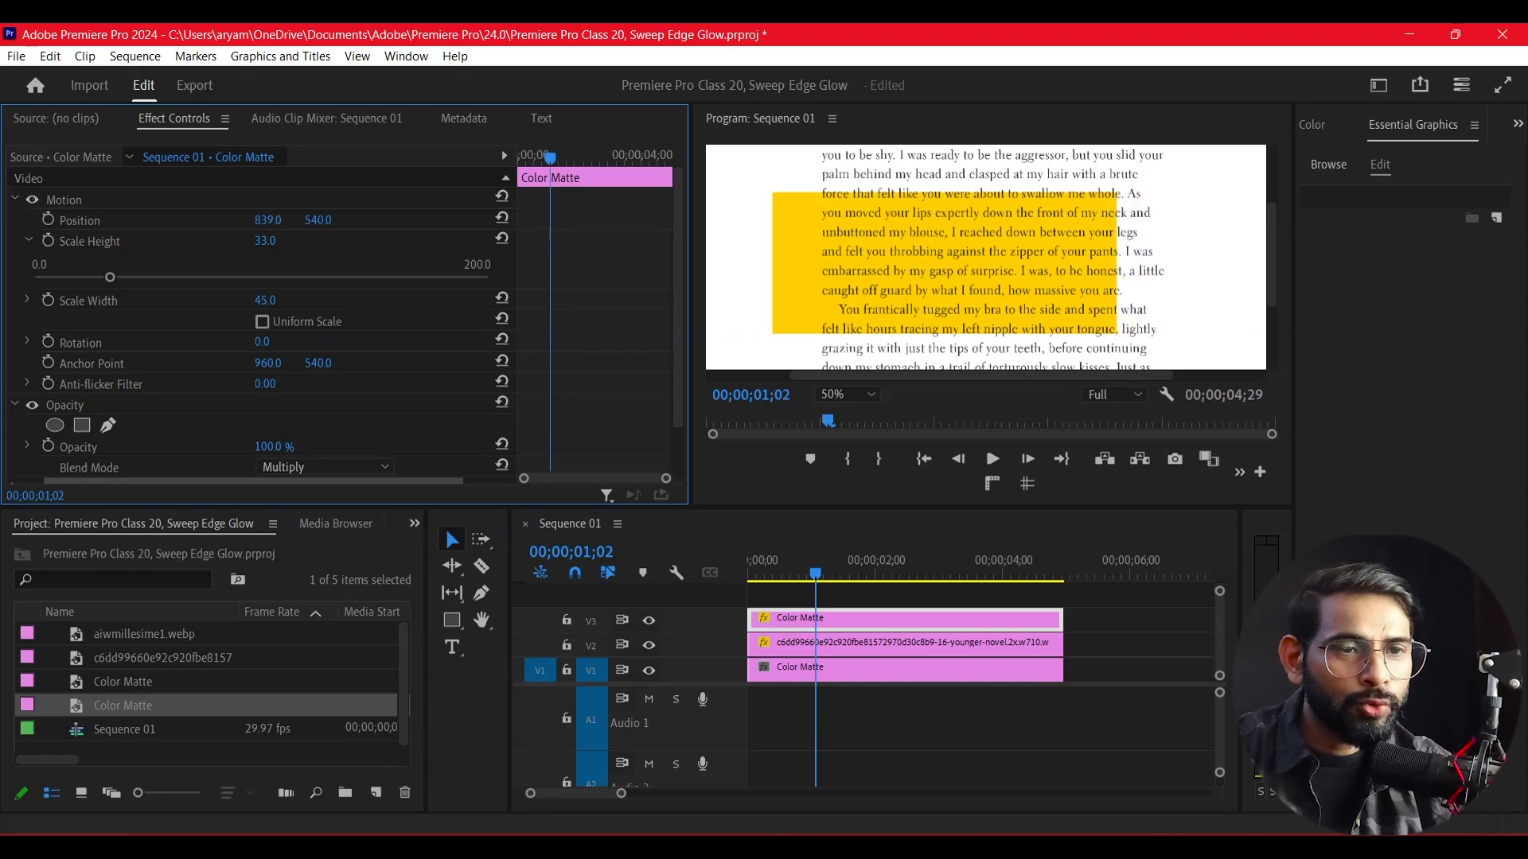
{"action": "left_click_drag", "start_coordinate": [260, 220], "coordinate": [296, 221]}
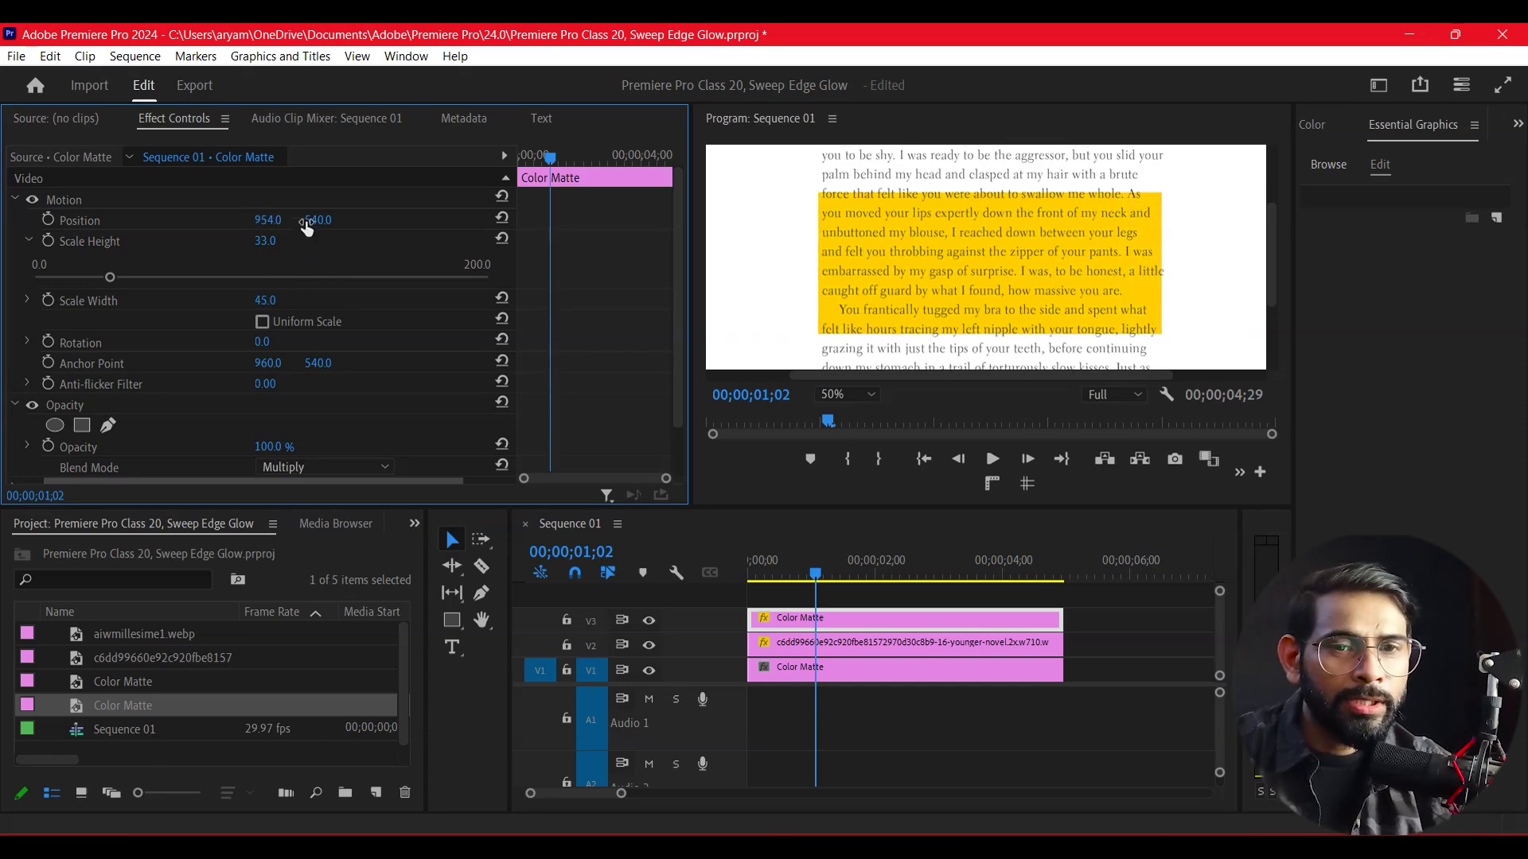
{"action": "mouse_move", "coordinate": [317, 221]}
{"action": "left_mouse_down"}
{"action": "mouse_move", "coordinate": [296, 221]}
{"action": "mouse_move", "coordinate": [317, 253]}
{"action": "left_mouse_up"}
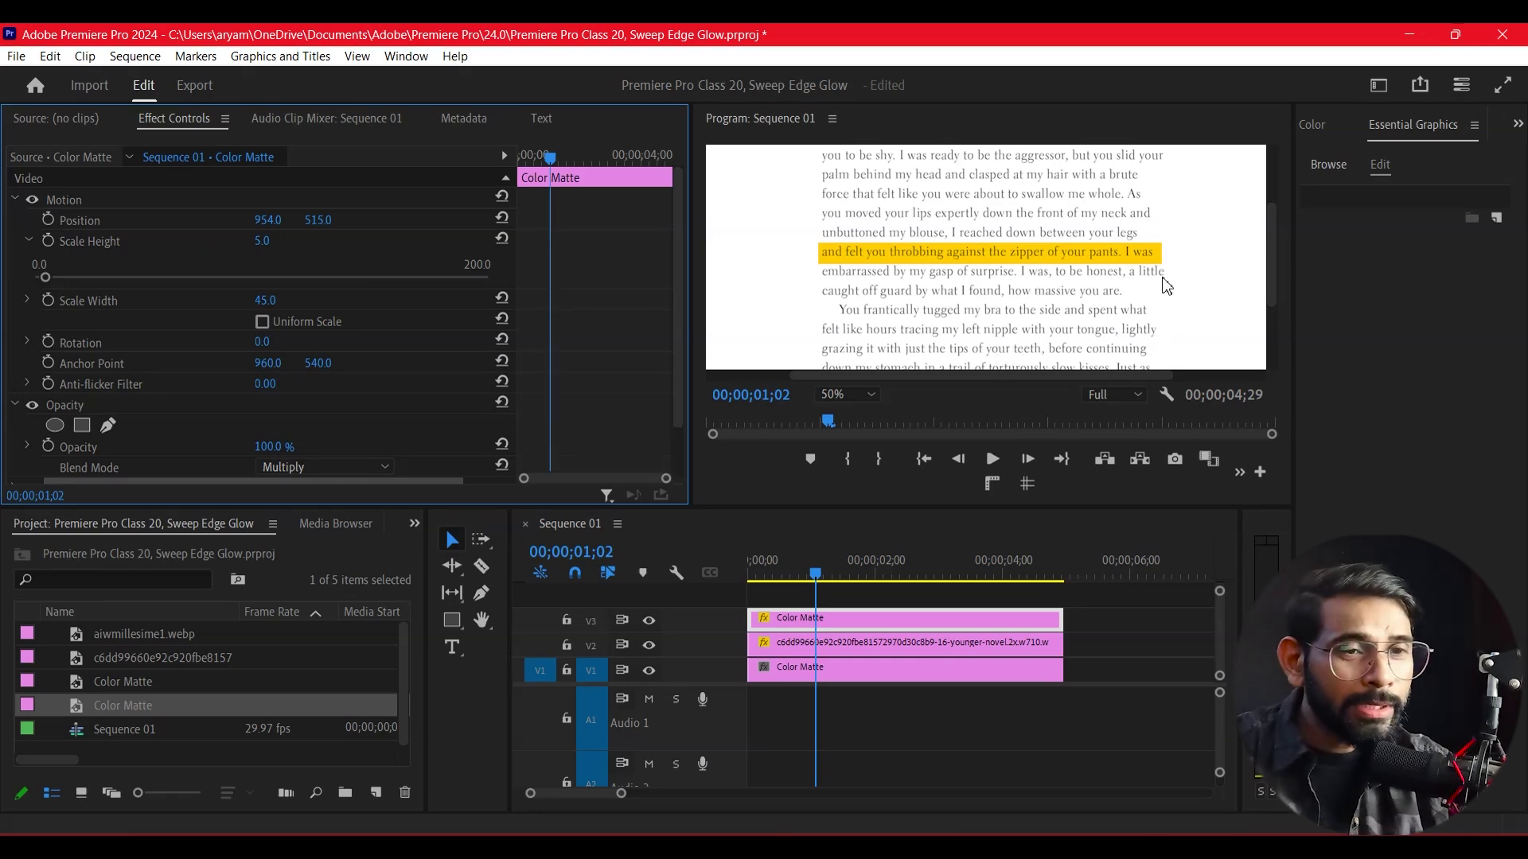
{"action": "scroll", "coordinate": [194, 393], "scroll_direction": "down", "scroll_amount": 2}
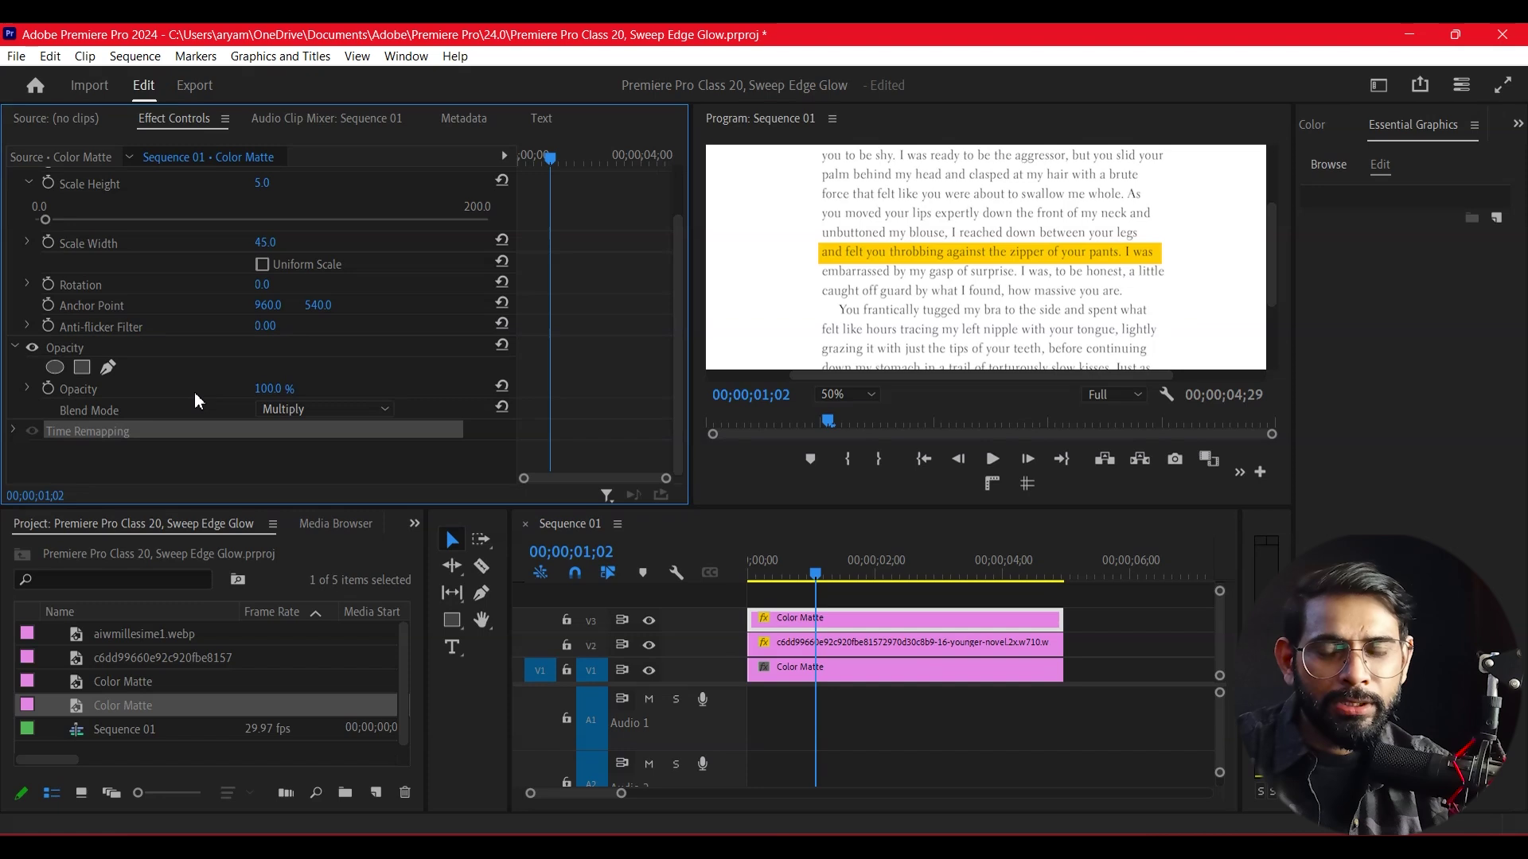
- Keyframe the highlight bar's Anchor Point, nudge it left, and test narrowing and widening the bar
{"action": "scroll", "coordinate": [195, 393], "scroll_direction": "up", "scroll_amount": 2}
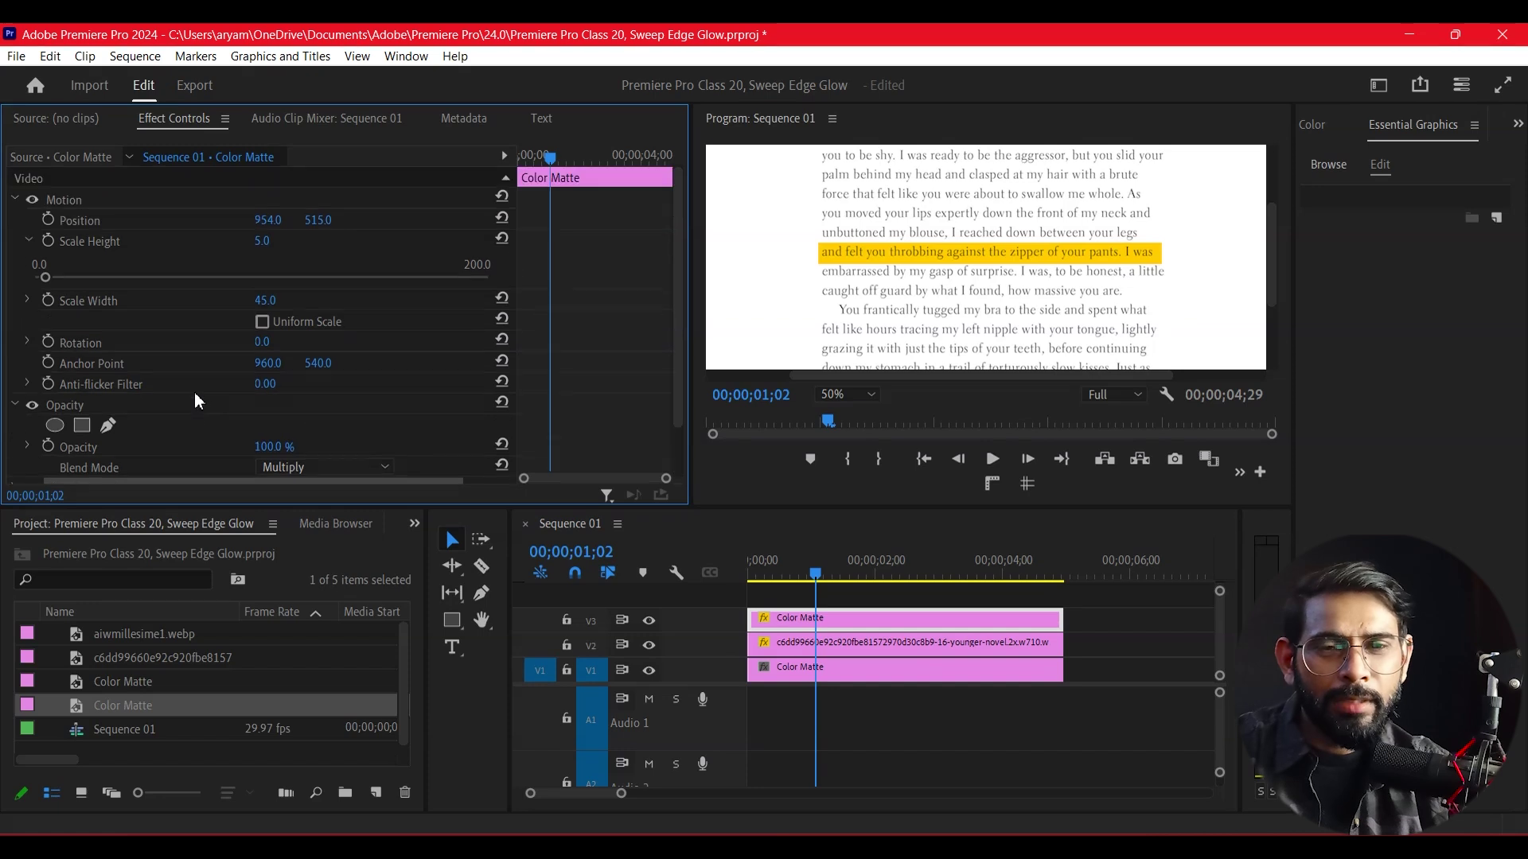
{"action": "left_click", "coordinate": [49, 364]}
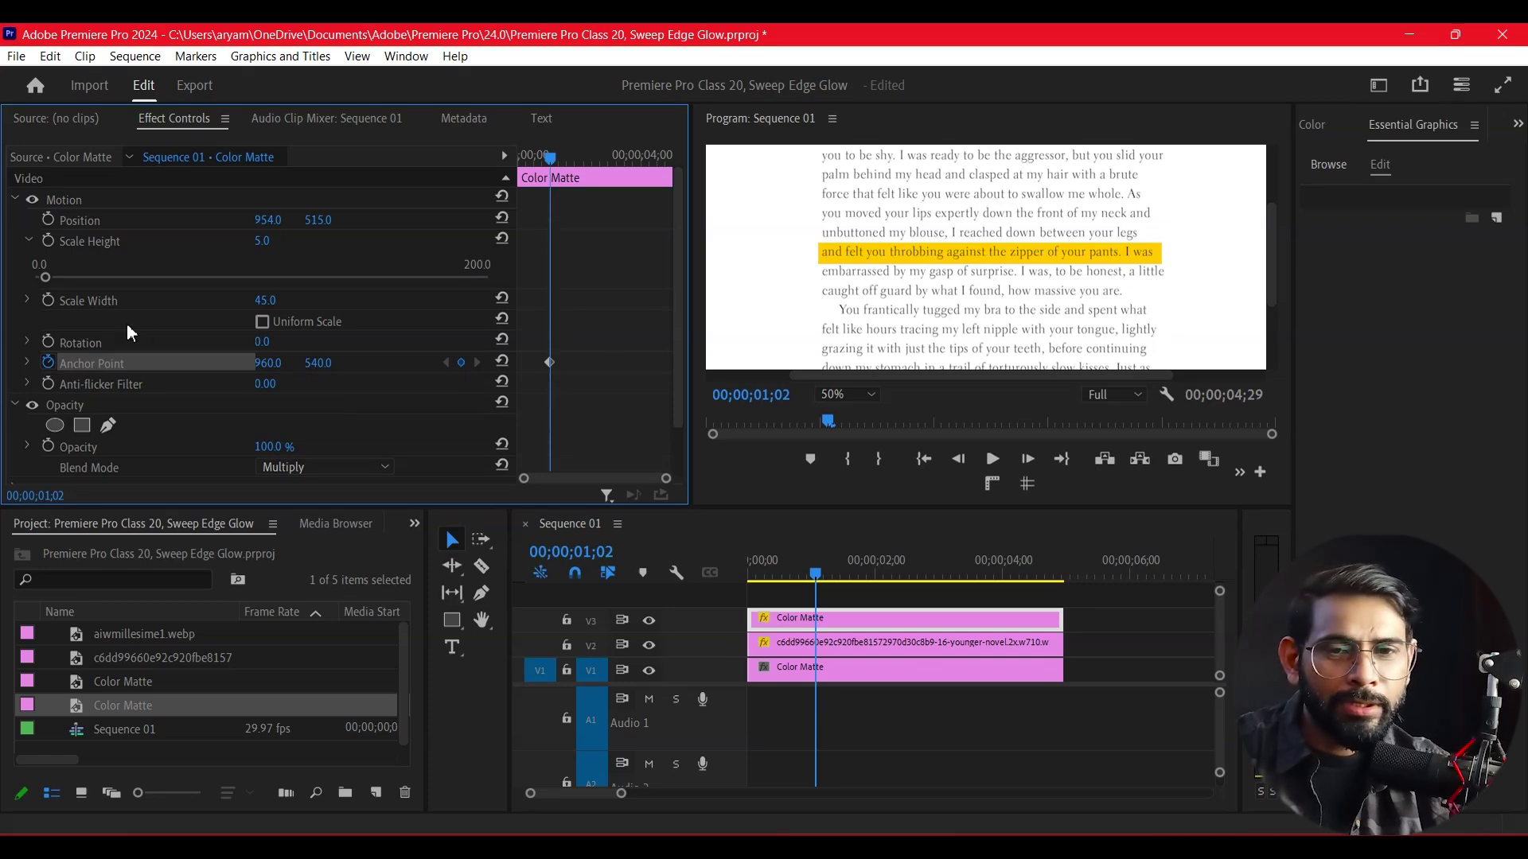
{"action": "left_click", "coordinate": [22, 366]}
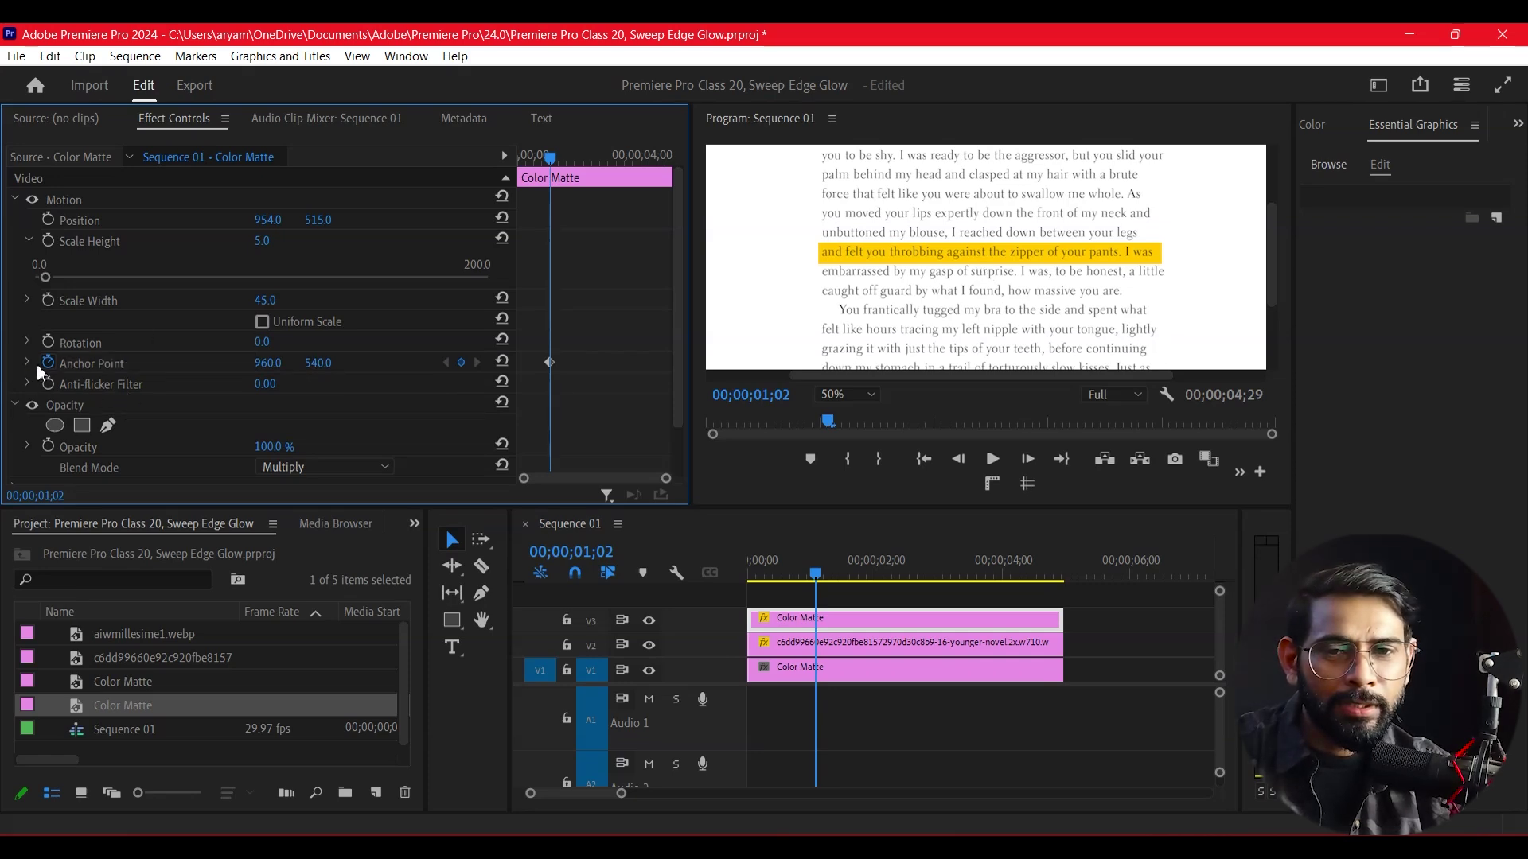
{"action": "left_click", "coordinate": [20, 366]}
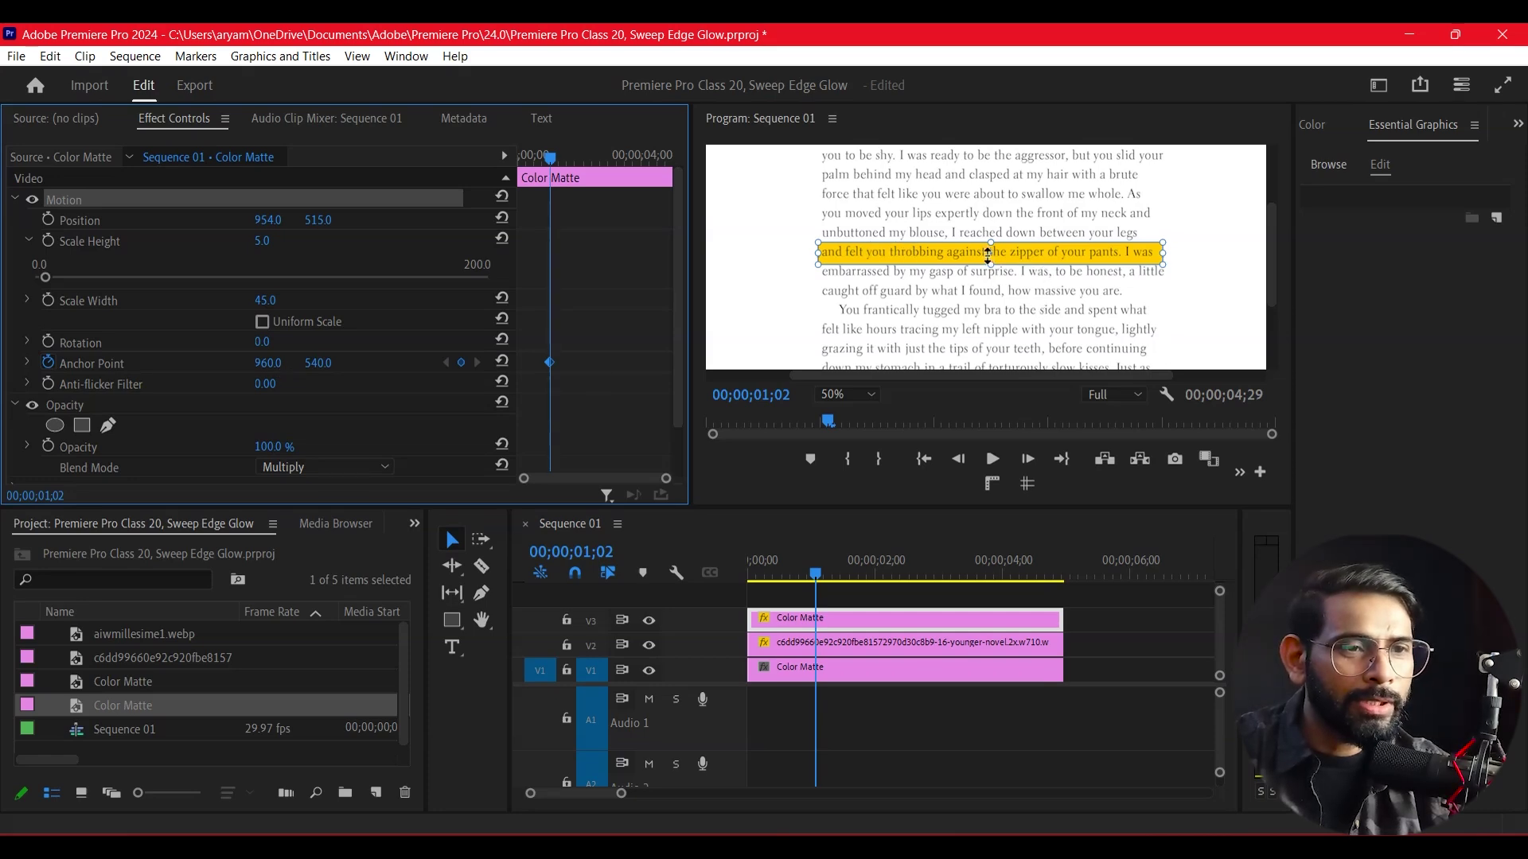
{"action": "left_click_drag", "start_coordinate": [277, 362], "coordinate": [268, 362]}
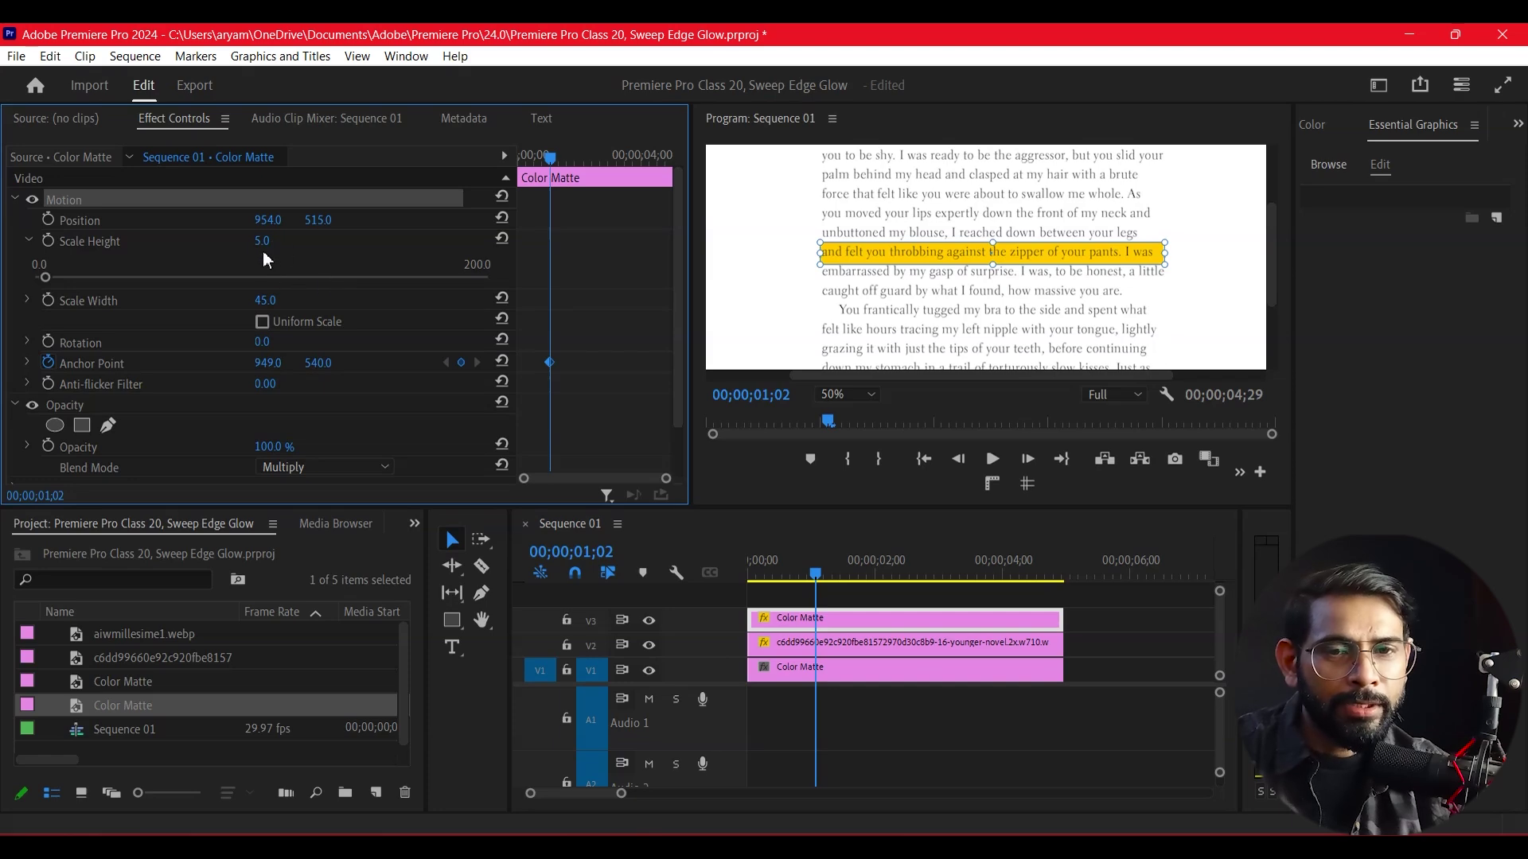
{"action": "left_click_drag", "start_coordinate": [268, 301], "coordinate": [241, 301]}
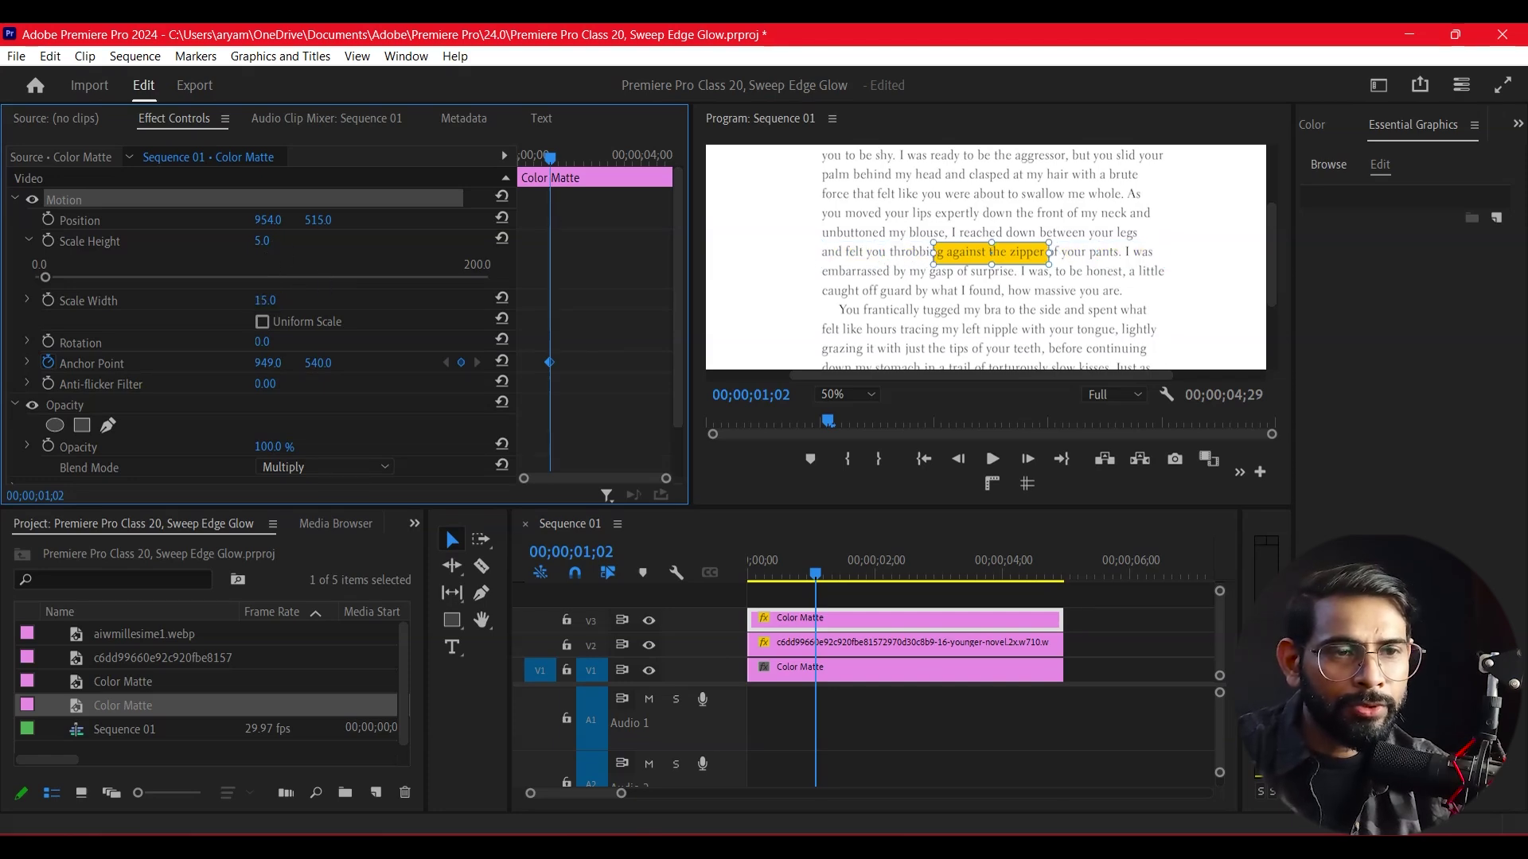
{"action": "left_click_drag", "start_coordinate": [241, 301], "coordinate": [265, 301]}
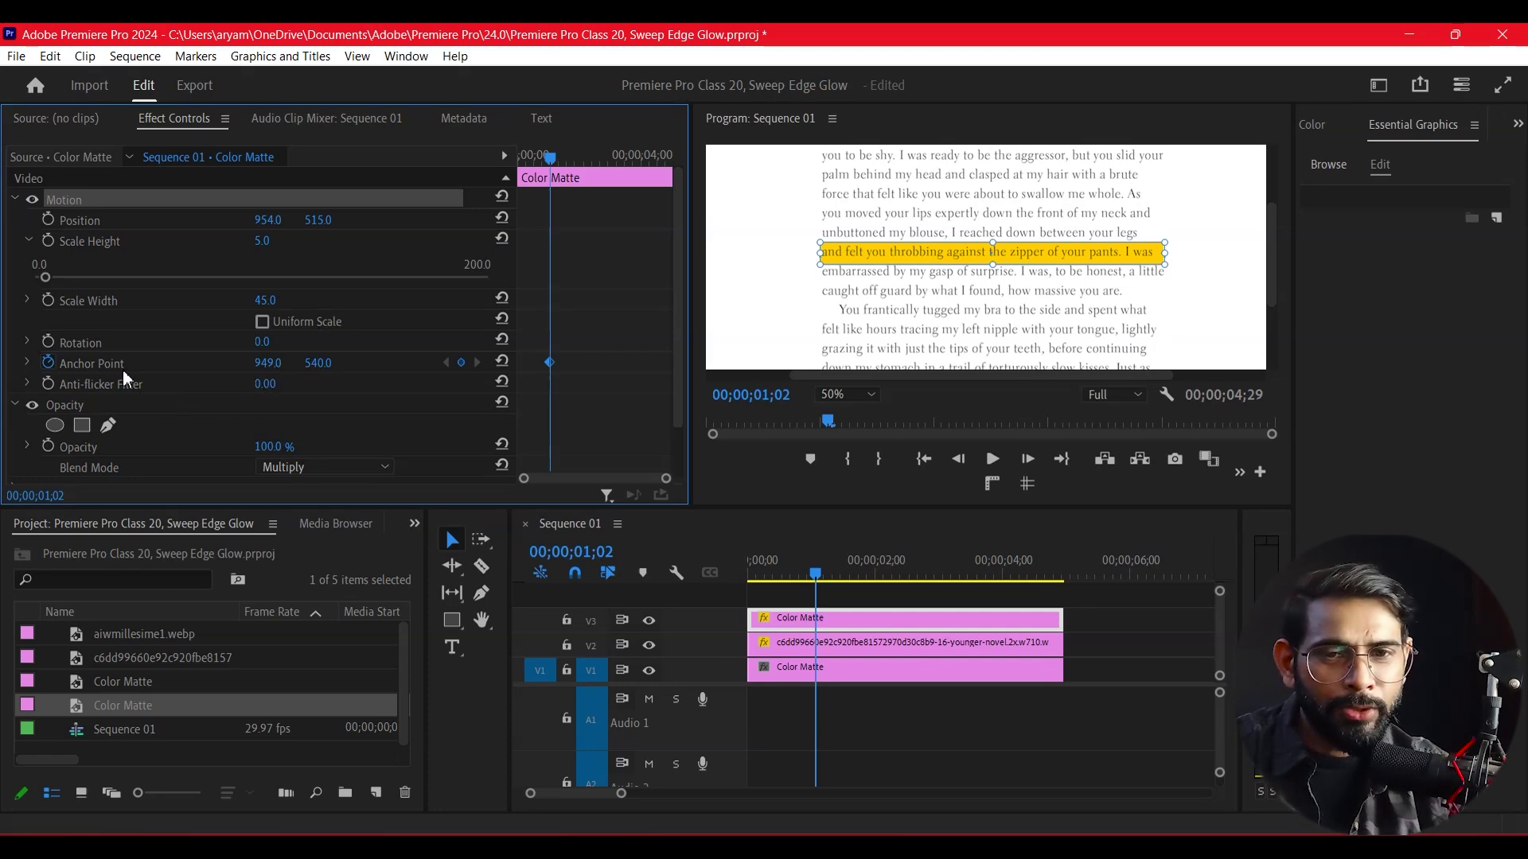
- Set the anchor to 8, 540, position X to 526, Scale Width to 0, and view at 75%
{"action": "left_click", "coordinate": [112, 365]}
{"action": "left_click_drag", "start_coordinate": [267, 363], "coordinate": [481, 363]}
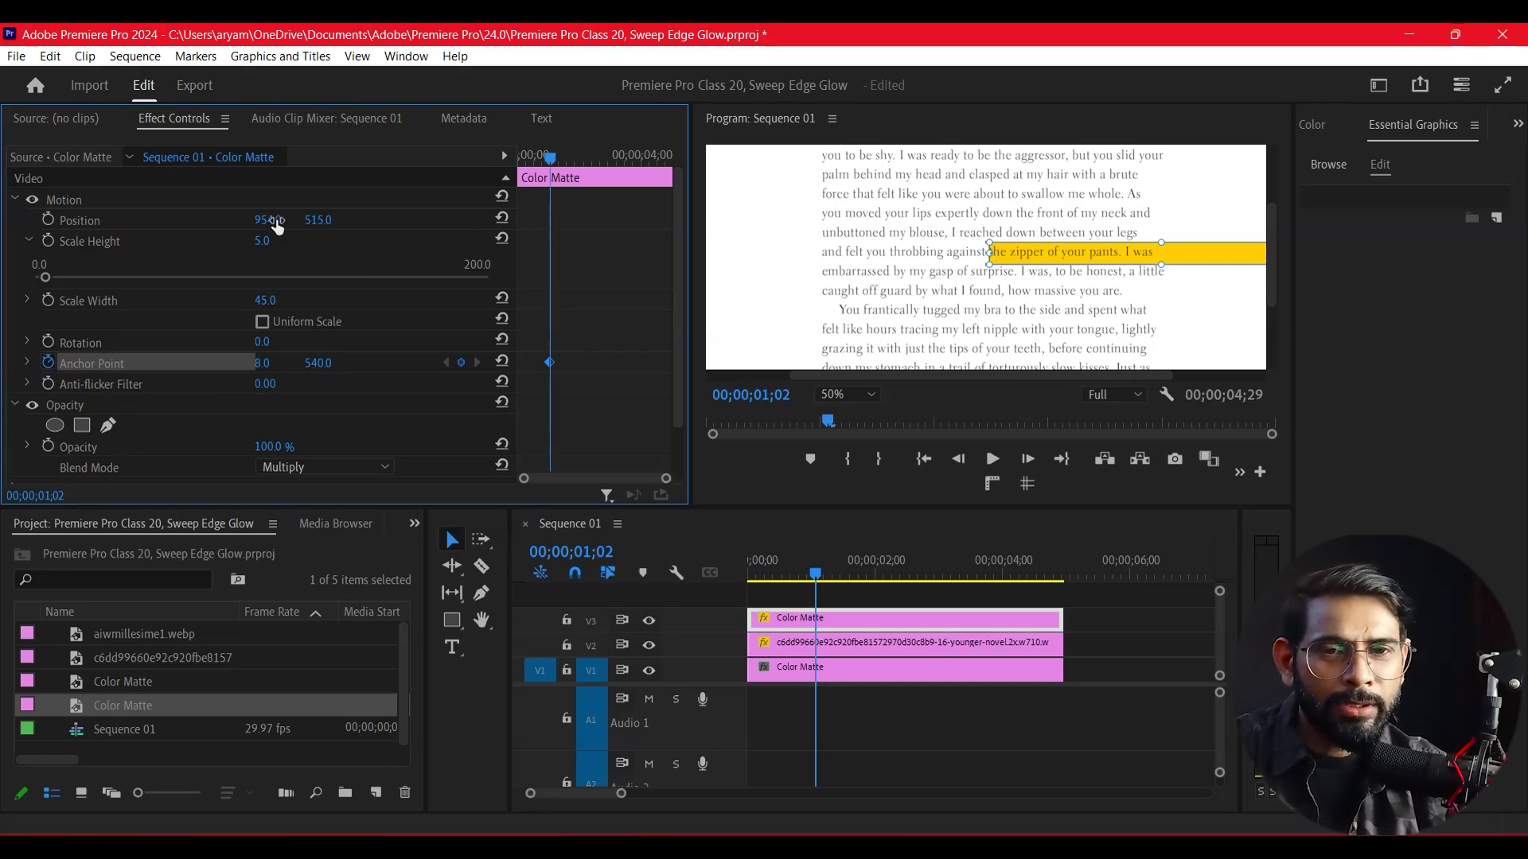
{"action": "left_click_drag", "start_coordinate": [263, 220], "coordinate": [95, 220]}
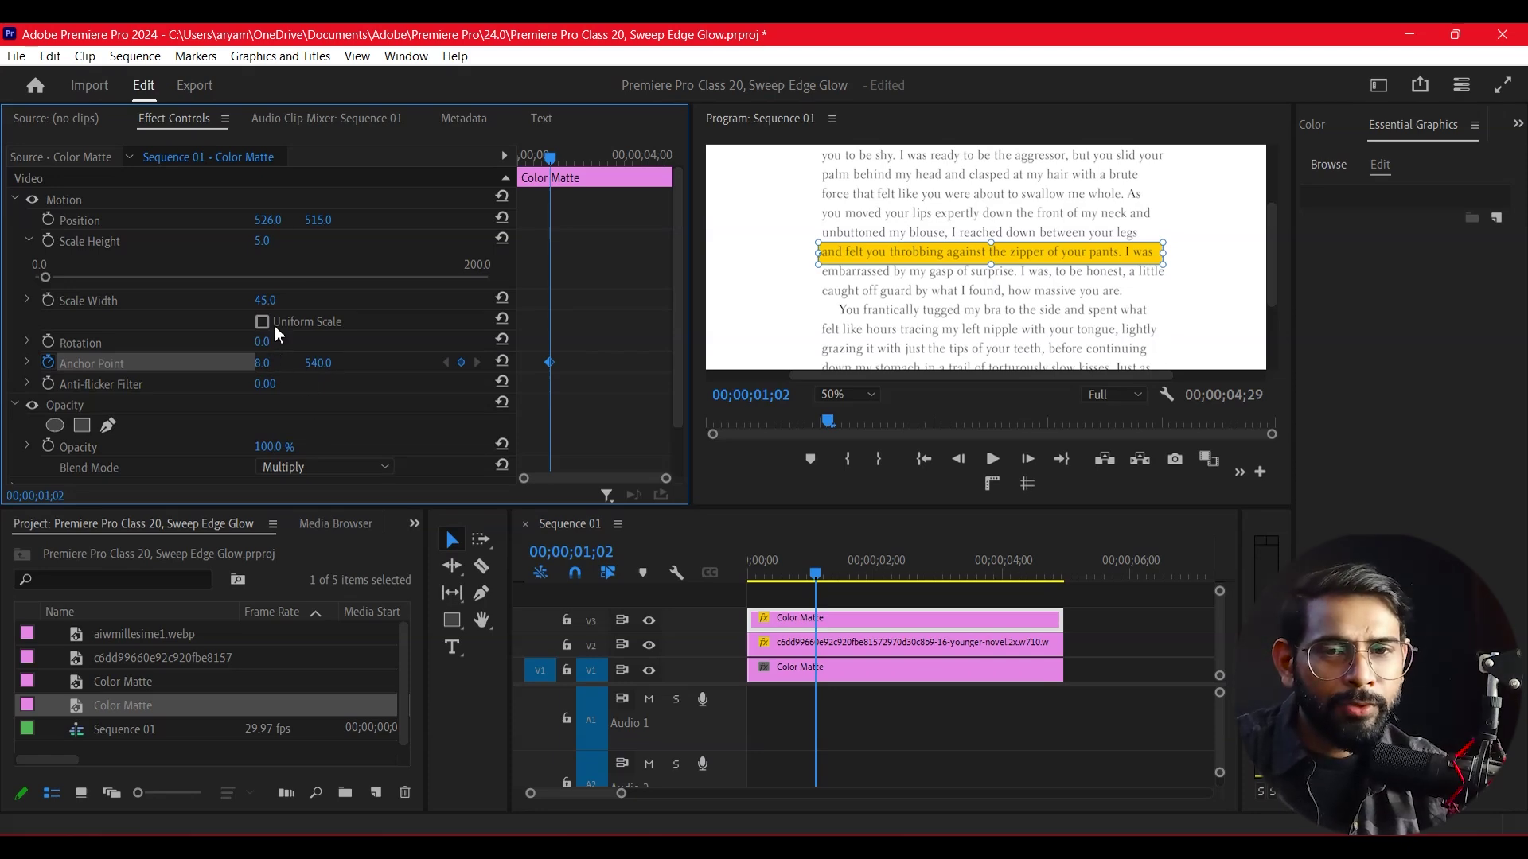
{"action": "left_click_drag", "start_coordinate": [278, 306], "coordinate": [239, 300]}
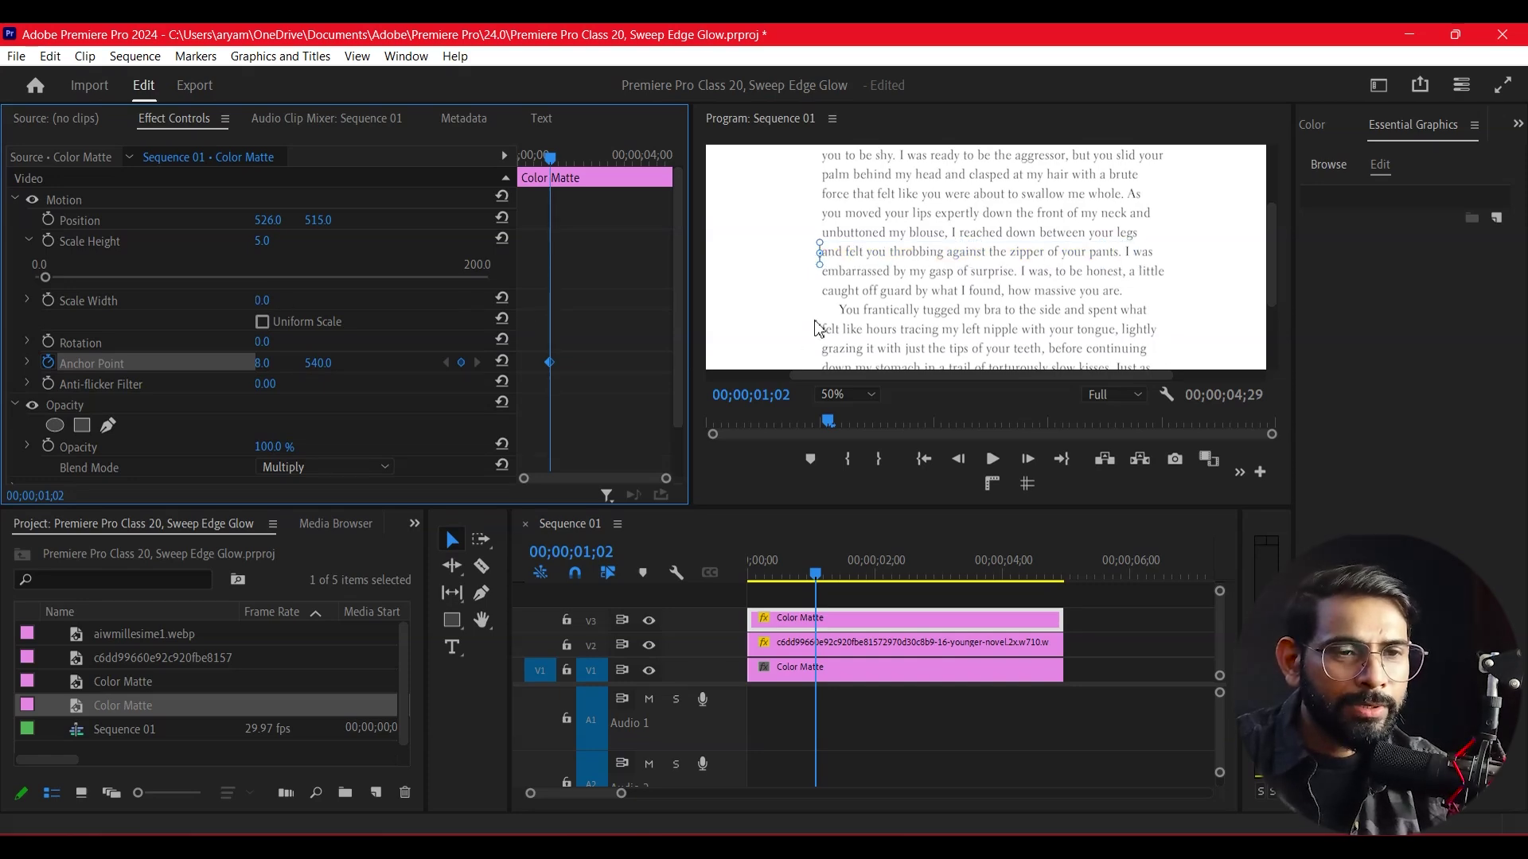
{"action": "left_click", "coordinate": [843, 394]}
{"action": "left_click", "coordinate": [847, 468]}
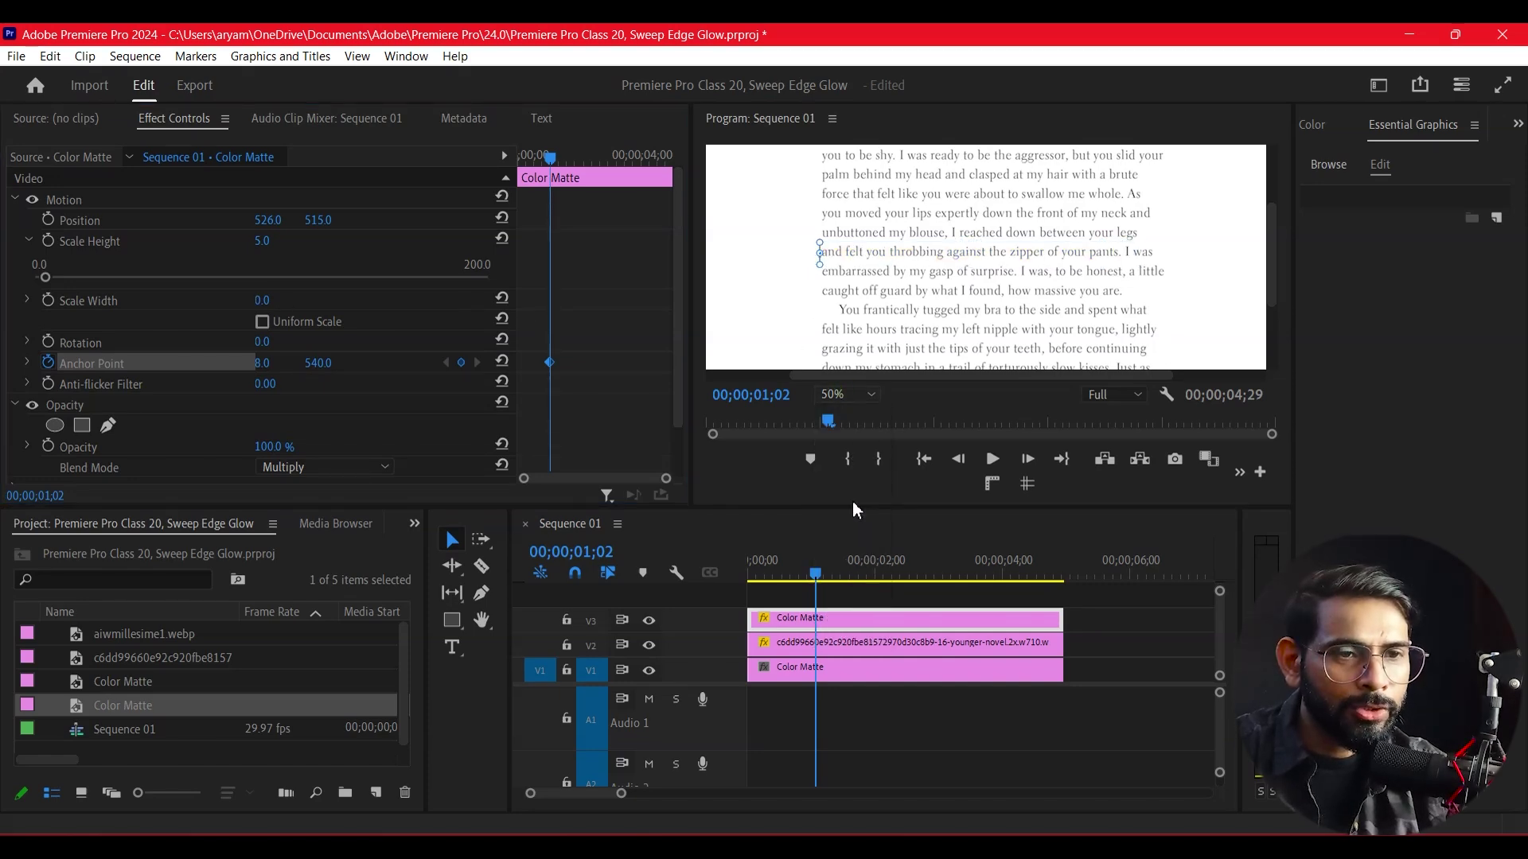
- Move the collapsed highlight bar down to the 'You frantically' line at position 562, 653
{"action": "left_click", "coordinate": [267, 213]}
{"action": "left_click_drag", "start_coordinate": [268, 220], "coordinate": [278, 220]}
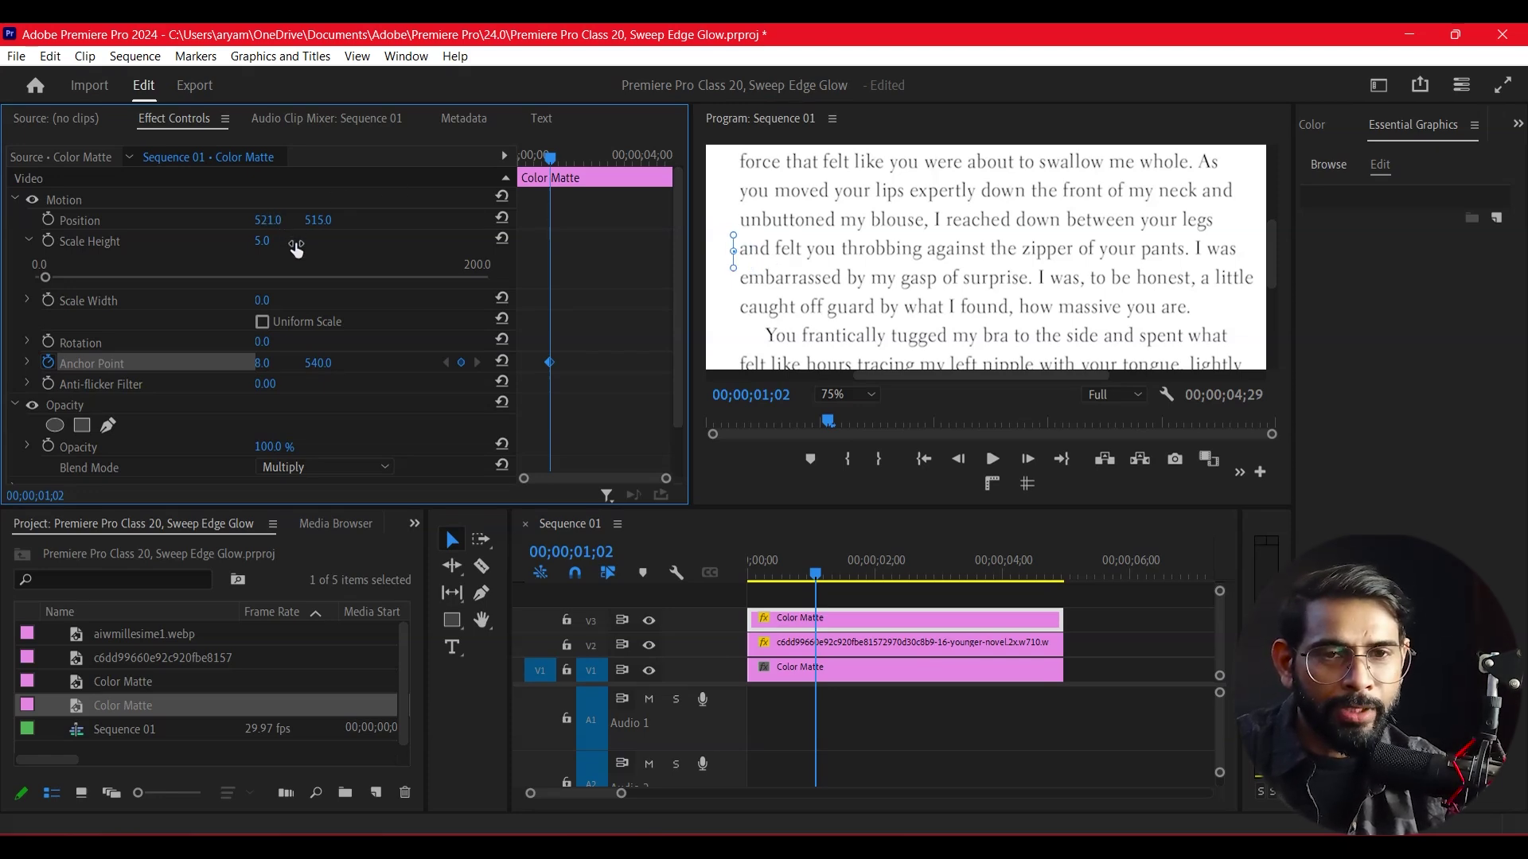
{"action": "mouse_move", "coordinate": [310, 222]}
{"action": "left_mouse_down"}
{"action": "mouse_move", "coordinate": [331, 222]}
{"action": "mouse_move", "coordinate": [312, 220]}
{"action": "left_mouse_up"}
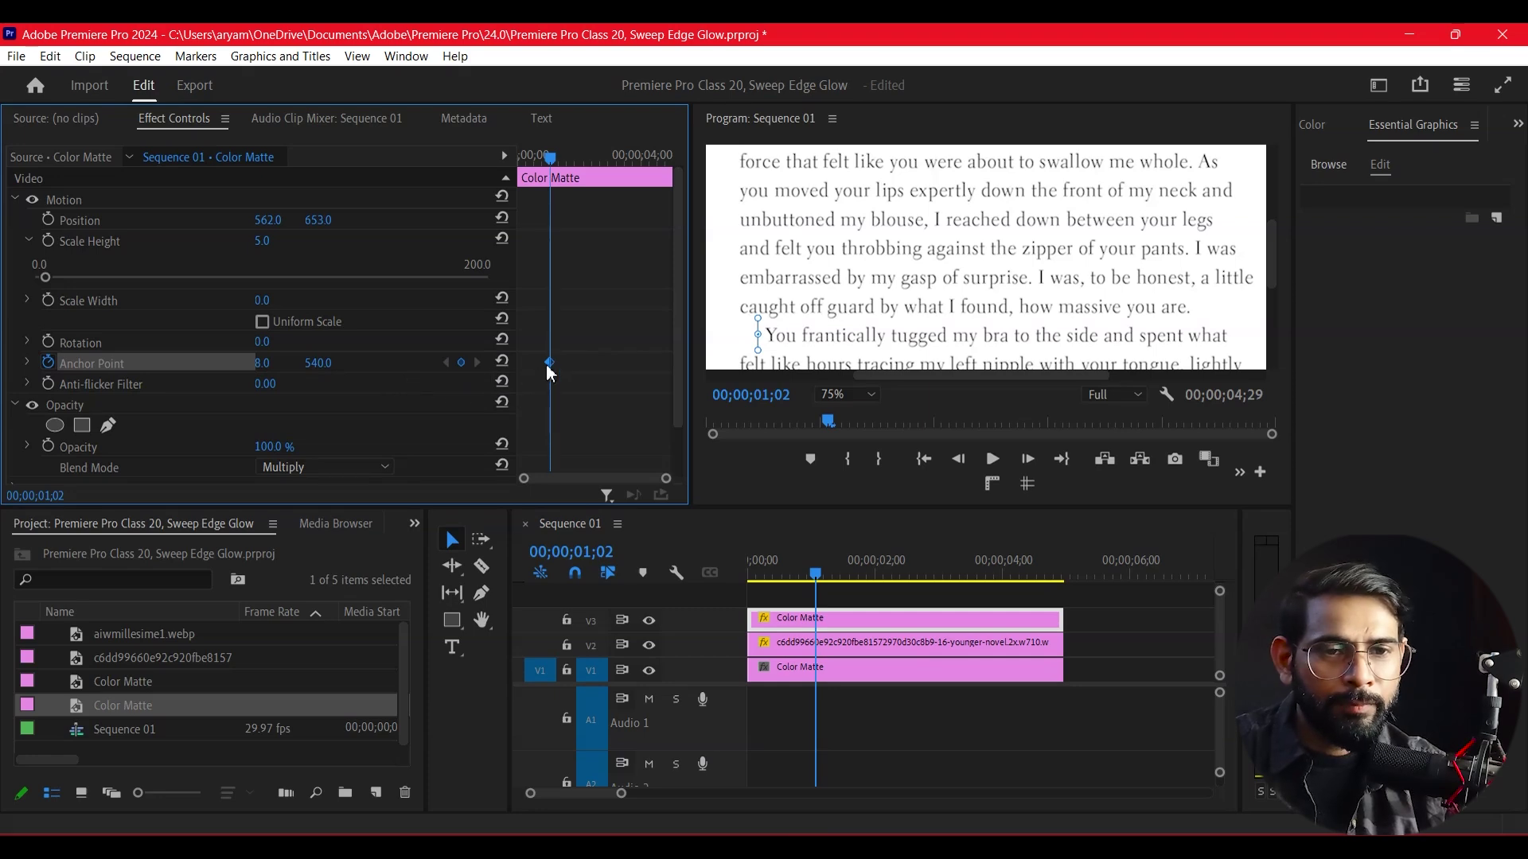
- Move the Anchor Point keyframe to the clip start and add a Scale Width keyframe at 00;00;00;00
{"action": "left_click_drag", "start_coordinate": [548, 362], "coordinate": [522, 362]}
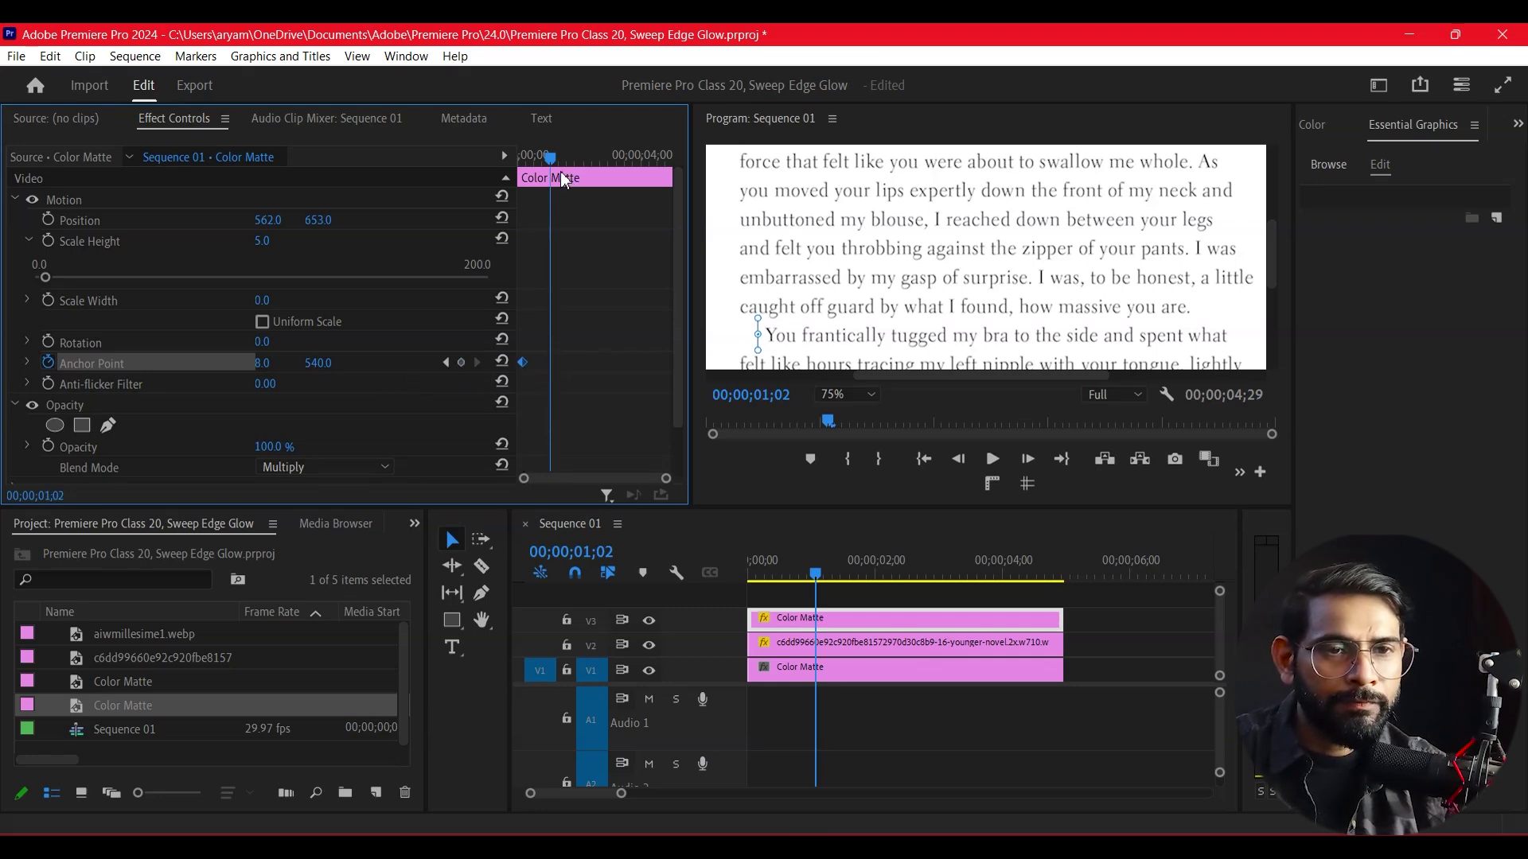
{"action": "left_click_drag", "start_coordinate": [541, 155], "coordinate": [526, 156]}
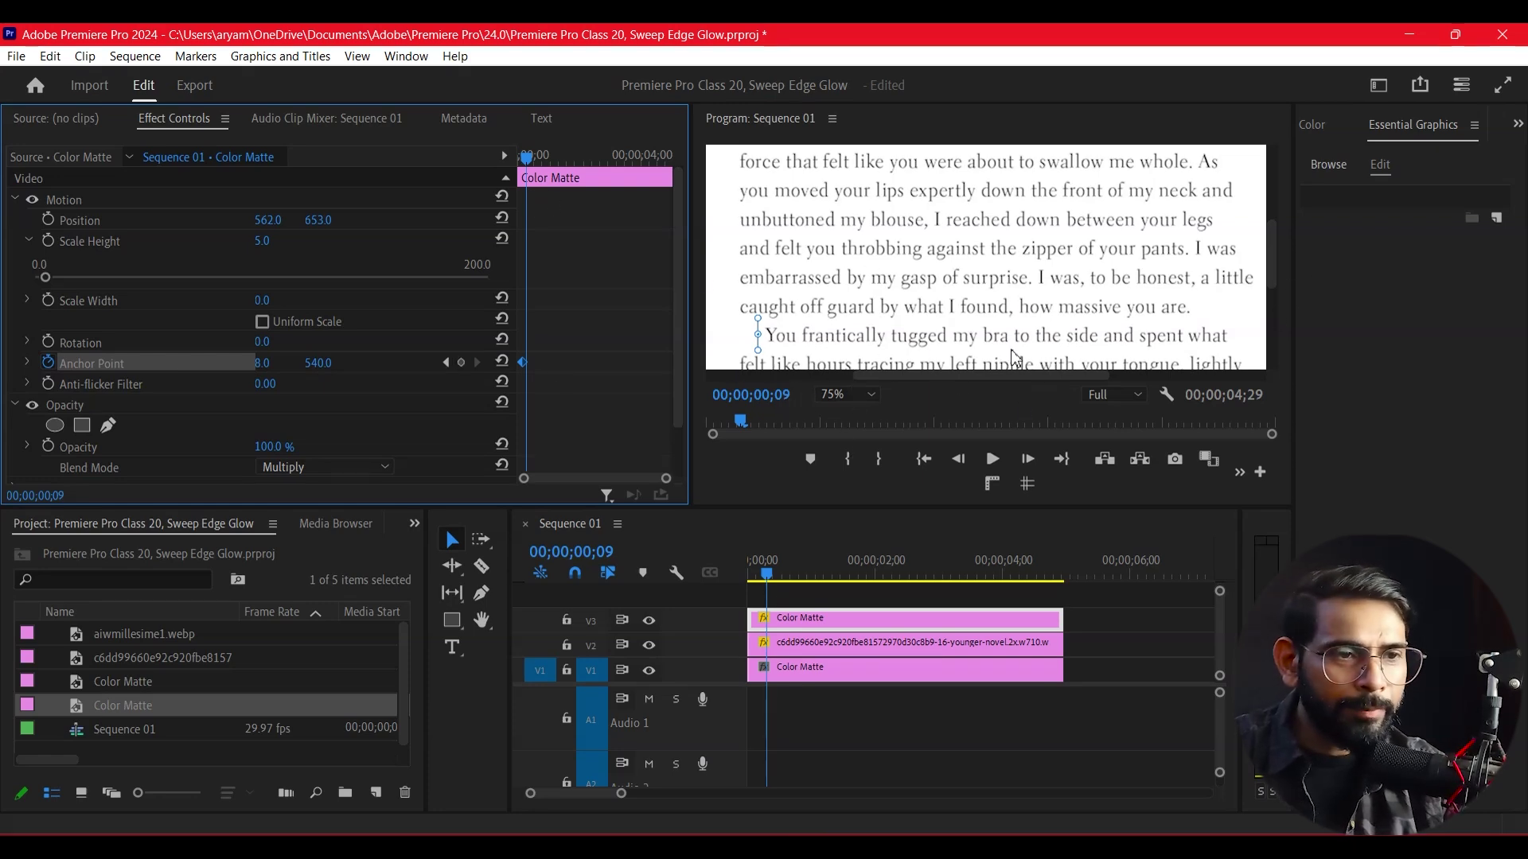
{"action": "left_click_drag", "start_coordinate": [778, 572], "coordinate": [732, 576]}
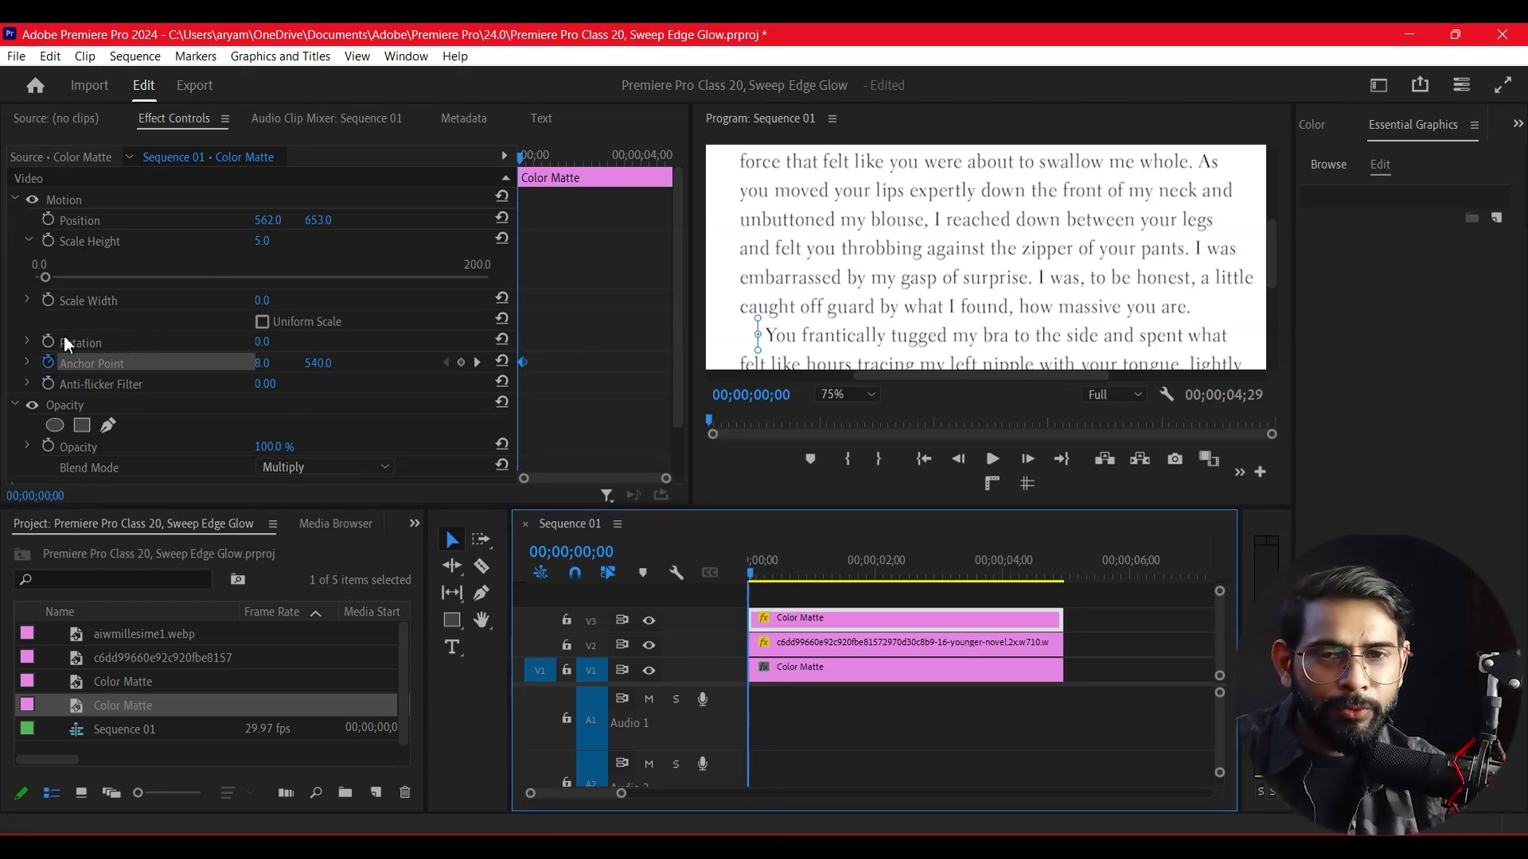
{"action": "left_click", "coordinate": [51, 301]}
{"action": "left_click", "coordinate": [51, 300]}
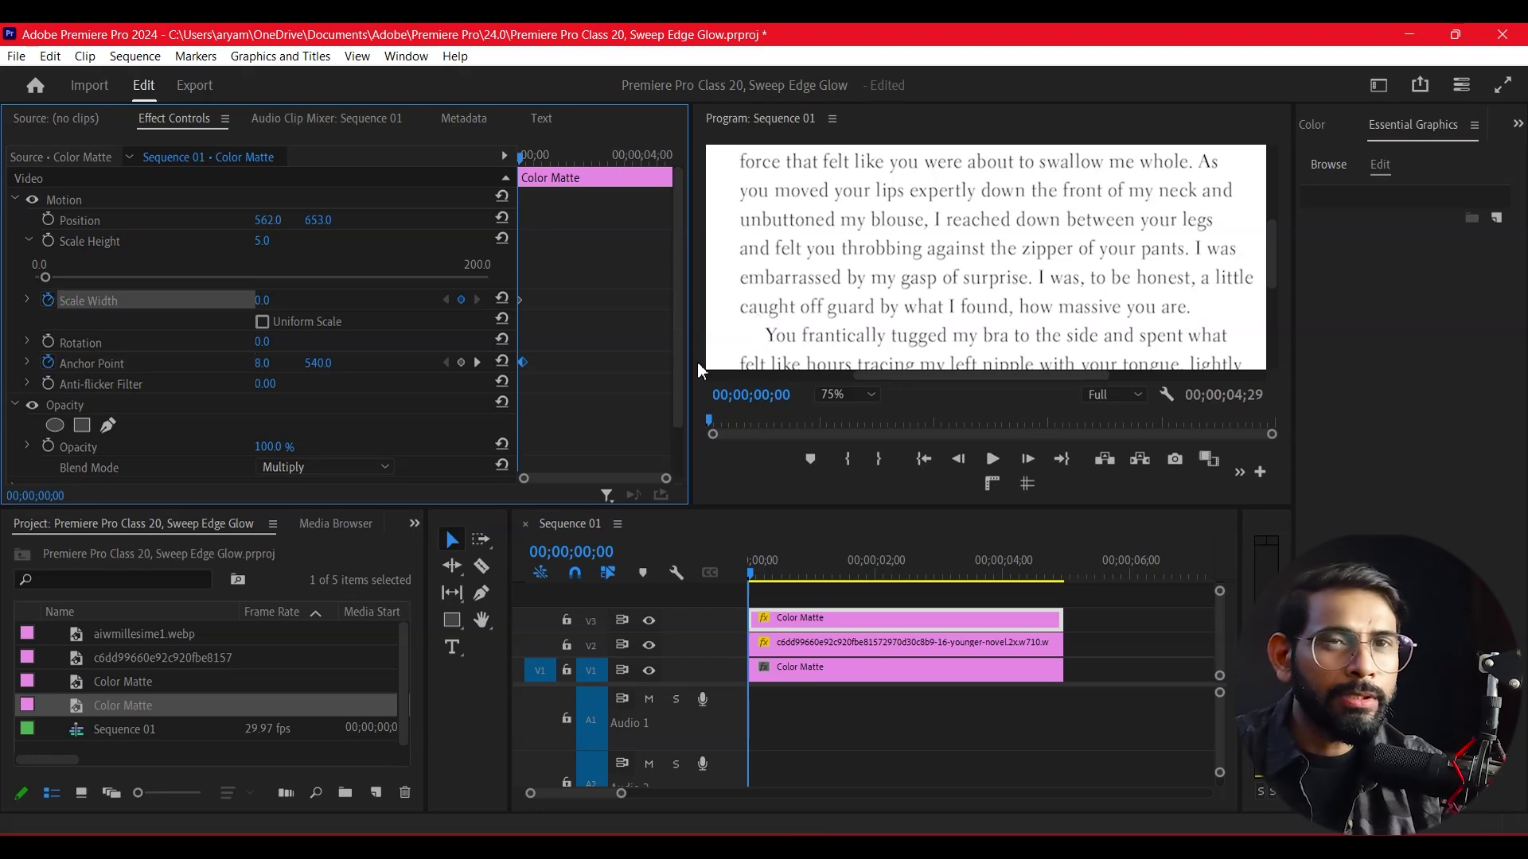
- Keyframe Scale Width 43 near 00;00;00;27, preview the sweep, and Alt-drag a copy onto V4
{"action": "left_click_drag", "start_coordinate": [768, 573], "coordinate": [804, 572]}
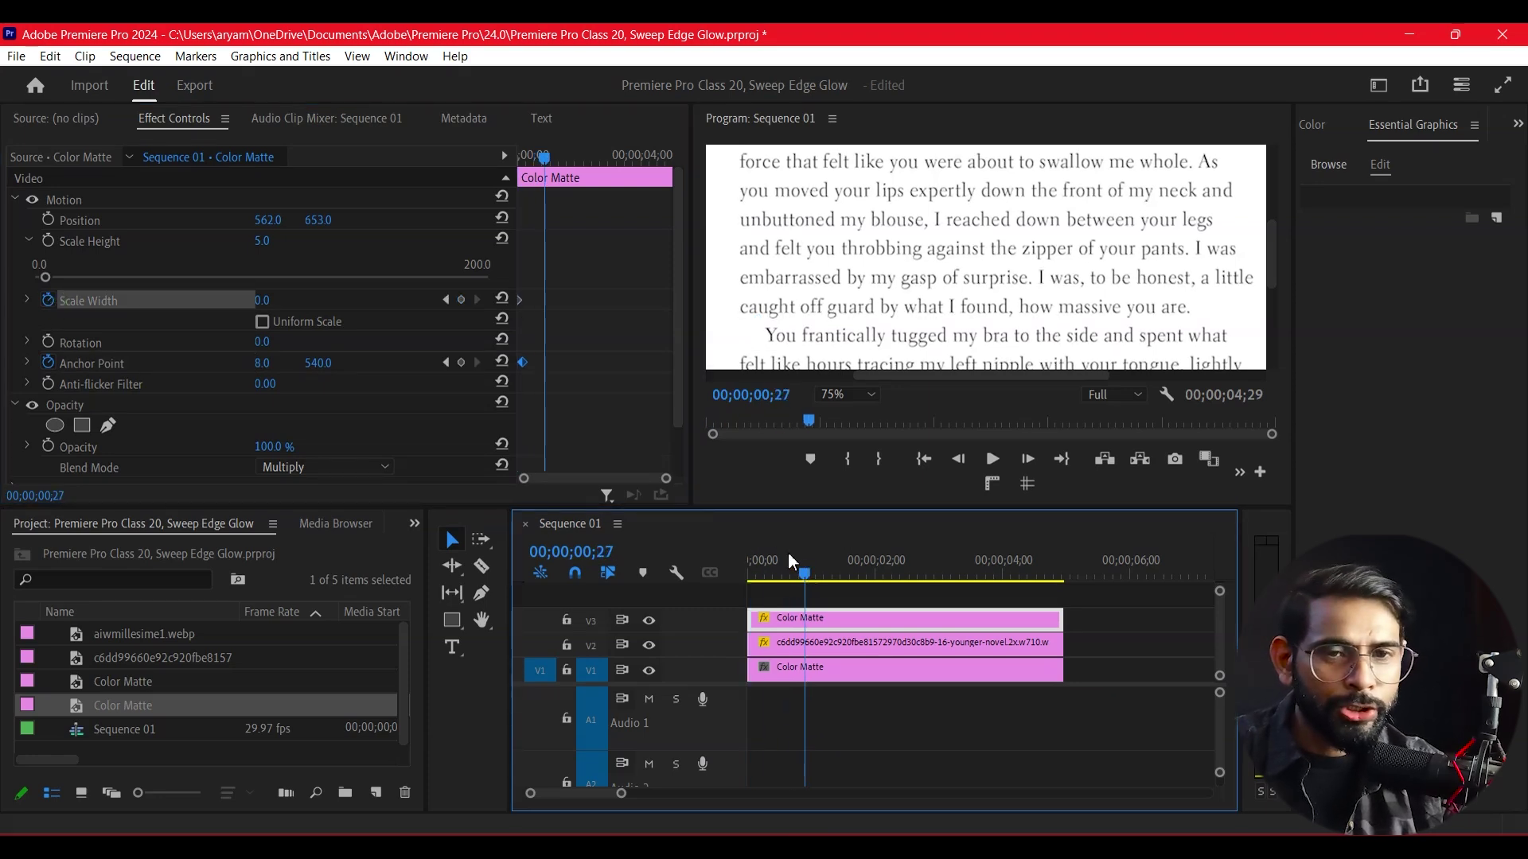
{"action": "mouse_move", "coordinate": [294, 300]}
{"action": "left_mouse_down"}
{"action": "mouse_move", "coordinate": [344, 301]}
{"action": "mouse_move", "coordinate": [256, 300]}
{"action": "left_mouse_up"}
{"action": "type", "text": "43"}
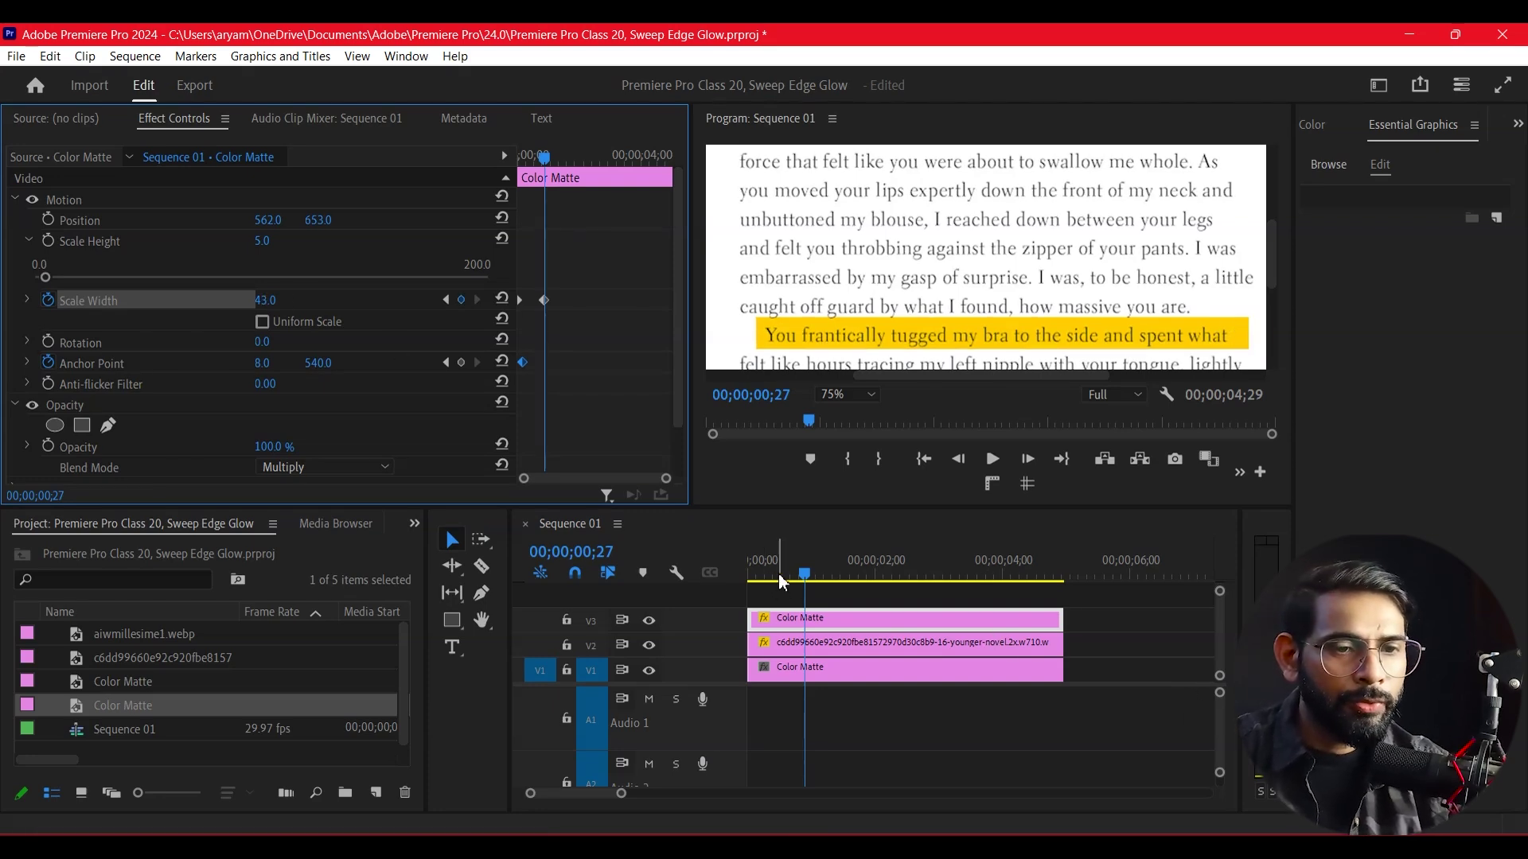
{"action": "mouse_move", "coordinate": [806, 576]}
{"action": "left_mouse_down"}
{"action": "mouse_move", "coordinate": [760, 581]}
{"action": "mouse_move", "coordinate": [811, 602]}
{"action": "left_mouse_up"}
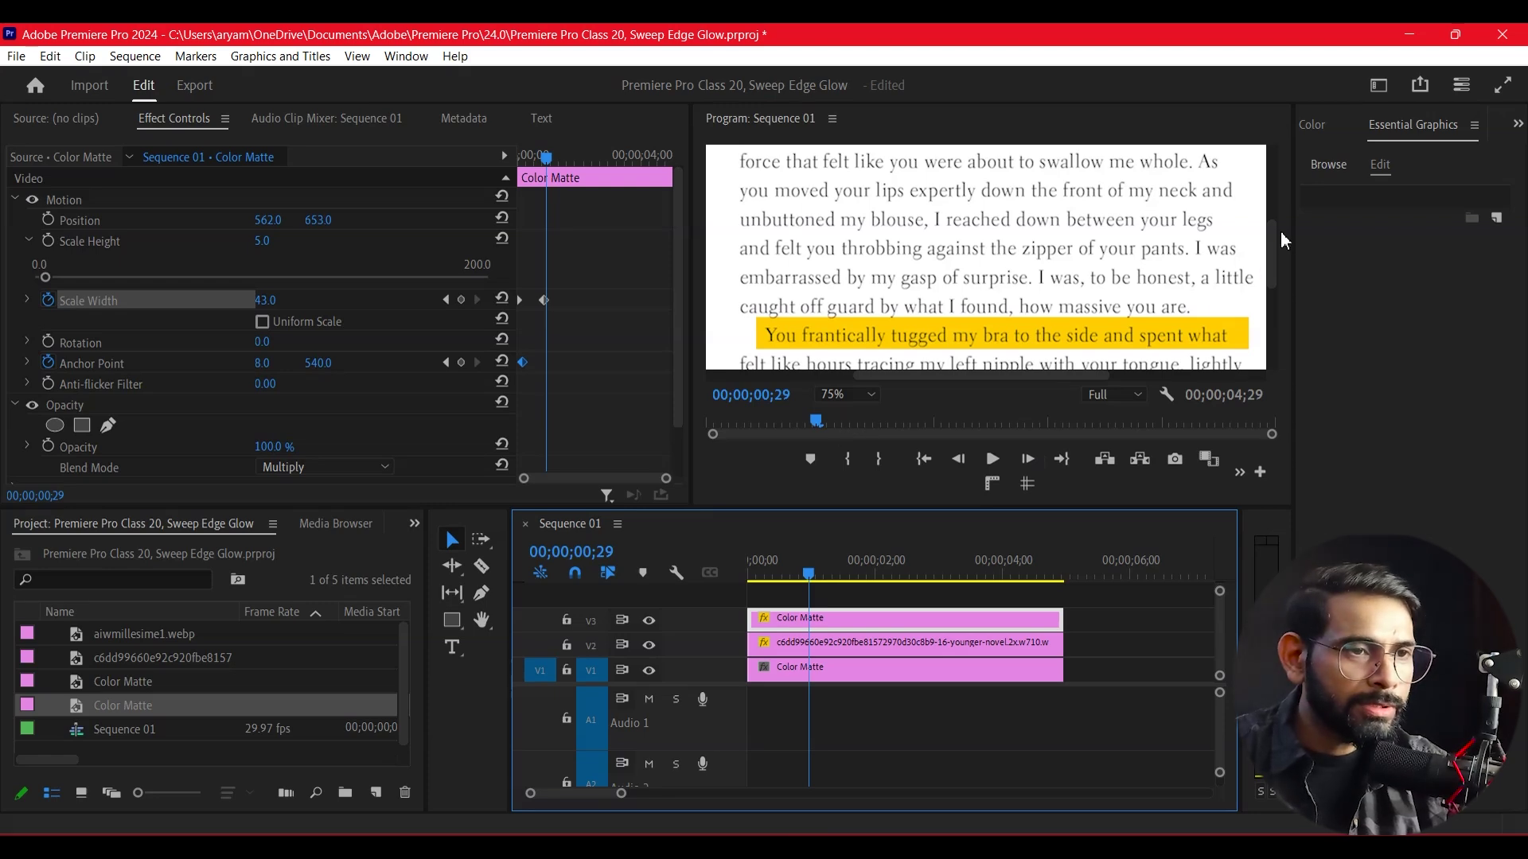
{"action": "left_click_drag", "start_coordinate": [1275, 231], "coordinate": [1271, 250]}
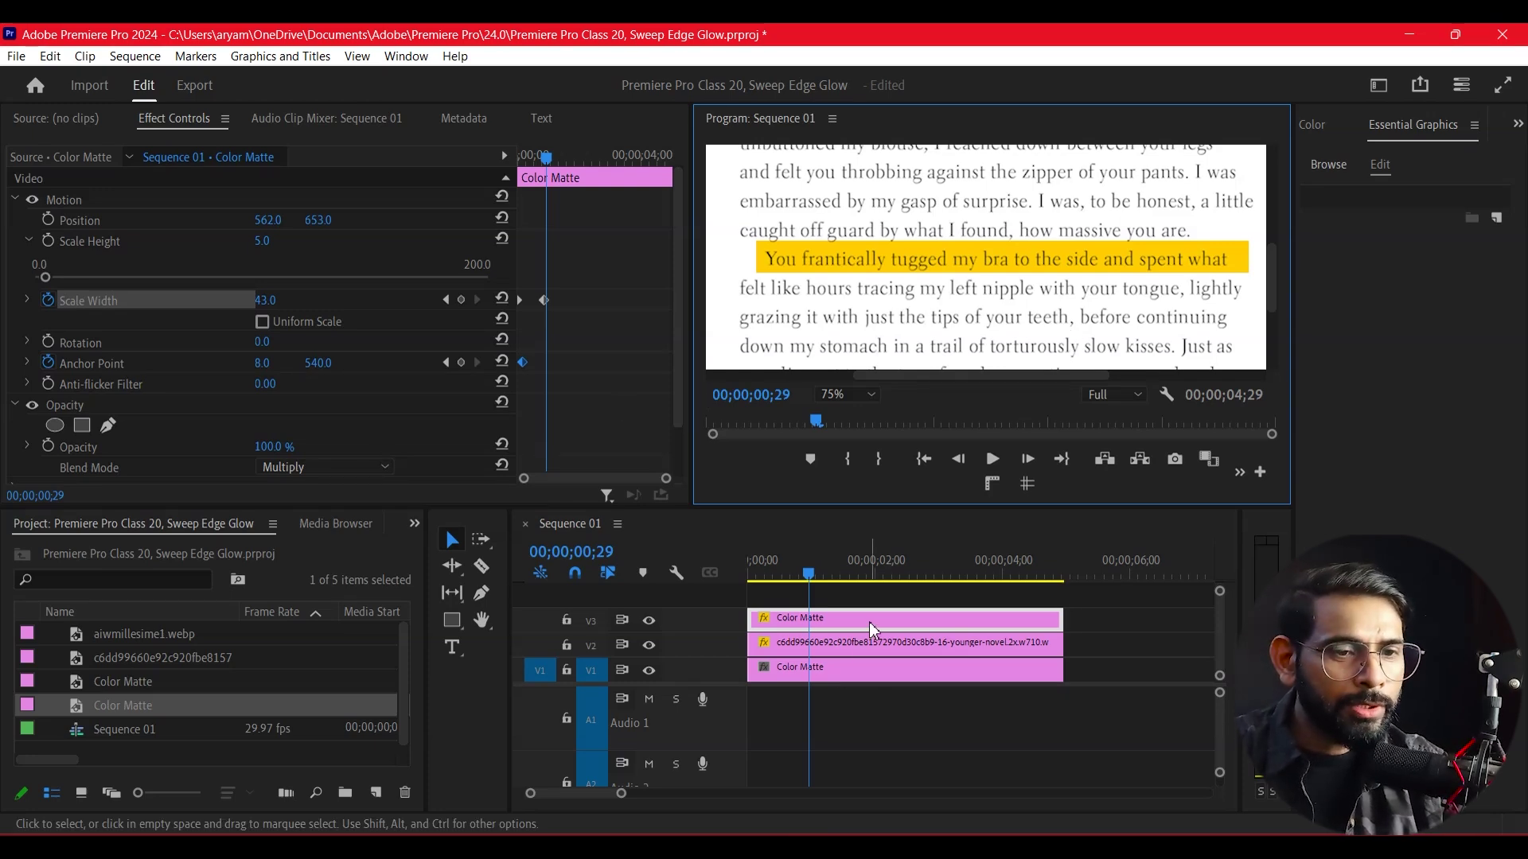
{"action": "left_click_drag", "start_coordinate": [869, 622], "coordinate": [861, 593]}
- Shift the copied yellow highlight bar to the start of the next text line and preview it
{"action": "left_click", "coordinate": [680, 307]}
{"action": "left_click_drag", "start_coordinate": [269, 227], "coordinate": [364, 219]}
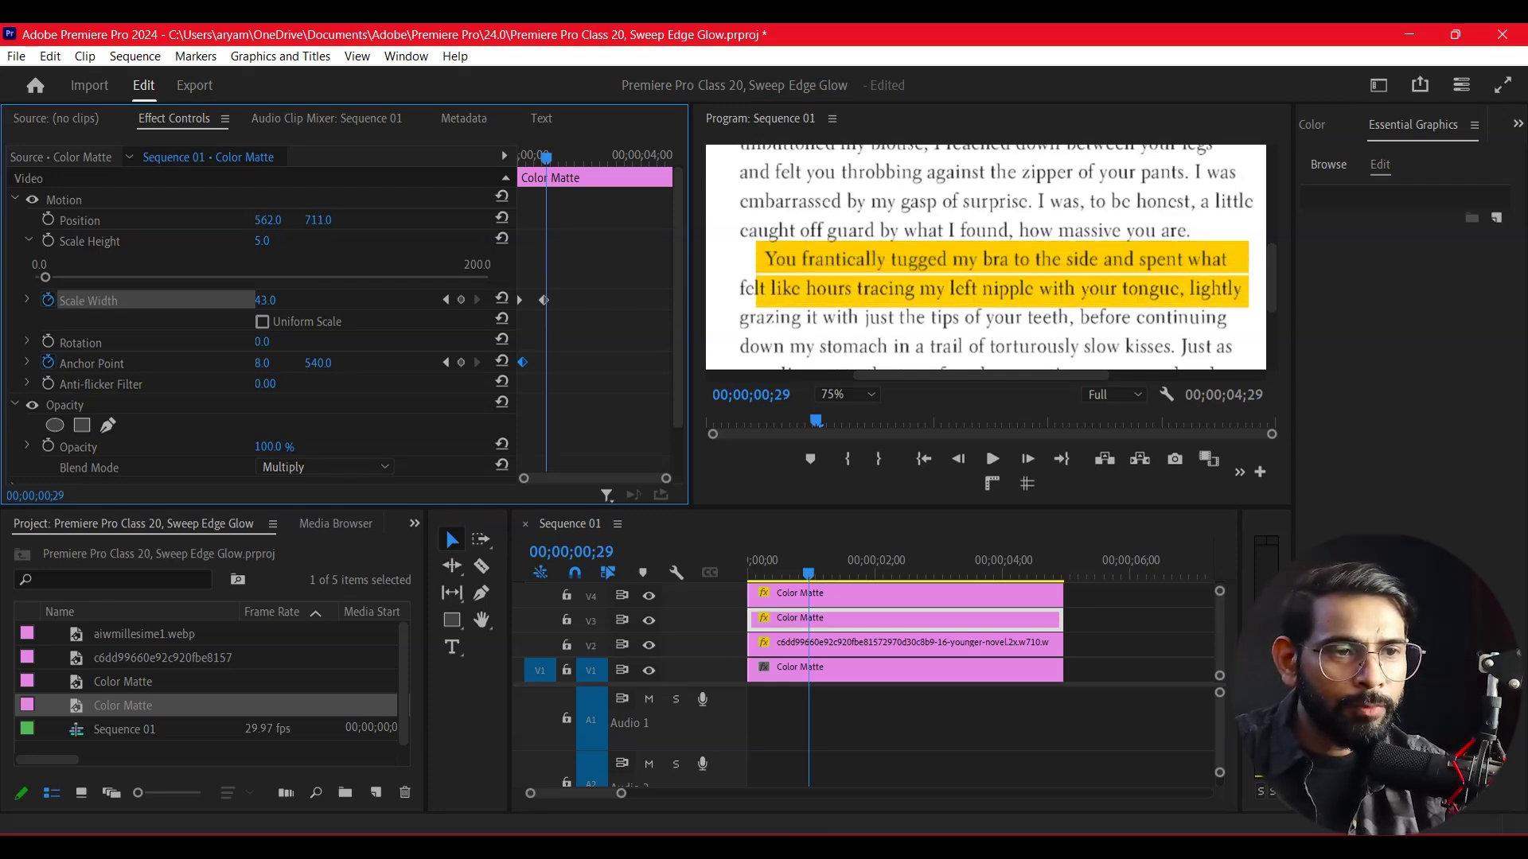
{"action": "left_click_drag", "start_coordinate": [272, 216], "coordinate": [249, 217]}
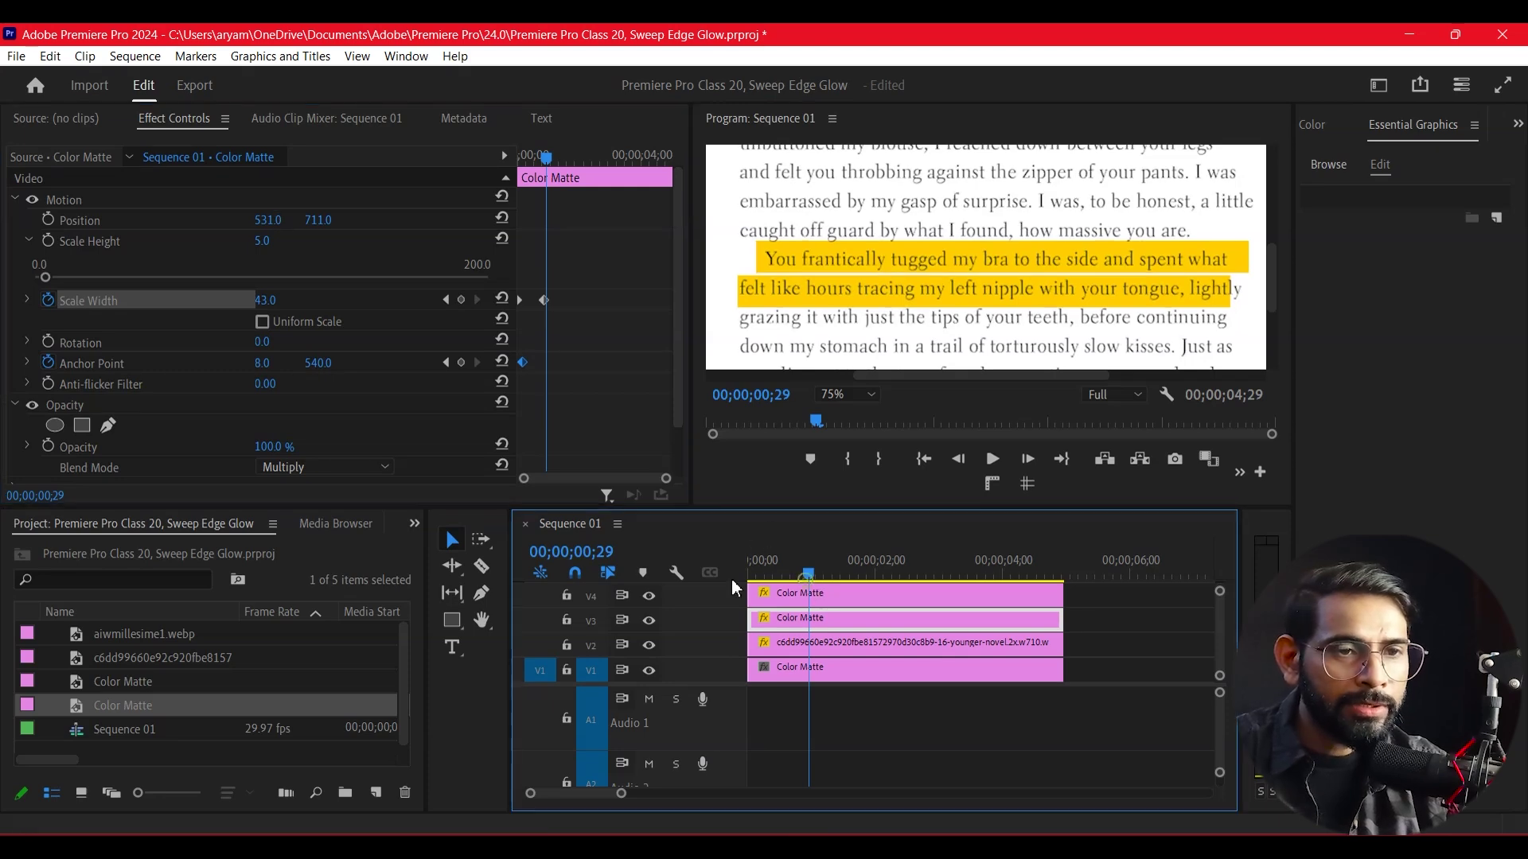
{"action": "mouse_move", "coordinate": [805, 569]}
{"action": "left_mouse_down"}
{"action": "mouse_move", "coordinate": [743, 576]}
{"action": "mouse_move", "coordinate": [902, 587]}
{"action": "left_mouse_up"}
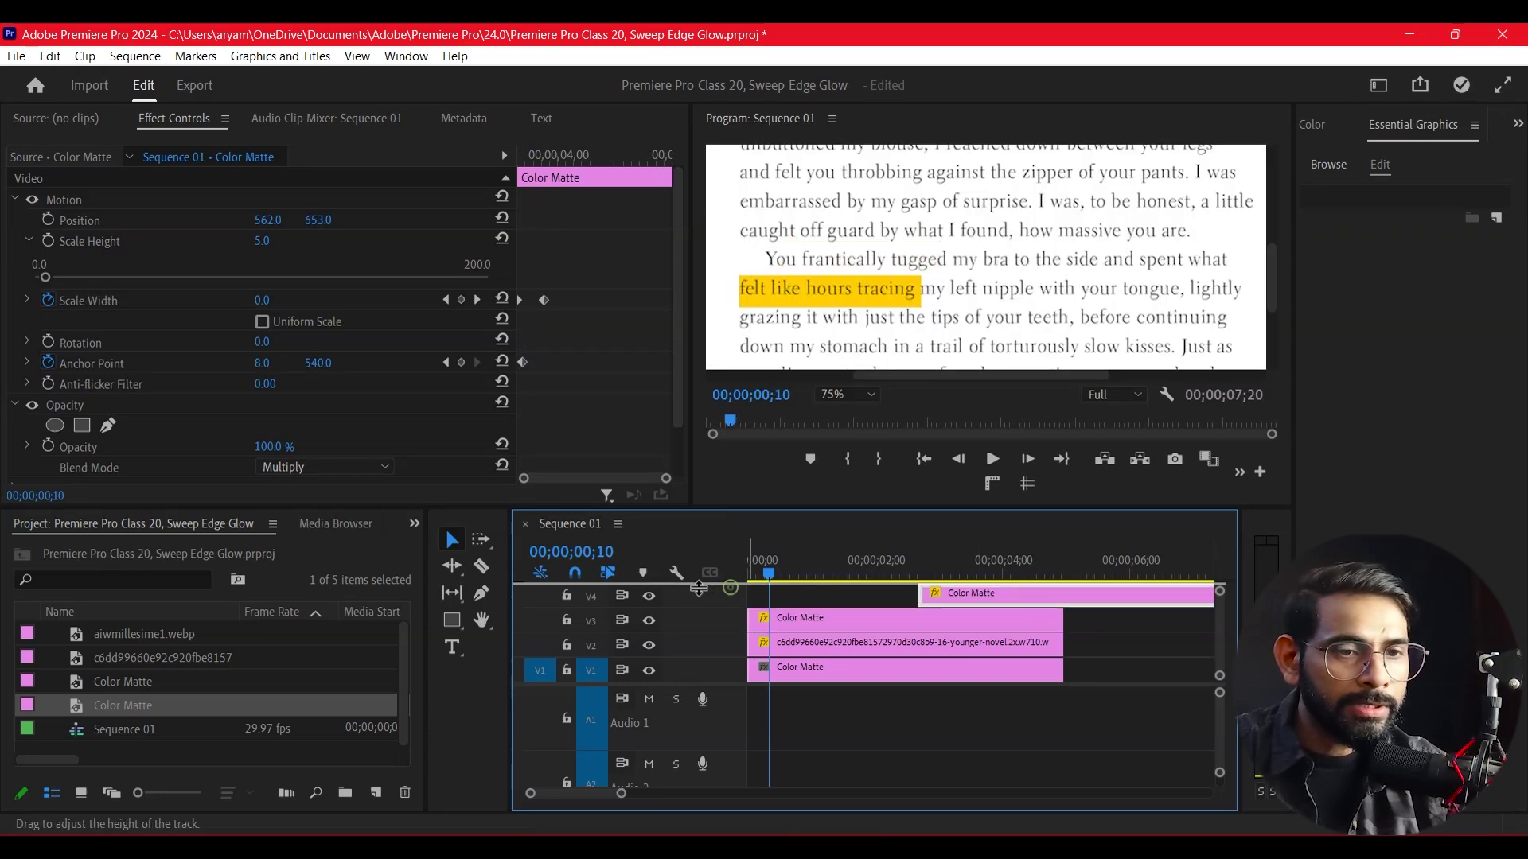
{"action": "left_click", "coordinate": [780, 579]}
{"action": "left_click_drag", "start_coordinate": [779, 582], "coordinate": [795, 591]}
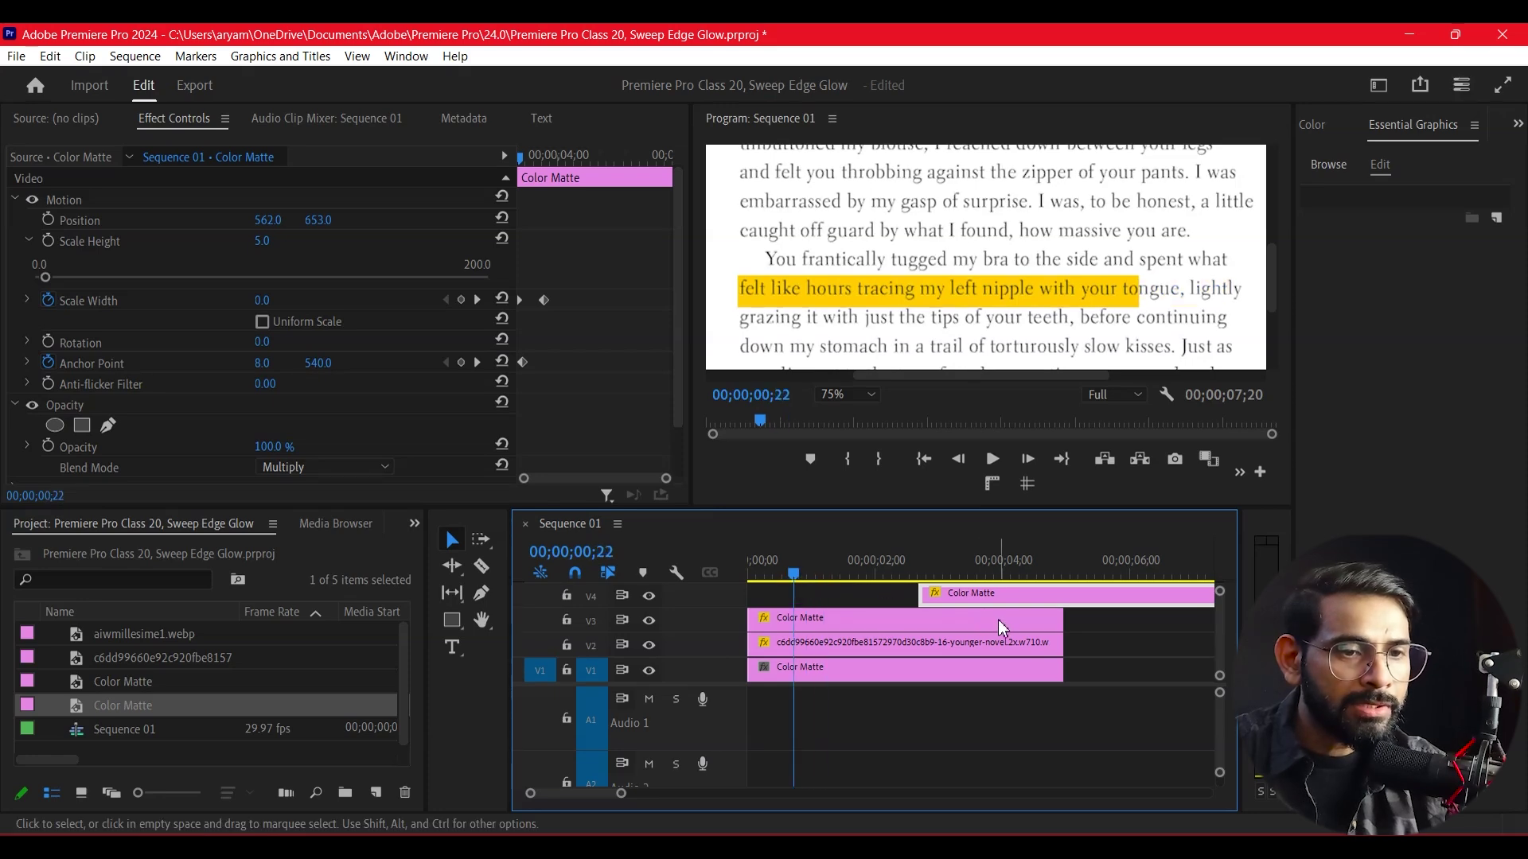
- Slide the second highlight clip earlier in the timeline and preview it filling its line
{"action": "left_click_drag", "start_coordinate": [986, 594], "coordinate": [862, 627]}
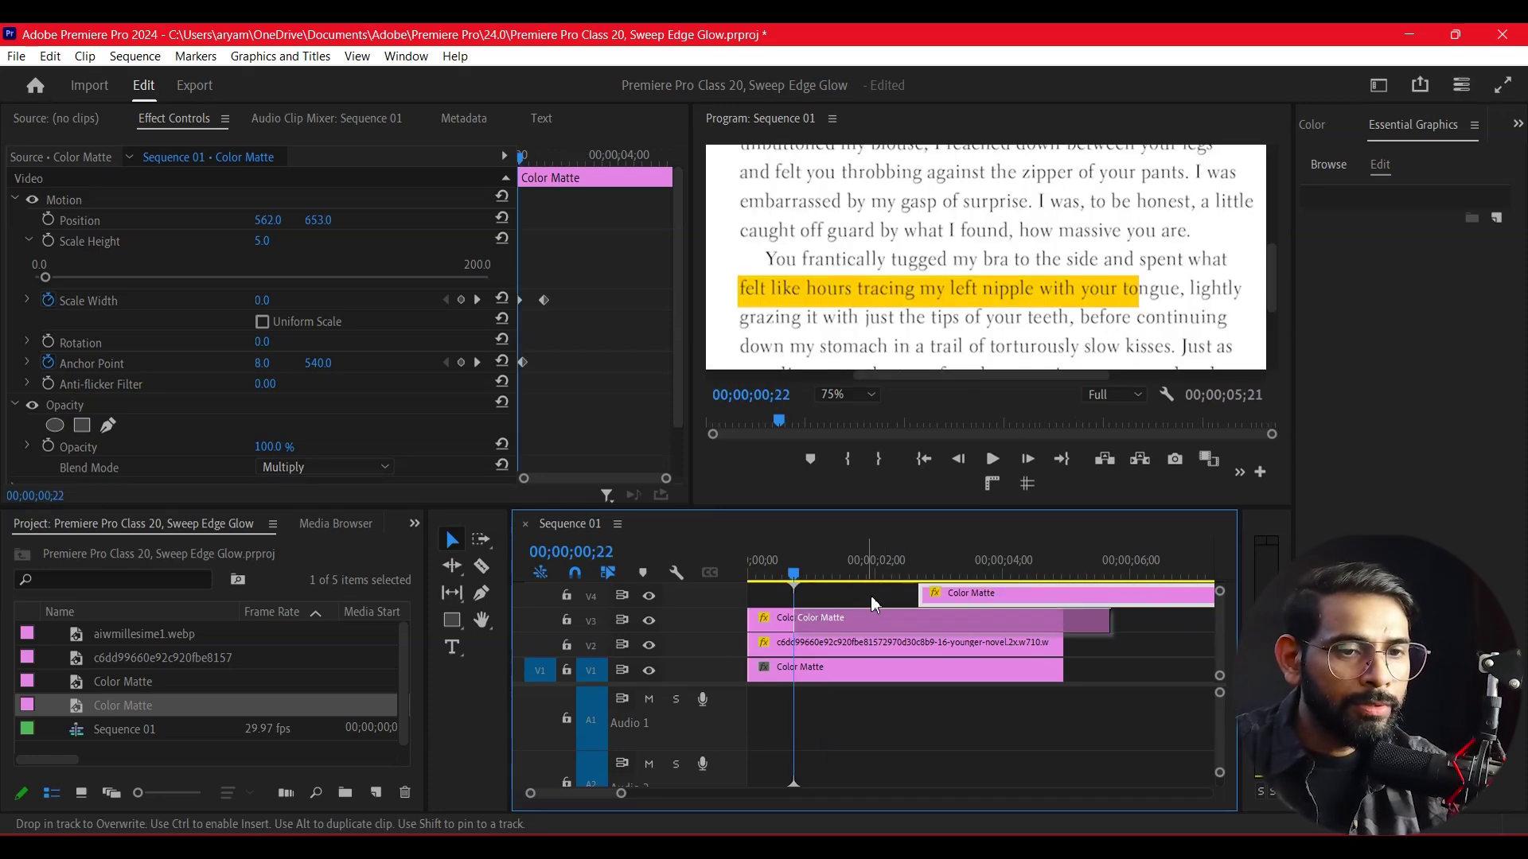
{"action": "key", "text": "ctrl+z"}
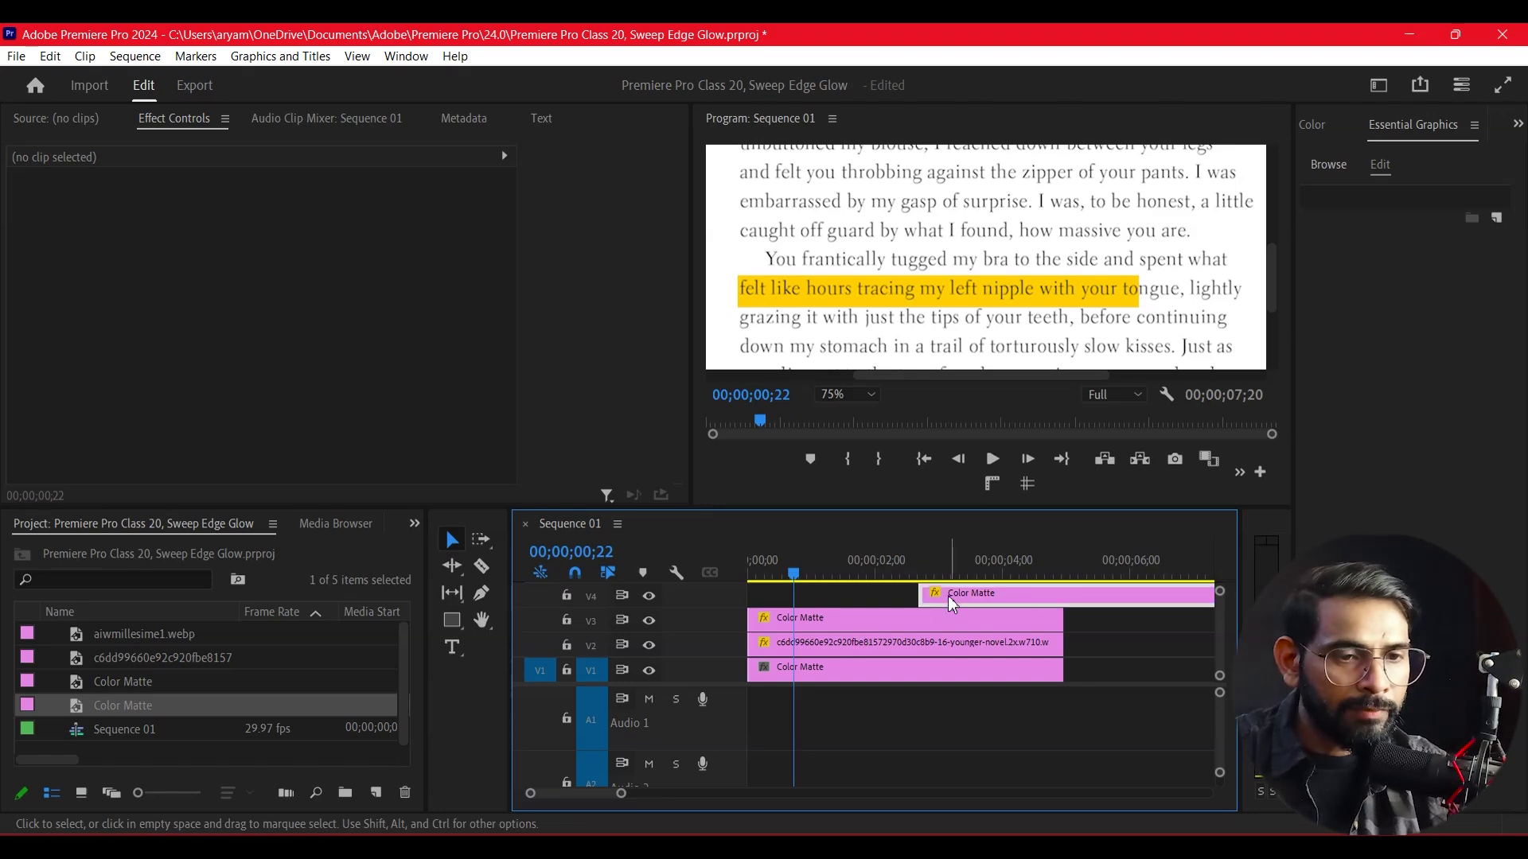
{"action": "left_click_drag", "start_coordinate": [952, 603], "coordinate": [810, 595]}
{"action": "left_click", "coordinate": [753, 575]}
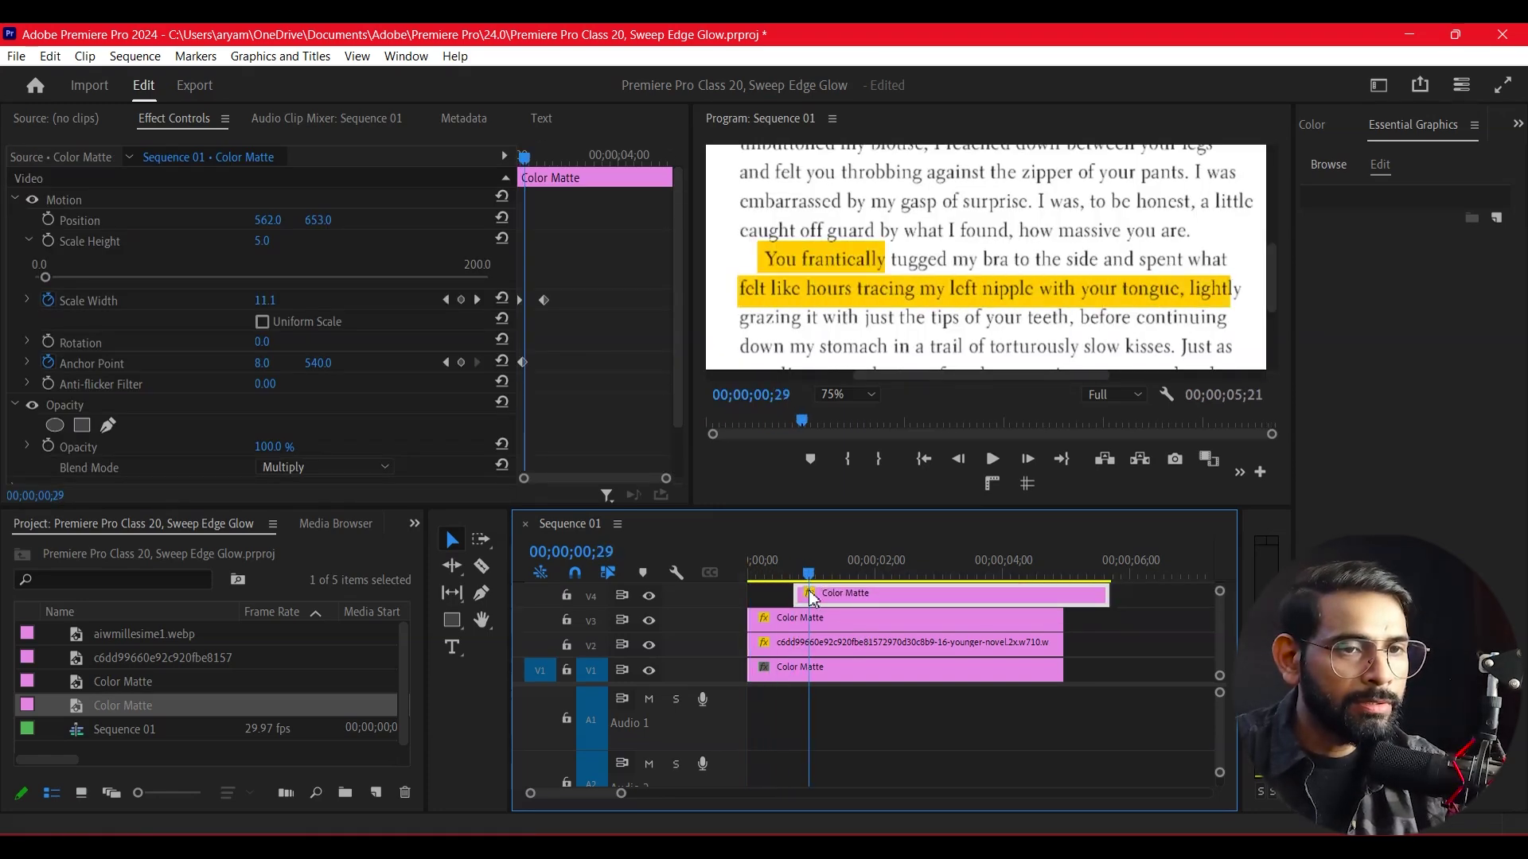
{"action": "left_click_drag", "start_coordinate": [811, 597], "coordinate": [782, 607]}
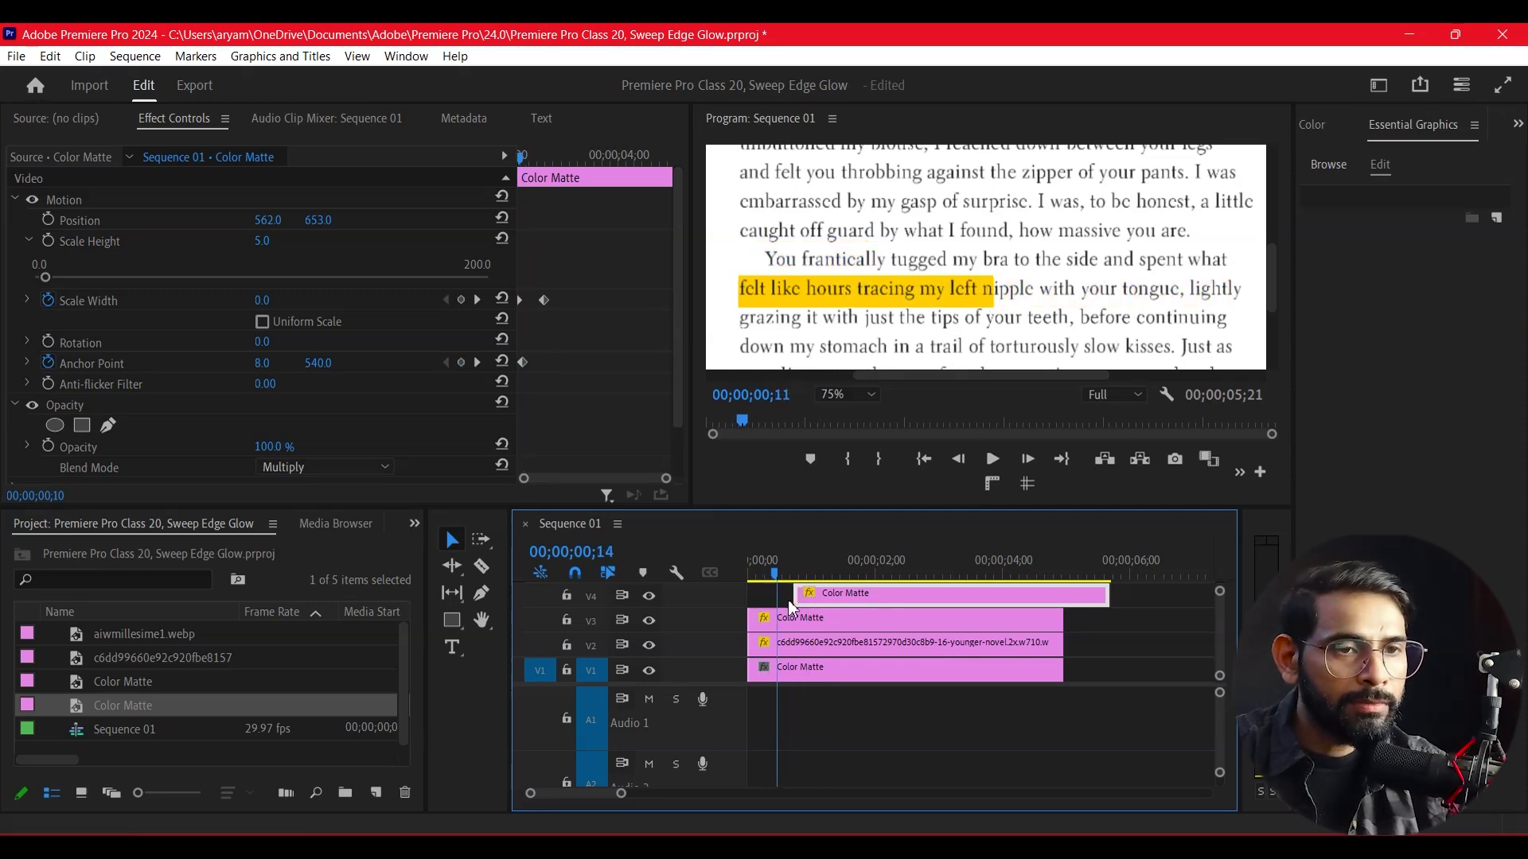
{"action": "key", "text": "ctrl+z"}
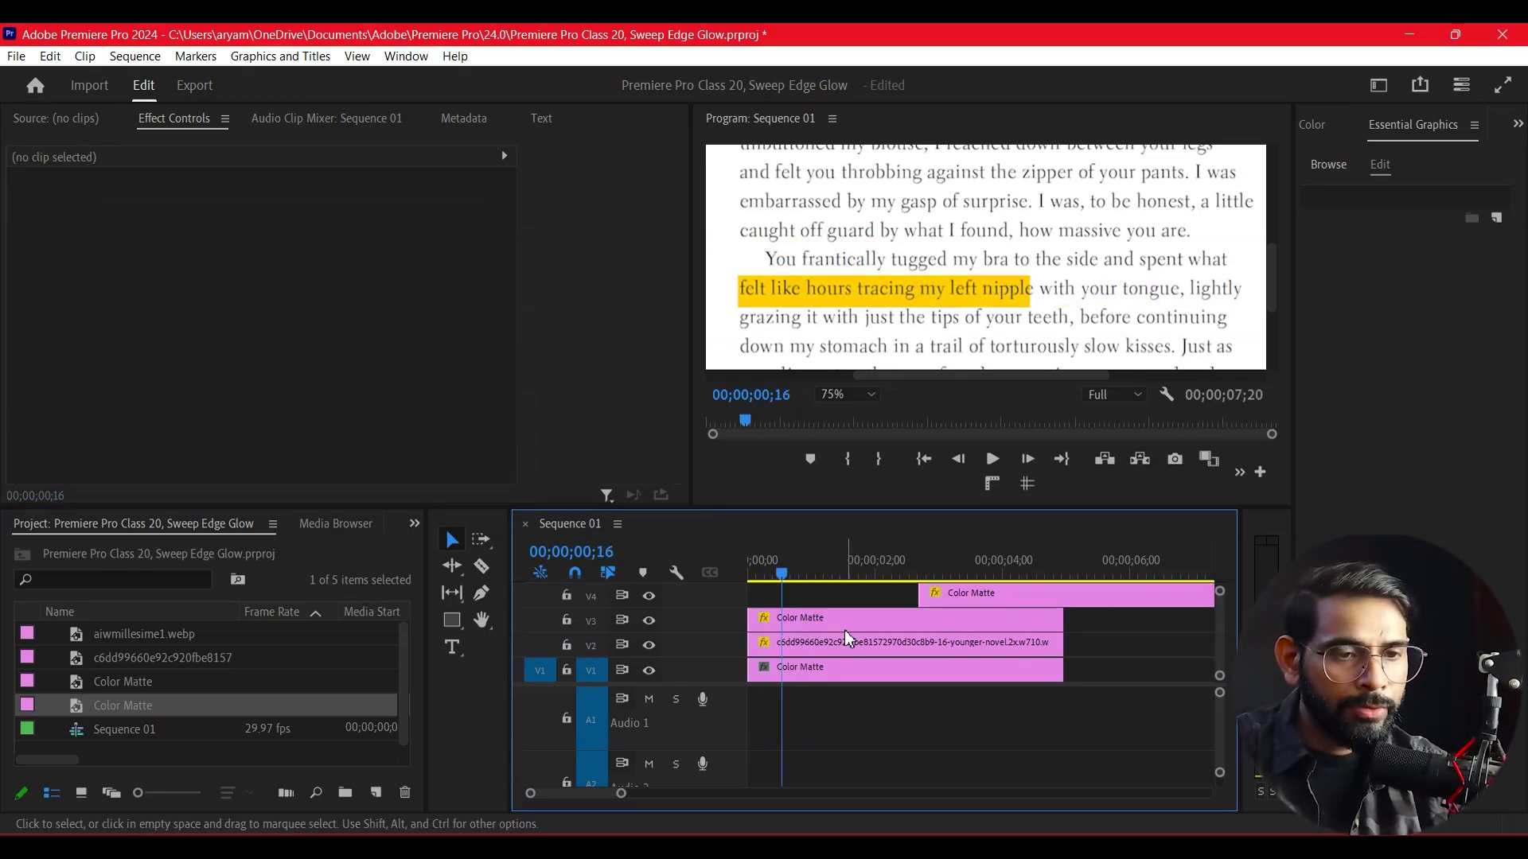
{"action": "mouse_move", "coordinate": [950, 602]}
{"action": "left_mouse_down"}
{"action": "mouse_move", "coordinate": [776, 595]}
{"action": "mouse_move", "coordinate": [864, 618]}
{"action": "left_mouse_up"}
{"action": "left_click_drag", "start_coordinate": [760, 575], "coordinate": [891, 624]}
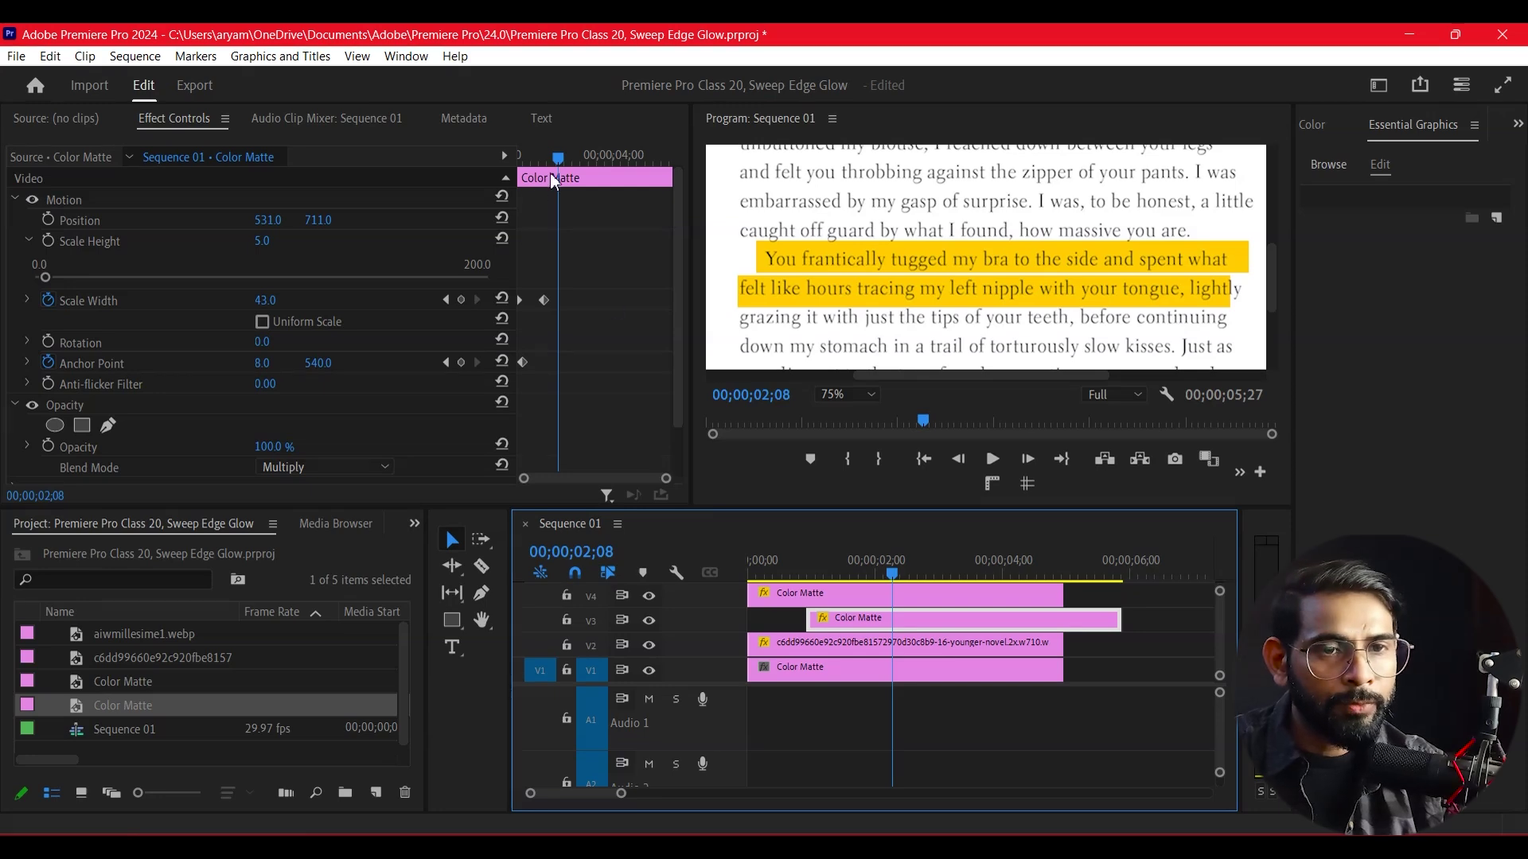
- Raise the end-keyframe Scale Width to 43, replay the sweep, and set monitor zoom to Fit
{"action": "left_click_drag", "start_coordinate": [558, 158], "coordinate": [545, 157]}
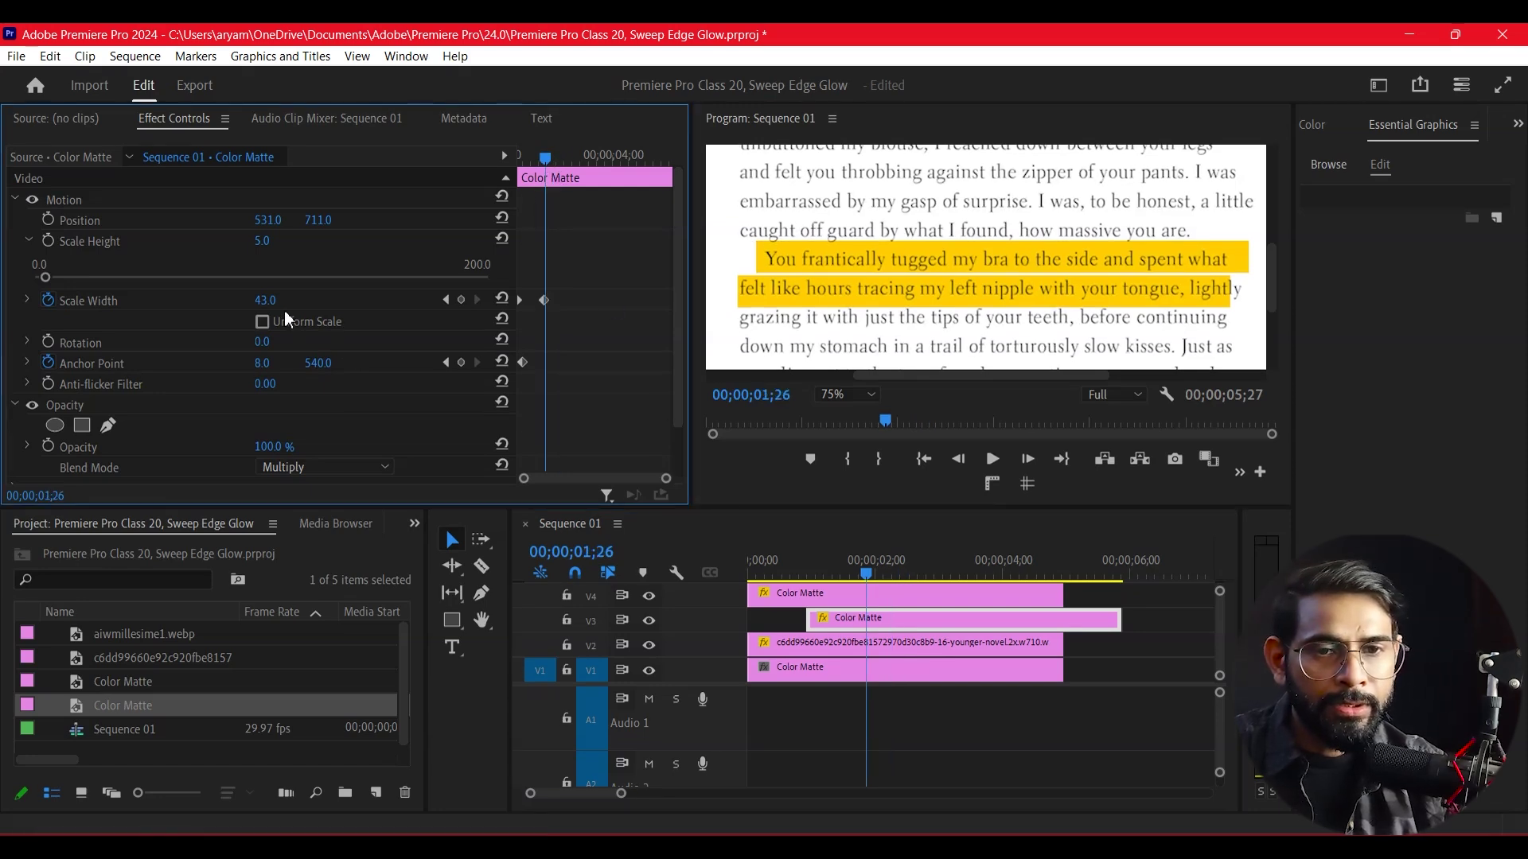
{"action": "left_click_drag", "start_coordinate": [262, 300], "coordinate": [268, 299]}
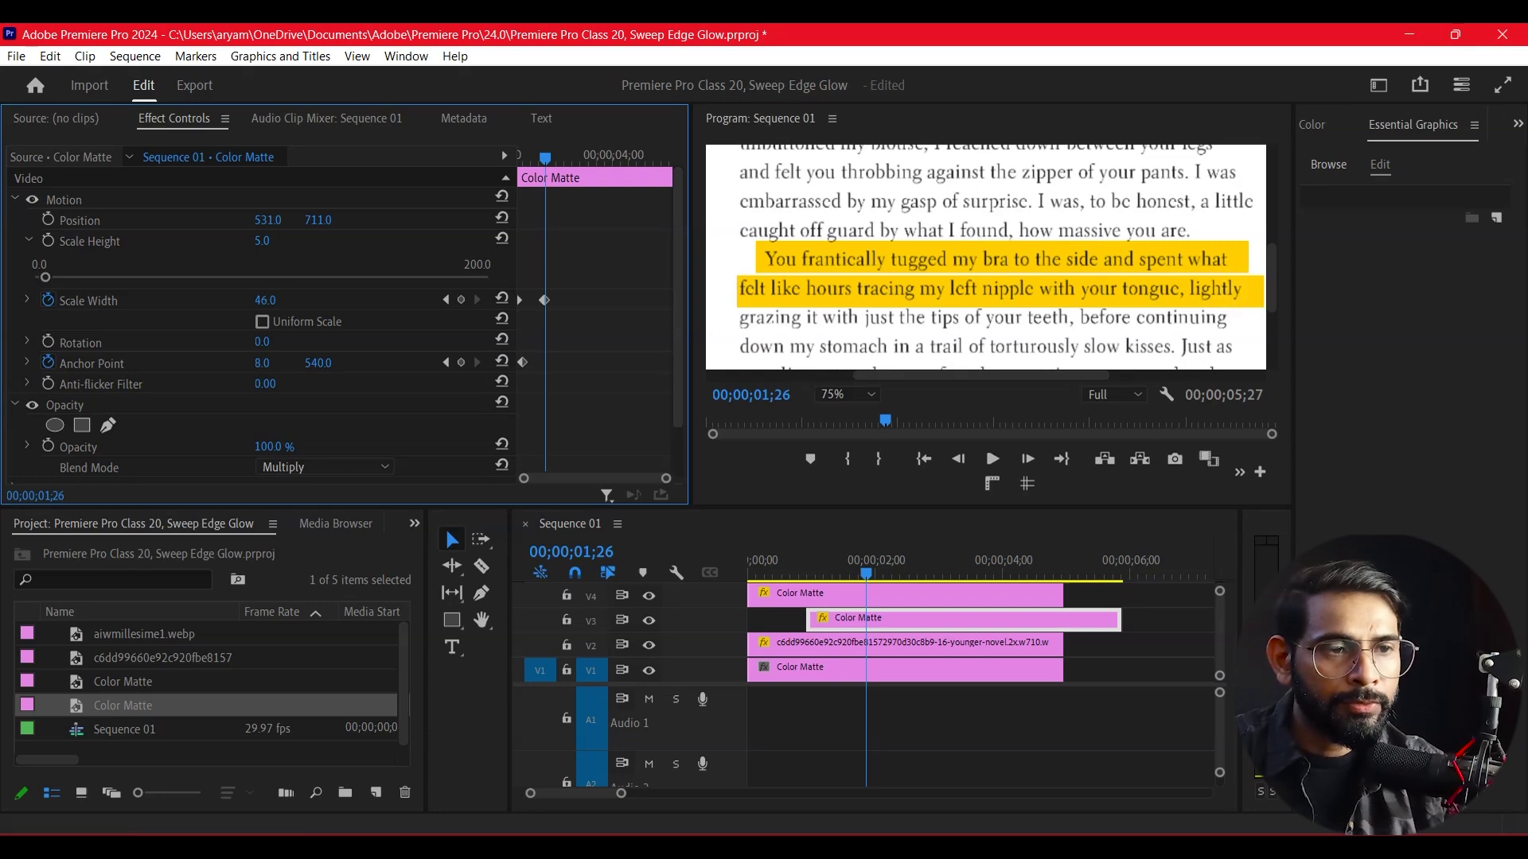
{"action": "left_click_drag", "start_coordinate": [865, 571], "coordinate": [733, 579]}
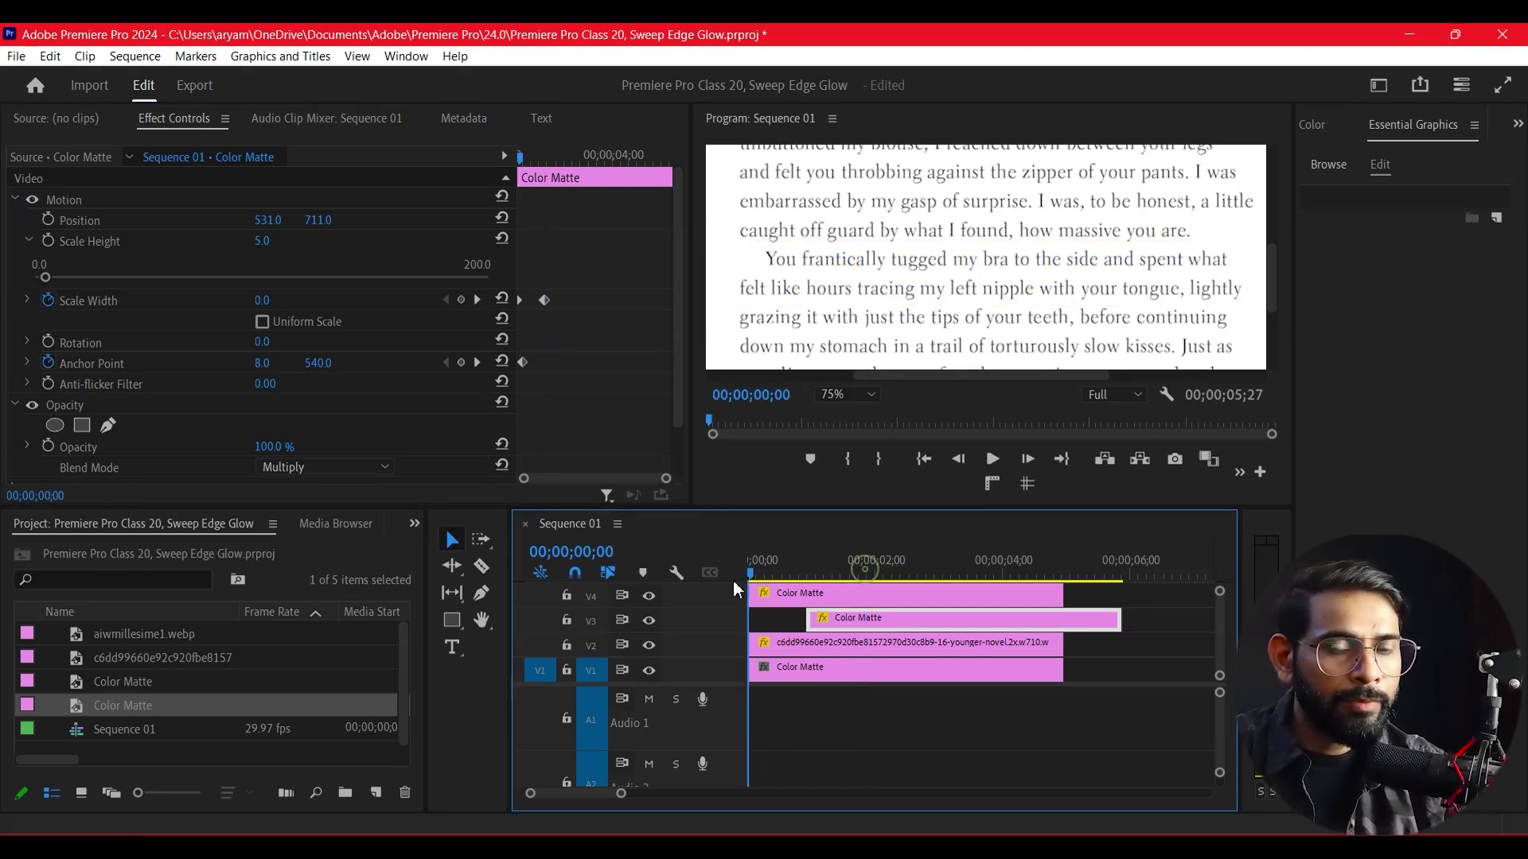
{"action": "key", "text": "space"}
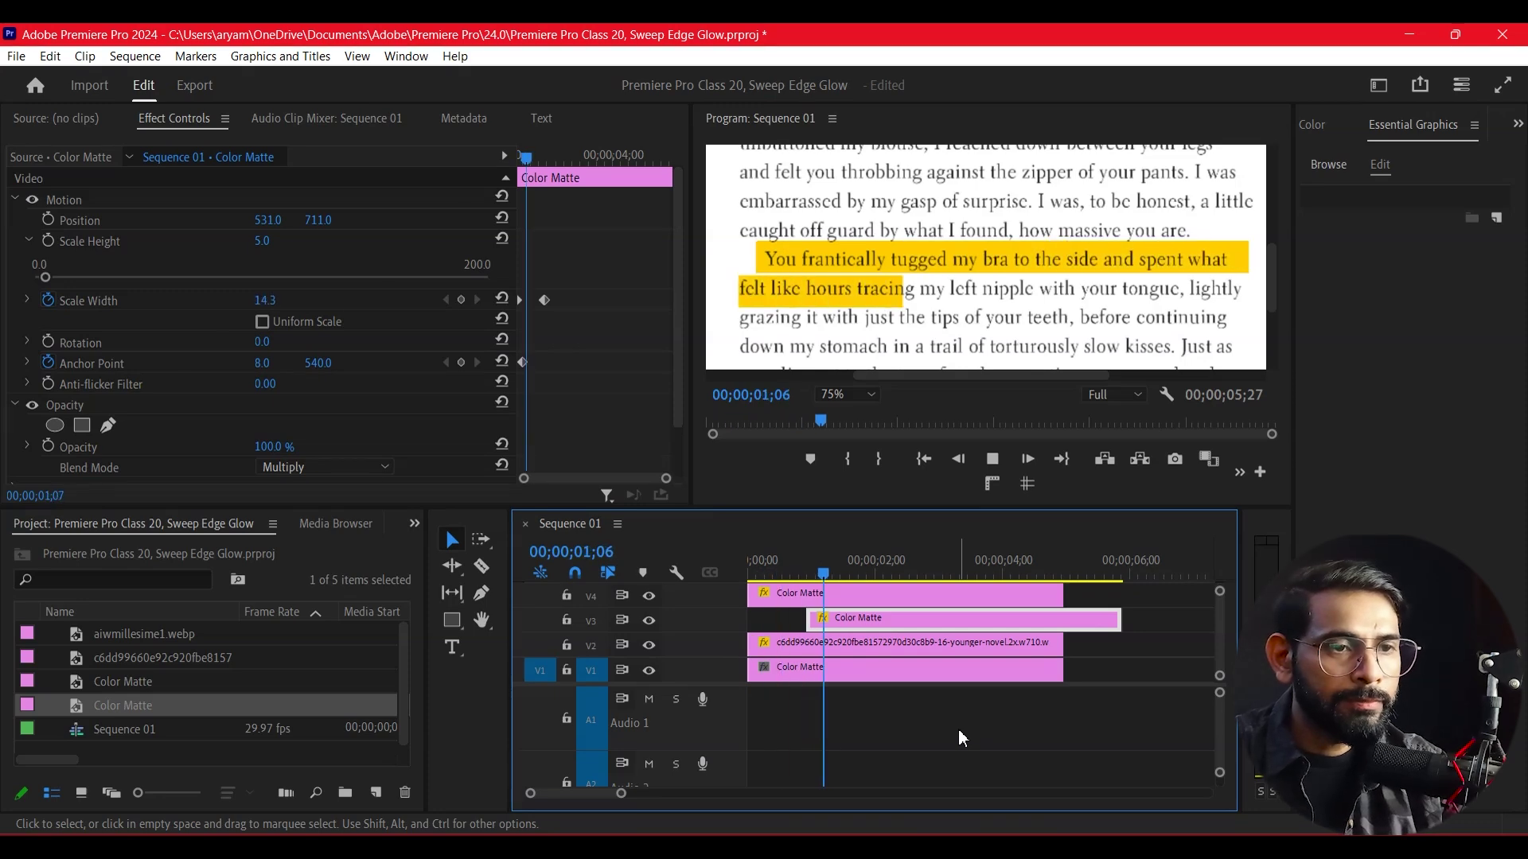
{"action": "key", "text": "space"}
{"action": "mouse_move", "coordinate": [865, 572]}
{"action": "left_mouse_down"}
{"action": "mouse_move", "coordinate": [800, 572]}
{"action": "mouse_move", "coordinate": [862, 590]}
{"action": "left_mouse_up"}
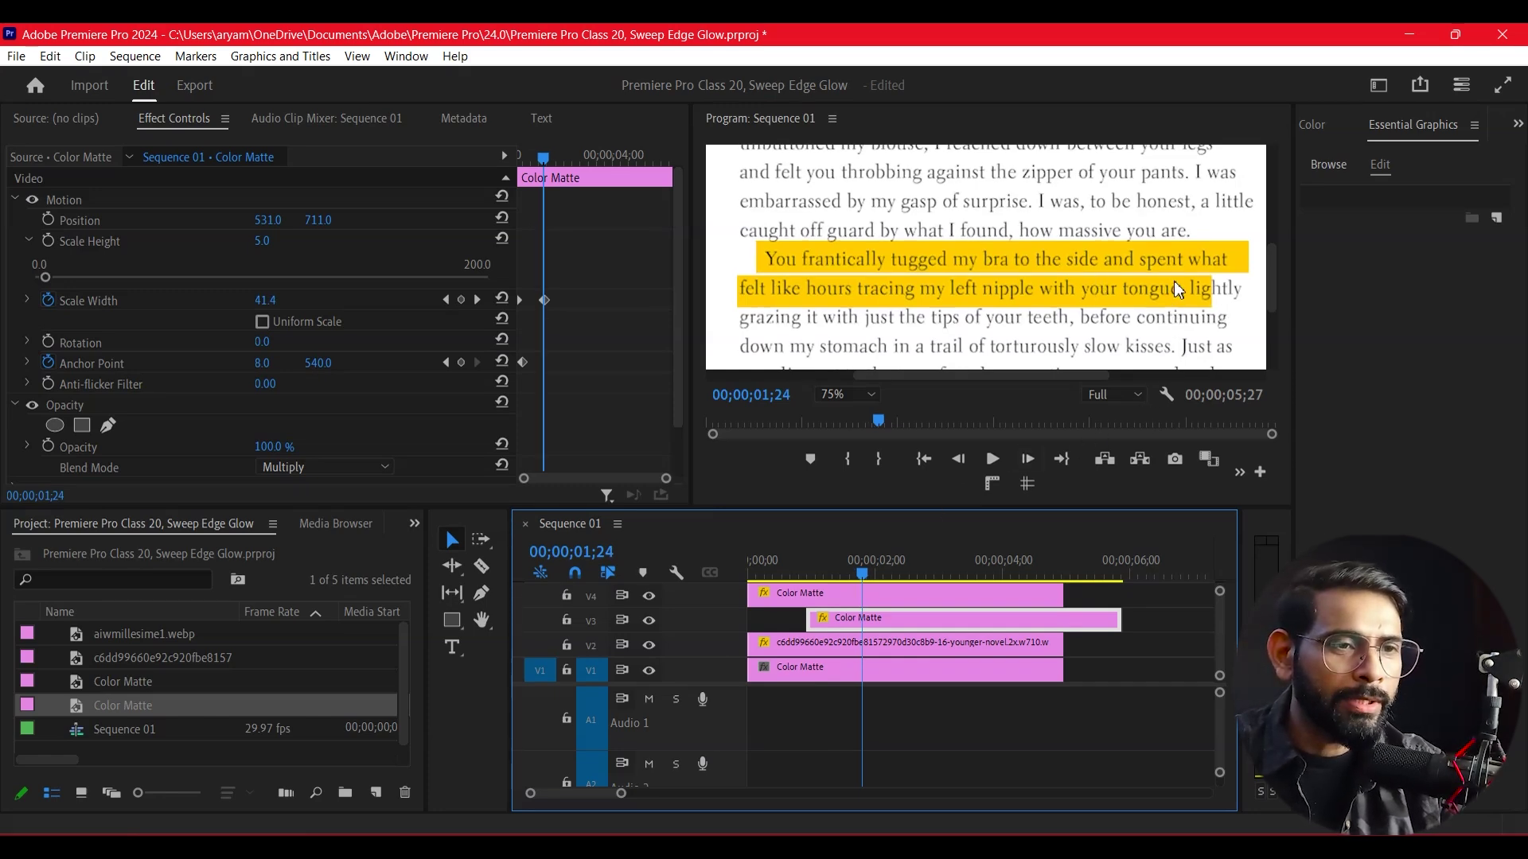
{"action": "mouse_move", "coordinate": [862, 573]}
{"action": "left_mouse_down"}
{"action": "mouse_move", "coordinate": [835, 609]}
{"action": "mouse_move", "coordinate": [863, 602]}
{"action": "left_mouse_up"}
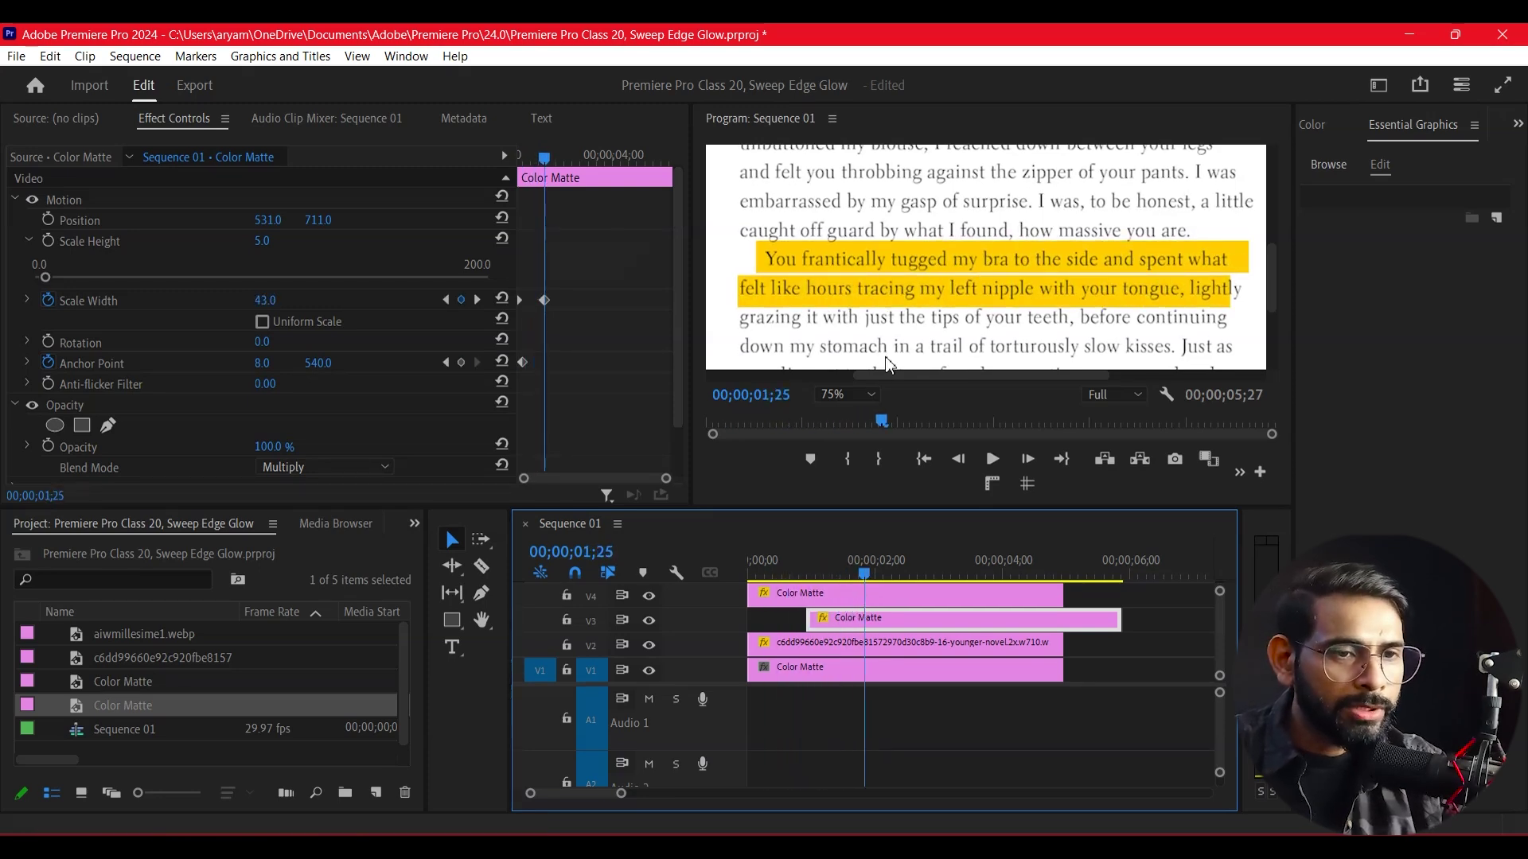
{"action": "left_click", "coordinate": [853, 393]}
{"action": "left_click", "coordinate": [853, 410]}
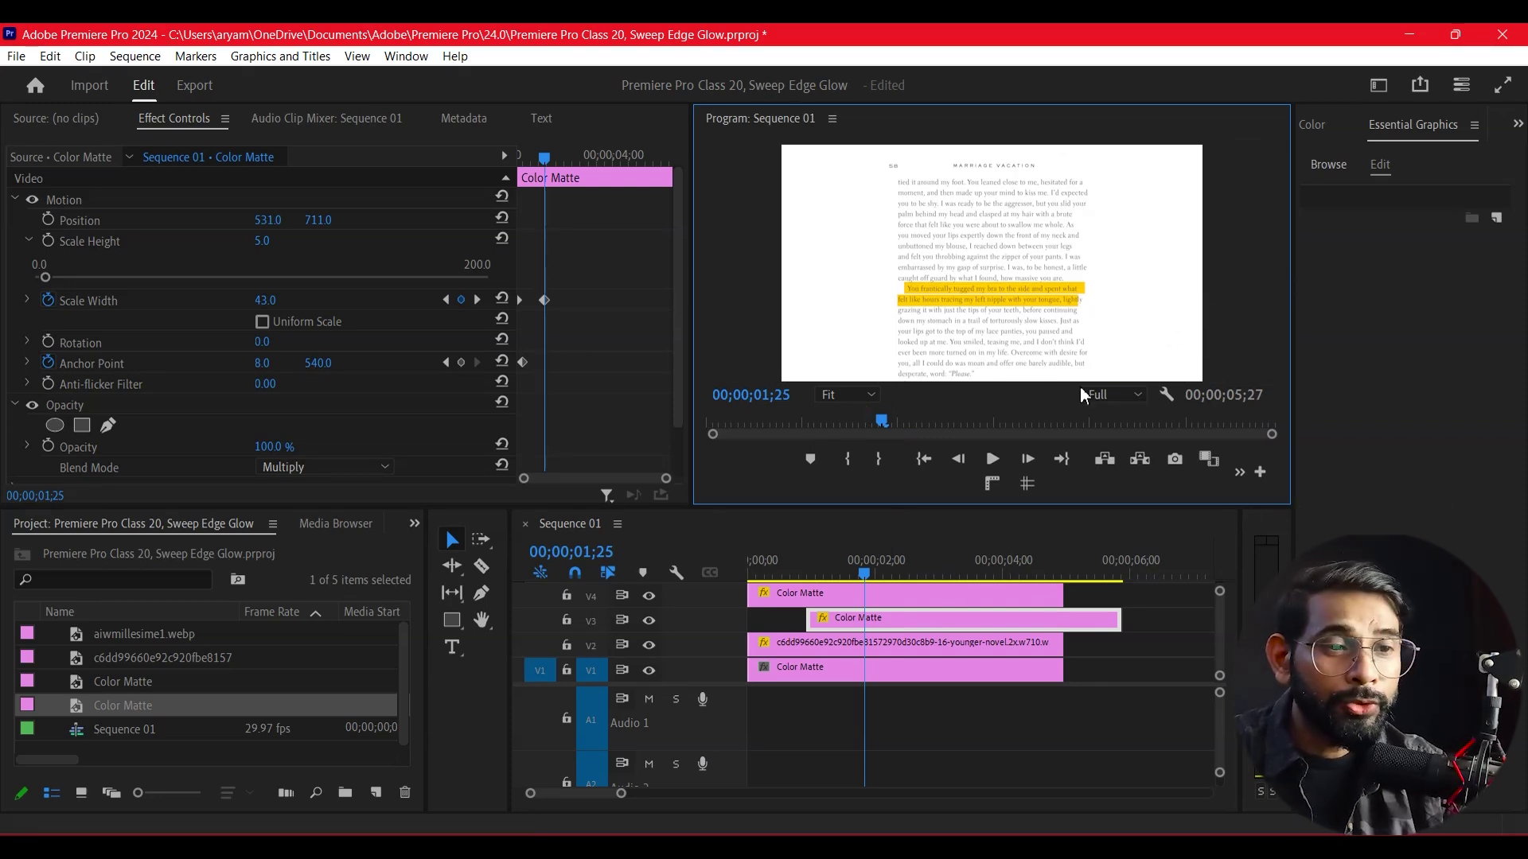
- Magnify the Program monitor to 50% and scroll down to the lower part of the page
{"action": "left_click", "coordinate": [841, 395]}
{"action": "left_click", "coordinate": [845, 485]}
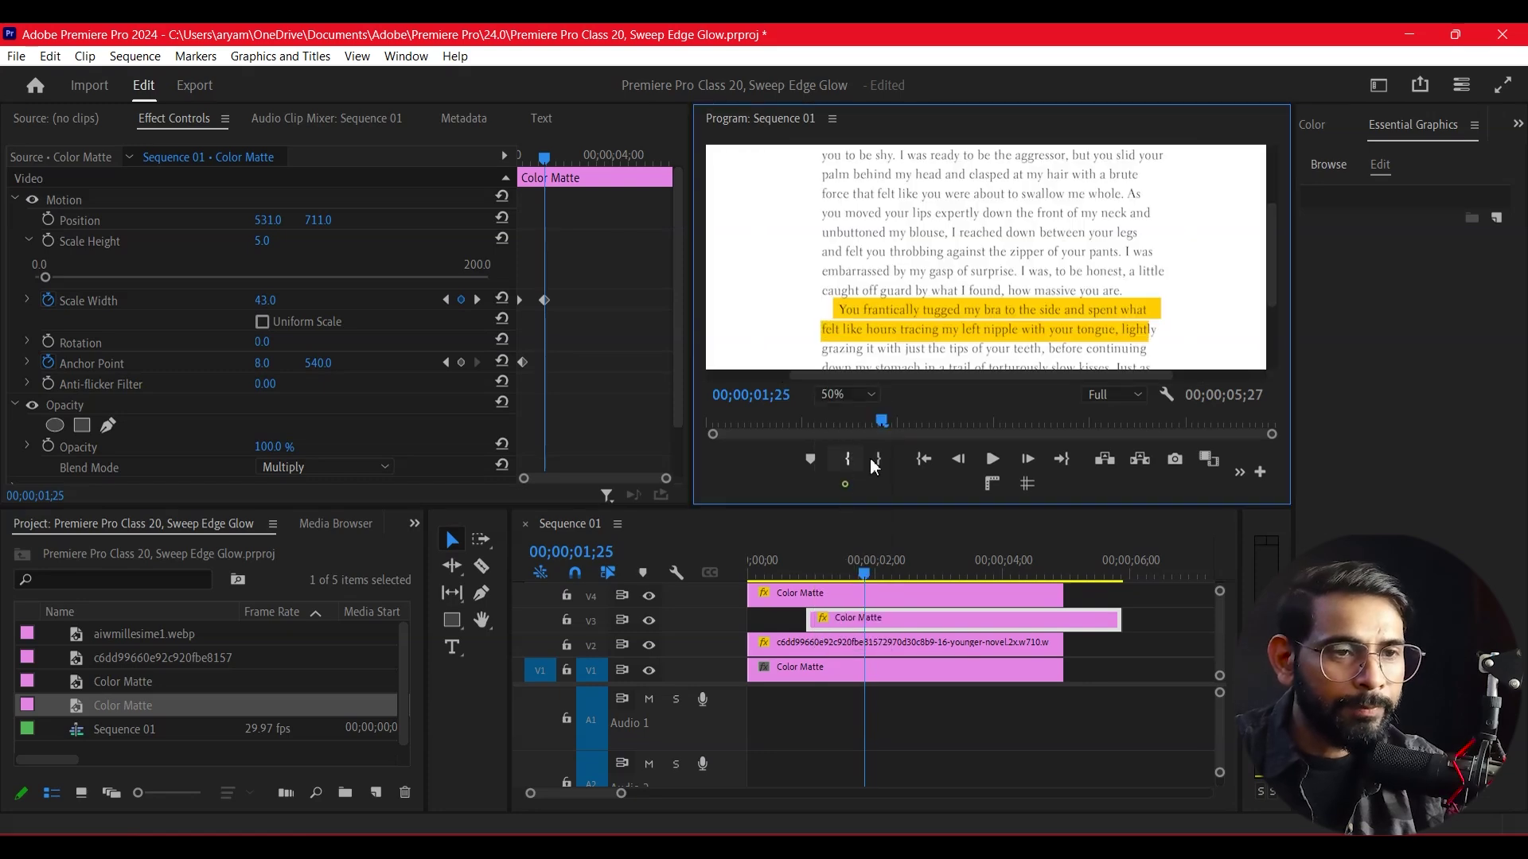
{"action": "left_click_drag", "start_coordinate": [1268, 255], "coordinate": [1254, 335]}
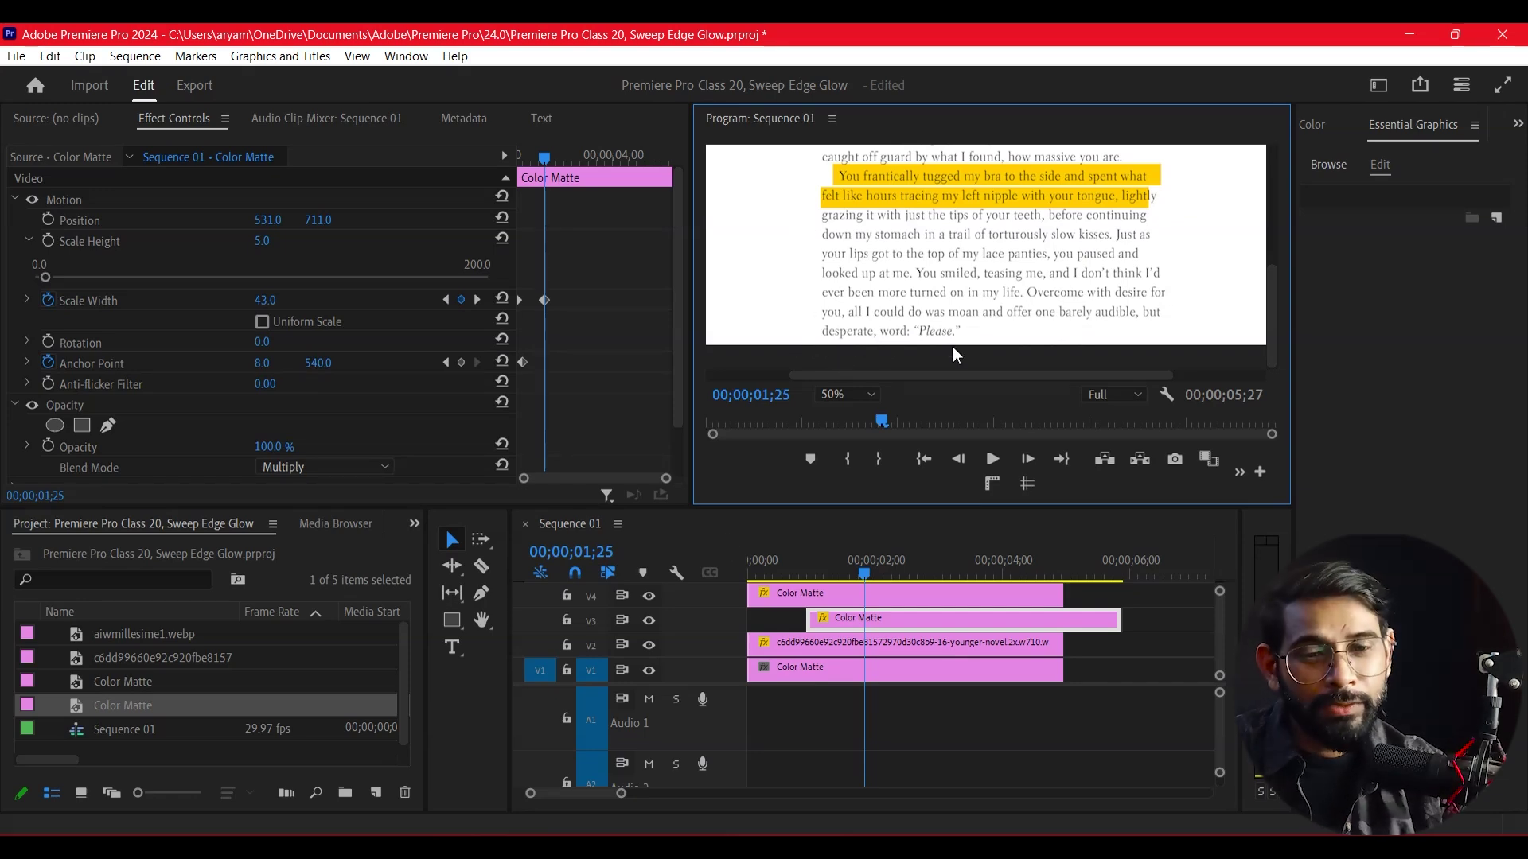
{"action": "right_click", "coordinate": [174, 753]}
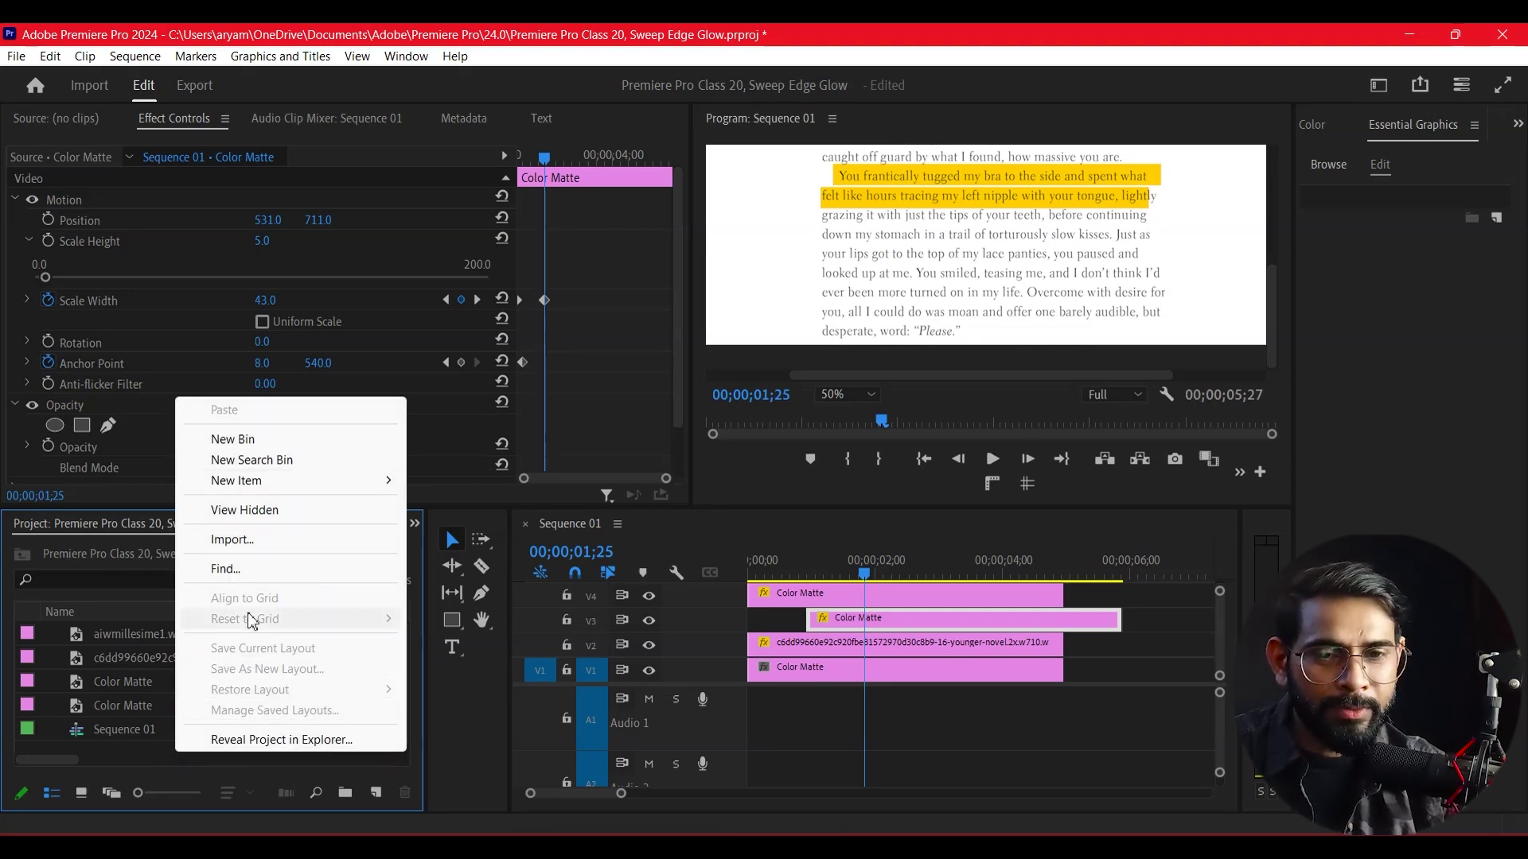
- Create a new red Color Matte with default size settings and the default name
{"action": "mouse_move", "coordinate": [282, 482]}
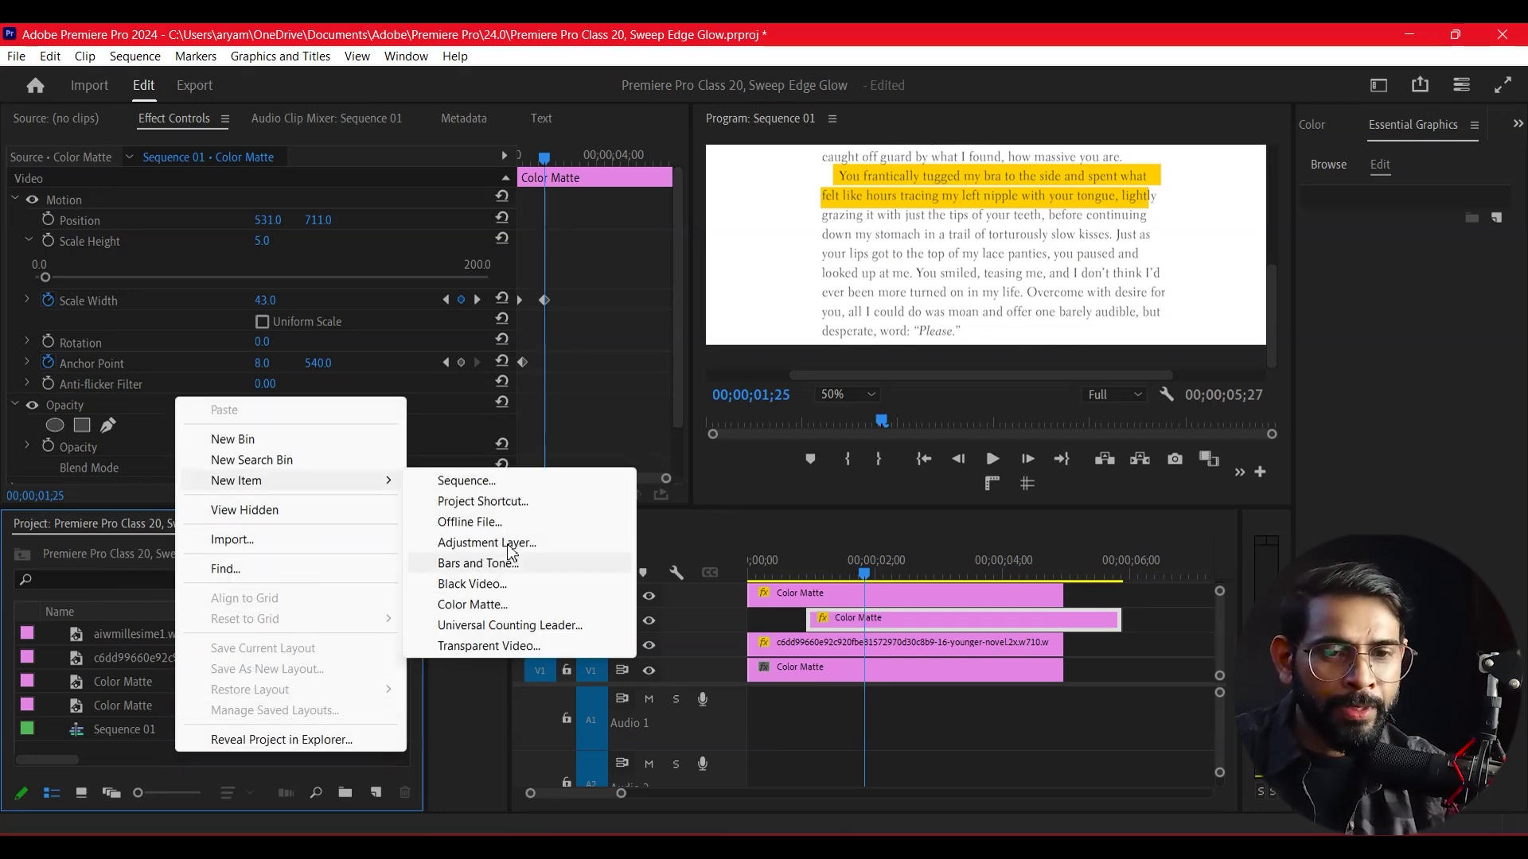
{"action": "left_click", "coordinate": [493, 605]}
{"action": "left_click", "coordinate": [797, 517]}
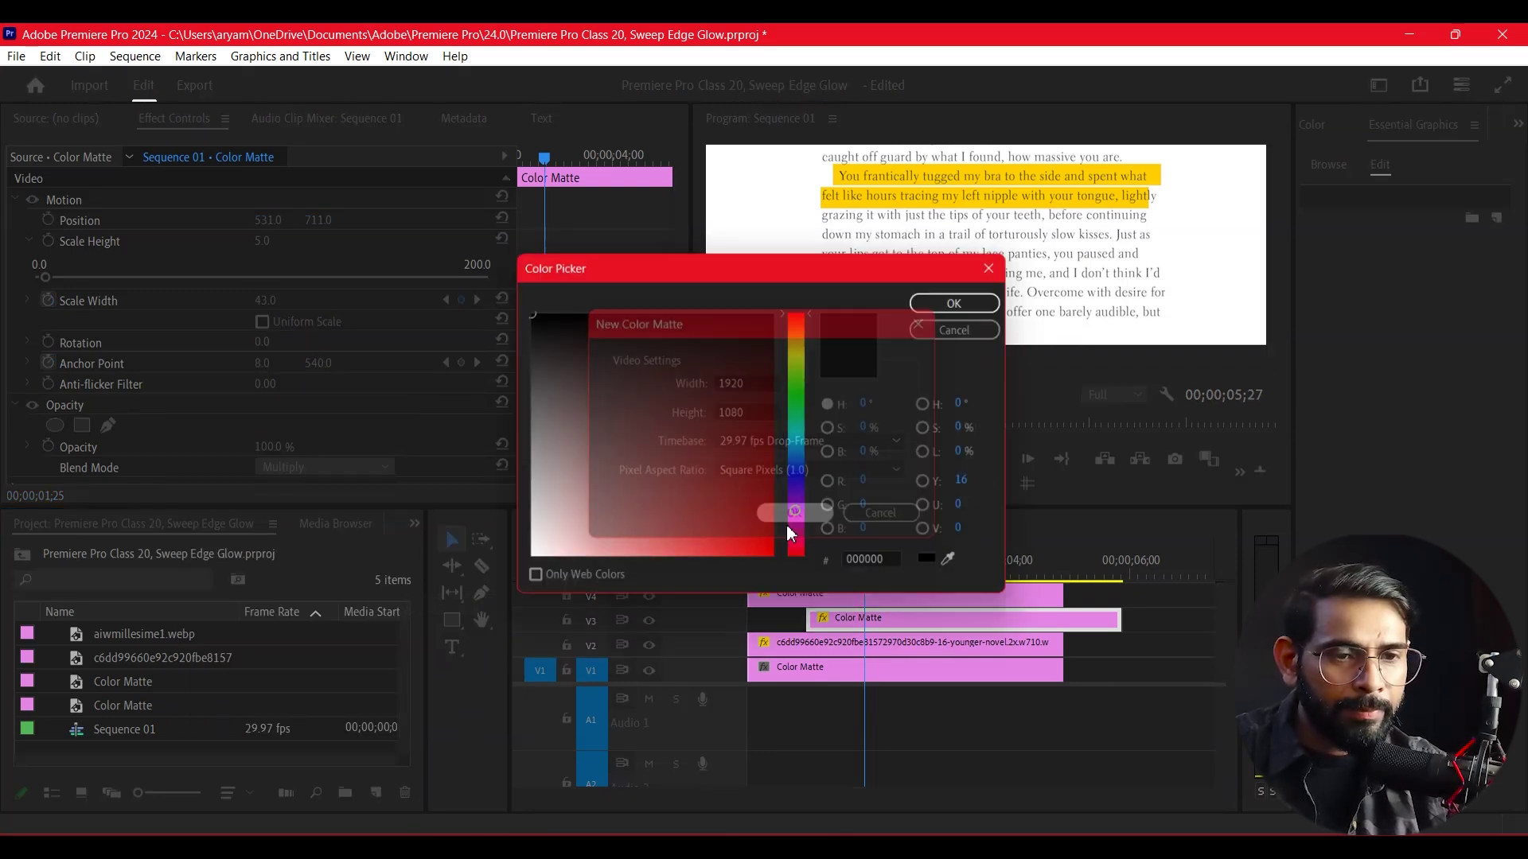
{"action": "left_click", "coordinate": [963, 301]}
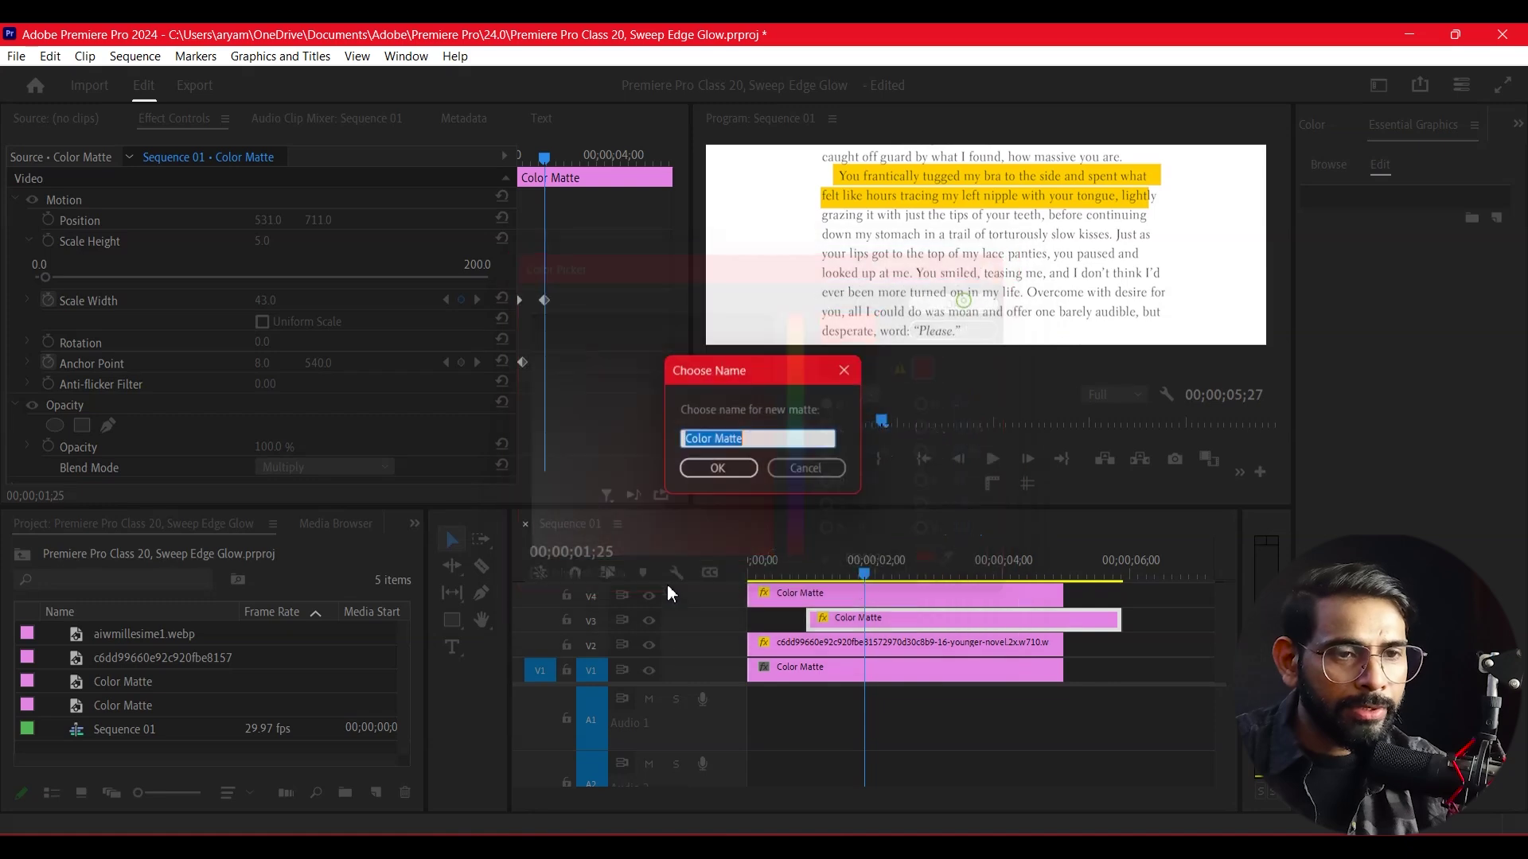
{"action": "left_click", "coordinate": [721, 469]}
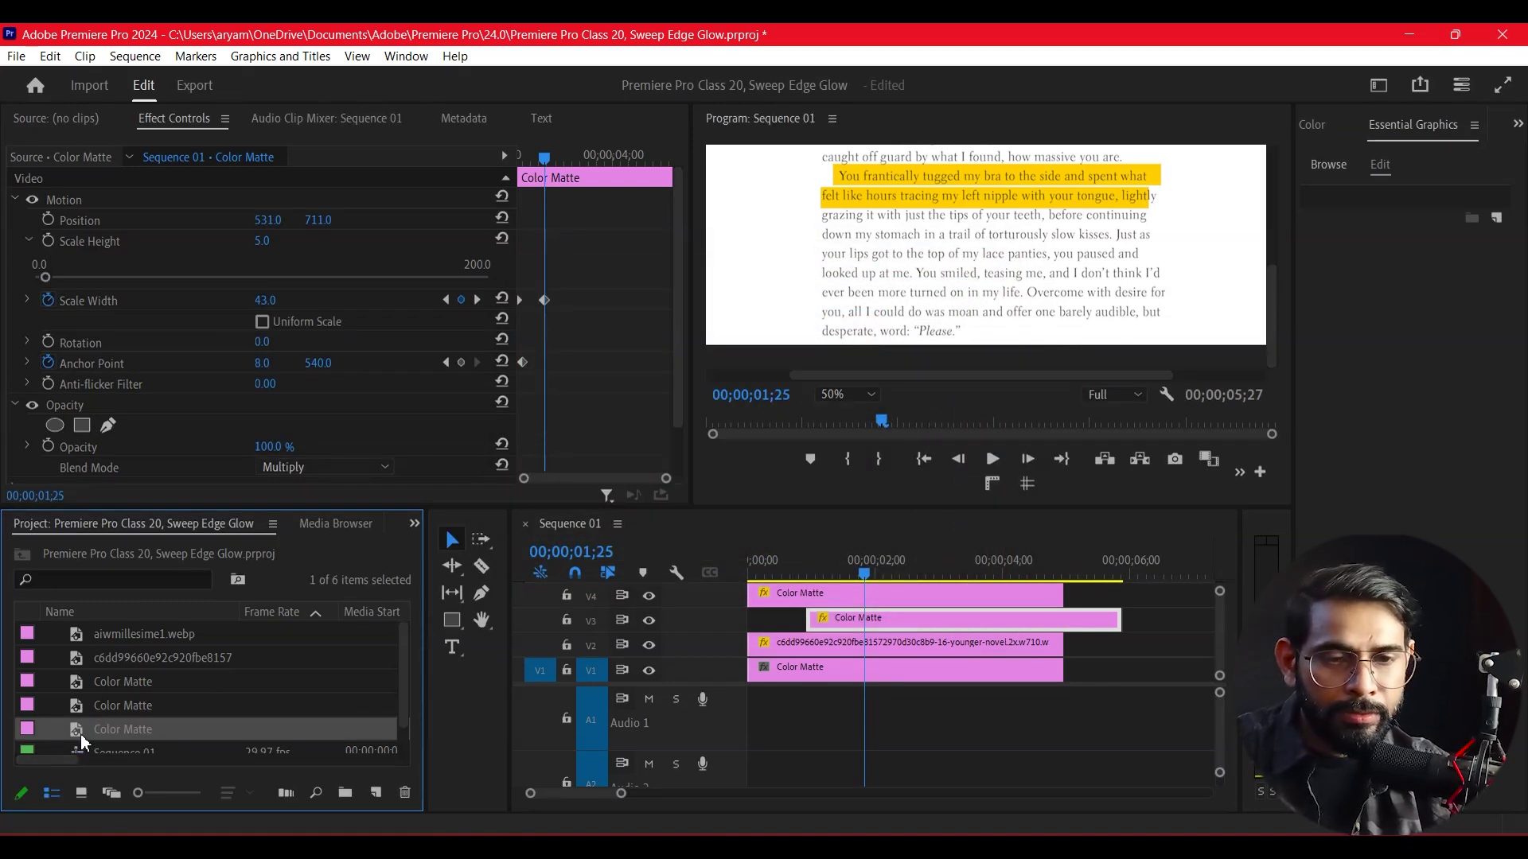
- Place the red matte on a new top track V5 starting around 00;00;02
{"action": "scroll", "coordinate": [1223, 622], "scroll_direction": "up", "scroll_amount": 2}
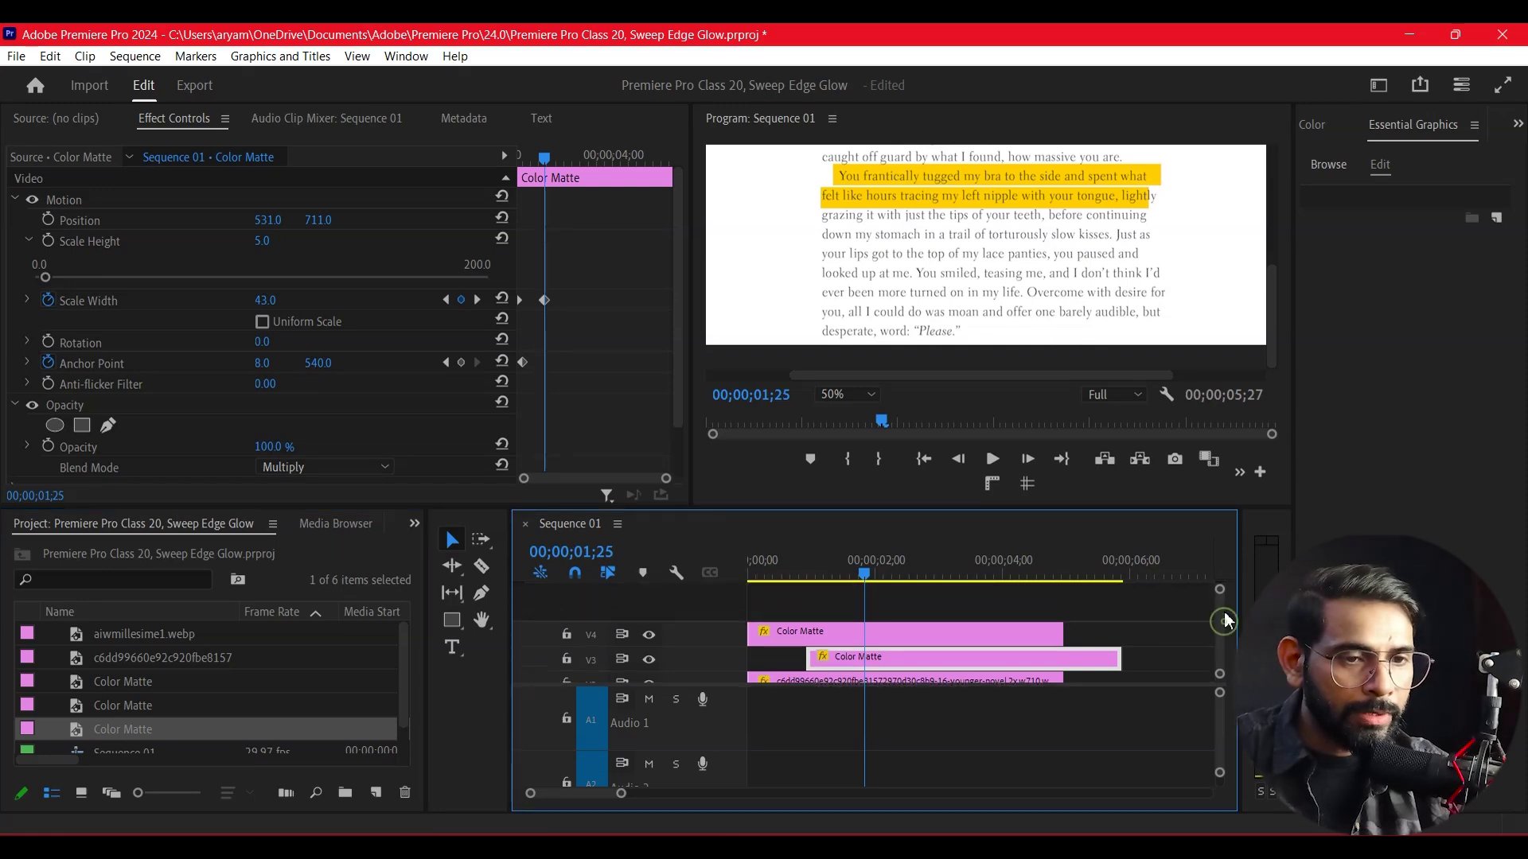
{"action": "left_click_drag", "start_coordinate": [107, 729], "coordinate": [867, 612]}
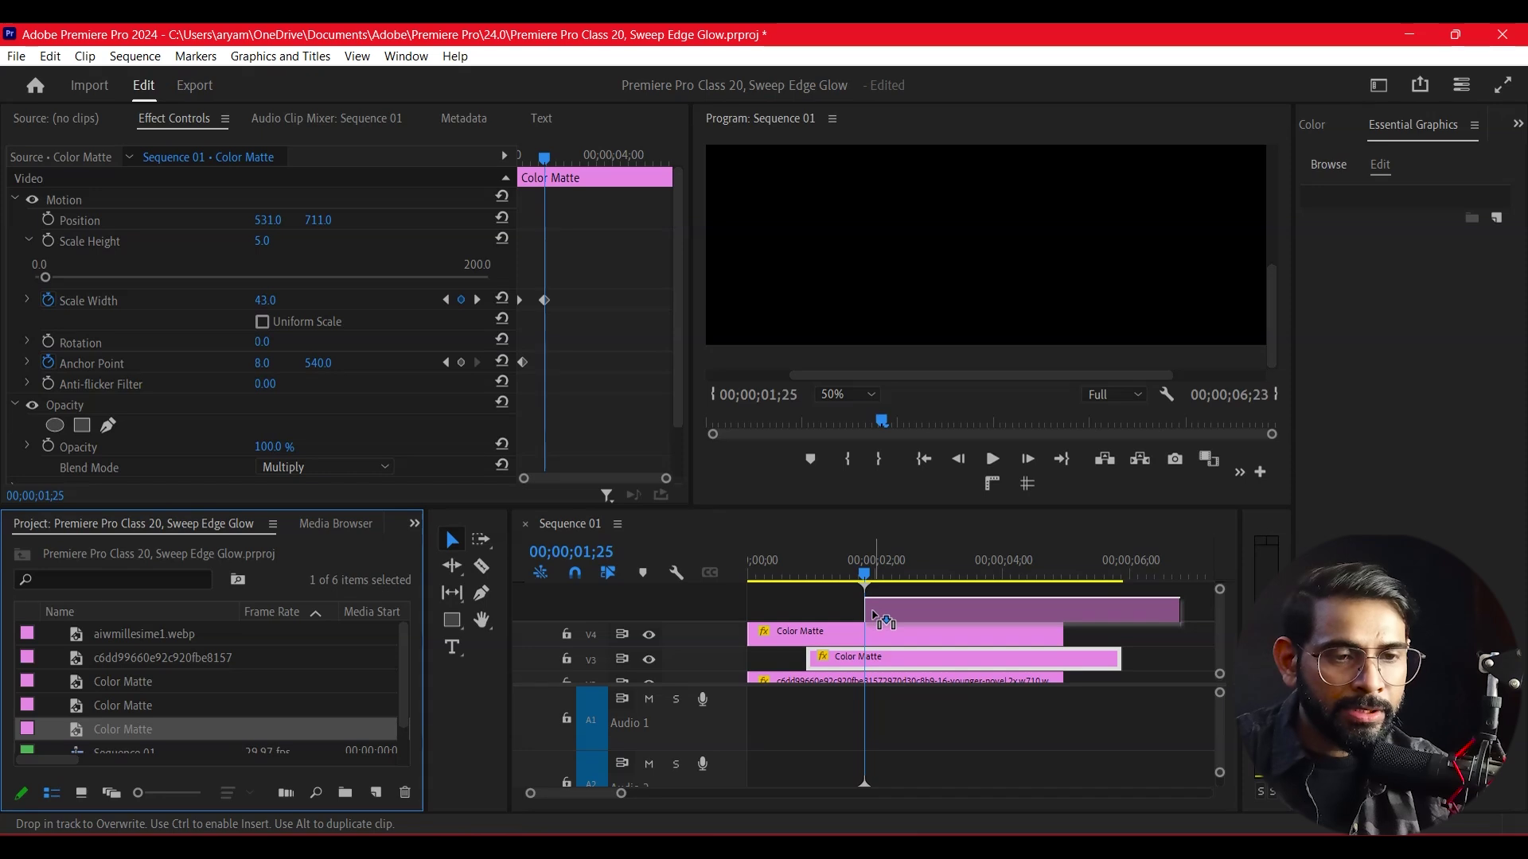
{"action": "left_click_drag", "start_coordinate": [879, 616], "coordinate": [879, 616]}
{"action": "left_click_drag", "start_coordinate": [860, 561], "coordinate": [884, 561]}
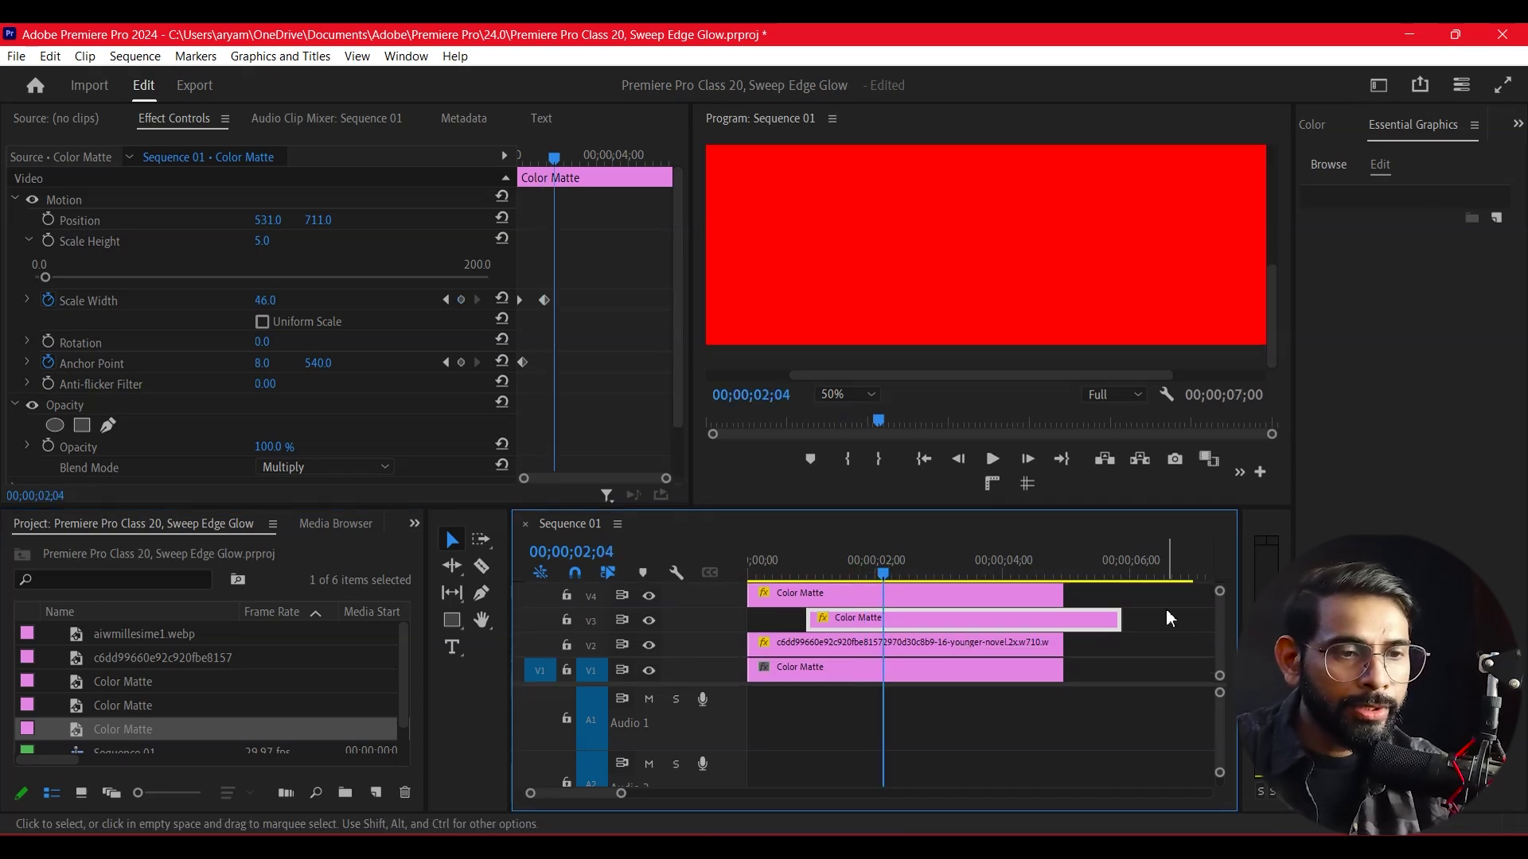
{"action": "scroll", "coordinate": [1220, 633], "scroll_direction": "up", "scroll_amount": 2}
{"action": "left_click", "coordinate": [967, 617]}
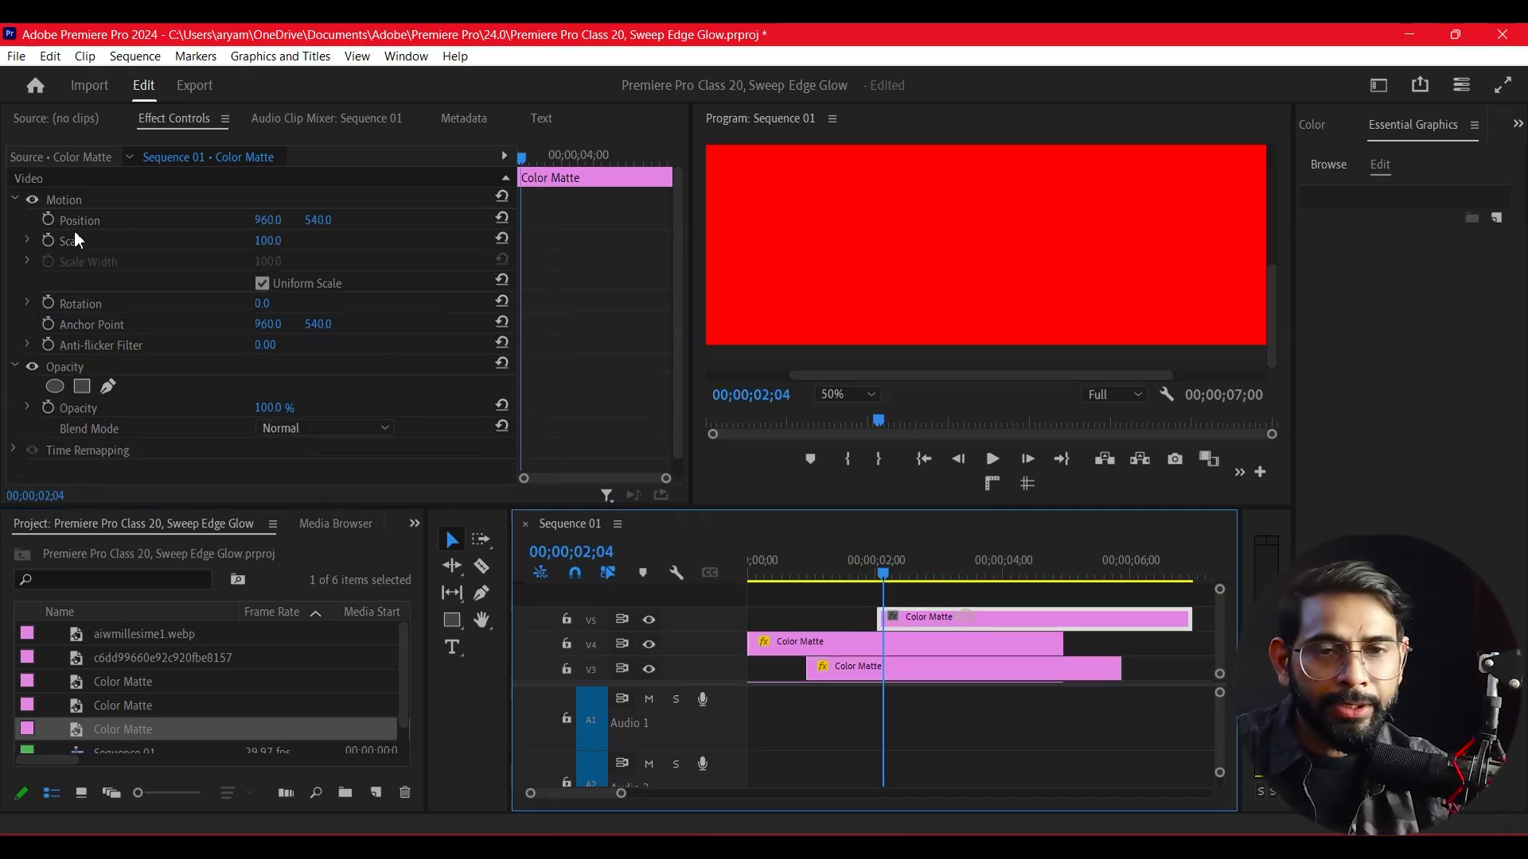
- Turn off Uniform Scale and set the red matte to height 6, Position Y 910, width 54
{"action": "left_click", "coordinate": [262, 284]}
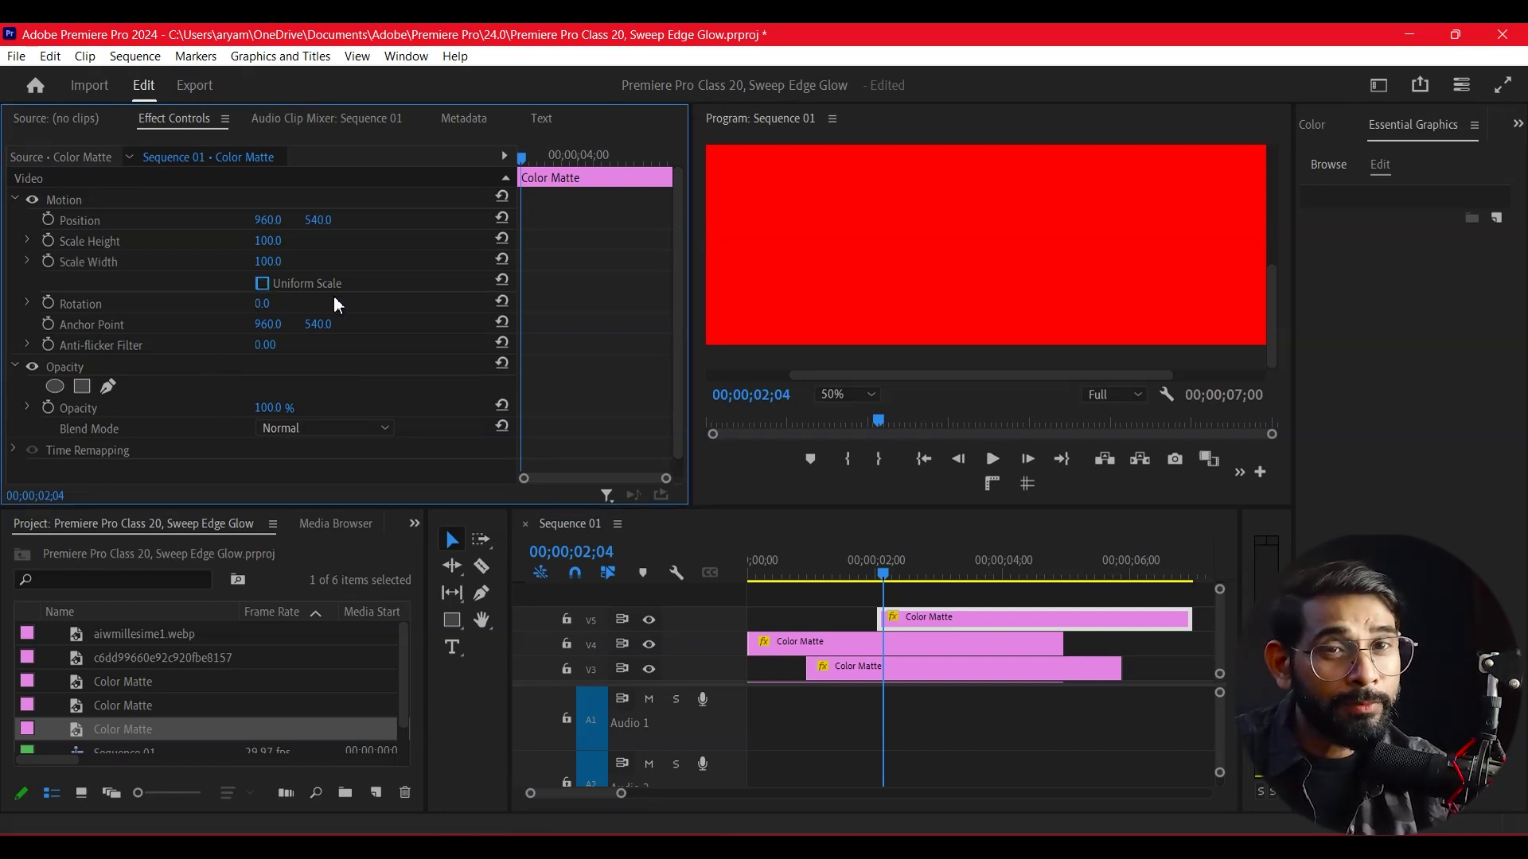
{"action": "mouse_move", "coordinate": [268, 240]}
{"action": "left_mouse_down"}
{"action": "mouse_move", "coordinate": [208, 241]}
{"action": "mouse_move", "coordinate": [557, 219]}
{"action": "left_mouse_up"}
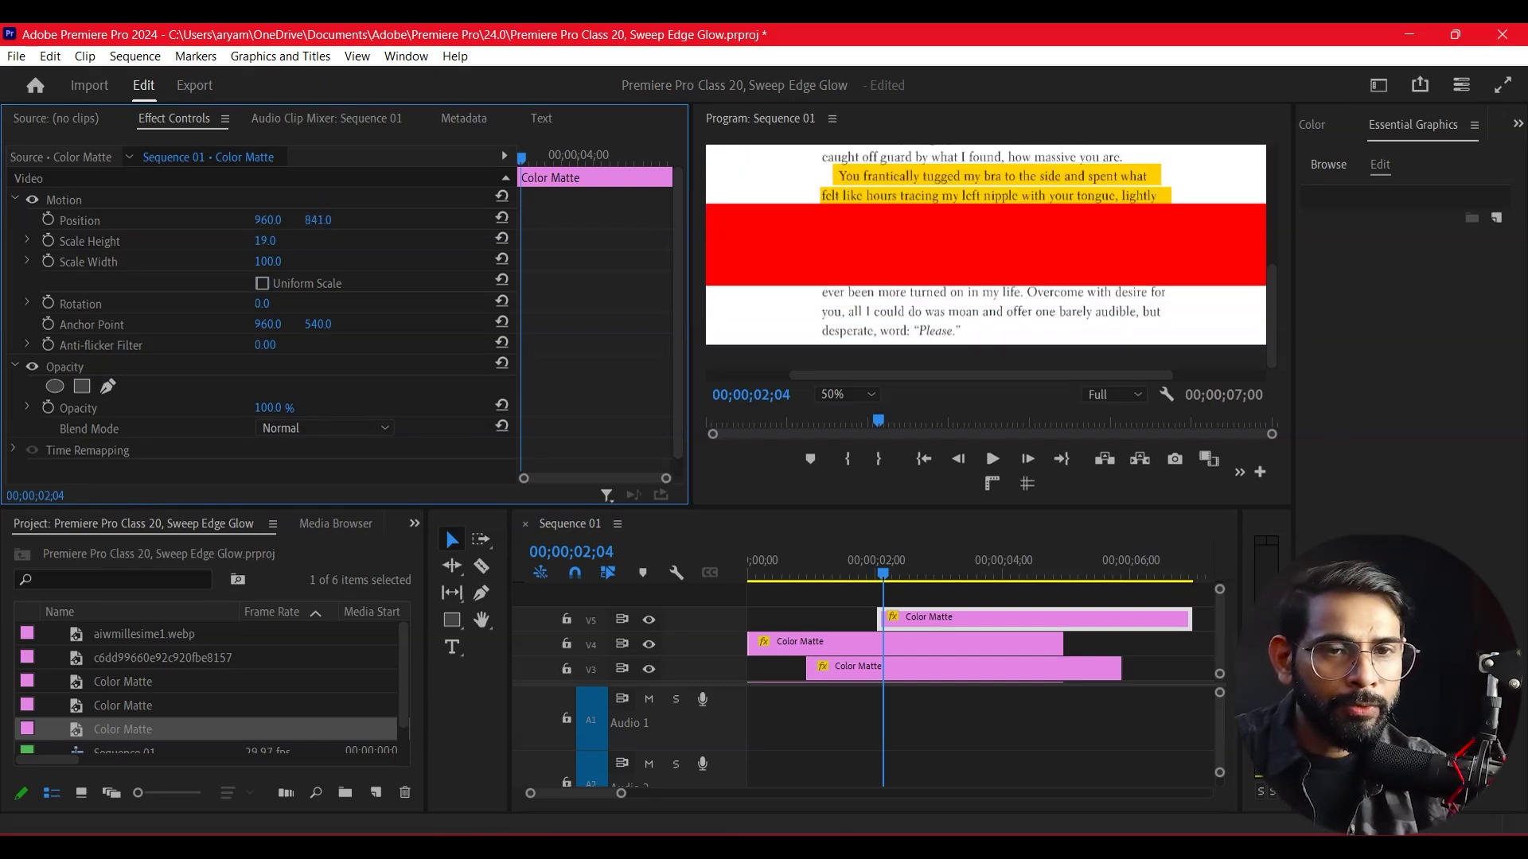
{"action": "left_click_drag", "start_coordinate": [318, 220], "coordinate": [312, 237]}
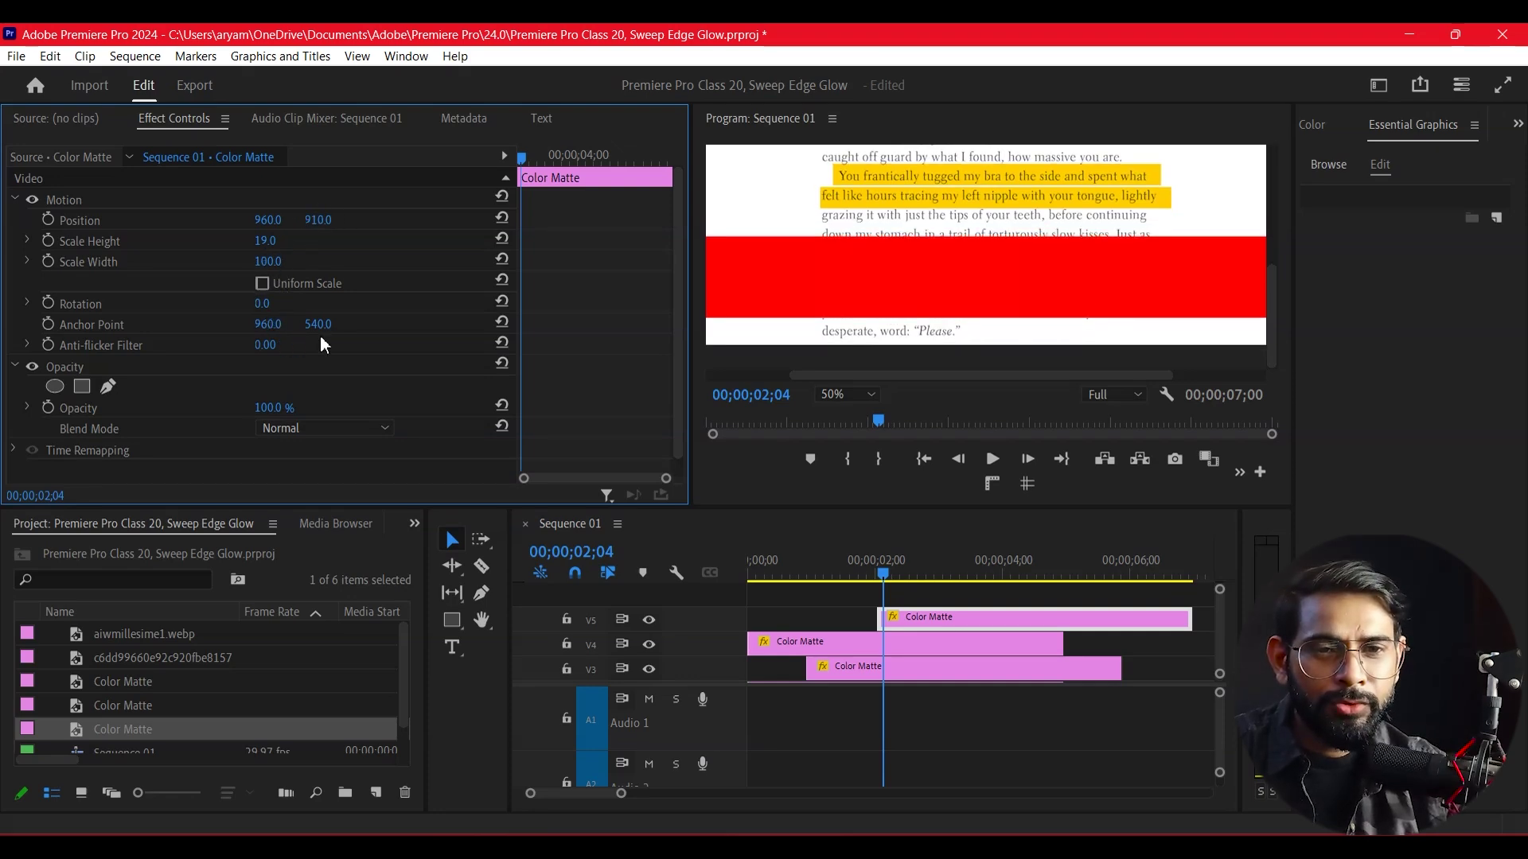
{"action": "mouse_move", "coordinate": [268, 261]}
{"action": "left_mouse_down"}
{"action": "mouse_move", "coordinate": [205, 261]}
{"action": "mouse_move", "coordinate": [304, 260]}
{"action": "mouse_move", "coordinate": [242, 241]}
{"action": "left_mouse_up"}
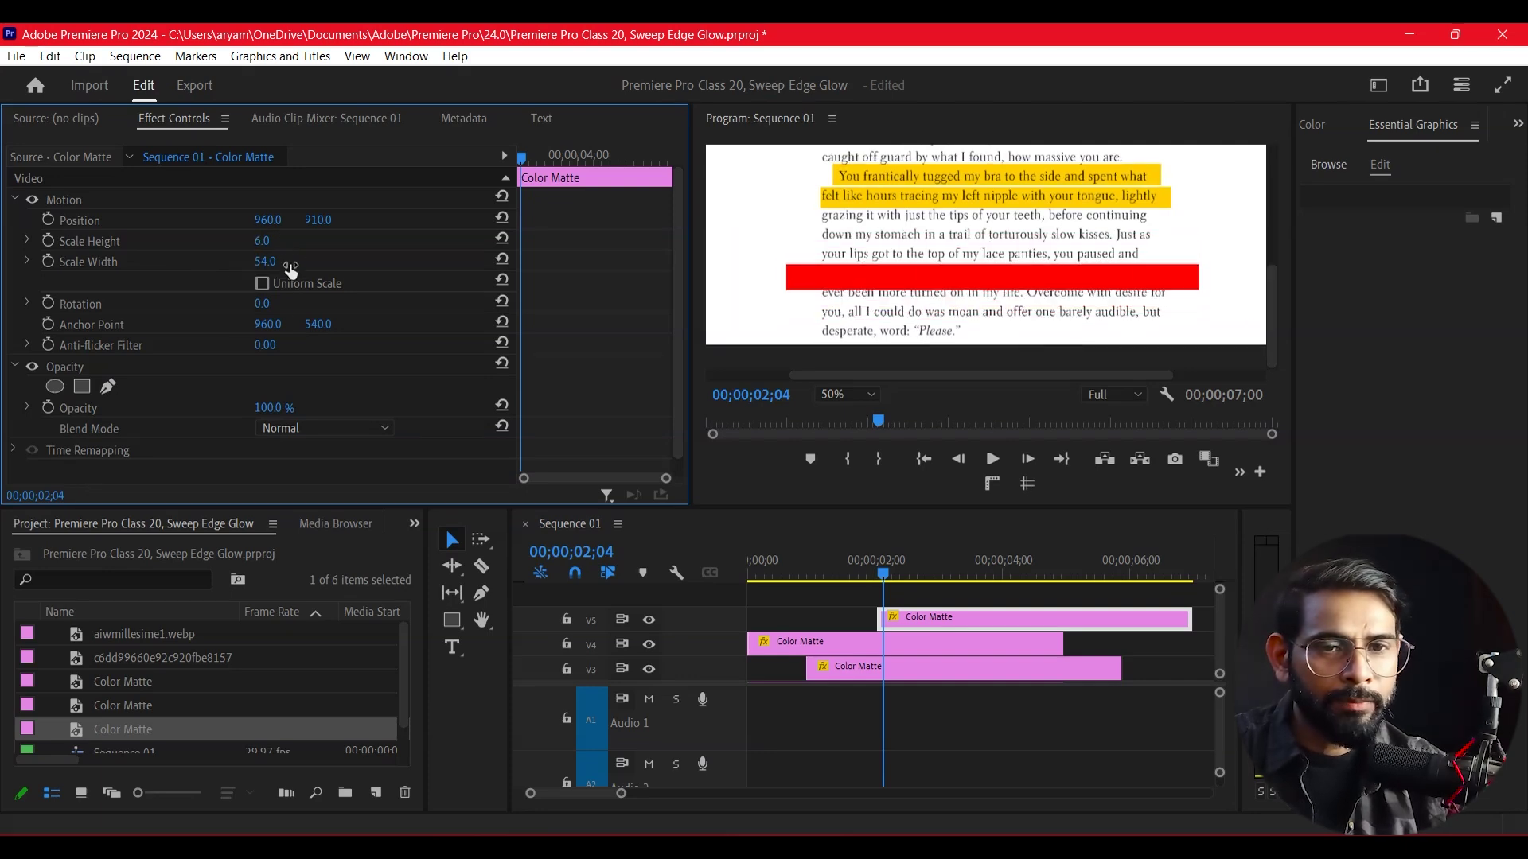
- Try Darken, Color Burn and Multiply on the red bar, settle on Darken, and narrow it to 51
{"action": "left_click", "coordinate": [326, 428]}
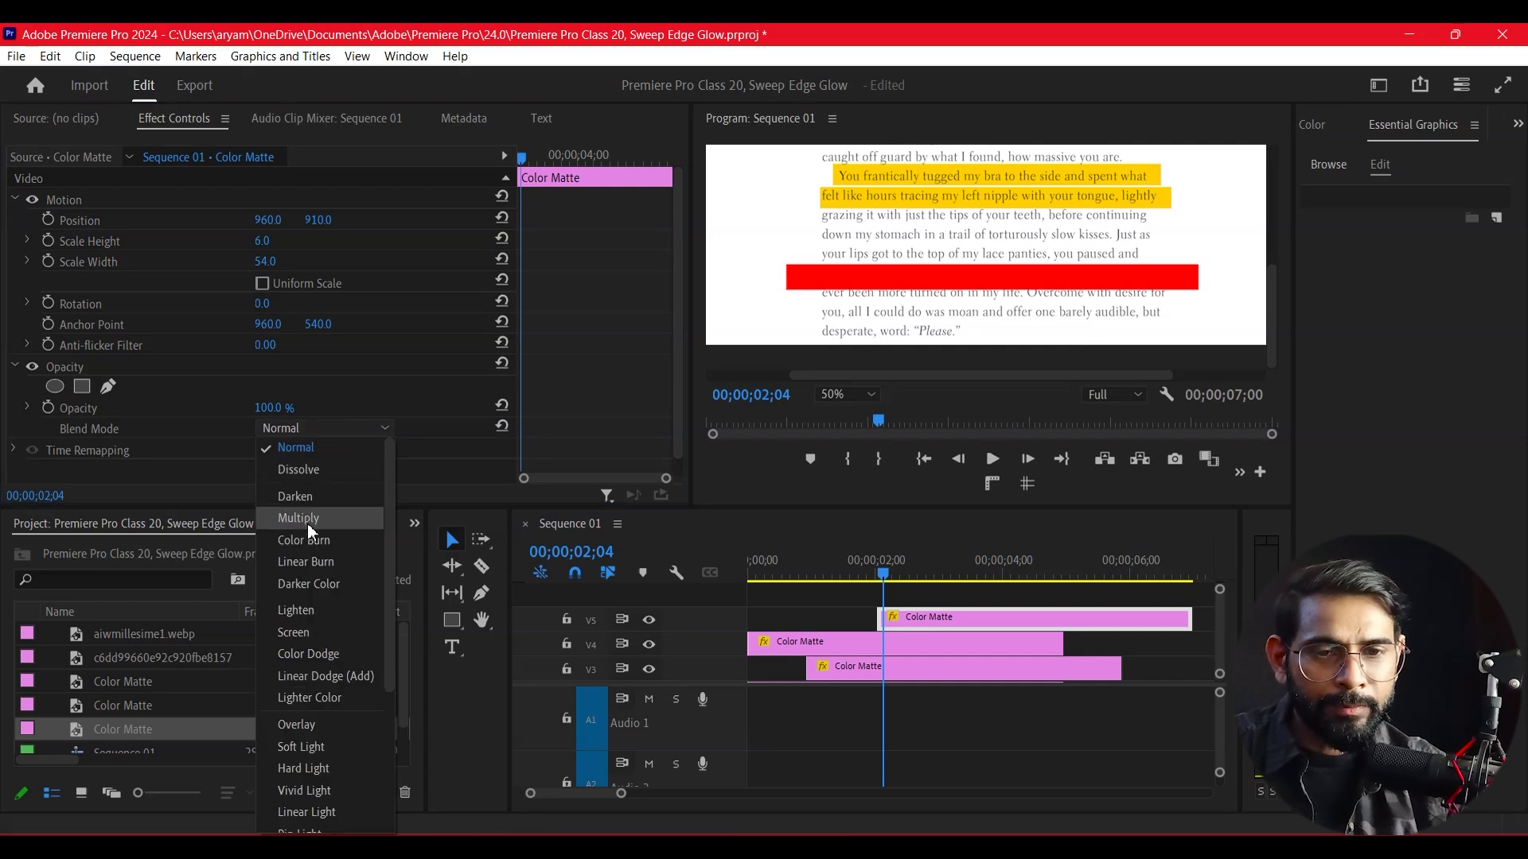
{"action": "left_click", "coordinate": [323, 494]}
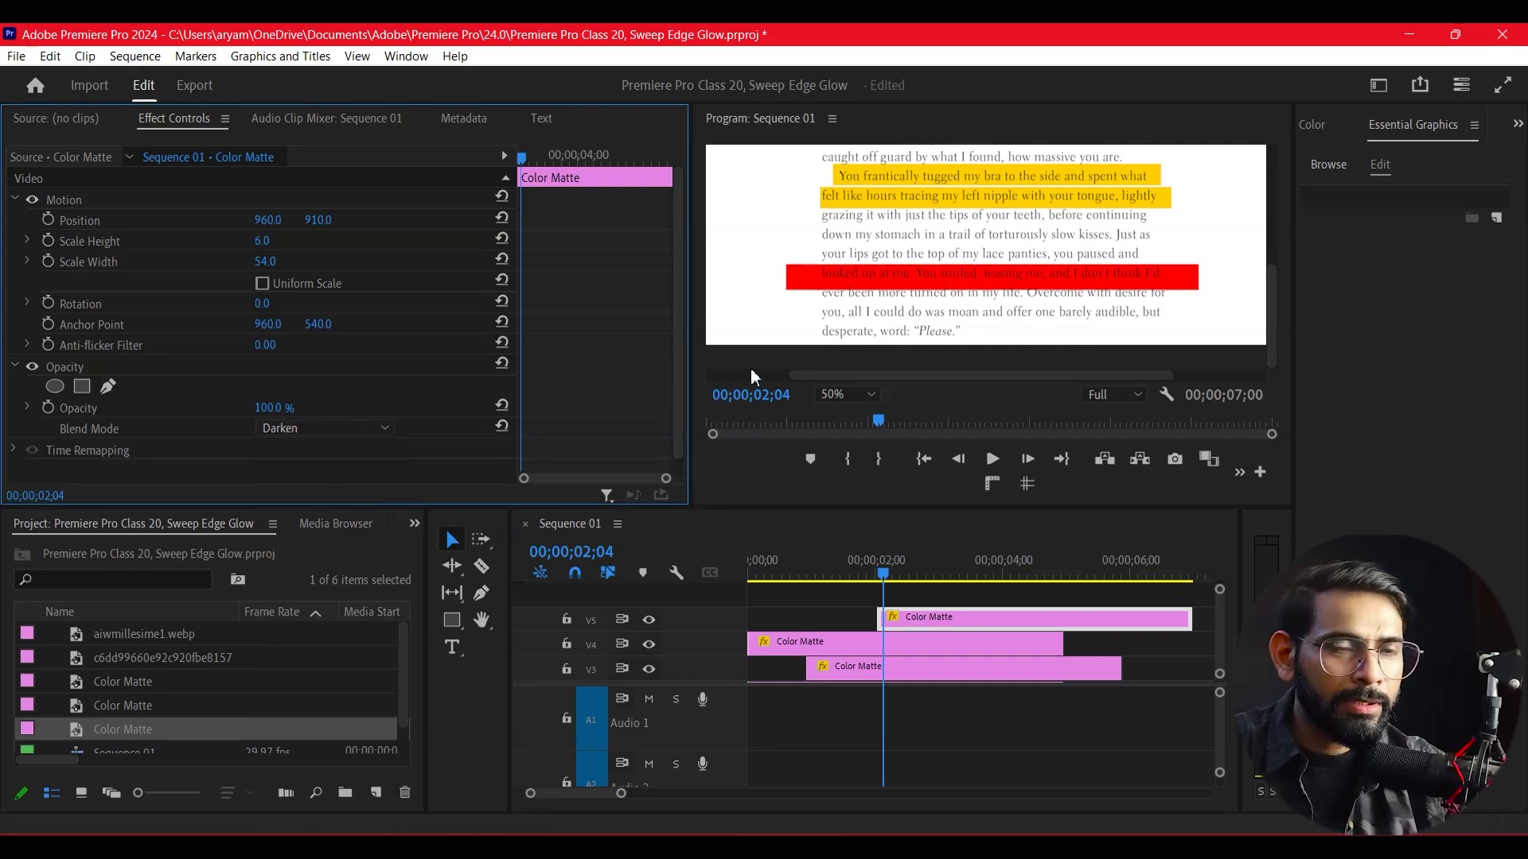
{"action": "left_click", "coordinate": [360, 428]}
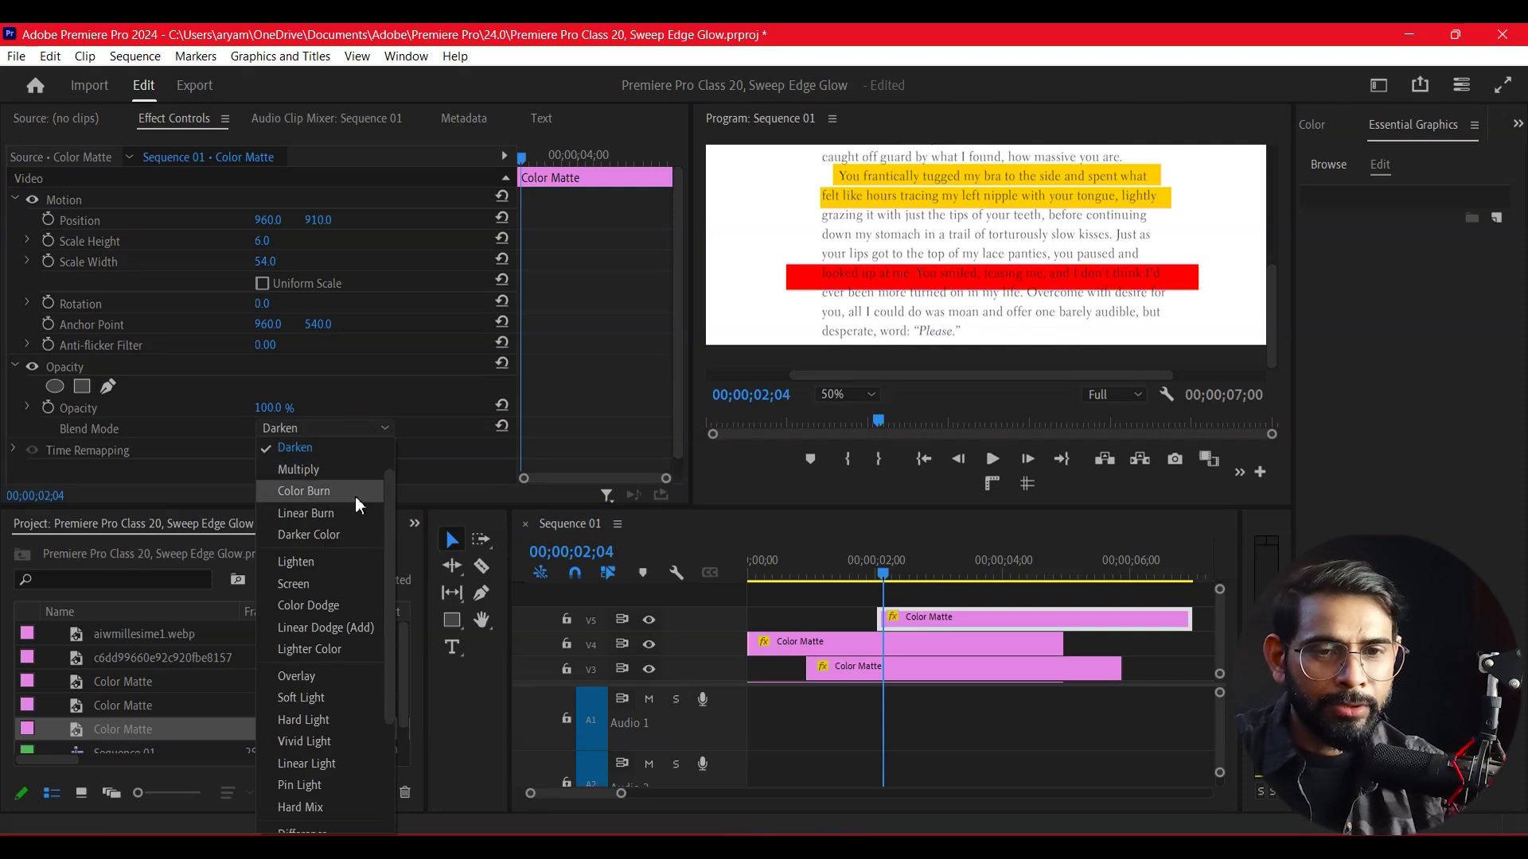
{"action": "left_click", "coordinate": [352, 495]}
{"action": "left_click", "coordinate": [333, 428]}
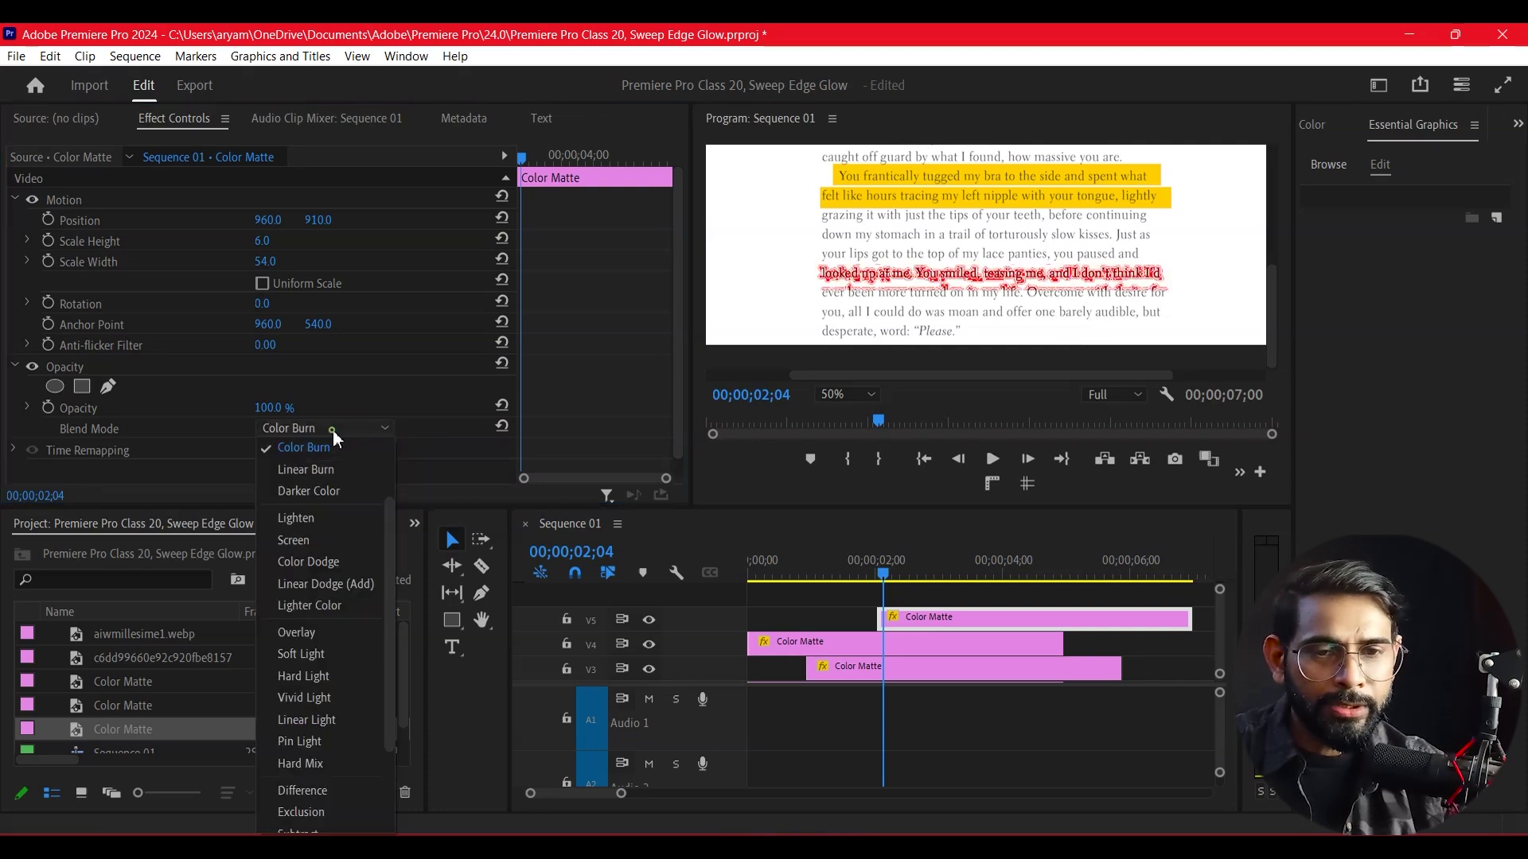
{"action": "scroll", "coordinate": [342, 463], "scroll_direction": "up", "scroll_amount": 2}
{"action": "left_click", "coordinate": [336, 472]}
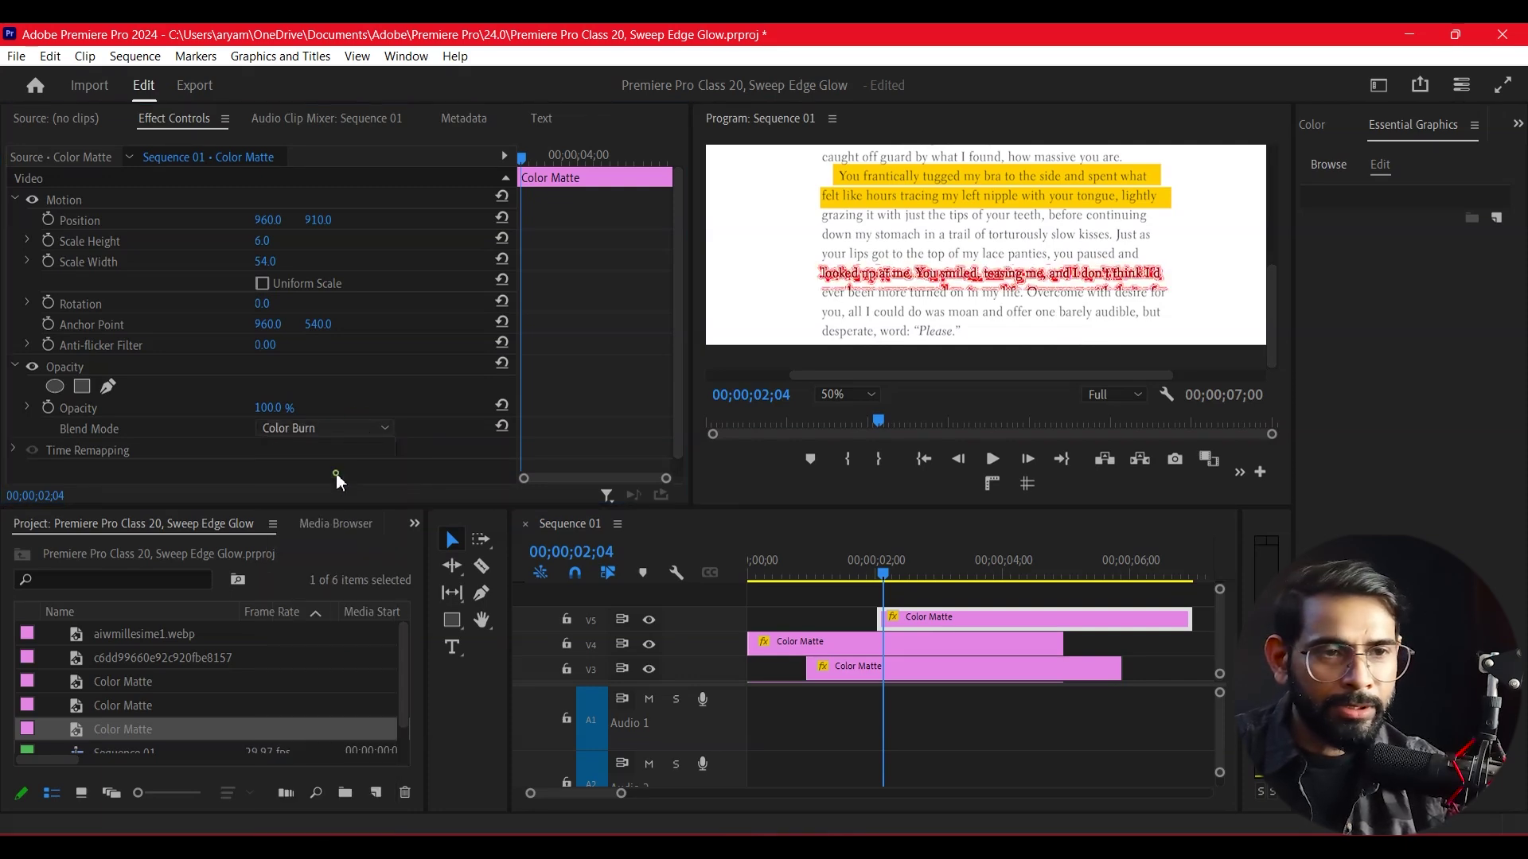
{"action": "left_click", "coordinate": [334, 434]}
{"action": "scroll", "coordinate": [341, 463], "scroll_direction": "up", "scroll_amount": 2}
{"action": "left_click", "coordinate": [335, 466]}
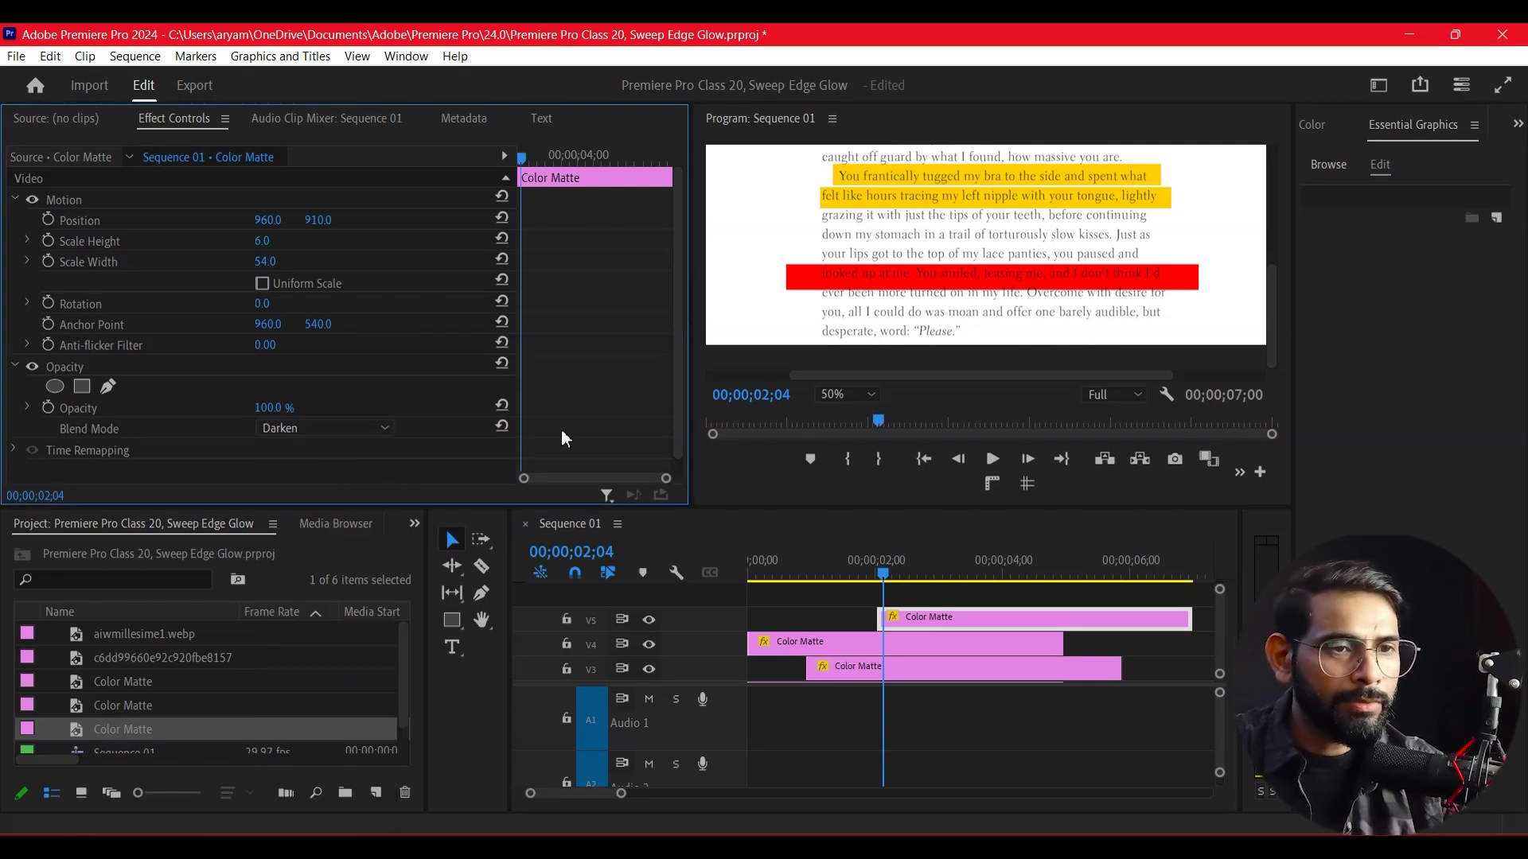
{"action": "left_click_drag", "start_coordinate": [265, 261], "coordinate": [260, 261]}
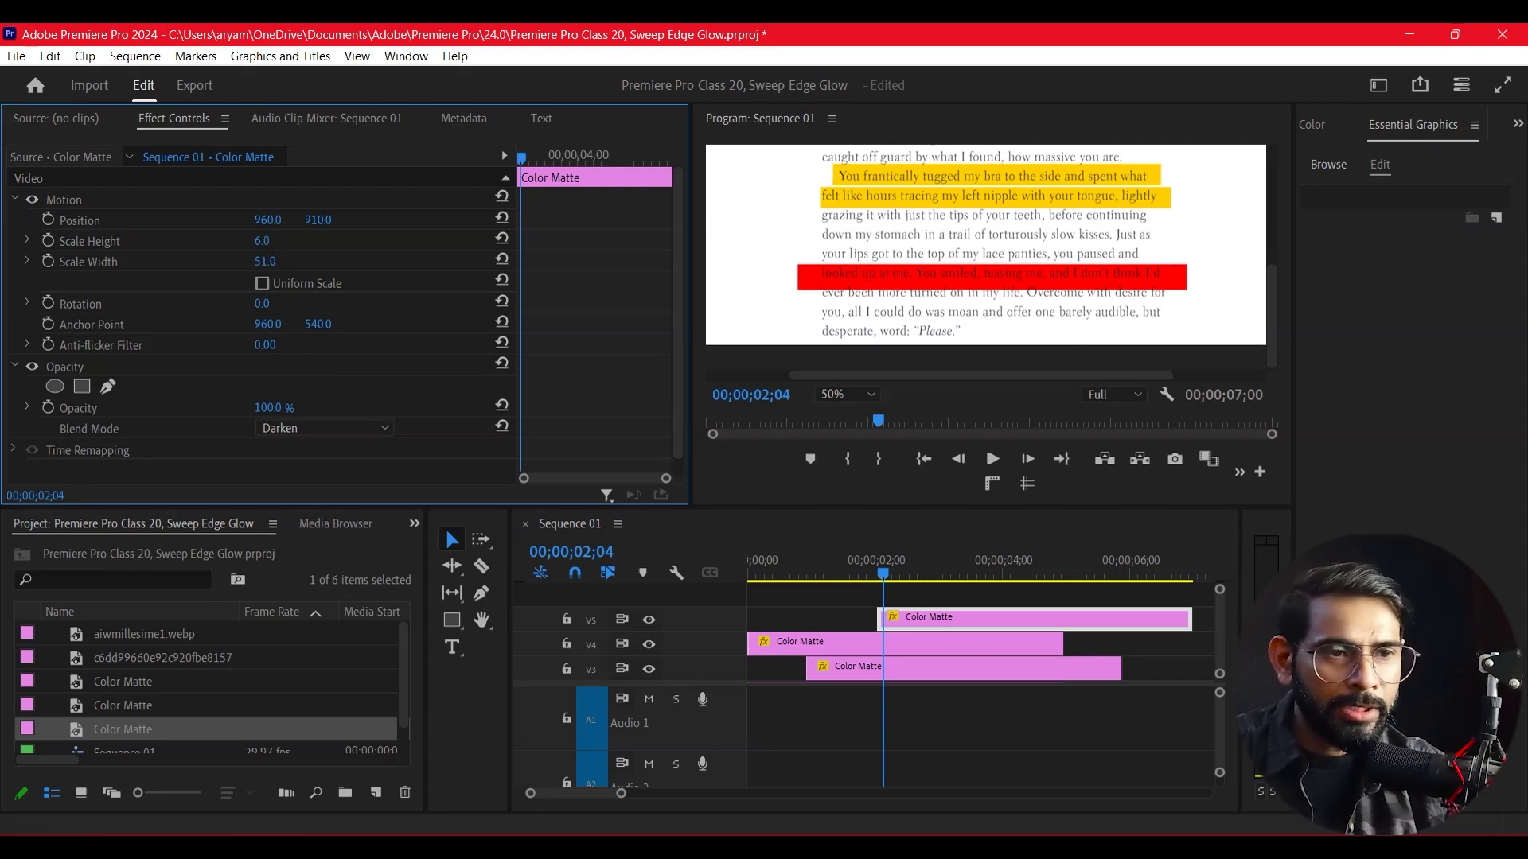
- Thin the red bar to height 5 and nudge it up onto the text line
{"action": "type", "text": "4"}
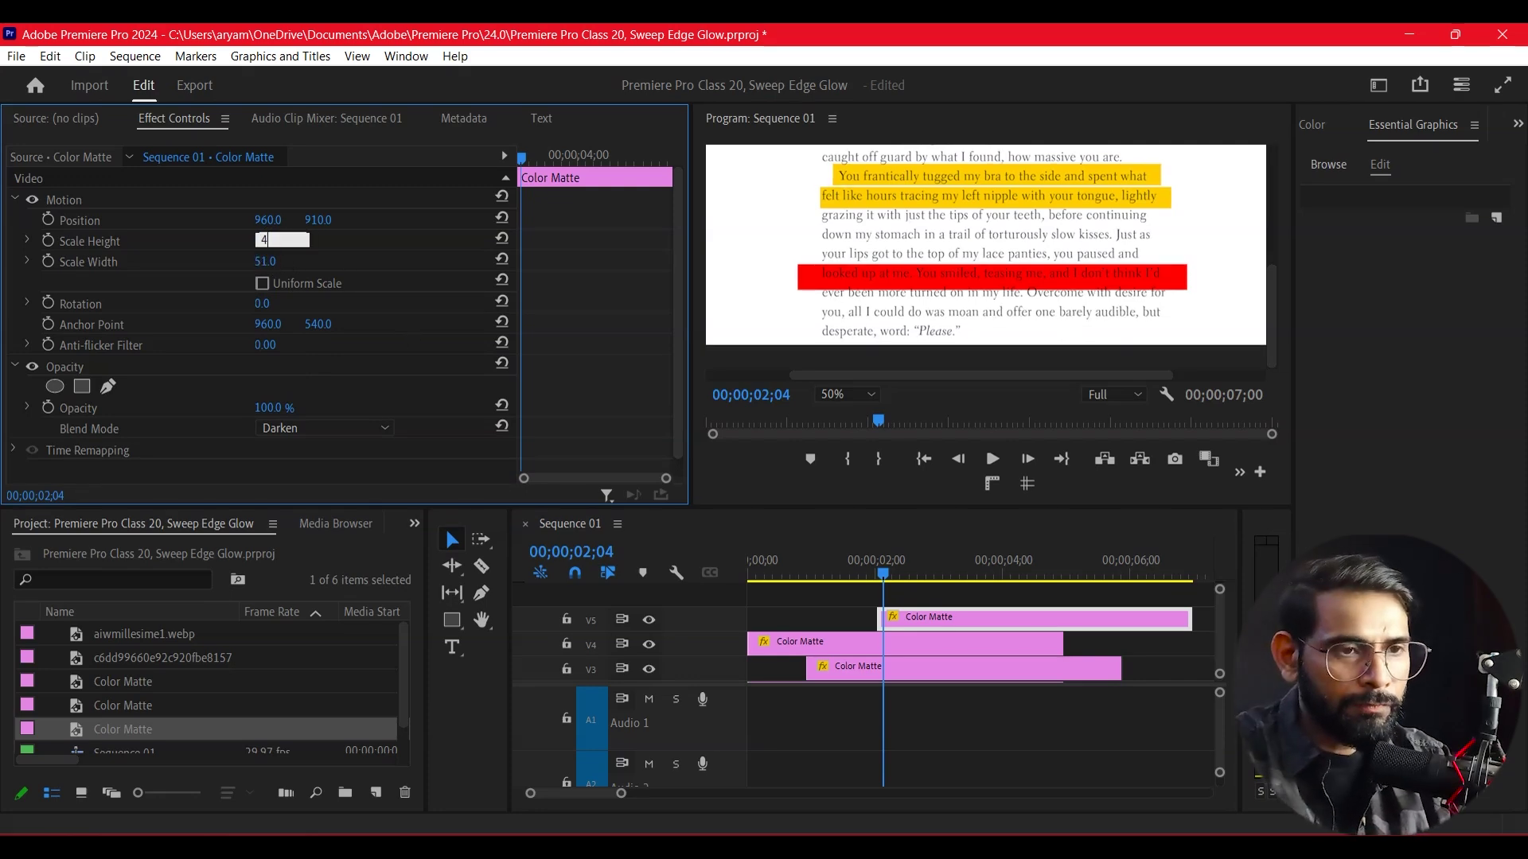
{"action": "key", "text": "Return"}
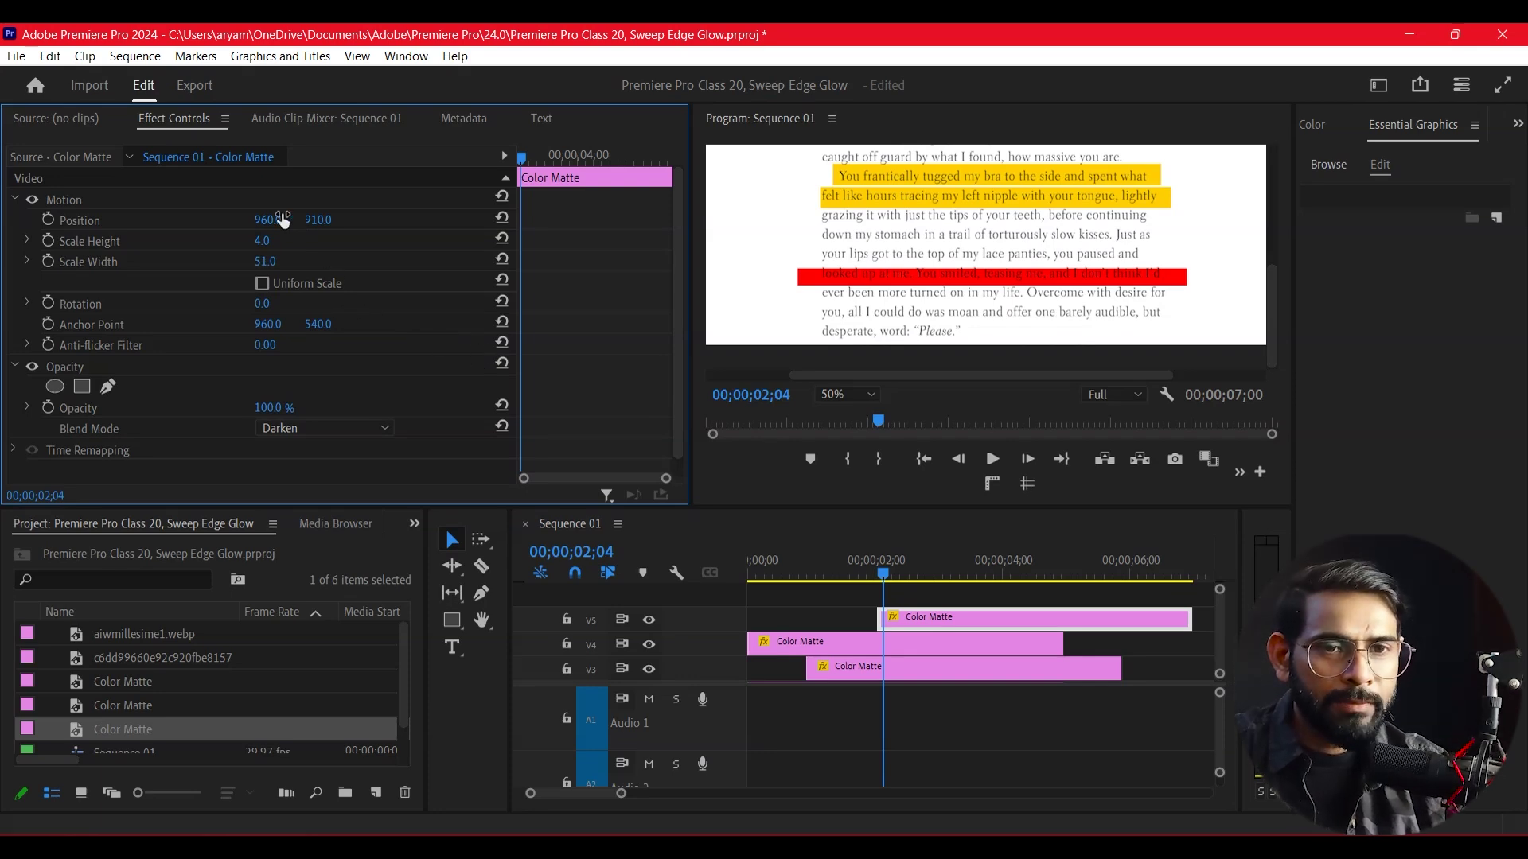
{"action": "left_click_drag", "start_coordinate": [318, 220], "coordinate": [321, 220]}
{"action": "left_click", "coordinate": [261, 241]}
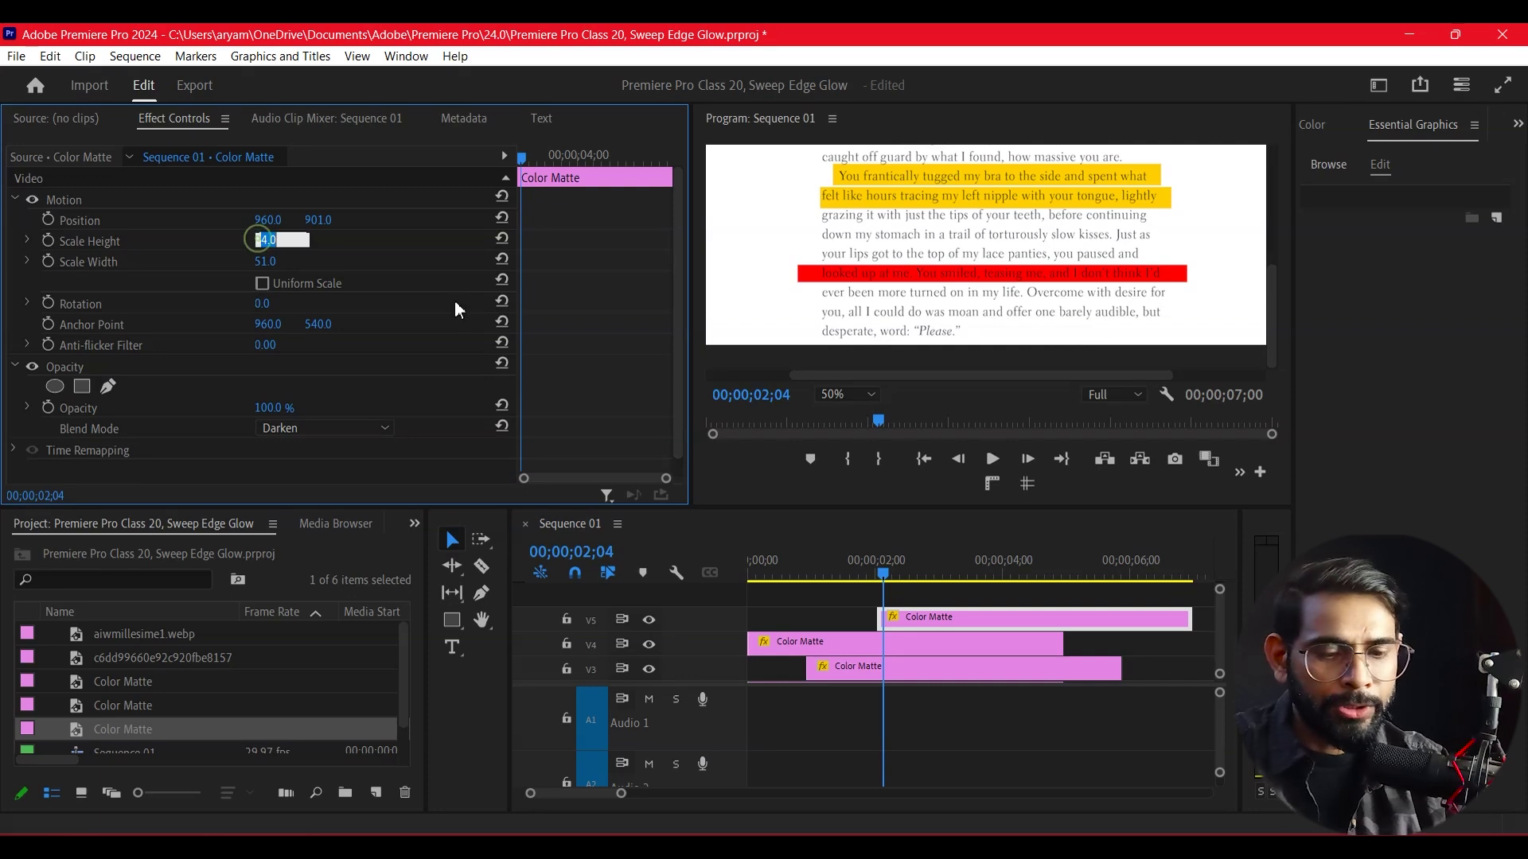
{"action": "type", "text": "5"}
{"action": "key", "text": "Return"}
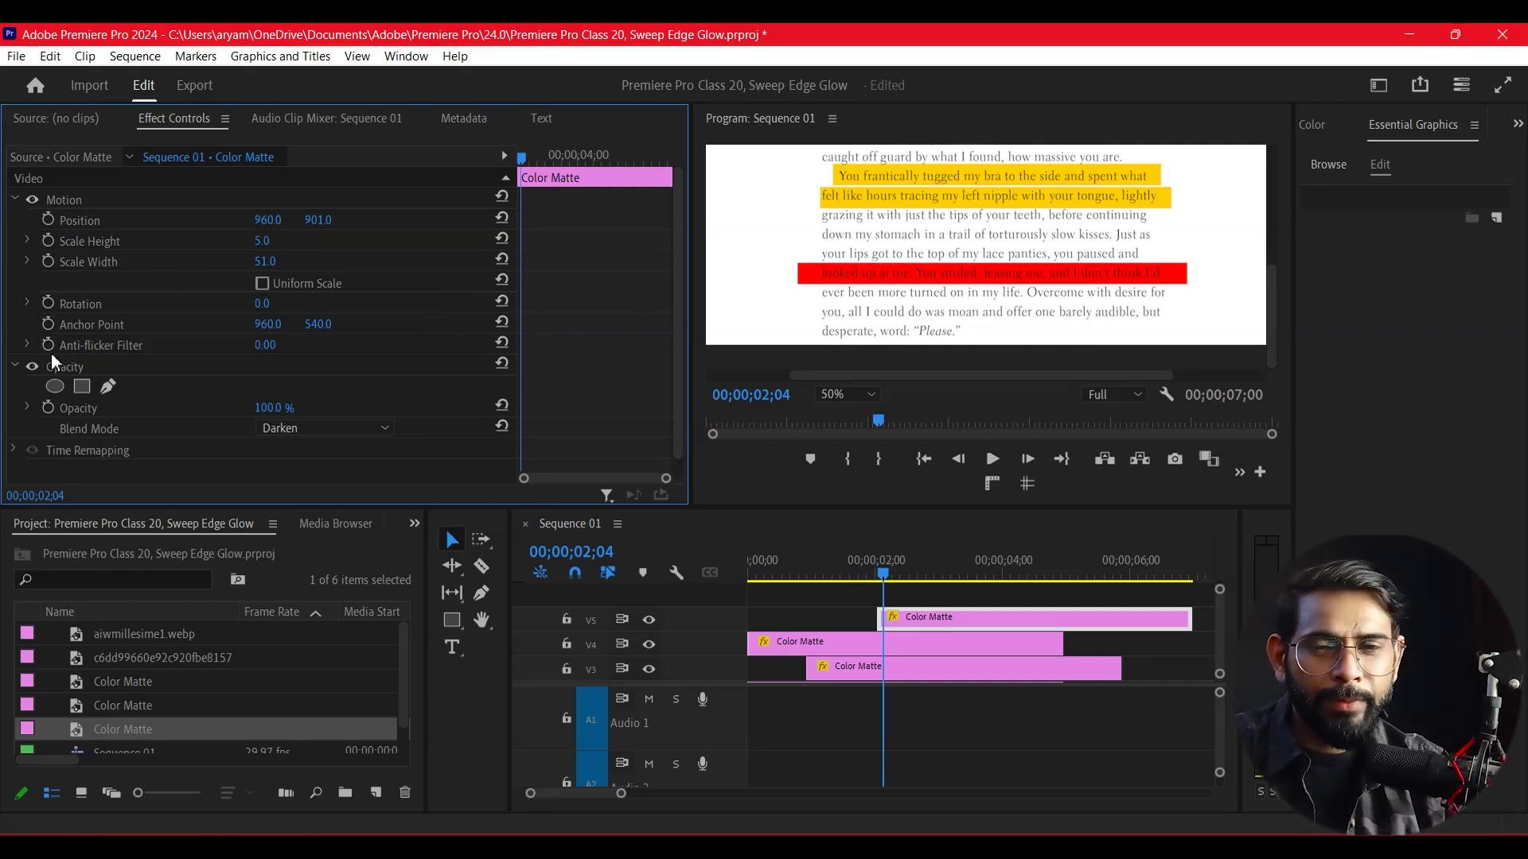
- Move the red bar's anchor point to its left edge and collapse its width to 0
{"action": "left_click", "coordinate": [48, 324]}
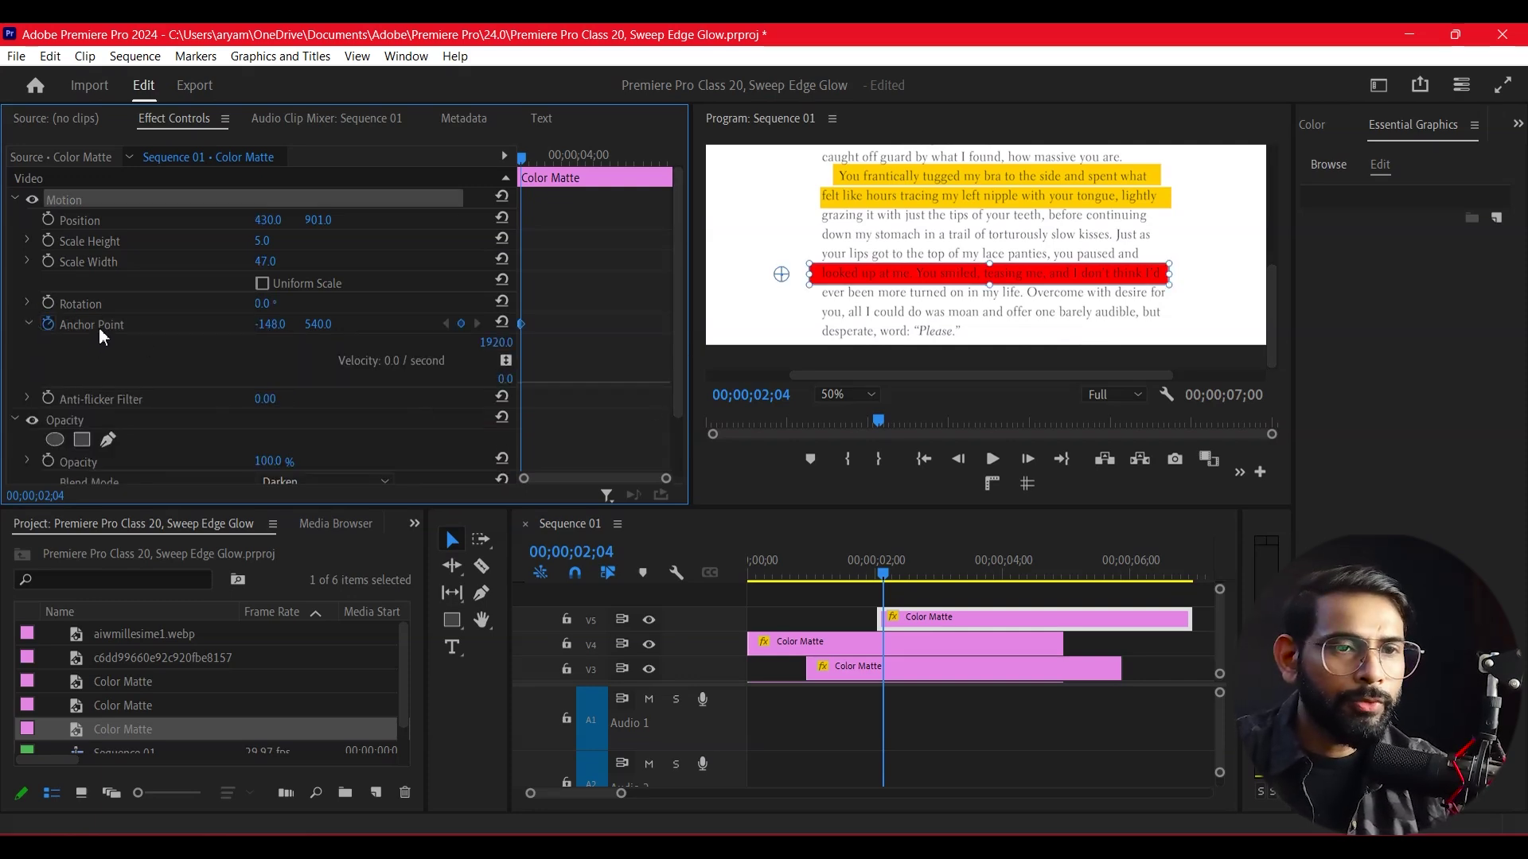
{"action": "left_click", "coordinate": [98, 326]}
{"action": "left_click_drag", "start_coordinate": [782, 278], "coordinate": [811, 275]}
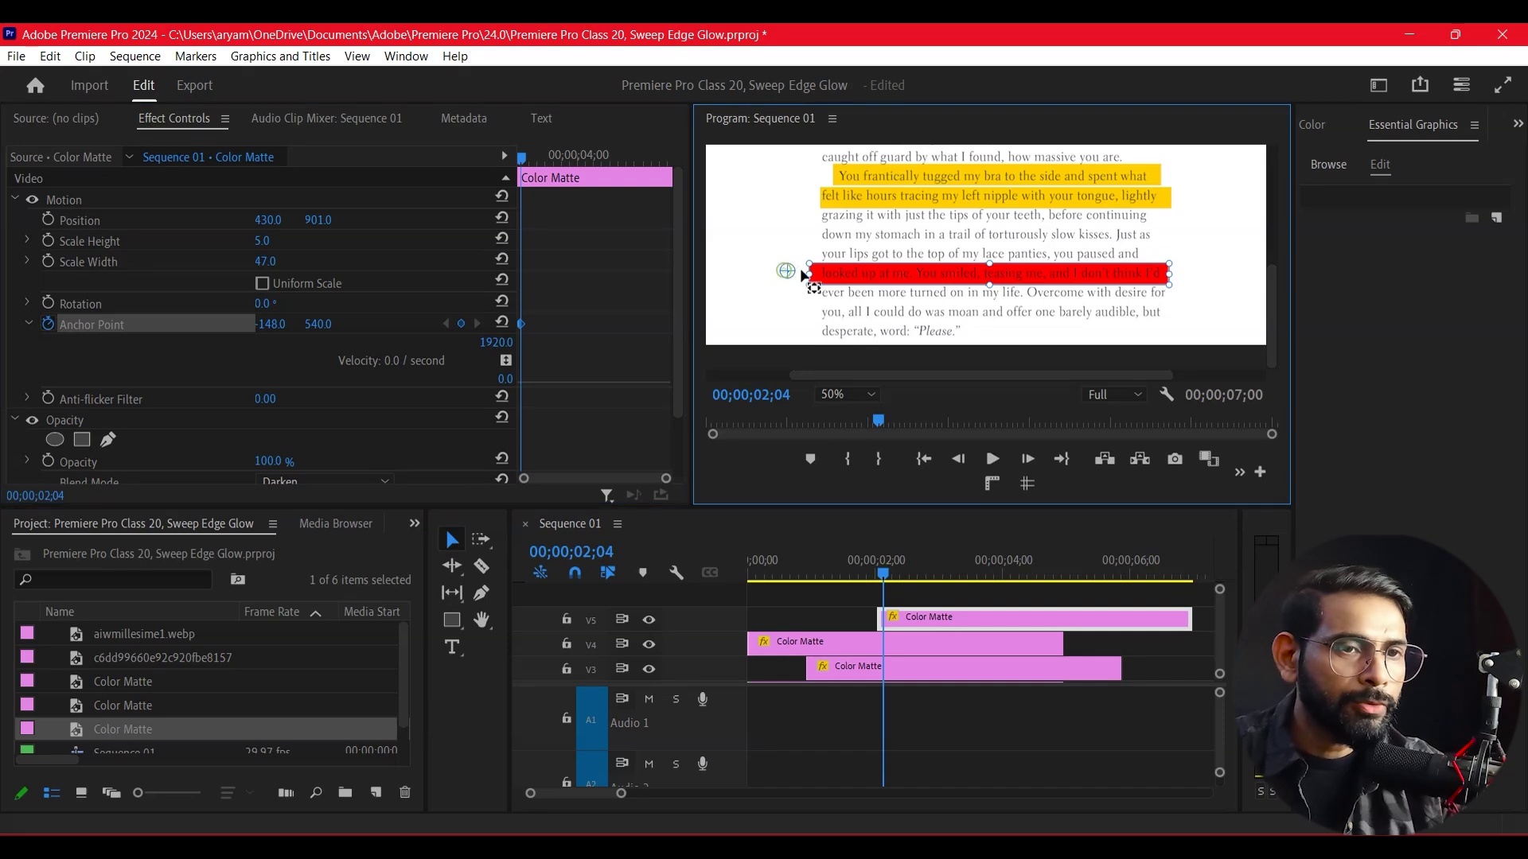
{"action": "left_click_drag", "start_coordinate": [814, 277], "coordinate": [810, 274]}
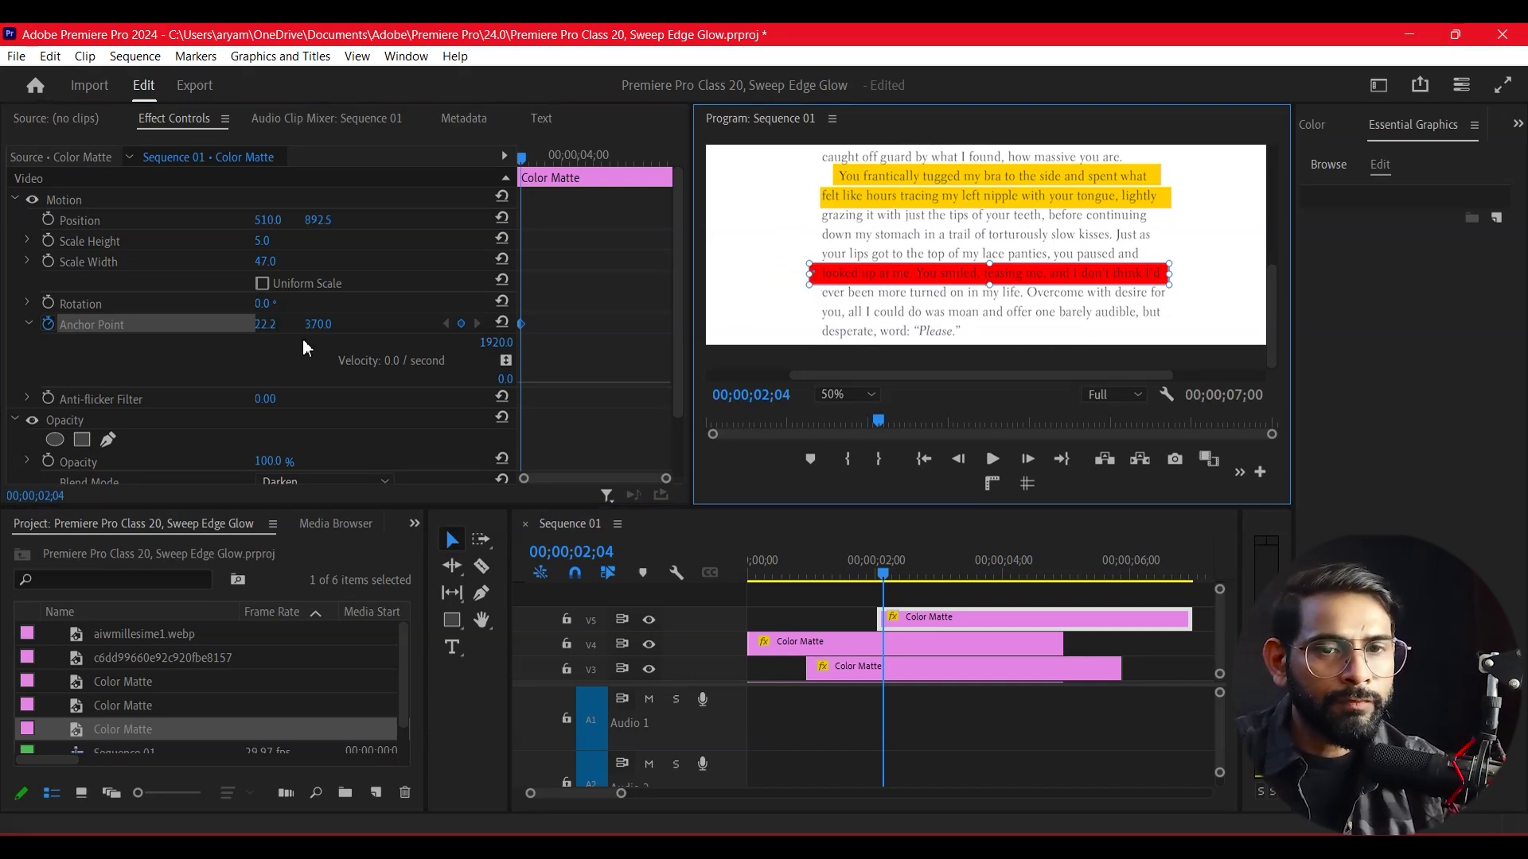
{"action": "left_click", "coordinate": [104, 332]}
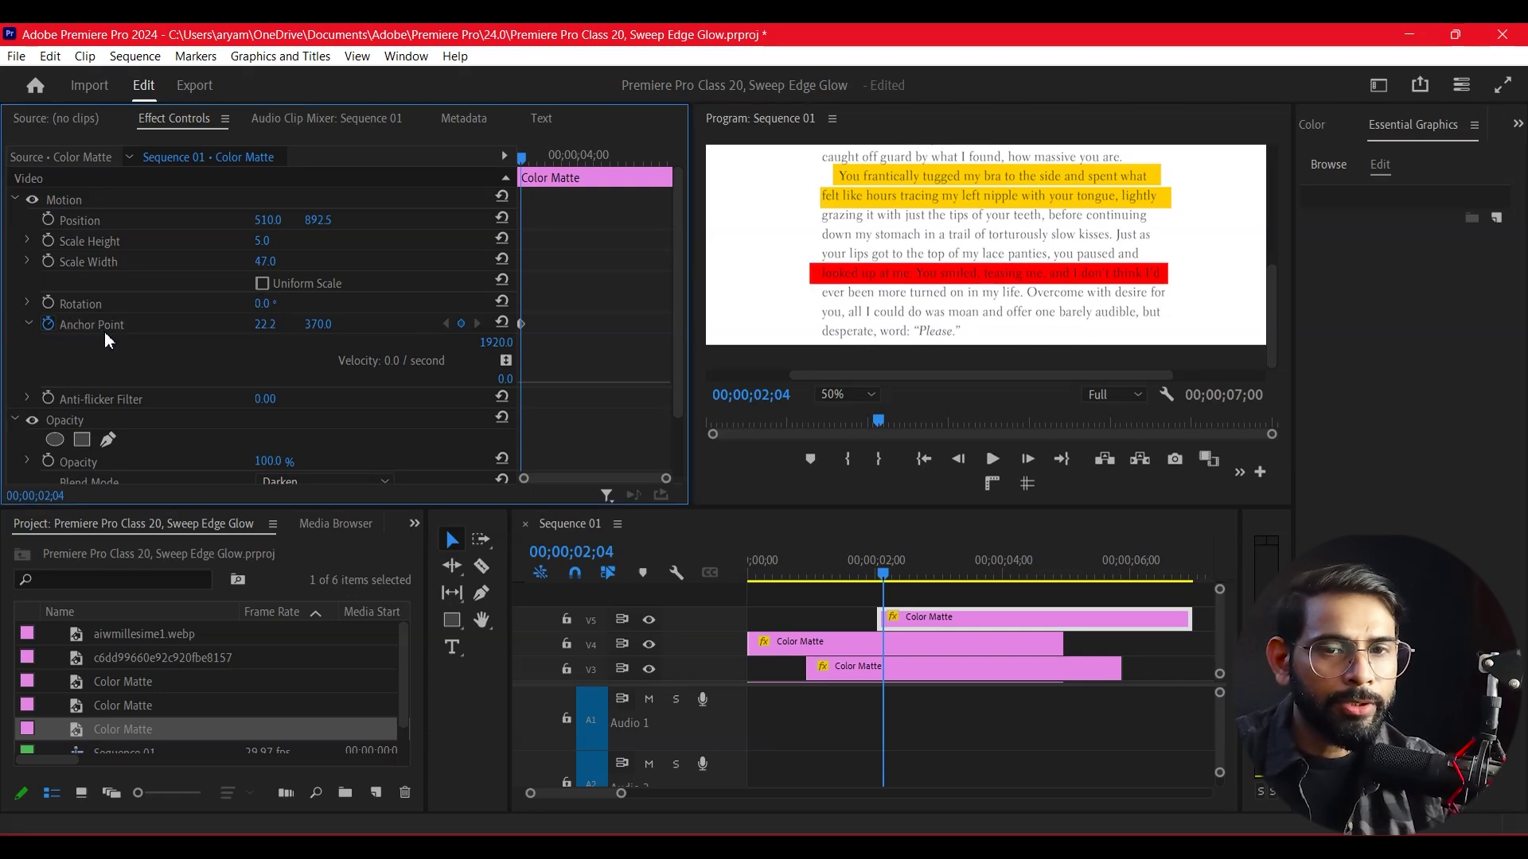
{"action": "left_click", "coordinate": [64, 199]}
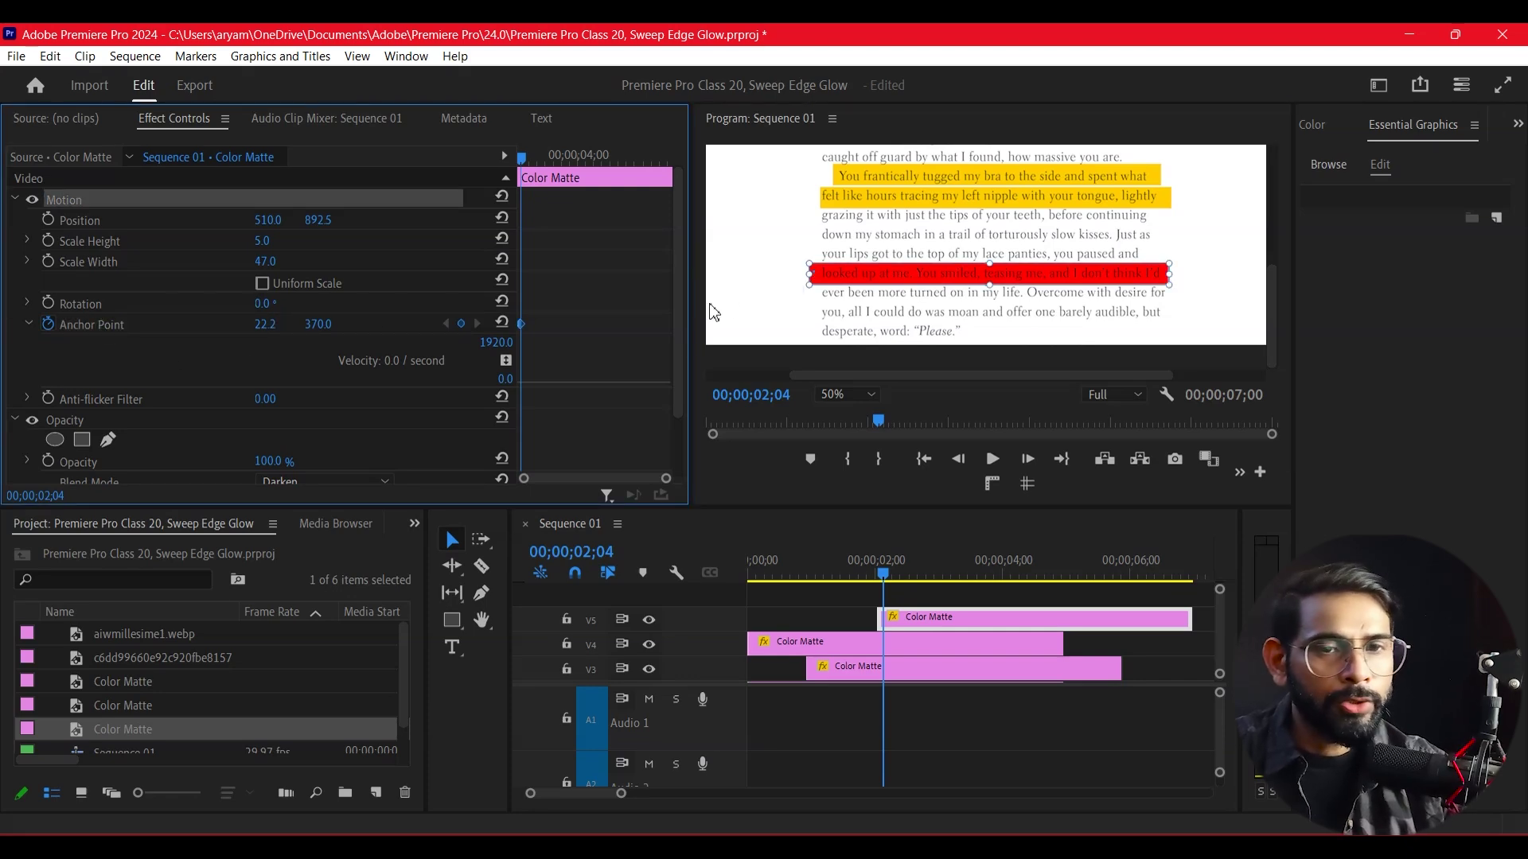
{"action": "mouse_move", "coordinate": [264, 303]}
{"action": "left_mouse_down"}
{"action": "mouse_move", "coordinate": [245, 296]}
{"action": "mouse_move", "coordinate": [282, 304]}
{"action": "mouse_move", "coordinate": [223, 262]}
{"action": "mouse_move", "coordinate": [265, 262]}
{"action": "left_mouse_up"}
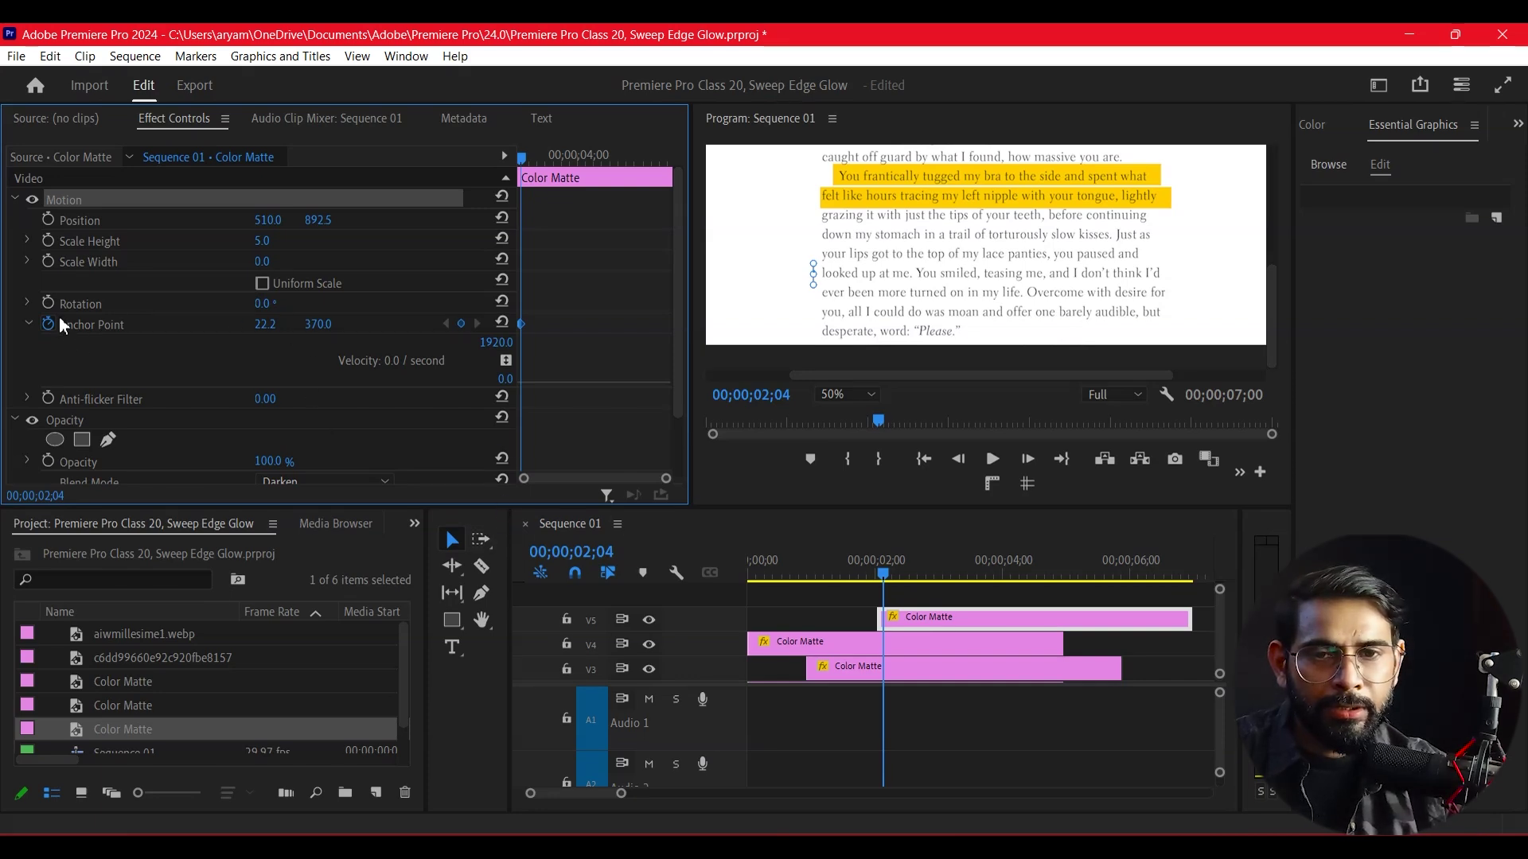
- Animate the red bar's Scale Width from 0 at 02;04 to 47 at 03;21
{"action": "left_click", "coordinate": [48, 261]}
{"action": "left_click", "coordinate": [553, 157]}
{"action": "left_click_drag", "start_coordinate": [556, 156], "coordinate": [568, 158]}
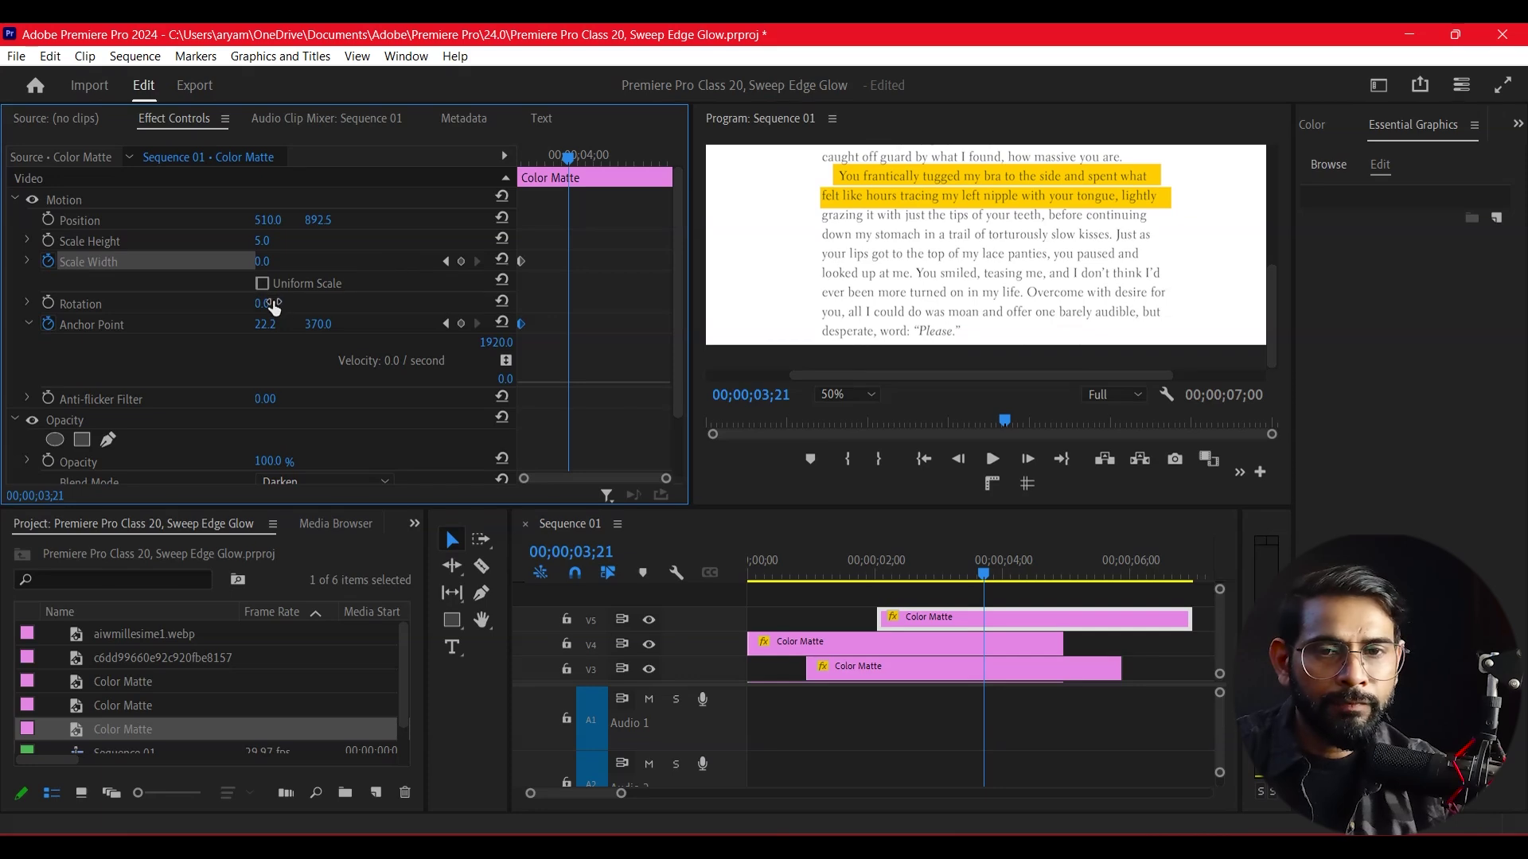
{"action": "left_click_drag", "start_coordinate": [271, 267], "coordinate": [311, 266]}
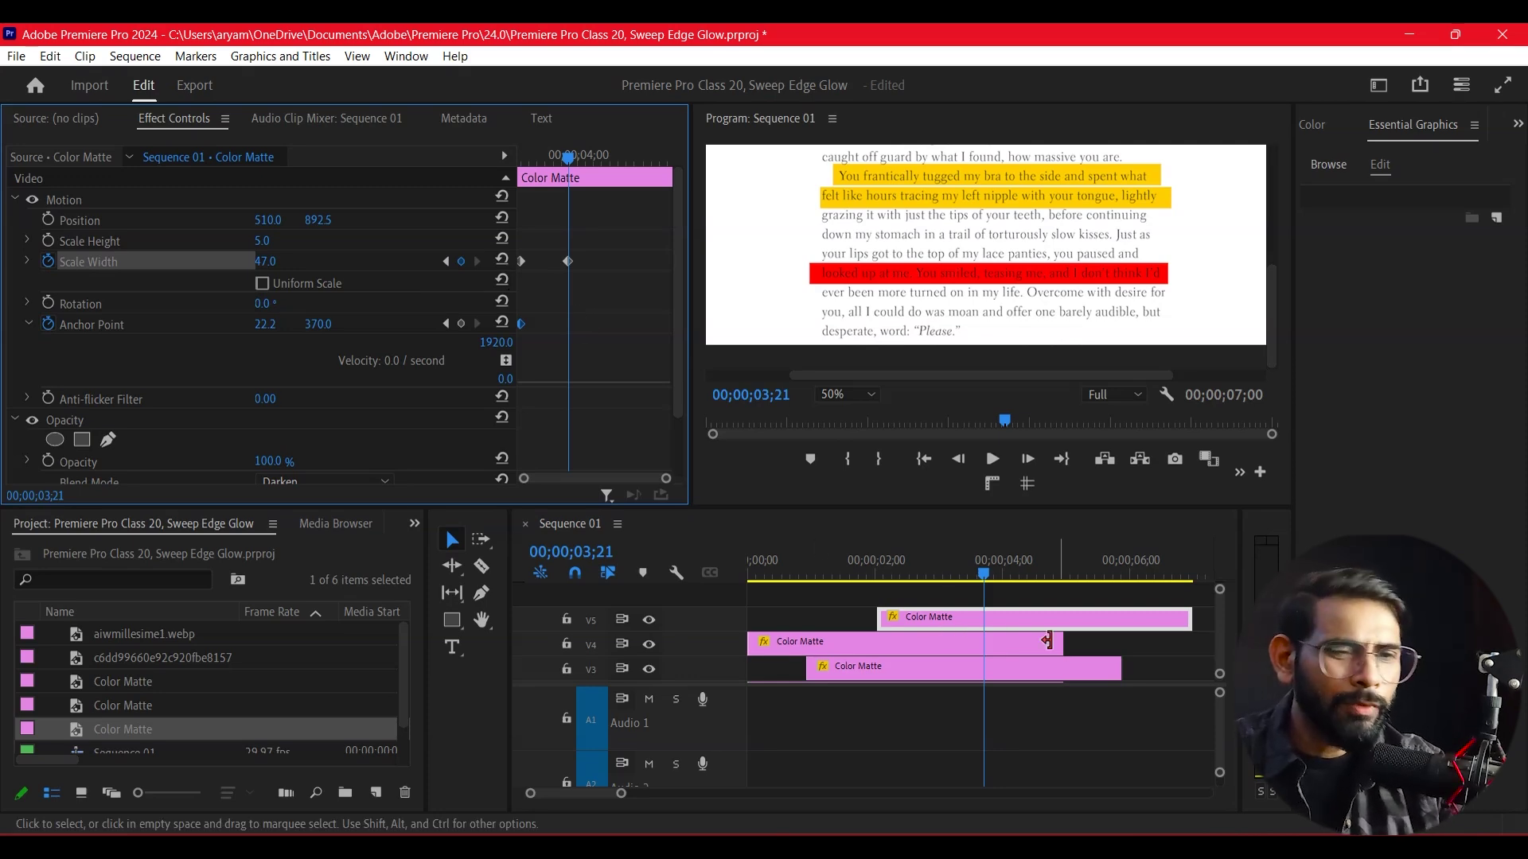
- Preview the red bar's sweep, then place a copy of the clip on new track V6
{"action": "left_click", "coordinate": [866, 587]}
{"action": "left_click_drag", "start_coordinate": [867, 588], "coordinate": [942, 616]}
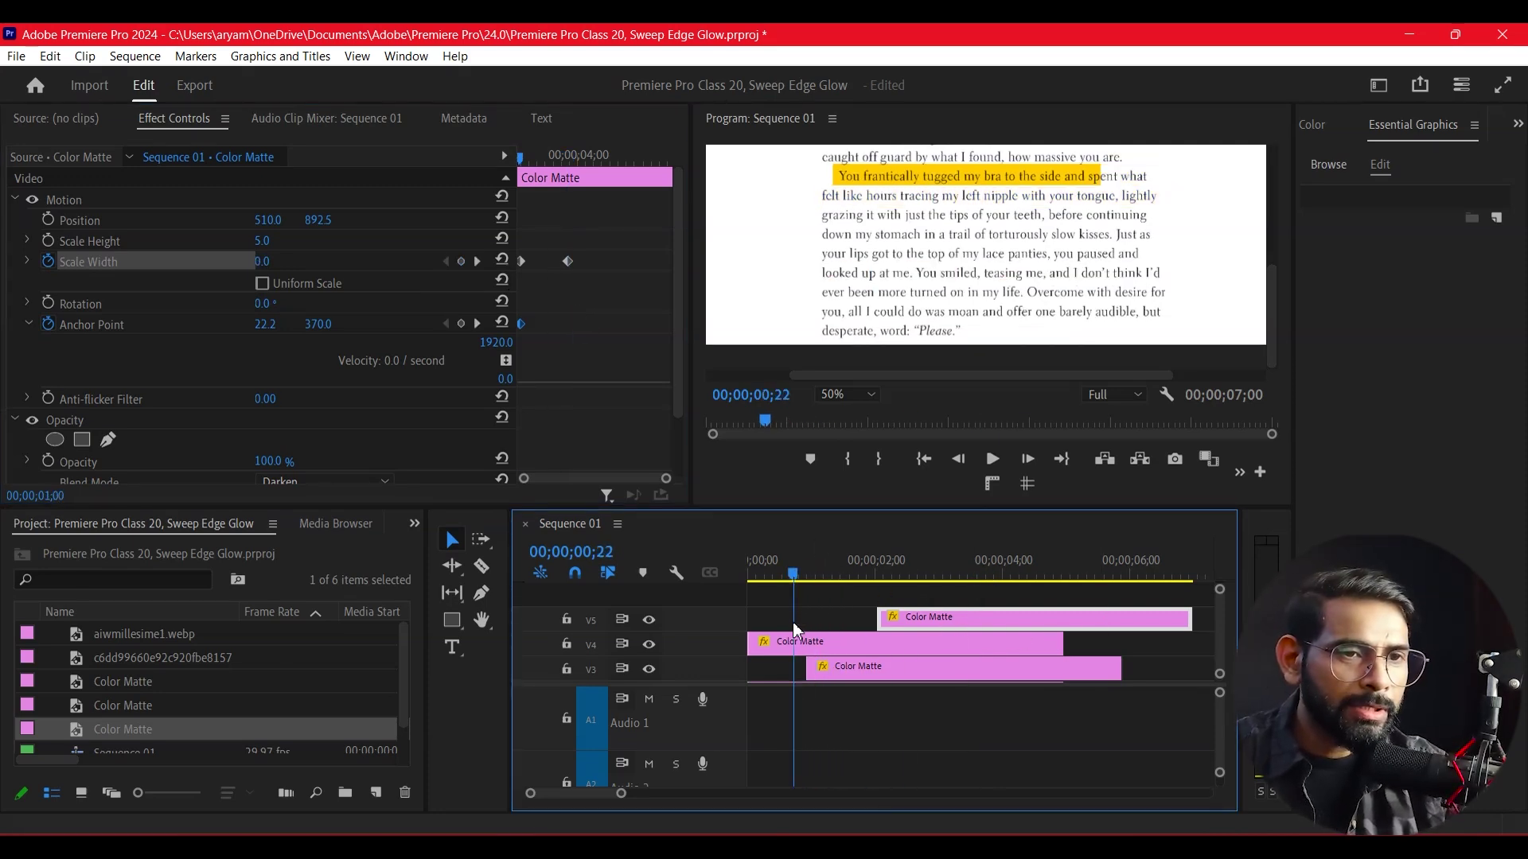
{"action": "left_click_drag", "start_coordinate": [942, 617], "coordinate": [991, 617]}
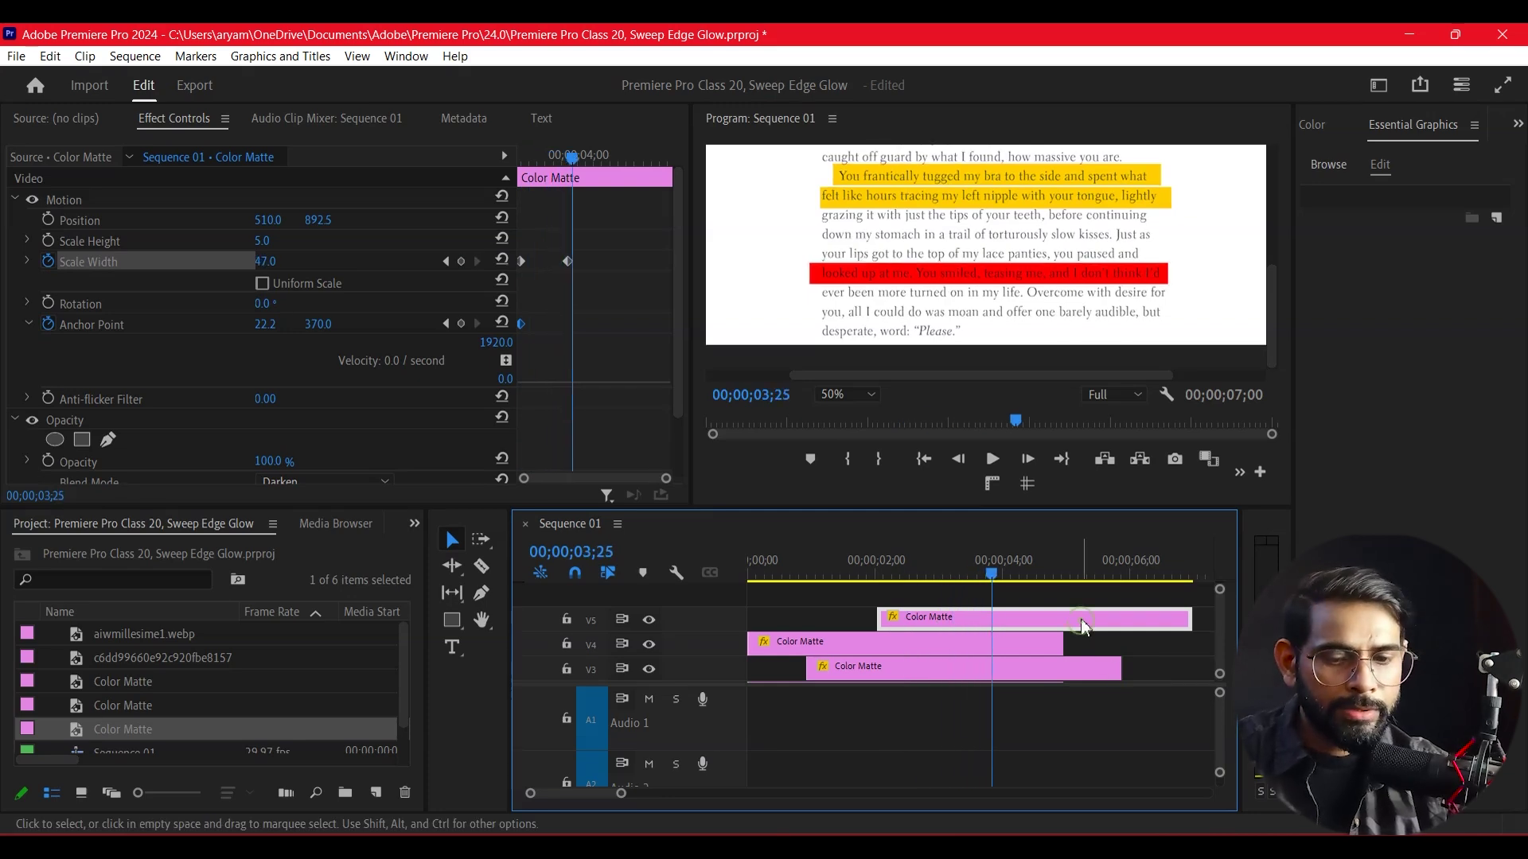
{"action": "left_click_drag", "start_coordinate": [1080, 618], "coordinate": [1045, 603]}
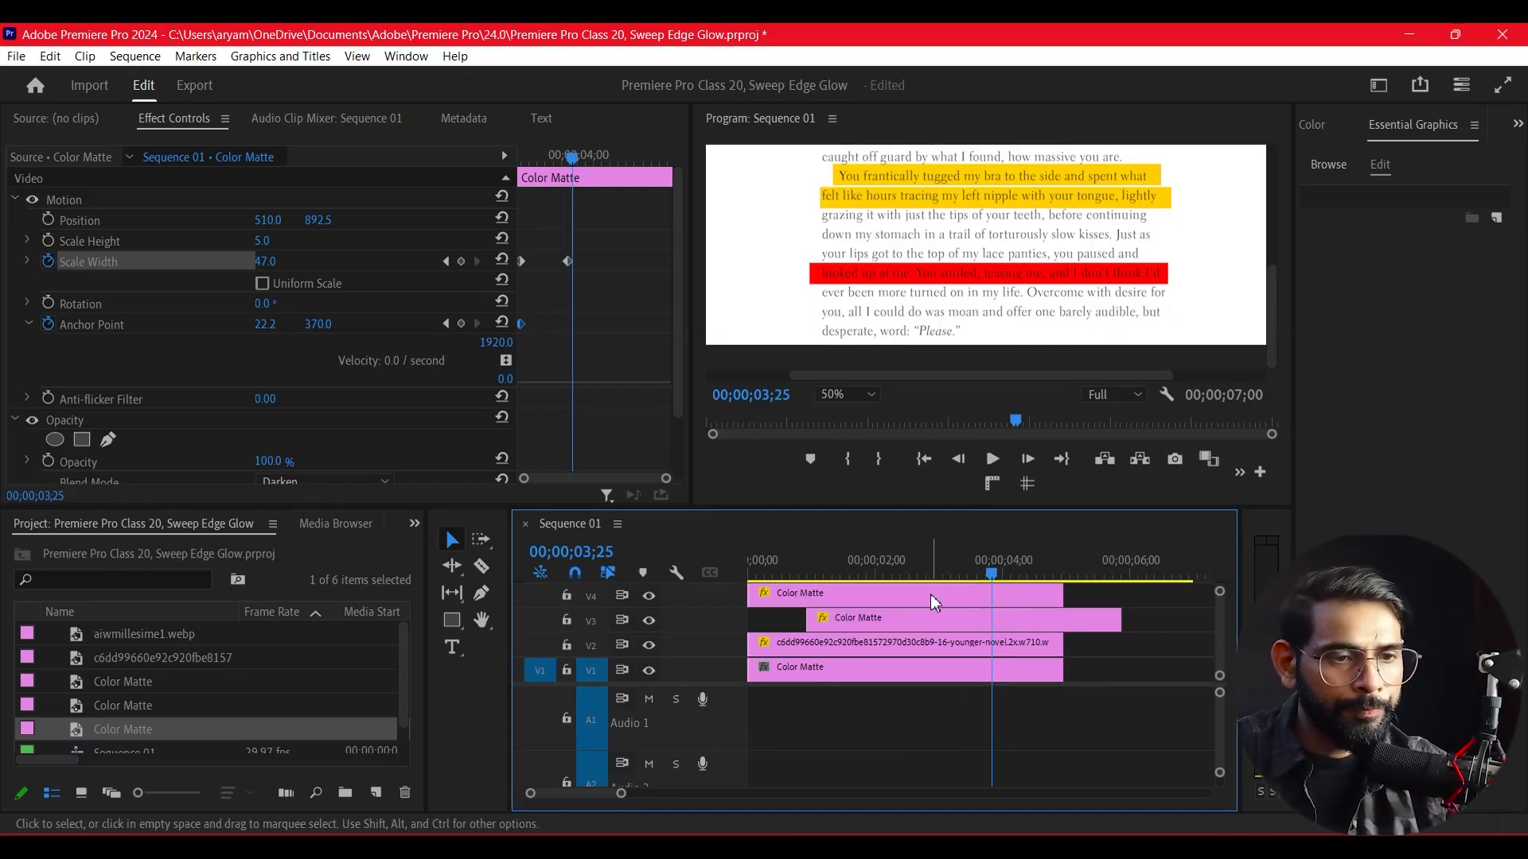
{"action": "mouse_move", "coordinate": [1044, 596]}
{"action": "left_mouse_down"}
{"action": "mouse_move", "coordinate": [1024, 624]}
{"action": "mouse_move", "coordinate": [1050, 611]}
{"action": "left_mouse_up"}
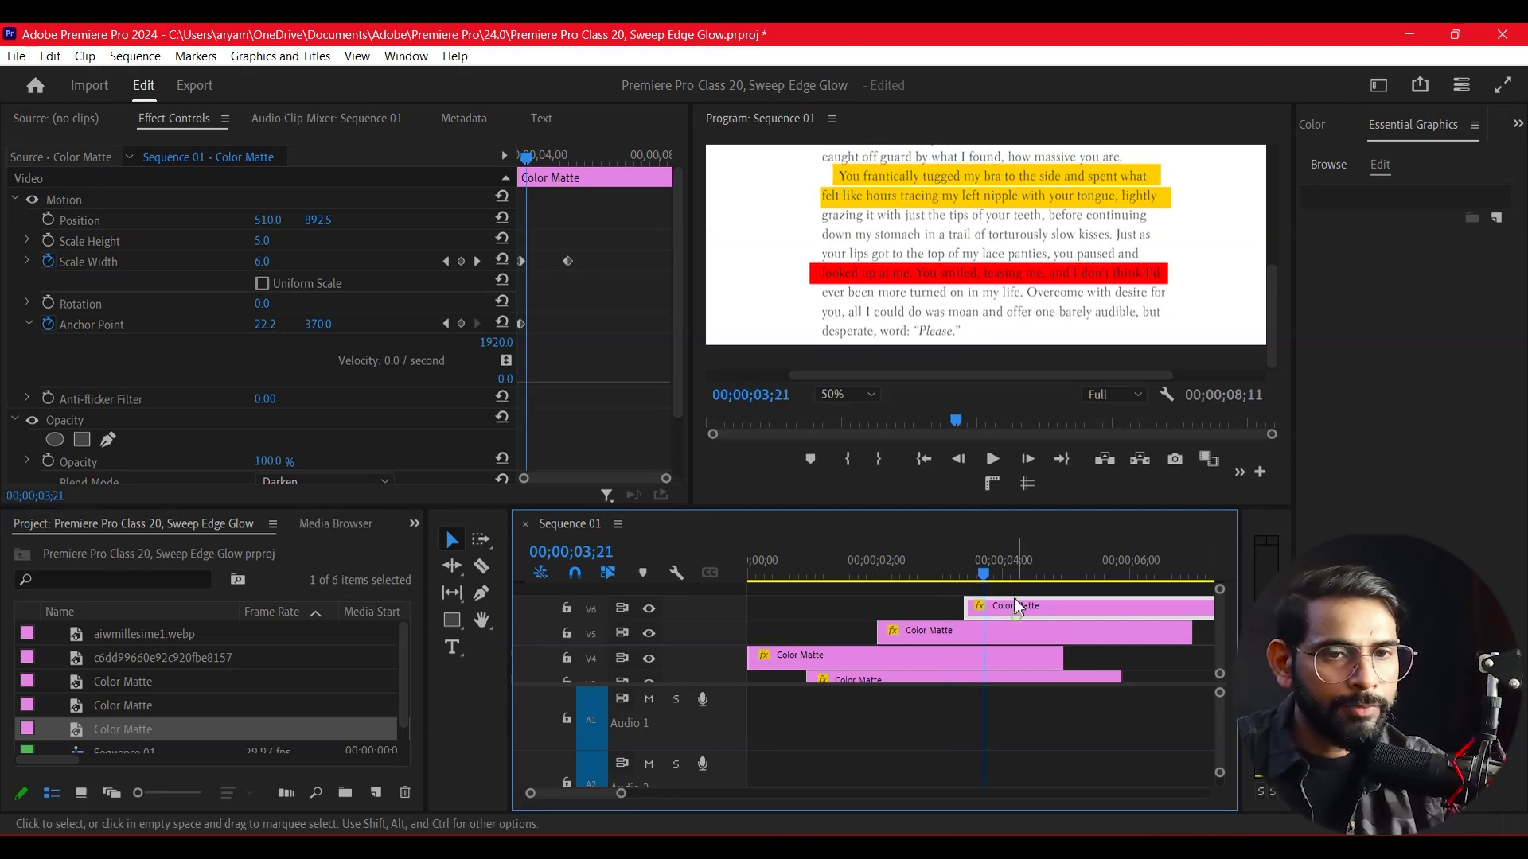
- Lower the copied red bar to position 510, 950.5 on the next line and start it slightly later
{"action": "left_click_drag", "start_coordinate": [318, 221], "coordinate": [315, 225]}
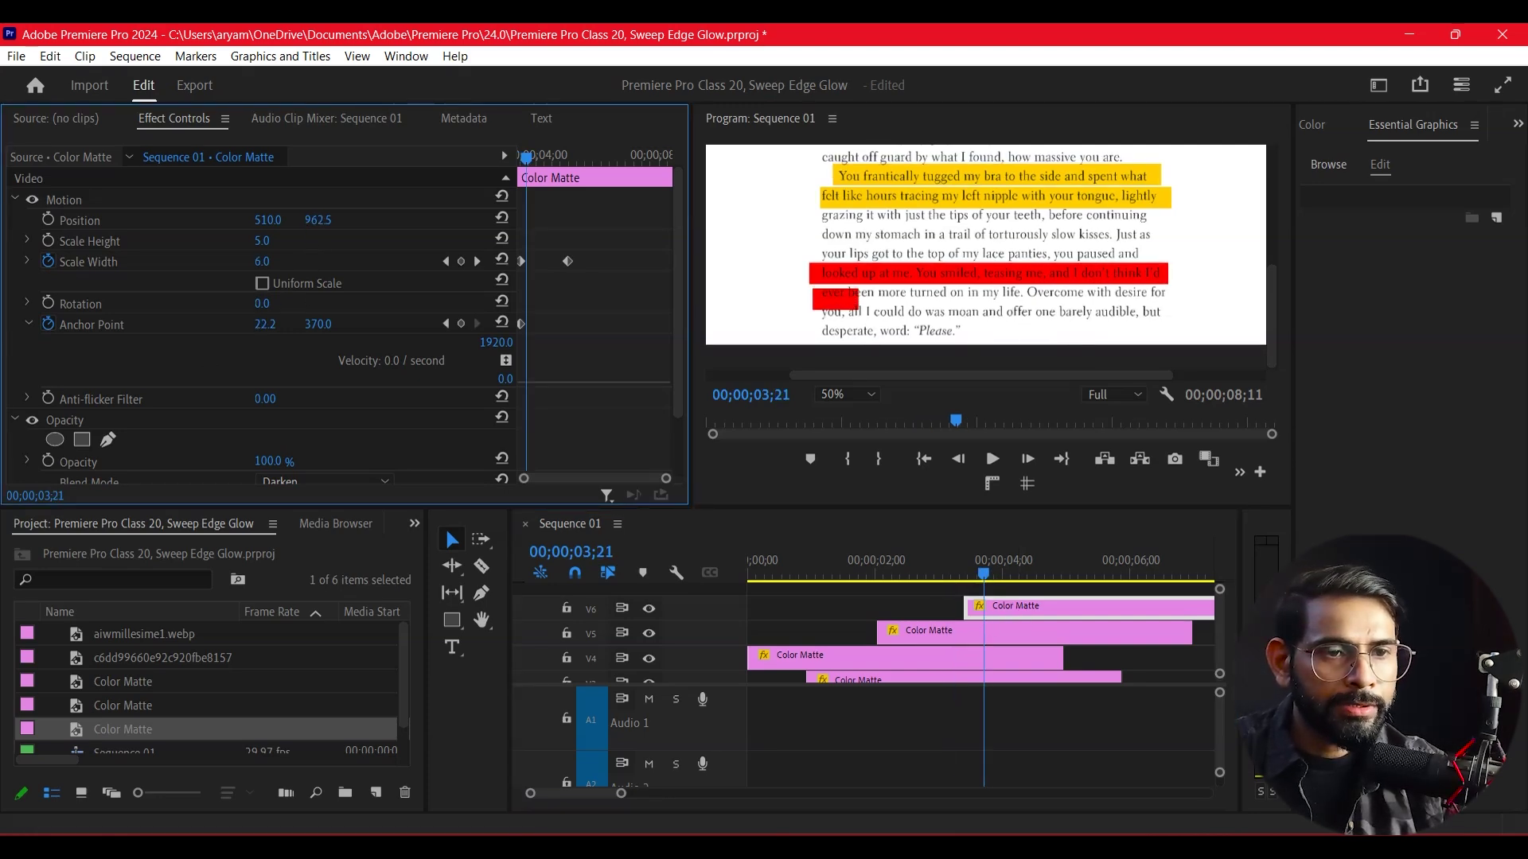
{"action": "left_click_drag", "start_coordinate": [318, 219], "coordinate": [316, 221]}
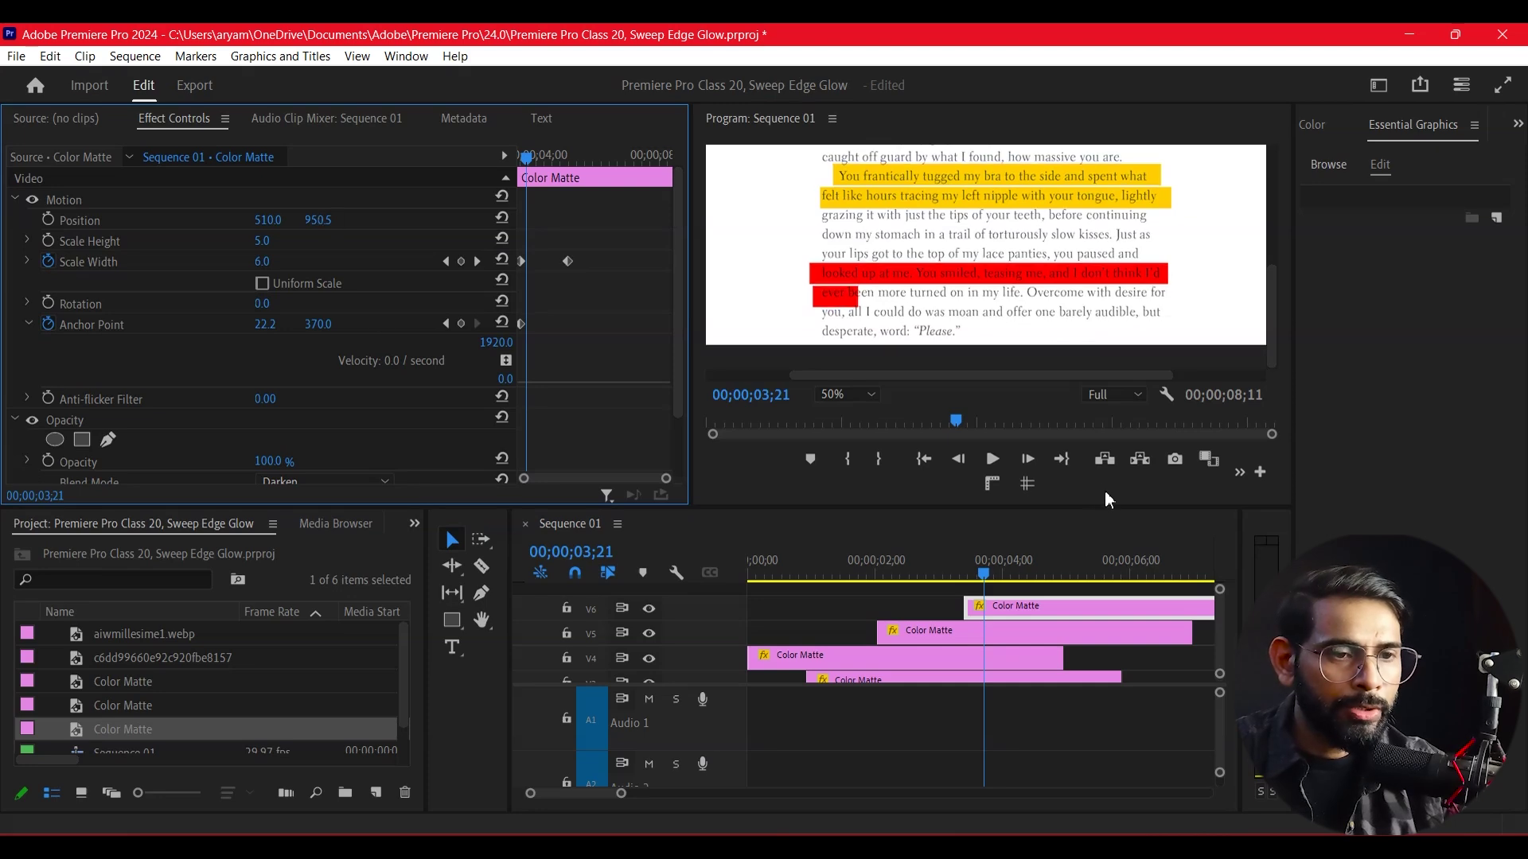
{"action": "left_click", "coordinate": [980, 569]}
{"action": "mouse_move", "coordinate": [949, 578]}
{"action": "left_mouse_down"}
{"action": "mouse_move", "coordinate": [1000, 580]}
{"action": "mouse_move", "coordinate": [981, 565]}
{"action": "left_mouse_up"}
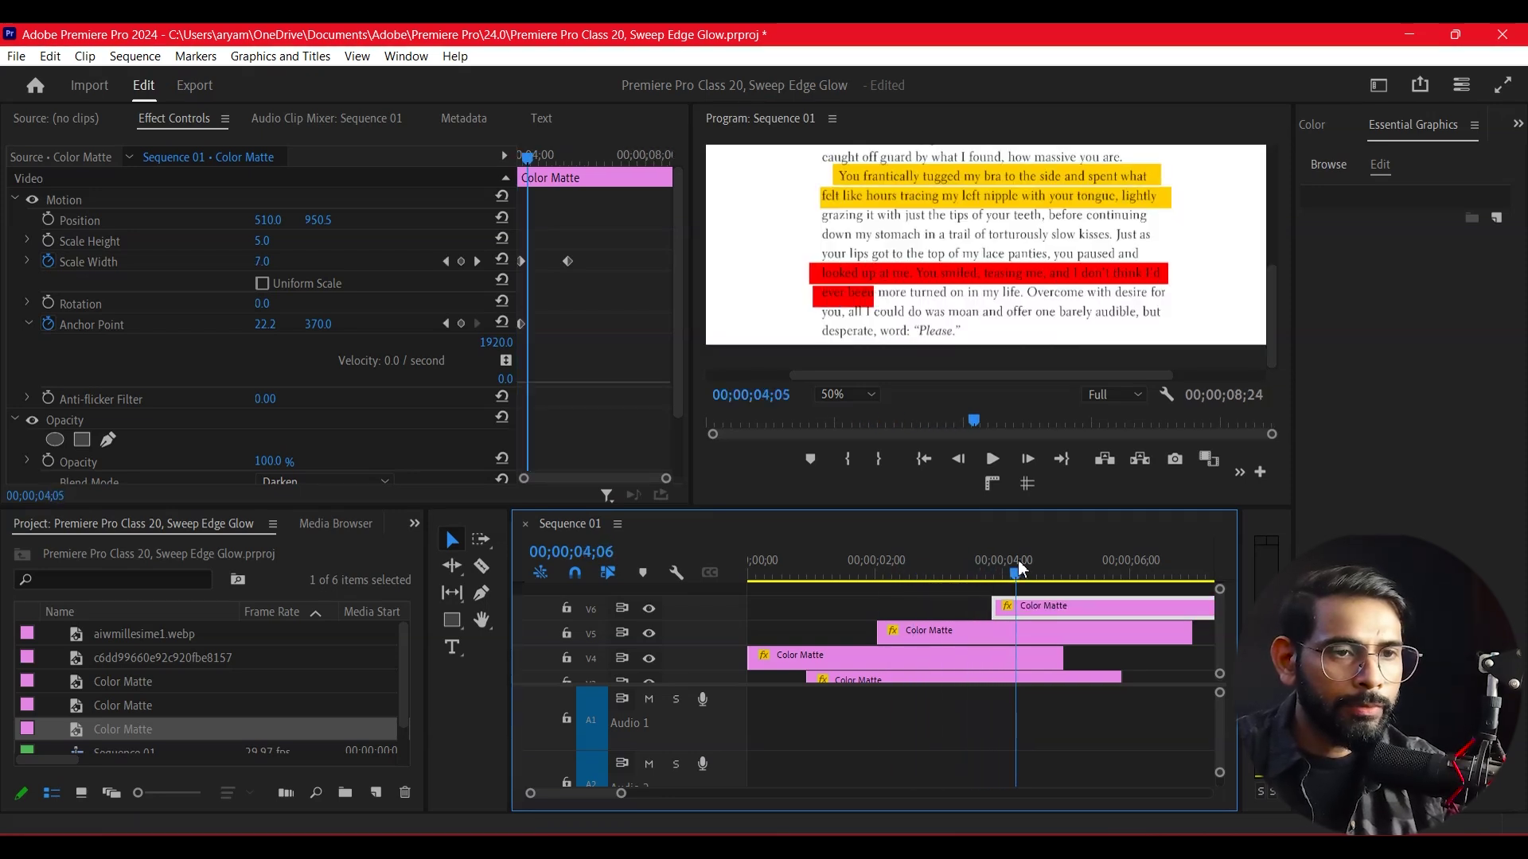
{"action": "left_click_drag", "start_coordinate": [980, 563], "coordinate": [1085, 566]}
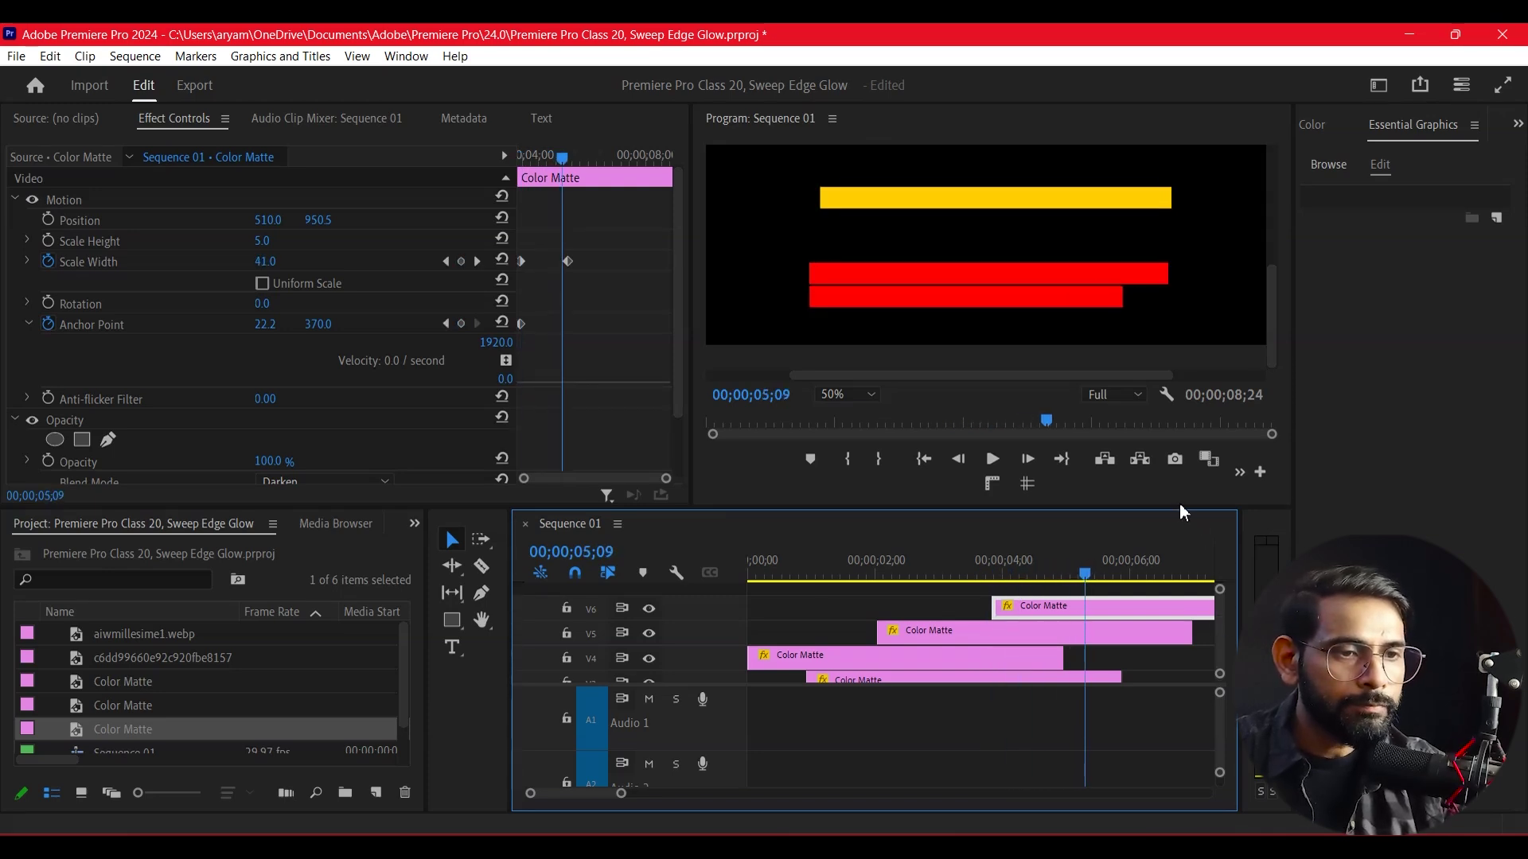
- Extend every clip on V1–V6 to end together at 00;00;09;00, then return to the start
{"action": "left_click_drag", "start_coordinate": [1180, 511], "coordinate": [1181, 320]}
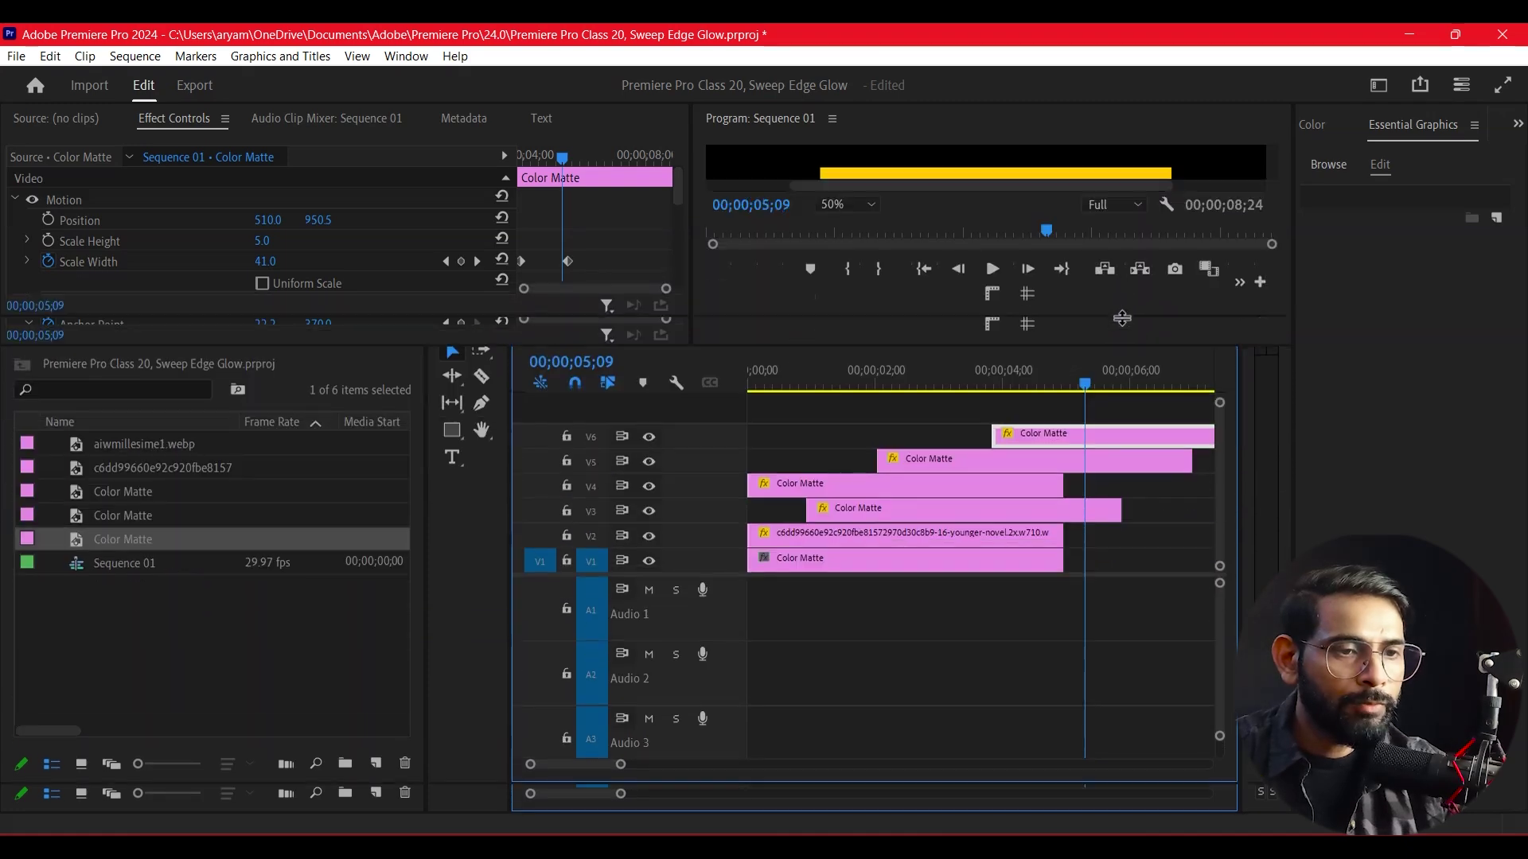
{"action": "left_click_drag", "start_coordinate": [1062, 573], "coordinate": [1050, 571]}
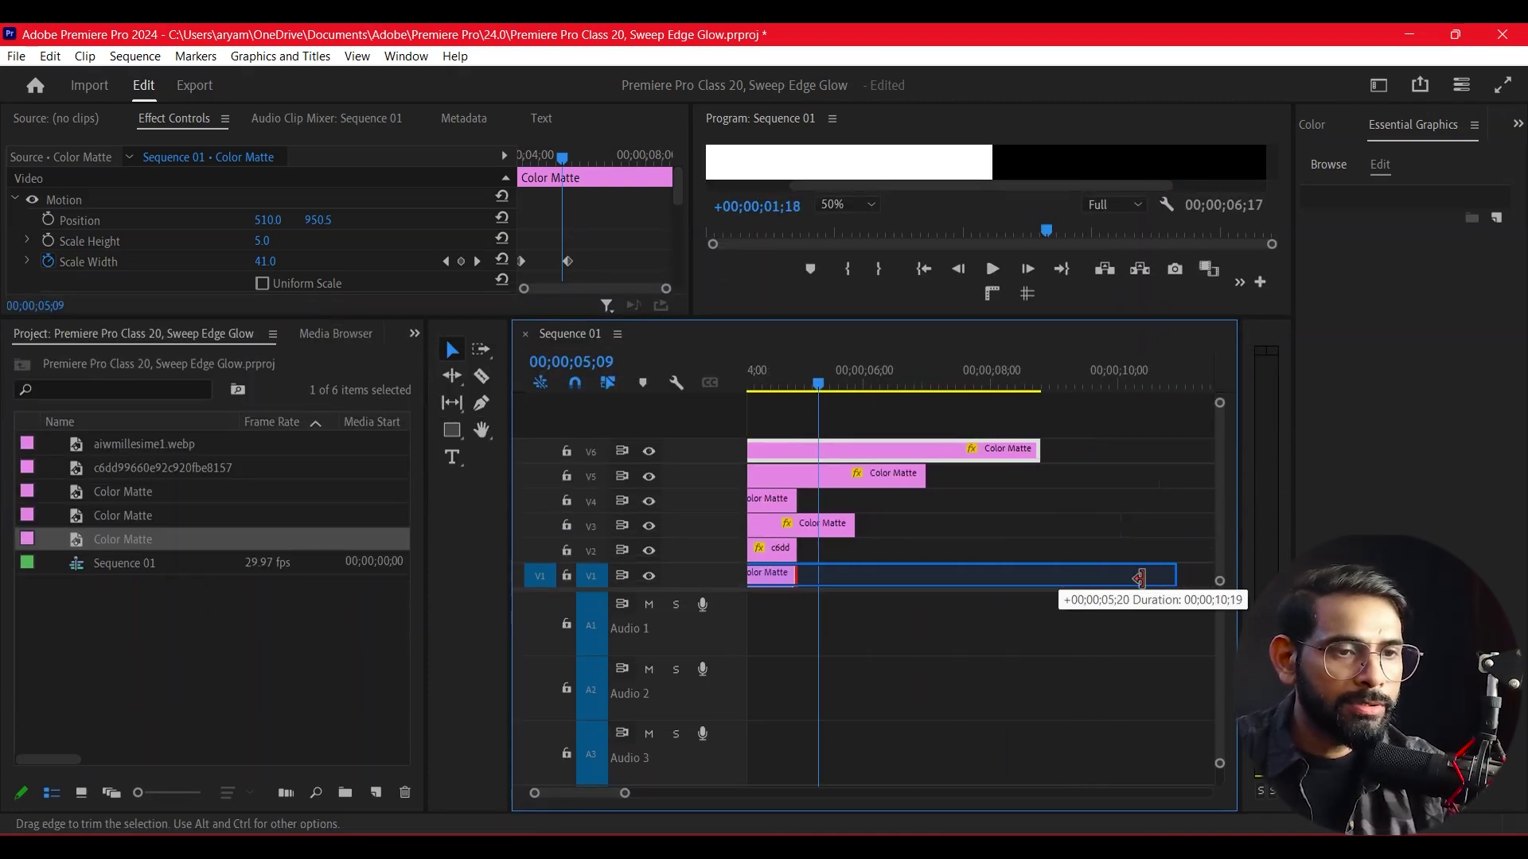
{"action": "left_click_drag", "start_coordinate": [790, 550], "coordinate": [1046, 551]}
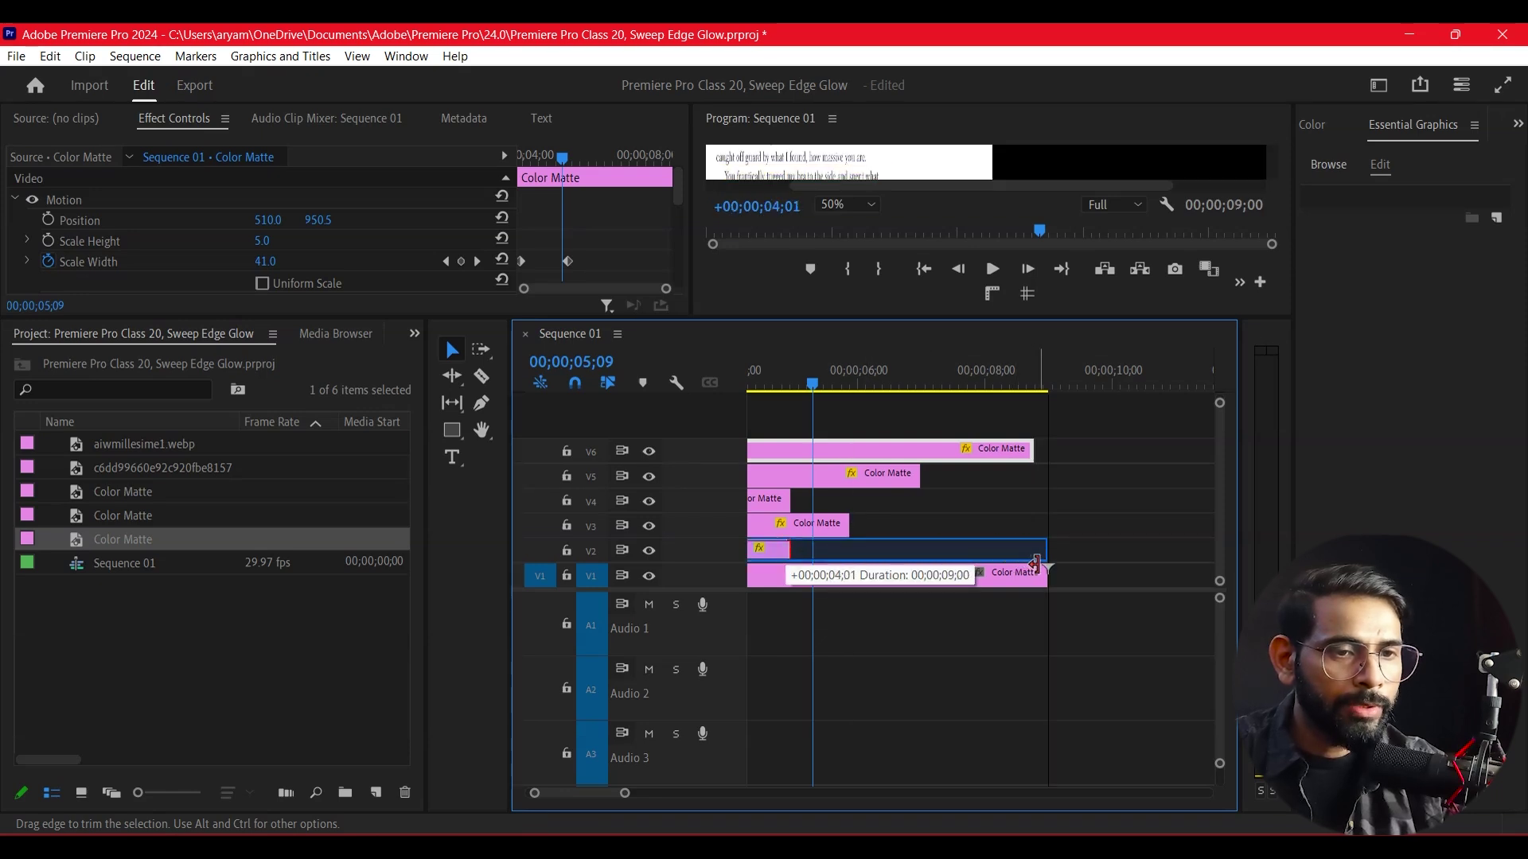
{"action": "left_click_drag", "start_coordinate": [858, 526], "coordinate": [901, 525]}
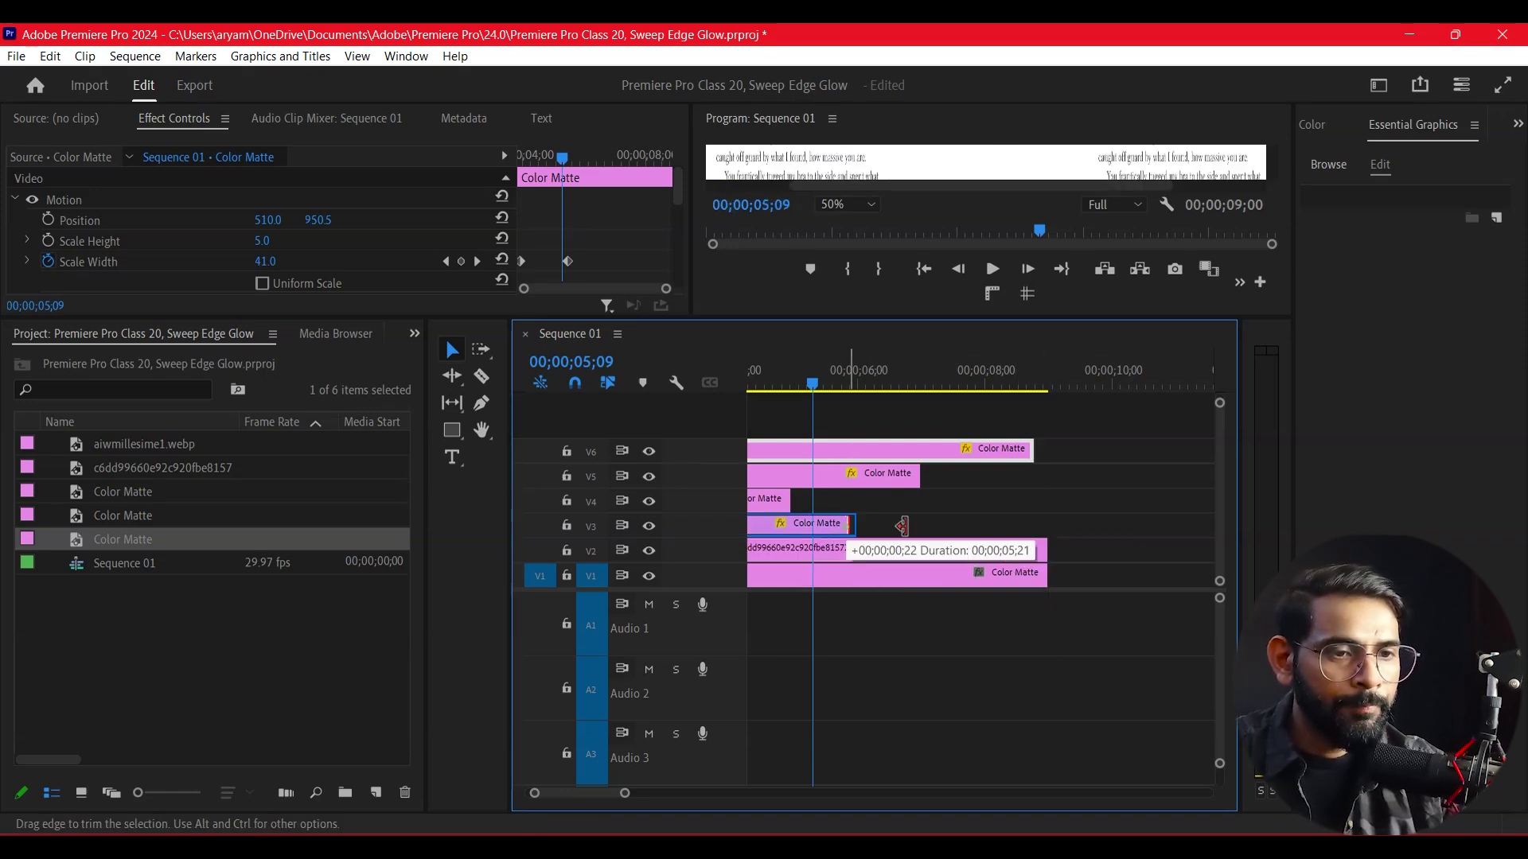
{"action": "left_click_drag", "start_coordinate": [1019, 524], "coordinate": [1047, 525]}
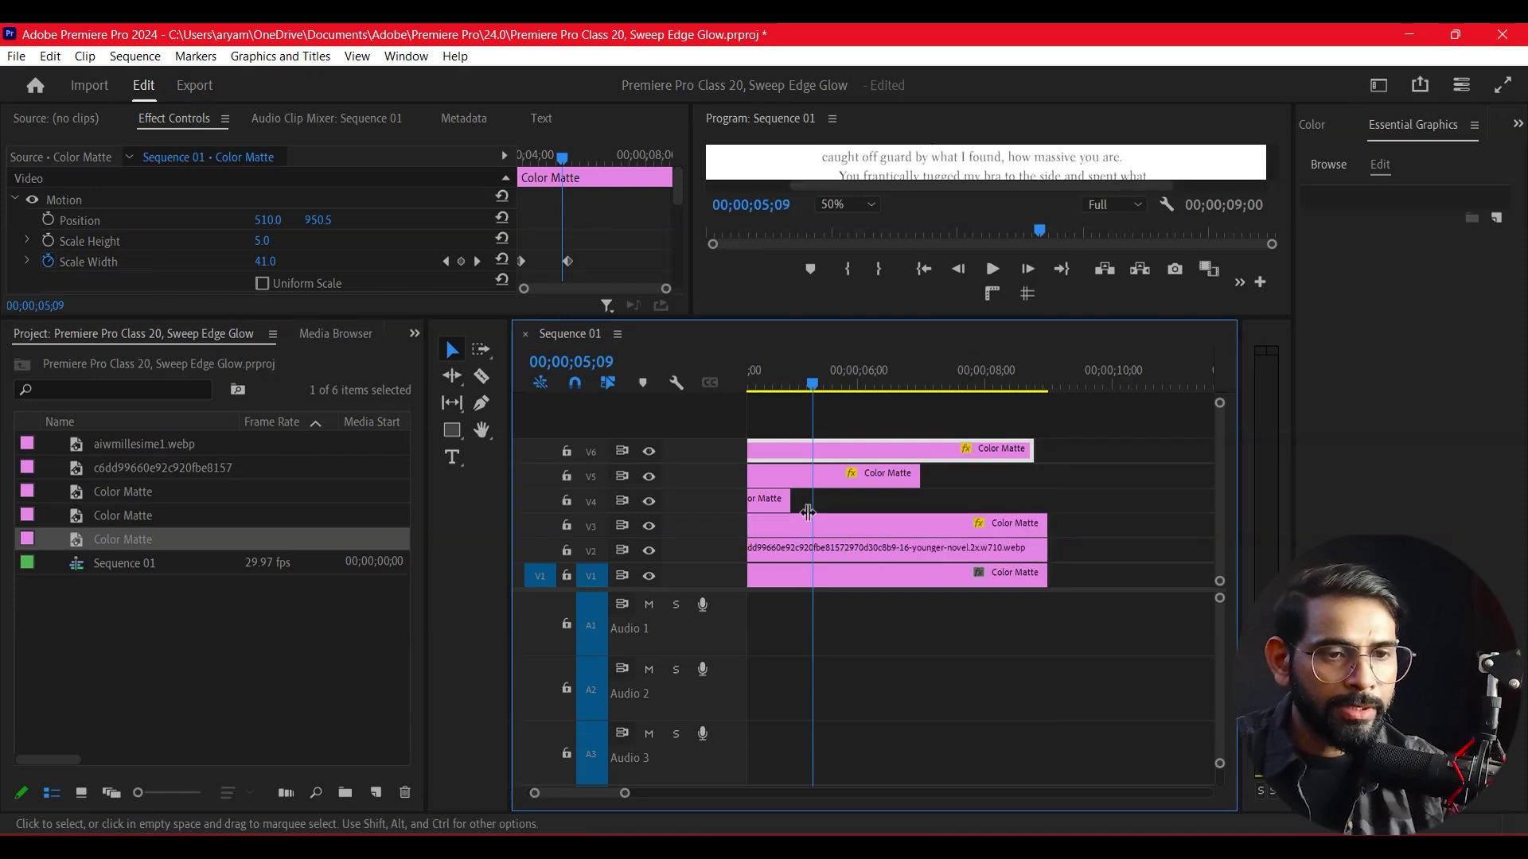
{"action": "left_click_drag", "start_coordinate": [792, 501], "coordinate": [1047, 499]}
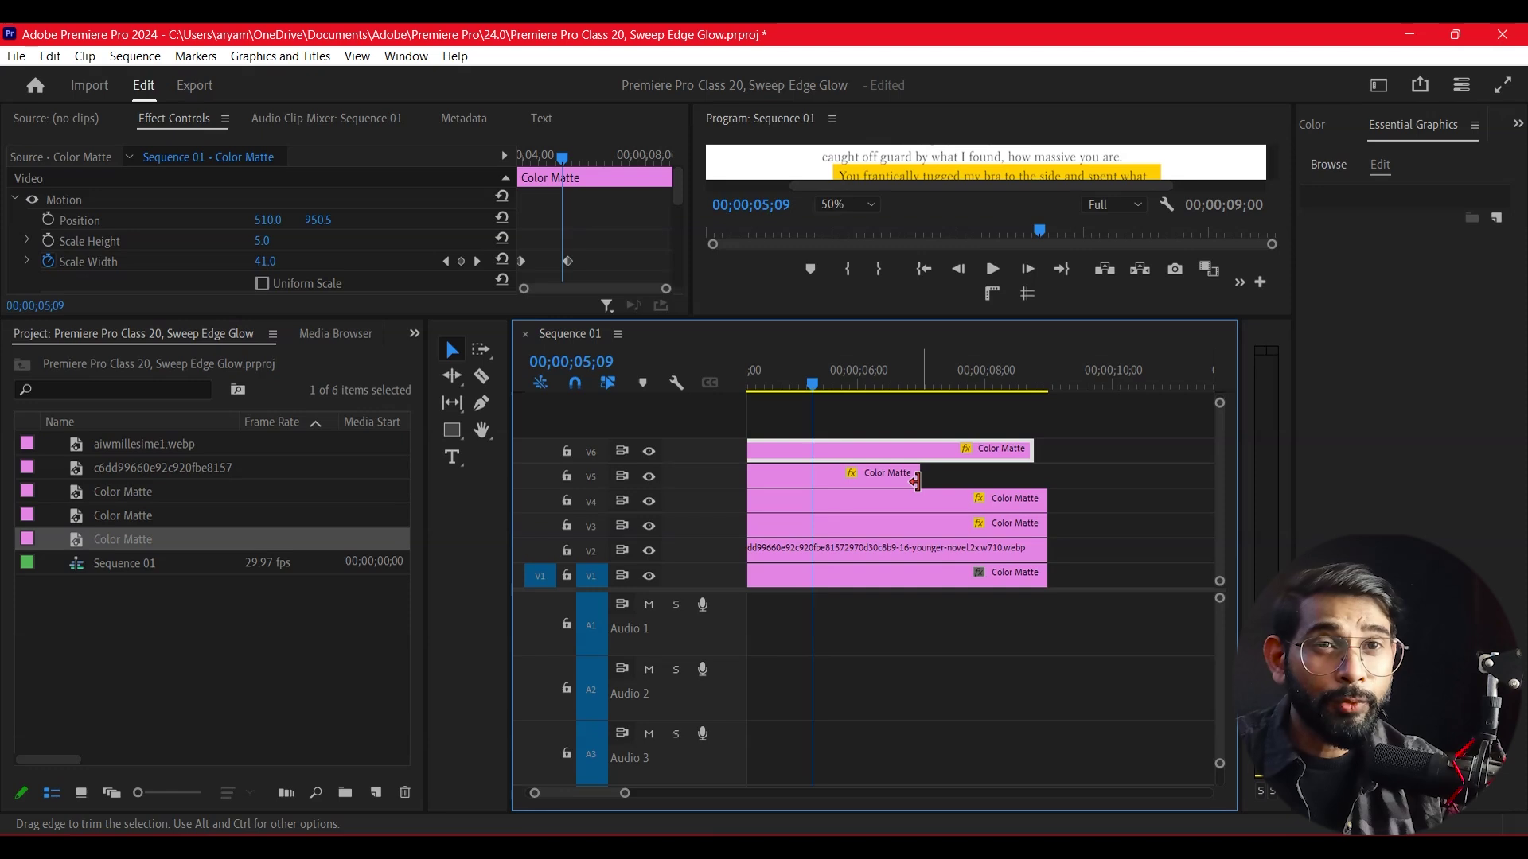
{"action": "left_click_drag", "start_coordinate": [913, 481], "coordinate": [1046, 477]}
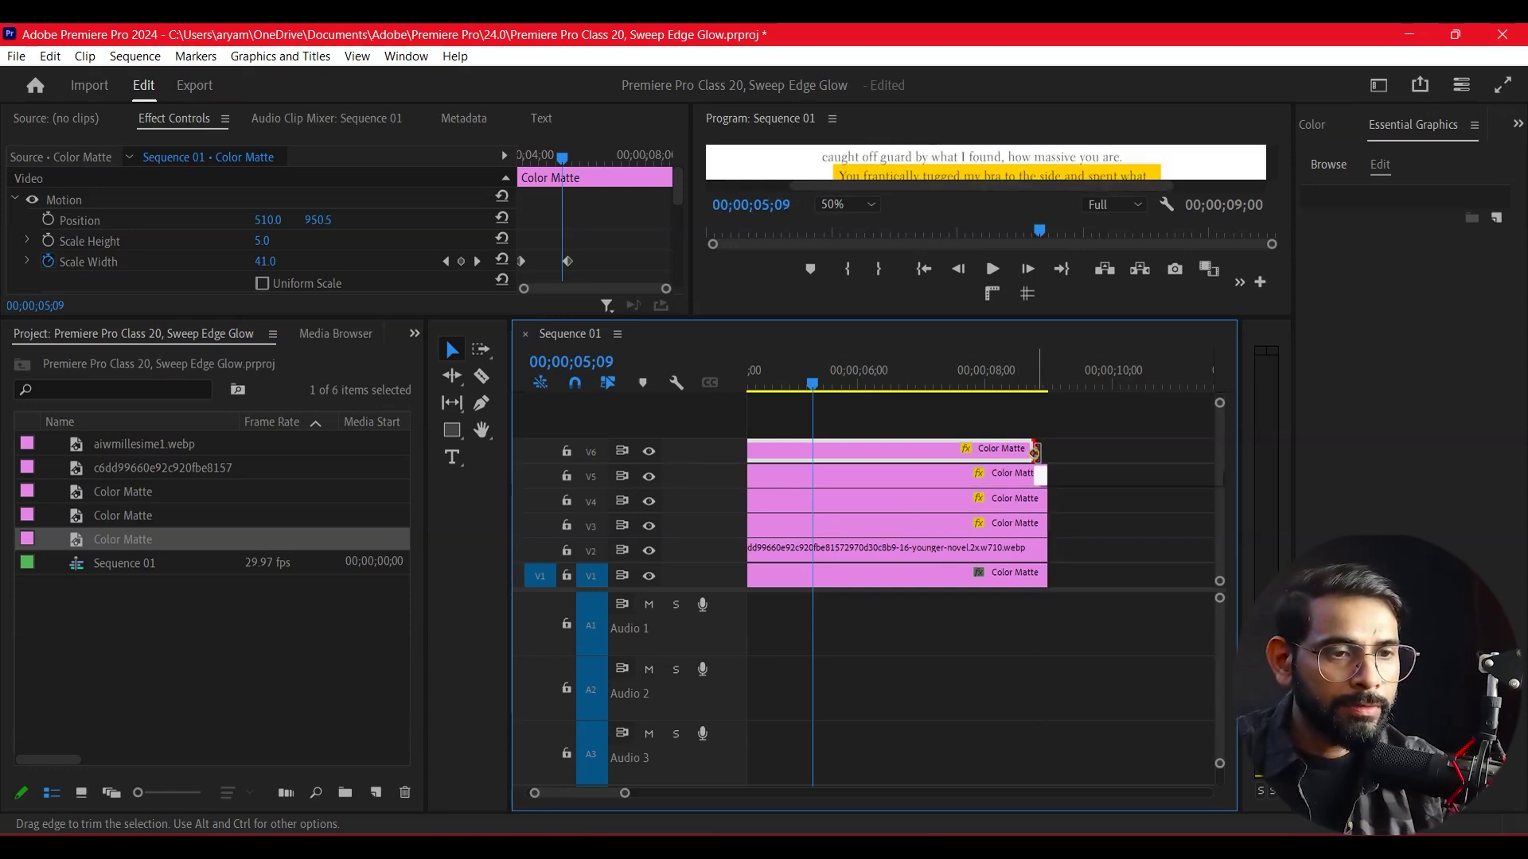
{"action": "key", "text": "Home"}
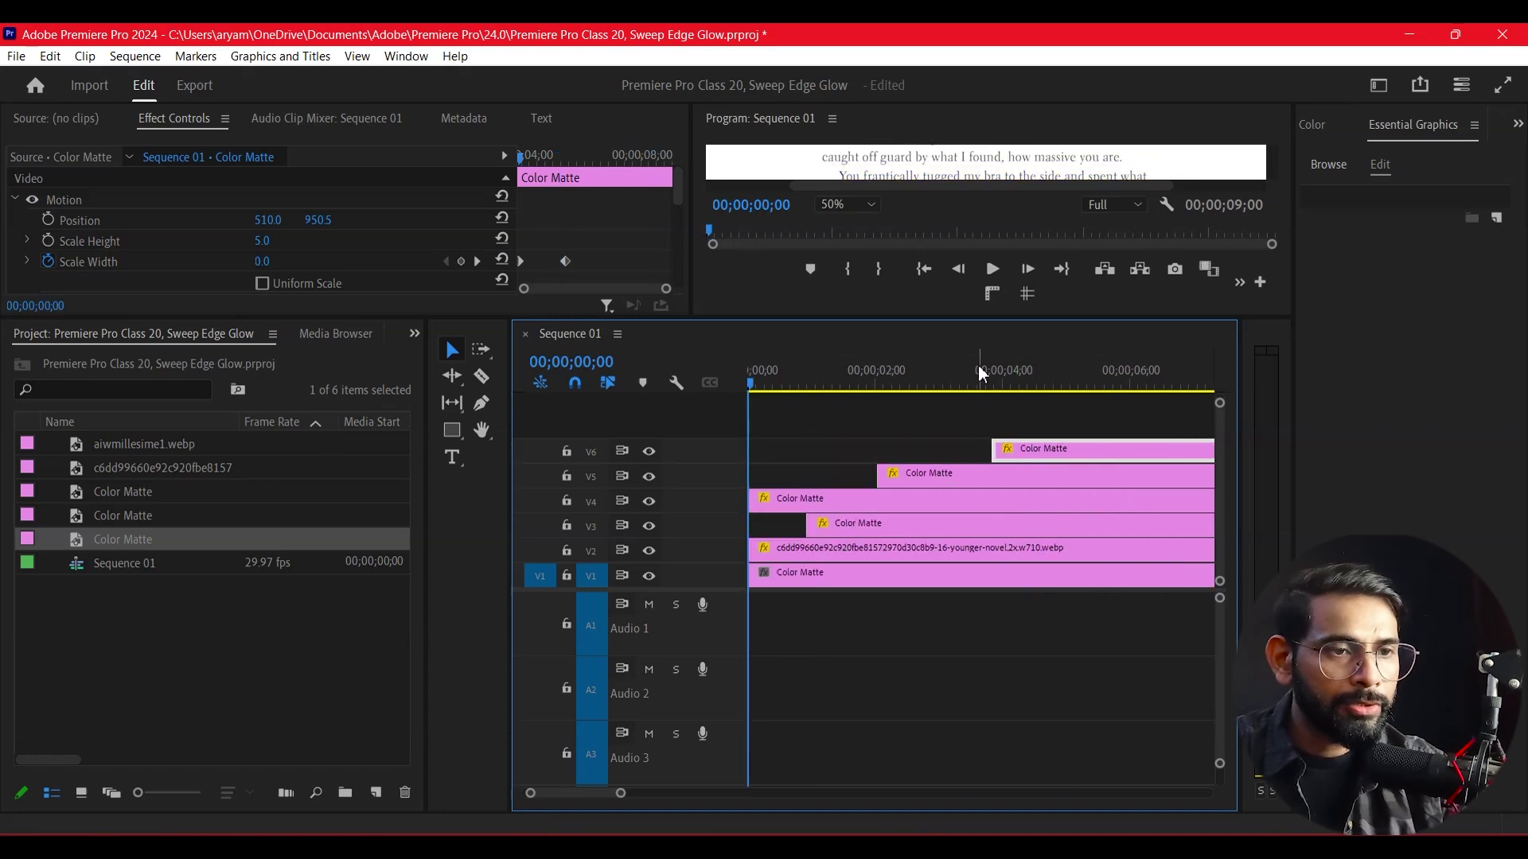
- Enlarge the Program monitor, play the full highlight animation, then stop and return to the start
{"action": "left_click", "coordinate": [1018, 317]}
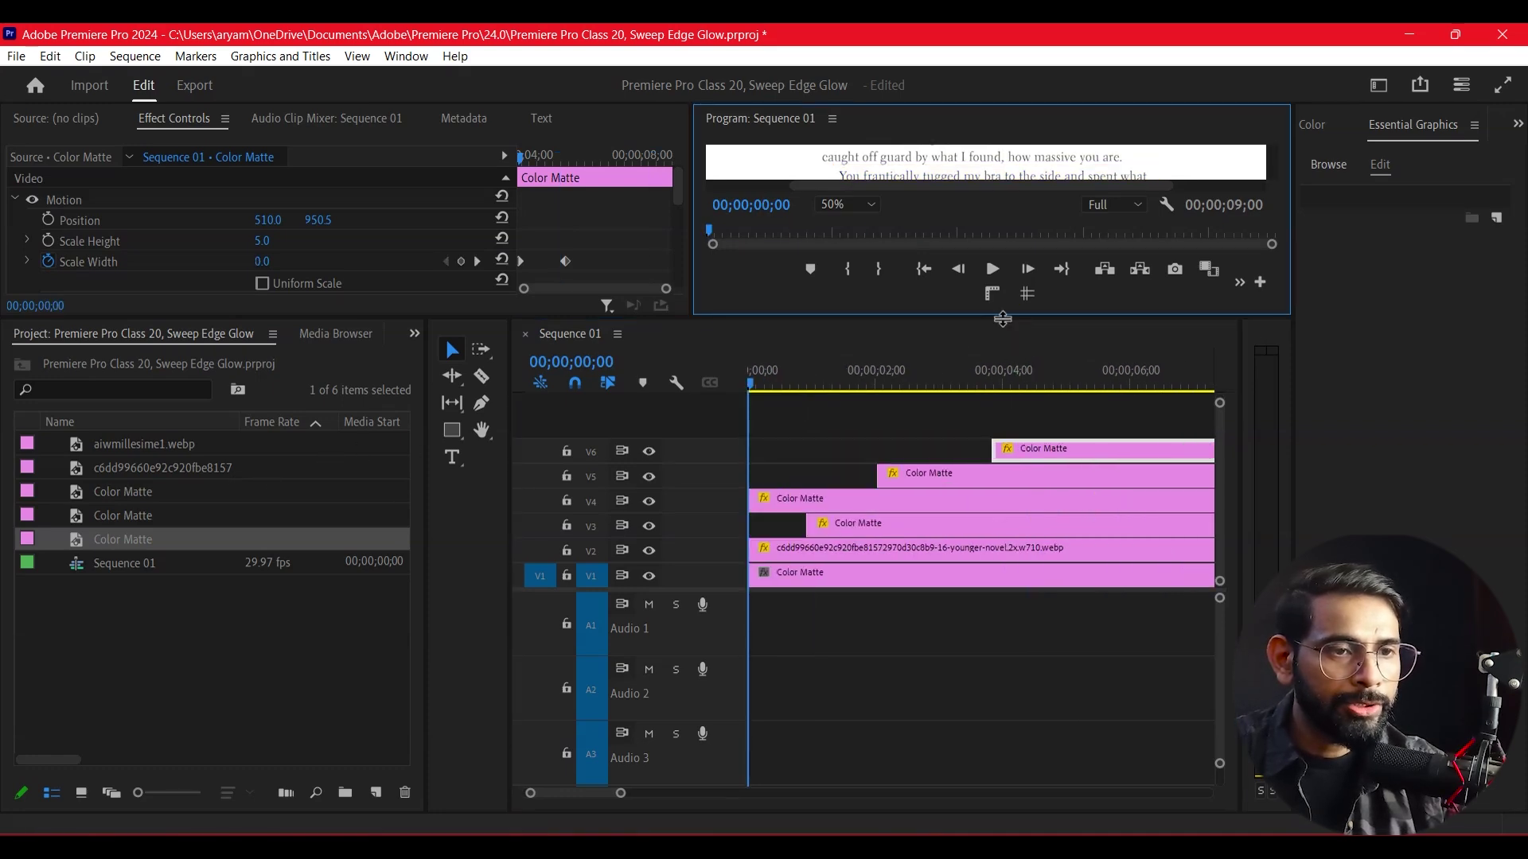
{"action": "left_click_drag", "start_coordinate": [1001, 319], "coordinate": [1001, 658]}
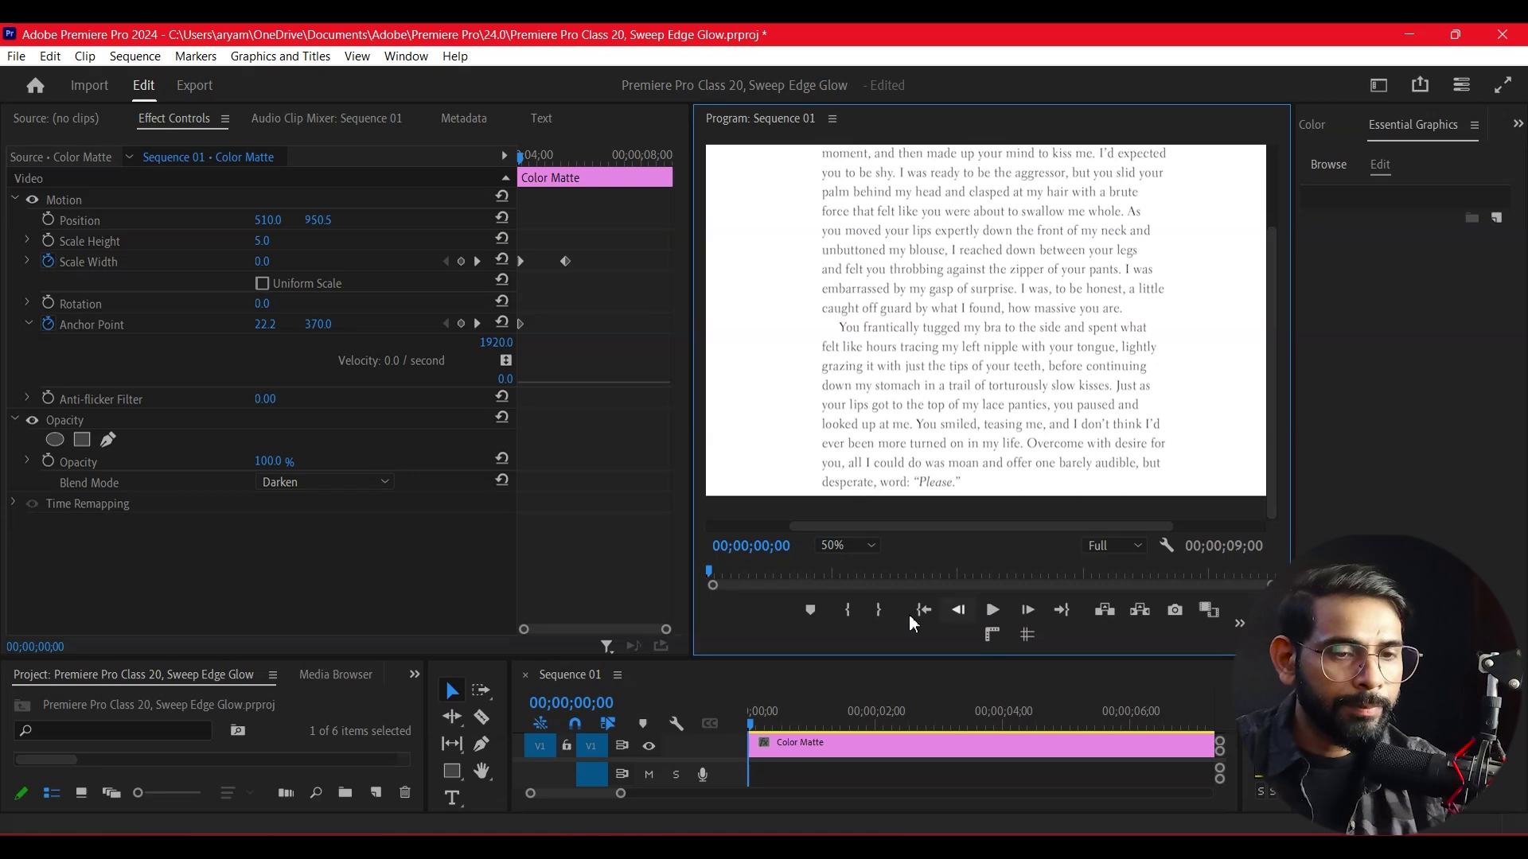
{"action": "key", "text": "space"}
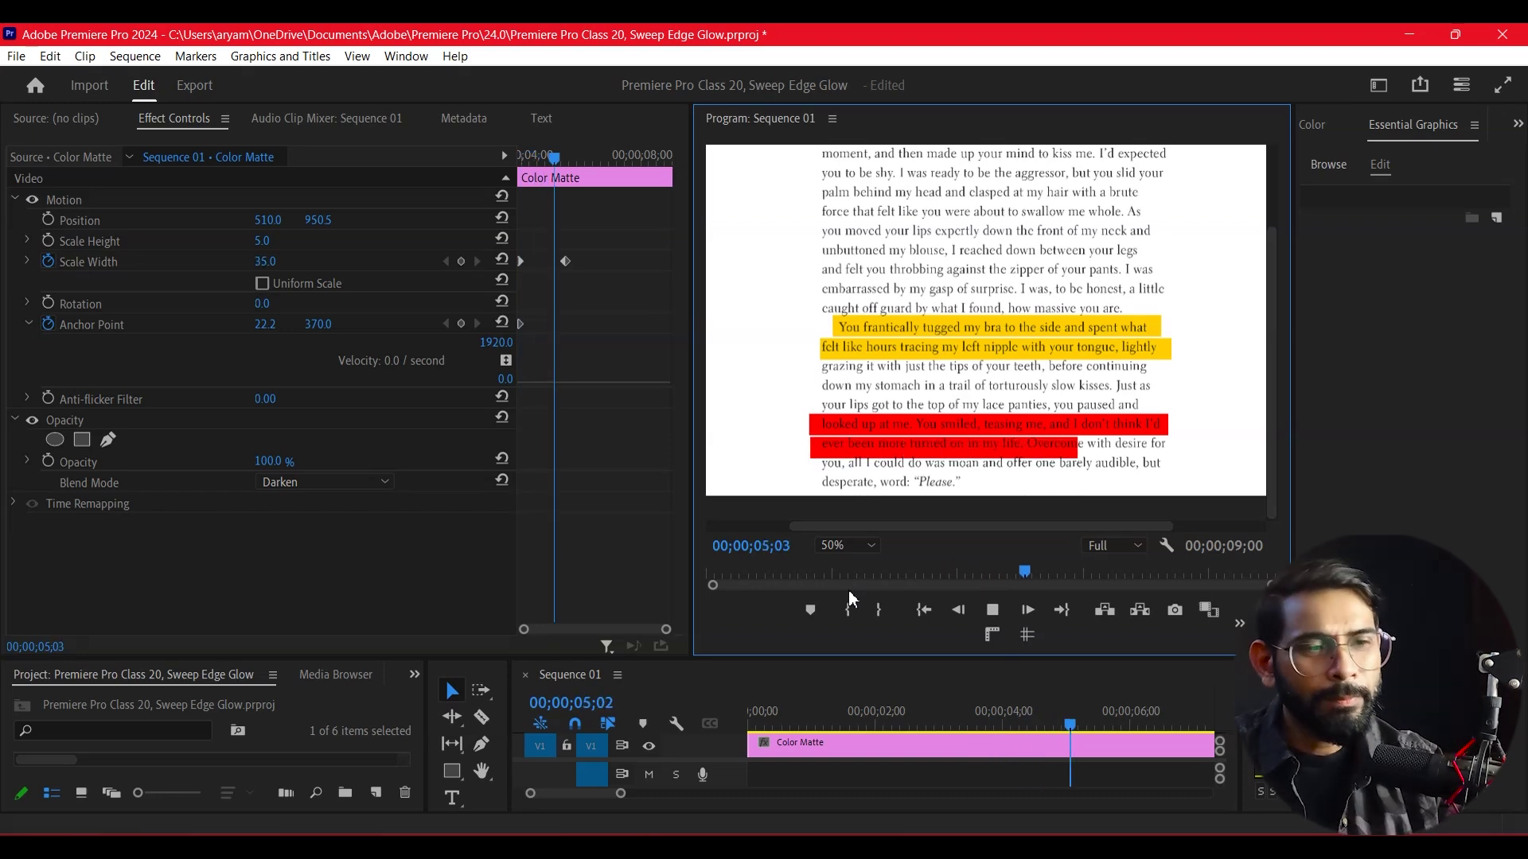
{"action": "scroll", "coordinate": [1043, 733], "scroll_direction": "down", "scroll_amount": 5}
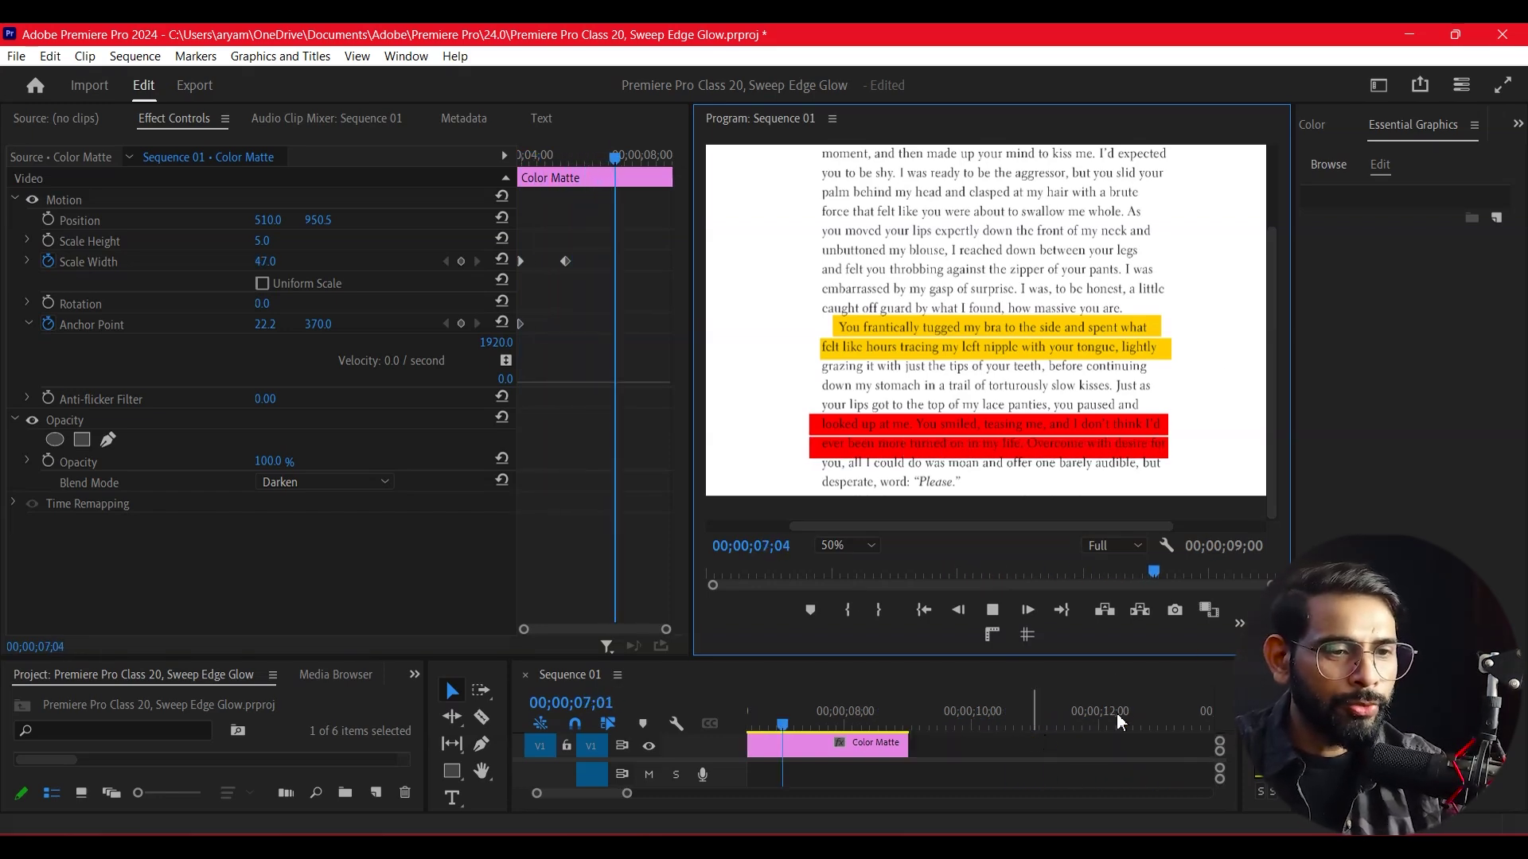
{"action": "left_click", "coordinate": [752, 751]}
{"action": "key", "text": "Home"}
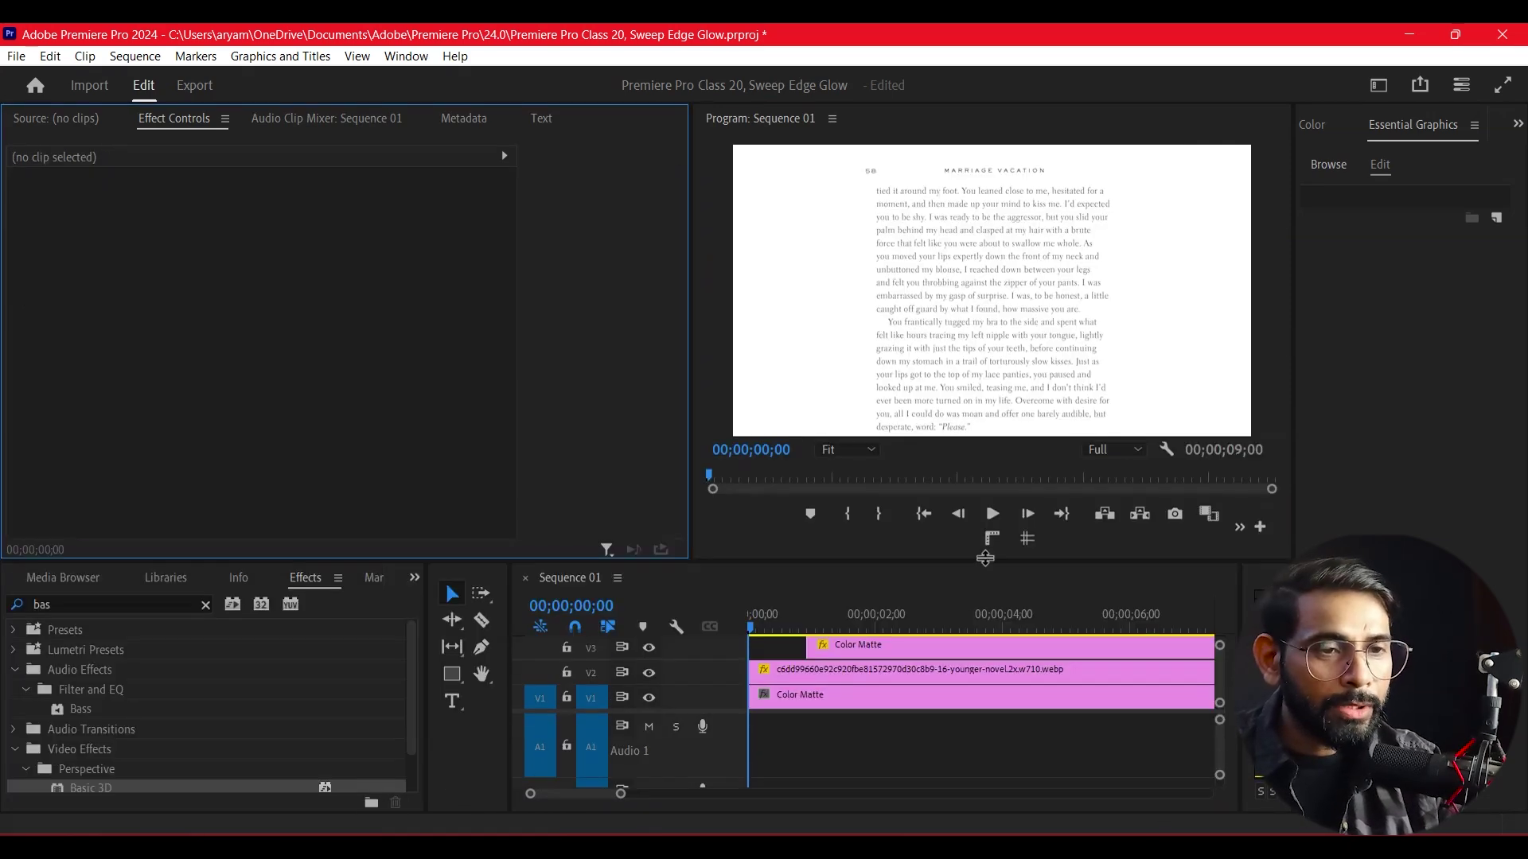
- Select the book page image and all highlight matte clips on V2–V6 together
{"action": "left_click_drag", "start_coordinate": [985, 559], "coordinate": [985, 231]}
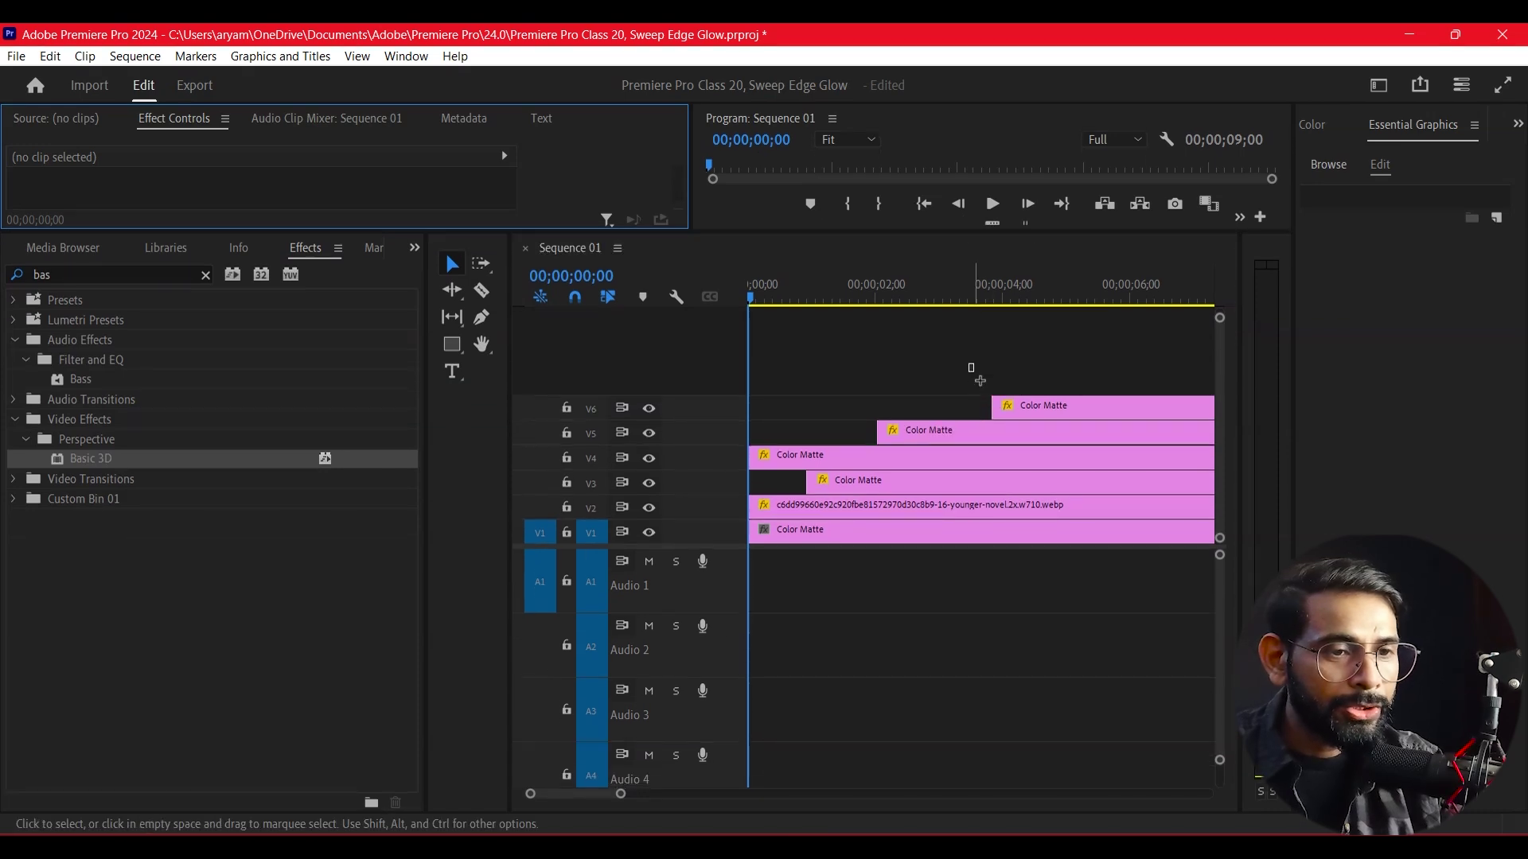
{"action": "left_click_drag", "start_coordinate": [971, 367], "coordinate": [1077, 477]}
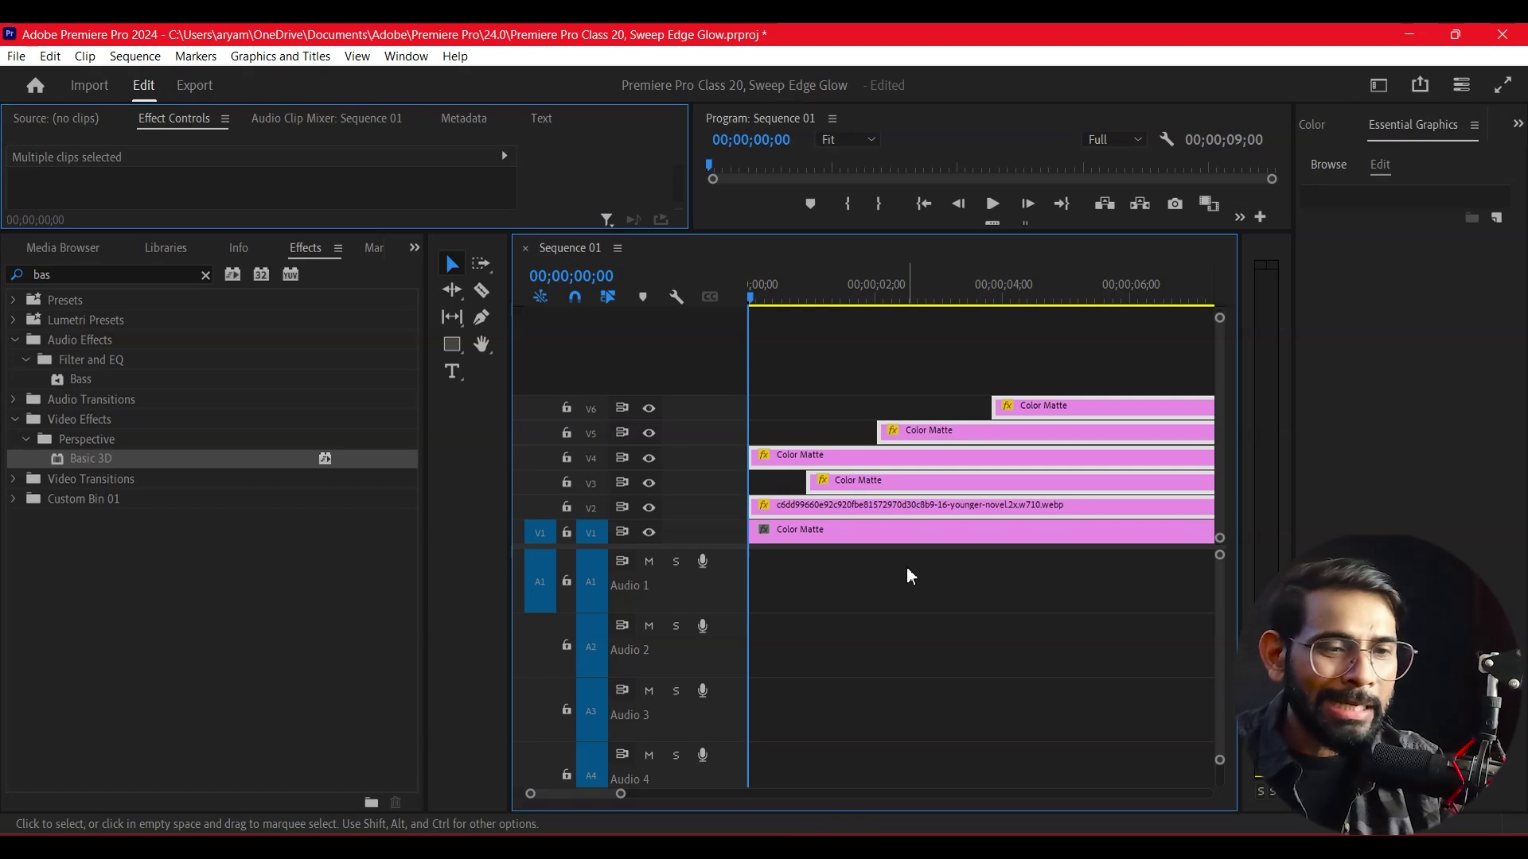
{"action": "mouse_move", "coordinate": [621, 793]}
{"action": "left_mouse_down"}
{"action": "mouse_move", "coordinate": [659, 793]}
{"action": "mouse_move", "coordinate": [638, 793]}
{"action": "left_mouse_up"}
{"action": "left_click", "coordinate": [1193, 386]}
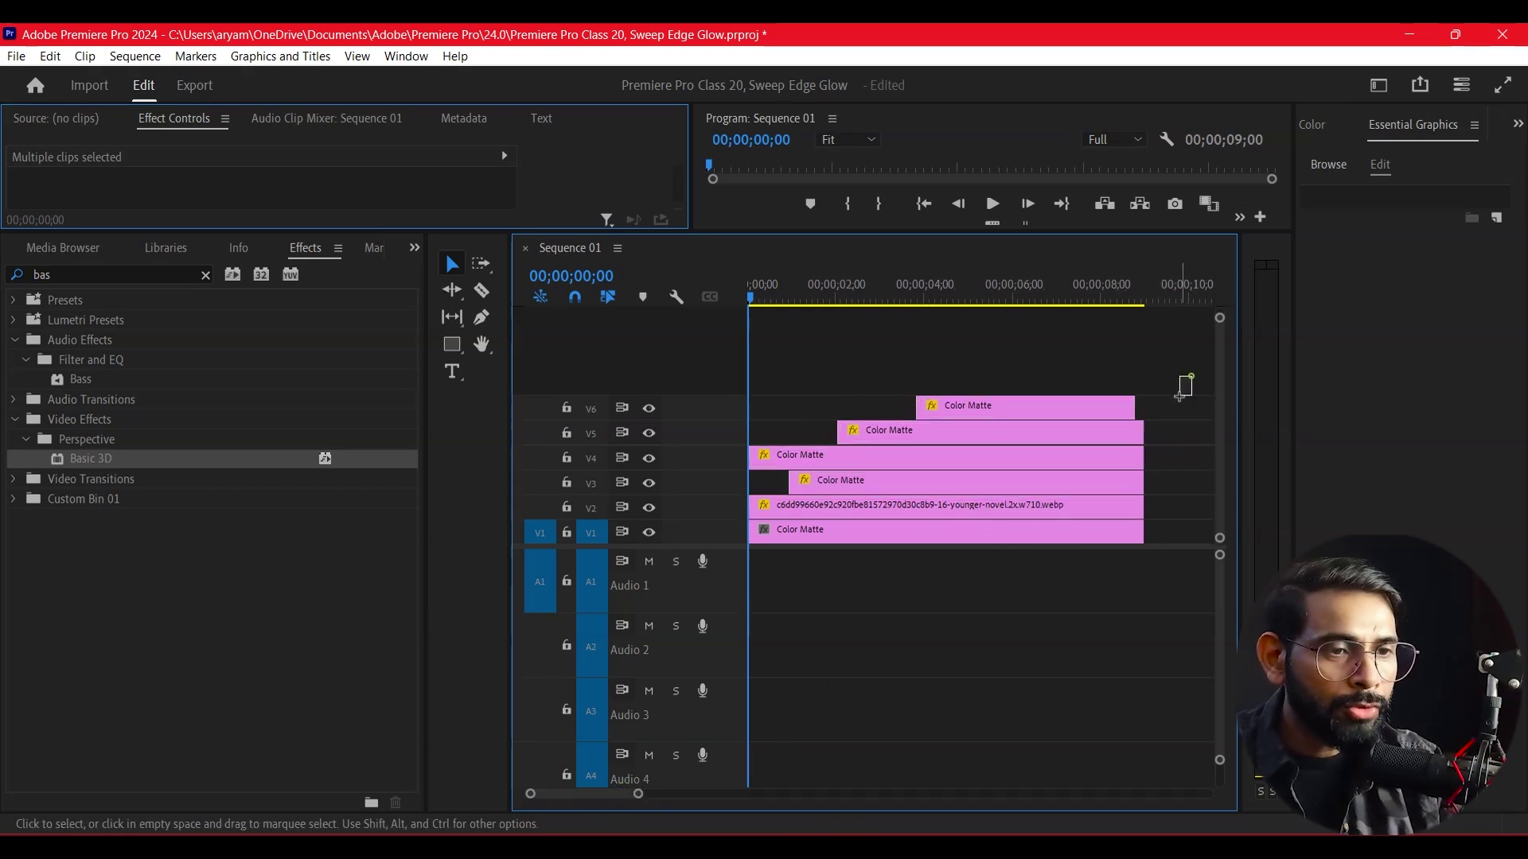
{"action": "mouse_move", "coordinate": [1197, 384]}
{"action": "left_mouse_down"}
{"action": "mouse_move", "coordinate": [1078, 496]}
{"action": "mouse_move", "coordinate": [1068, 531]}
{"action": "left_mouse_up"}
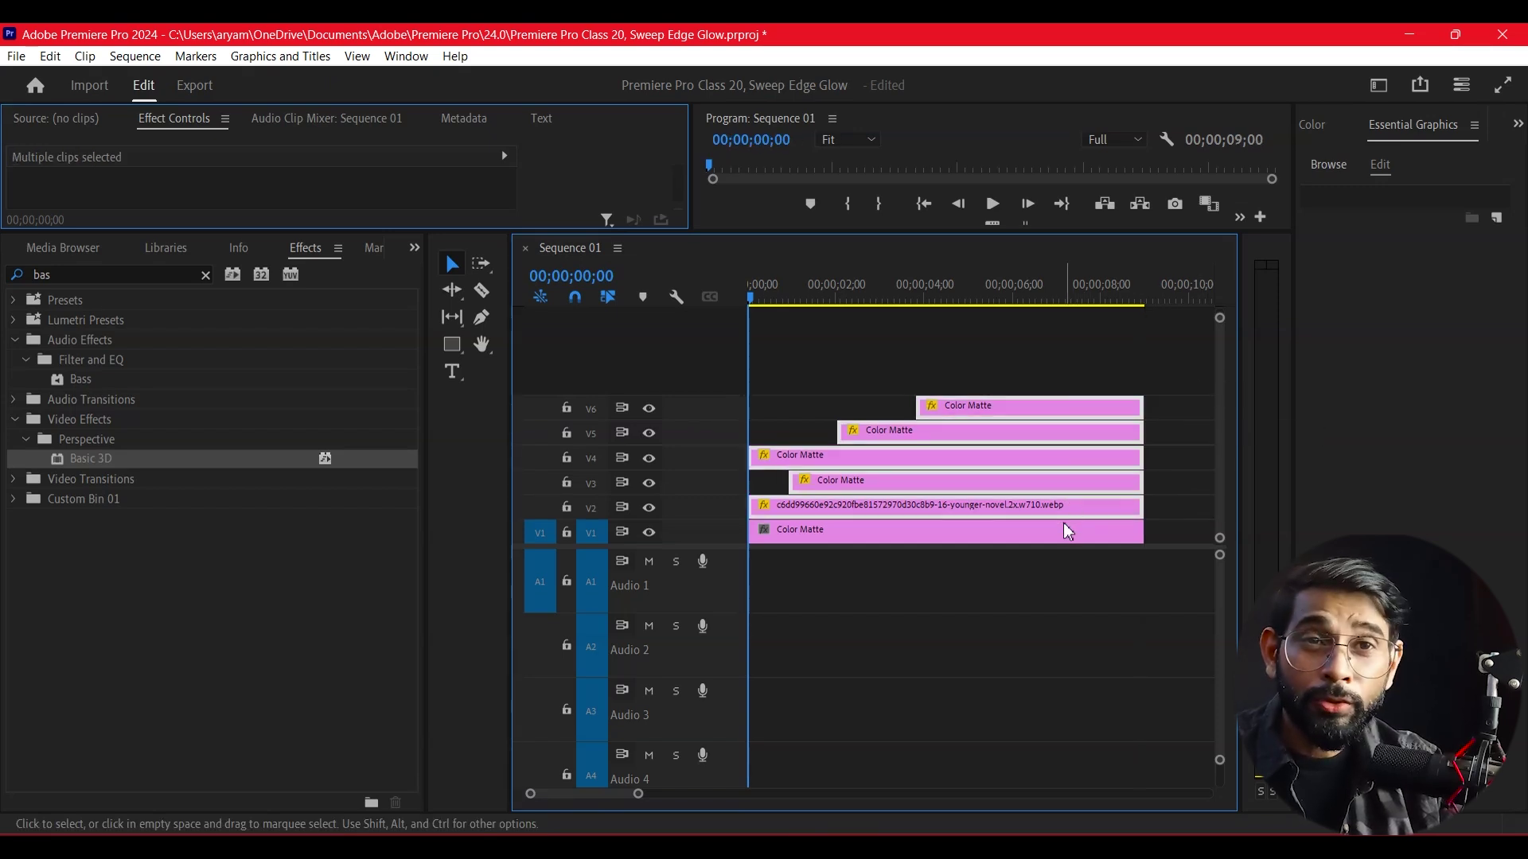
{"action": "right_click", "coordinate": [1021, 490]}
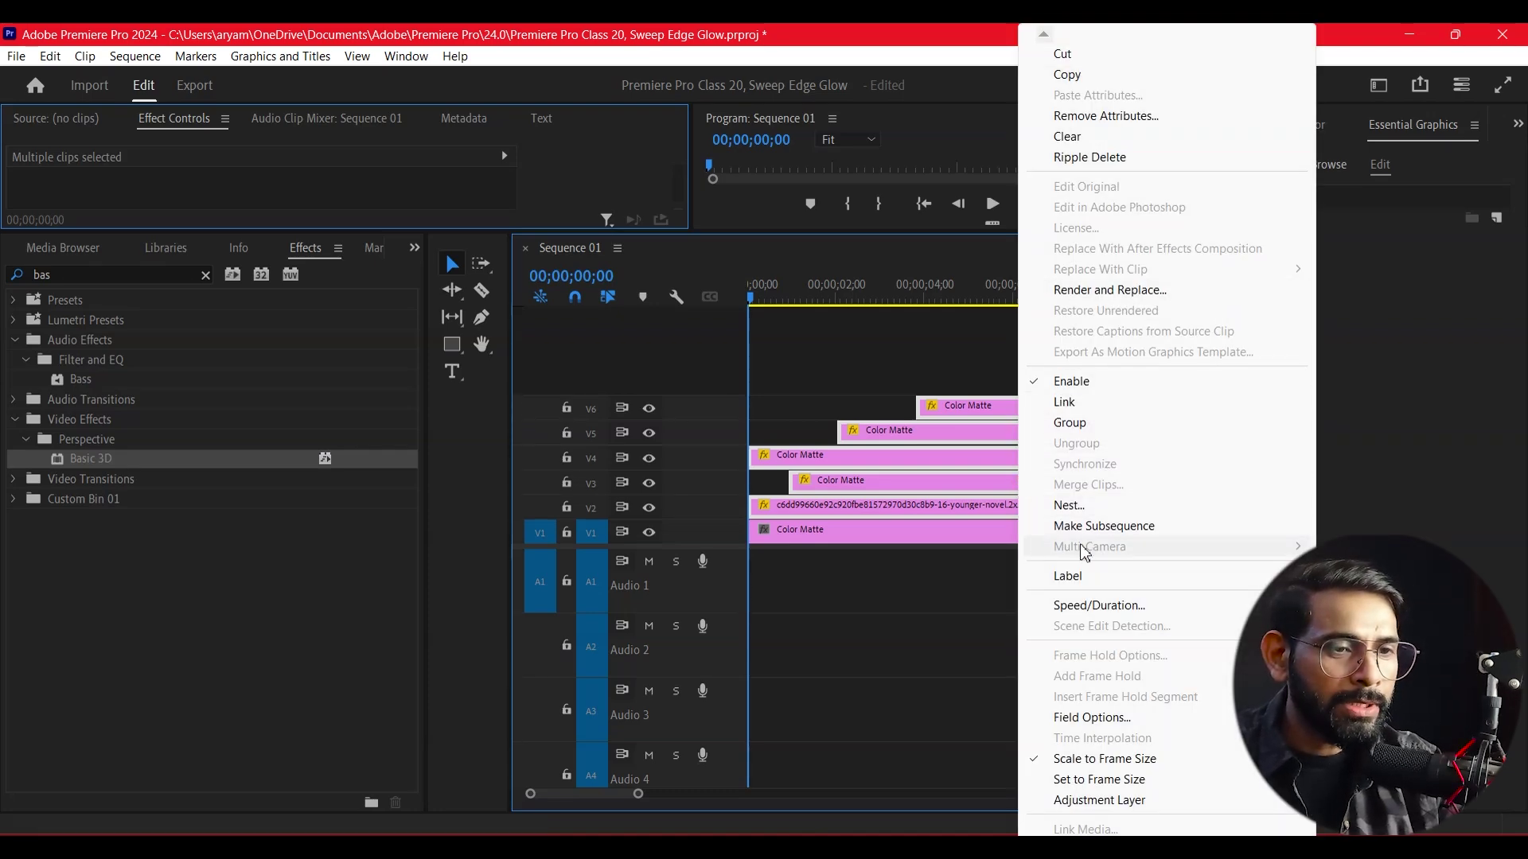
- Nest the selected clips into Nested Sequence 02 and enlarge the Effect Controls and Program monitor
{"action": "left_click", "coordinate": [1070, 505]}
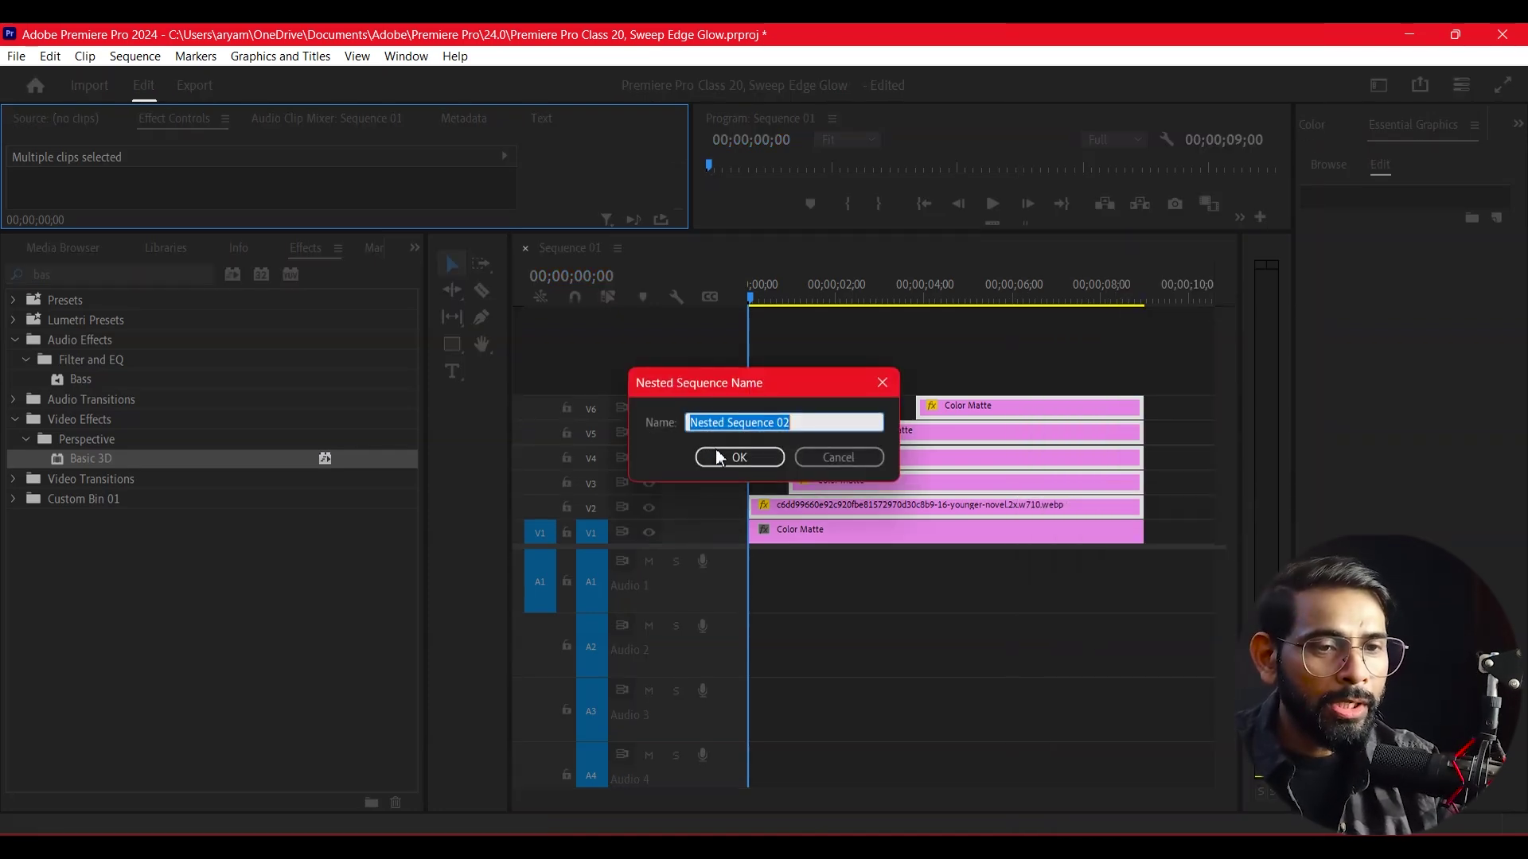
{"action": "left_click", "coordinate": [714, 452]}
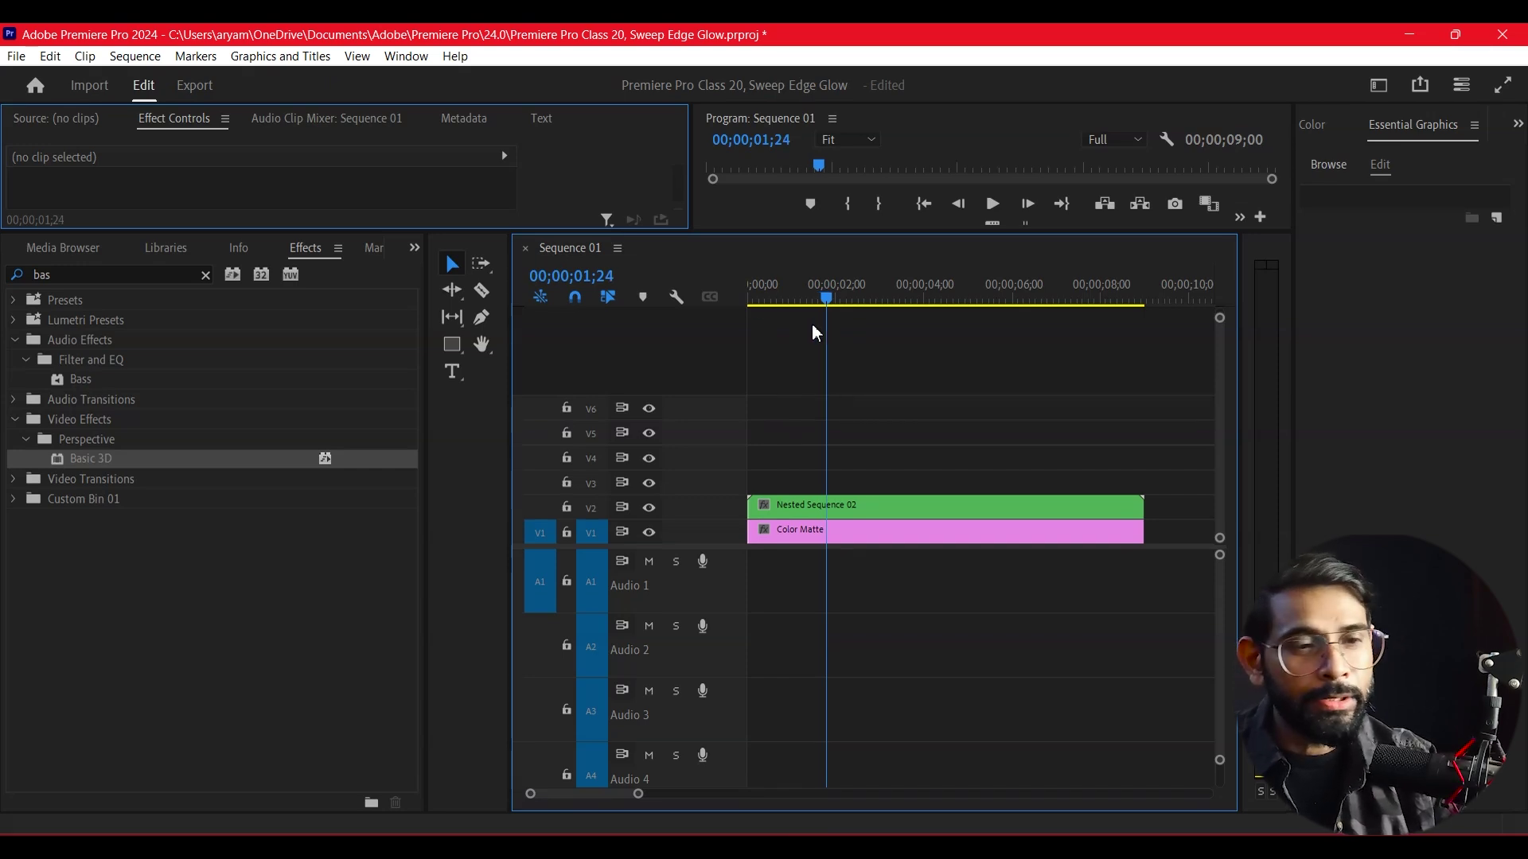
{"action": "left_click", "coordinate": [810, 298]}
{"action": "left_click", "coordinate": [852, 513]}
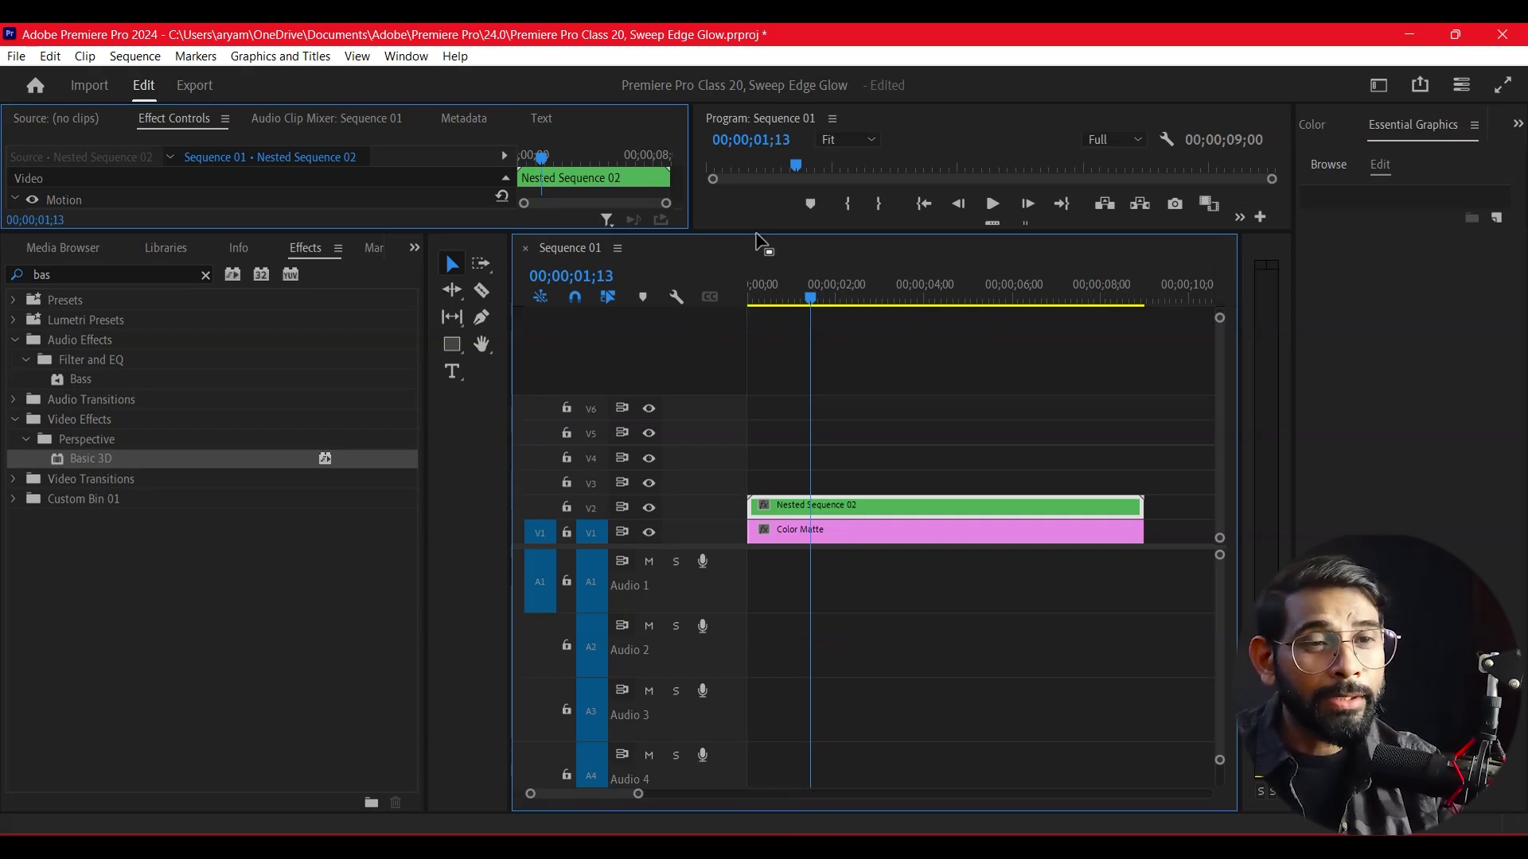
{"action": "left_click_drag", "start_coordinate": [761, 232], "coordinate": [761, 495]}
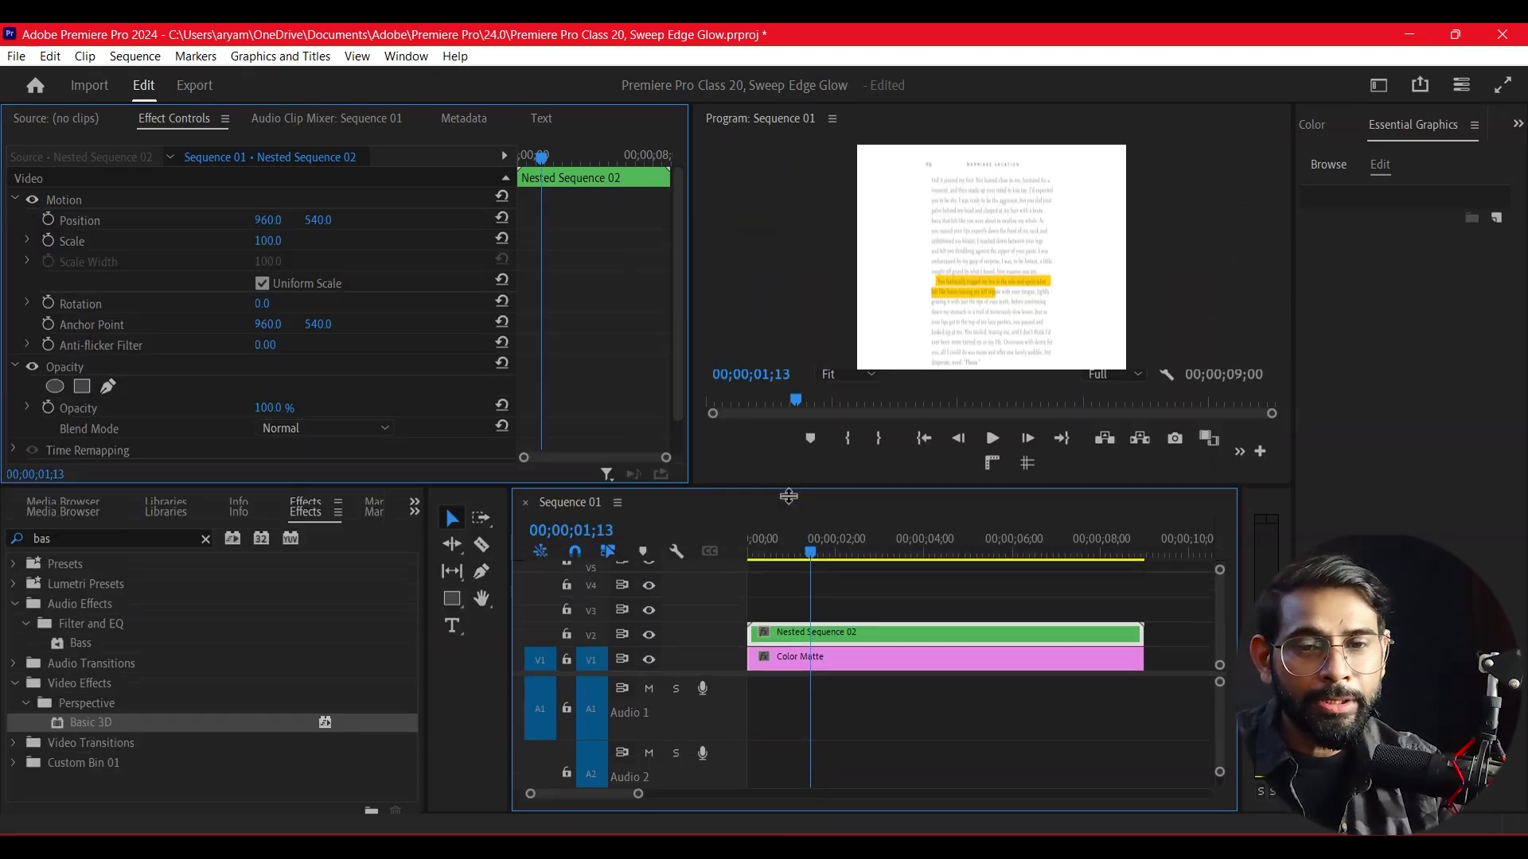
- Search 'basic' and apply Perspective > Basic 3D to the Nested Sequence 02 clip
{"action": "left_click", "coordinate": [205, 539]}
{"action": "left_click", "coordinate": [112, 542]}
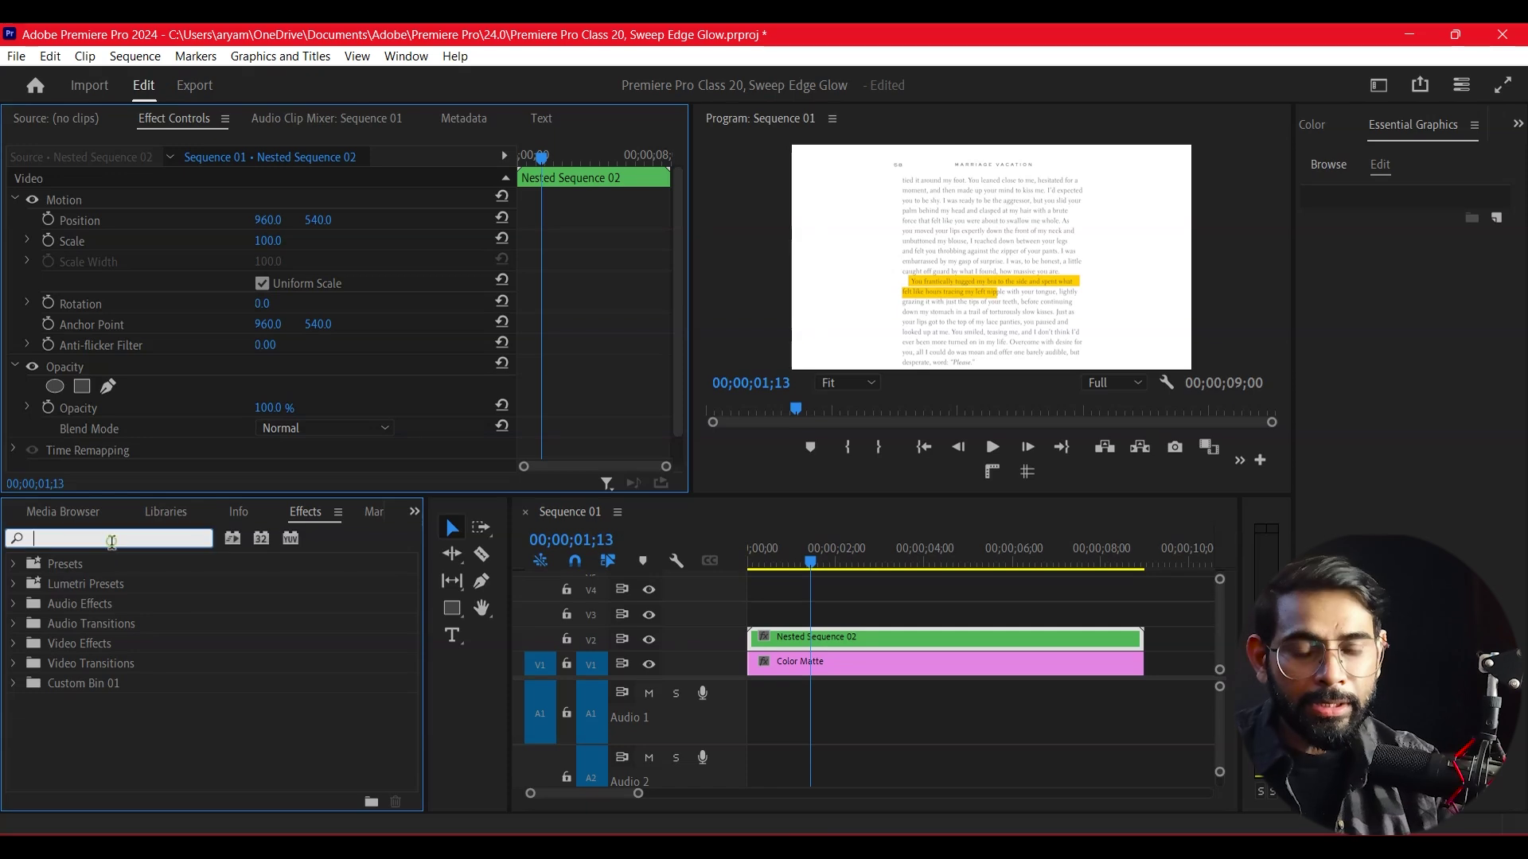
{"action": "type", "text": "basic"}
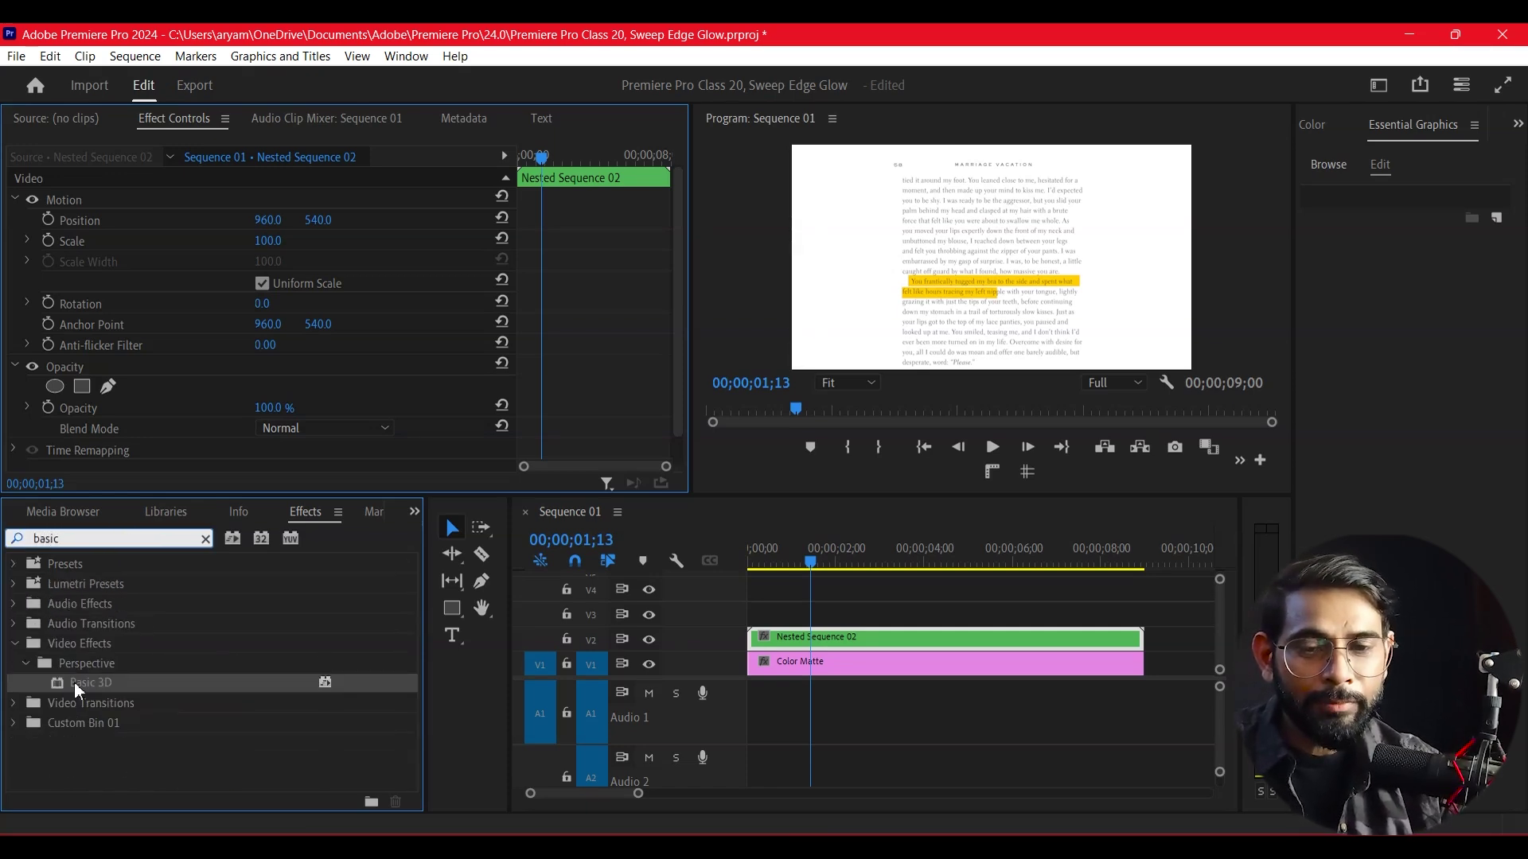
{"action": "left_click_drag", "start_coordinate": [77, 689], "coordinate": [875, 638]}
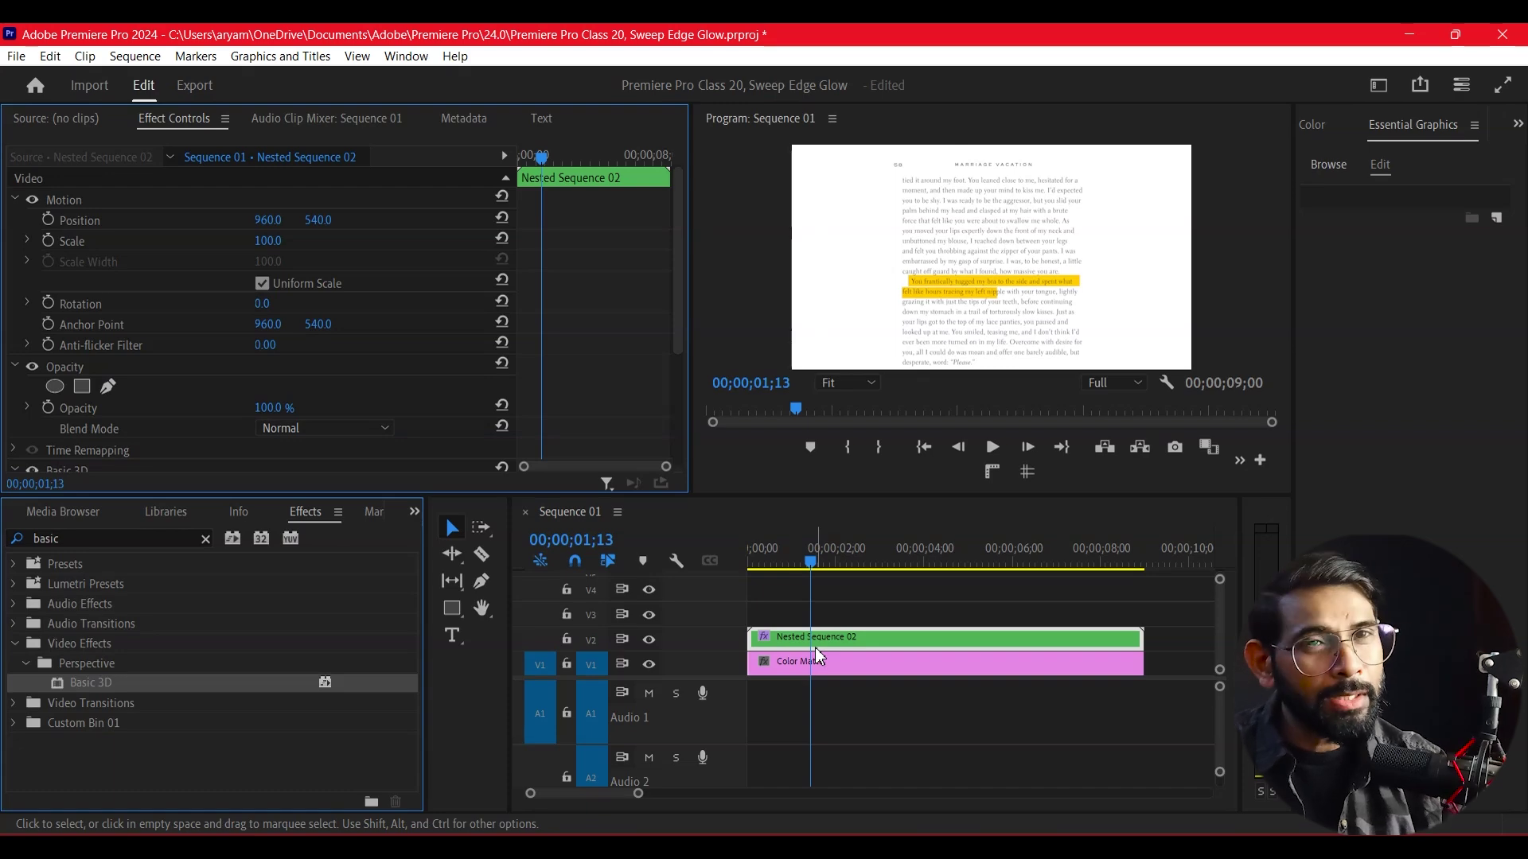
{"action": "left_click_drag", "start_coordinate": [784, 568], "coordinate": [726, 568]}
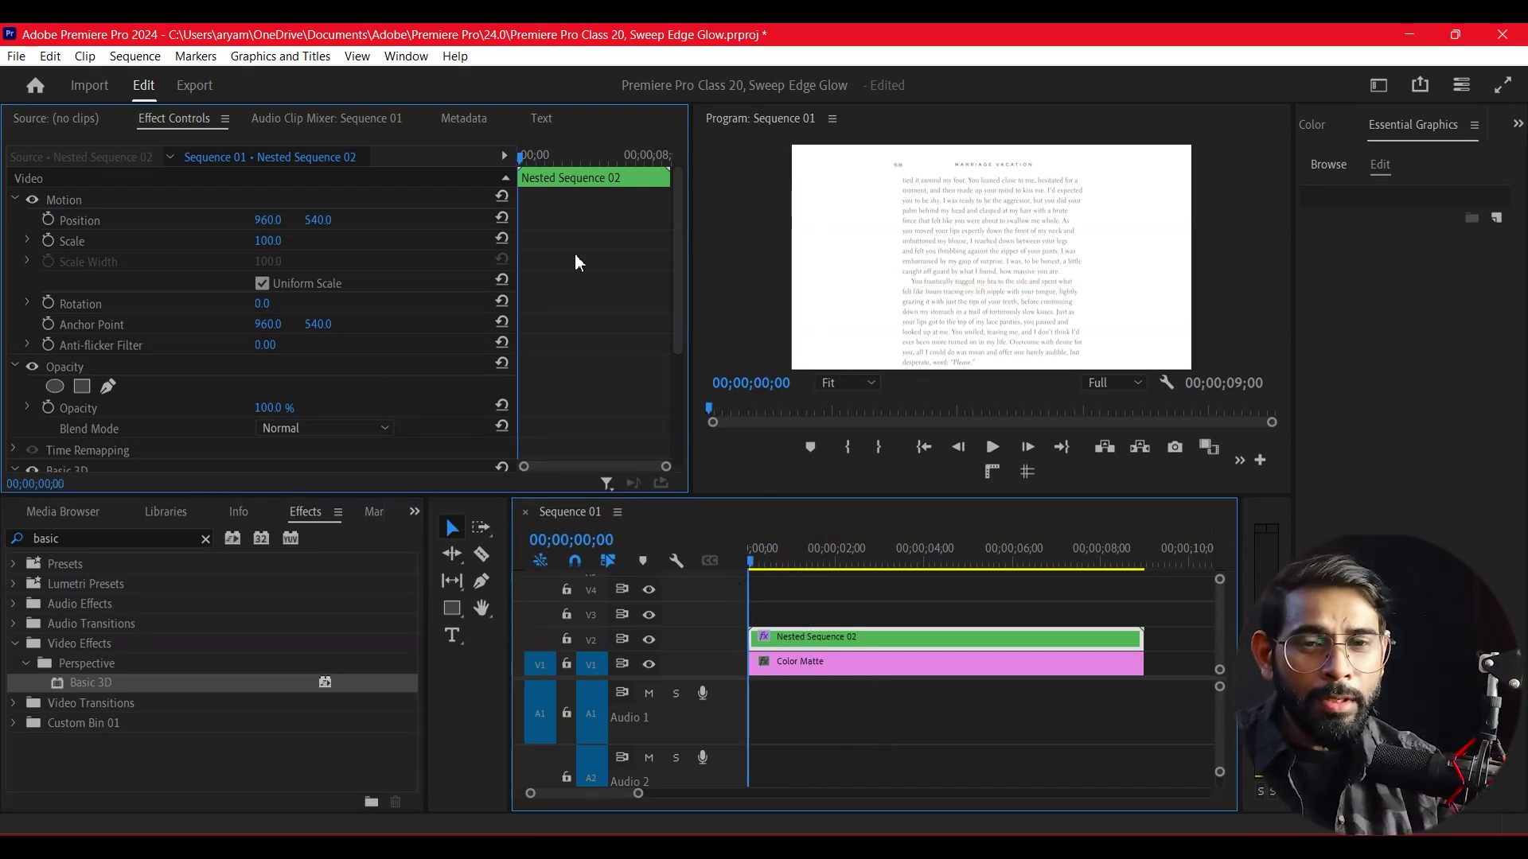
{"action": "left_click_drag", "start_coordinate": [671, 267], "coordinate": [662, 326]}
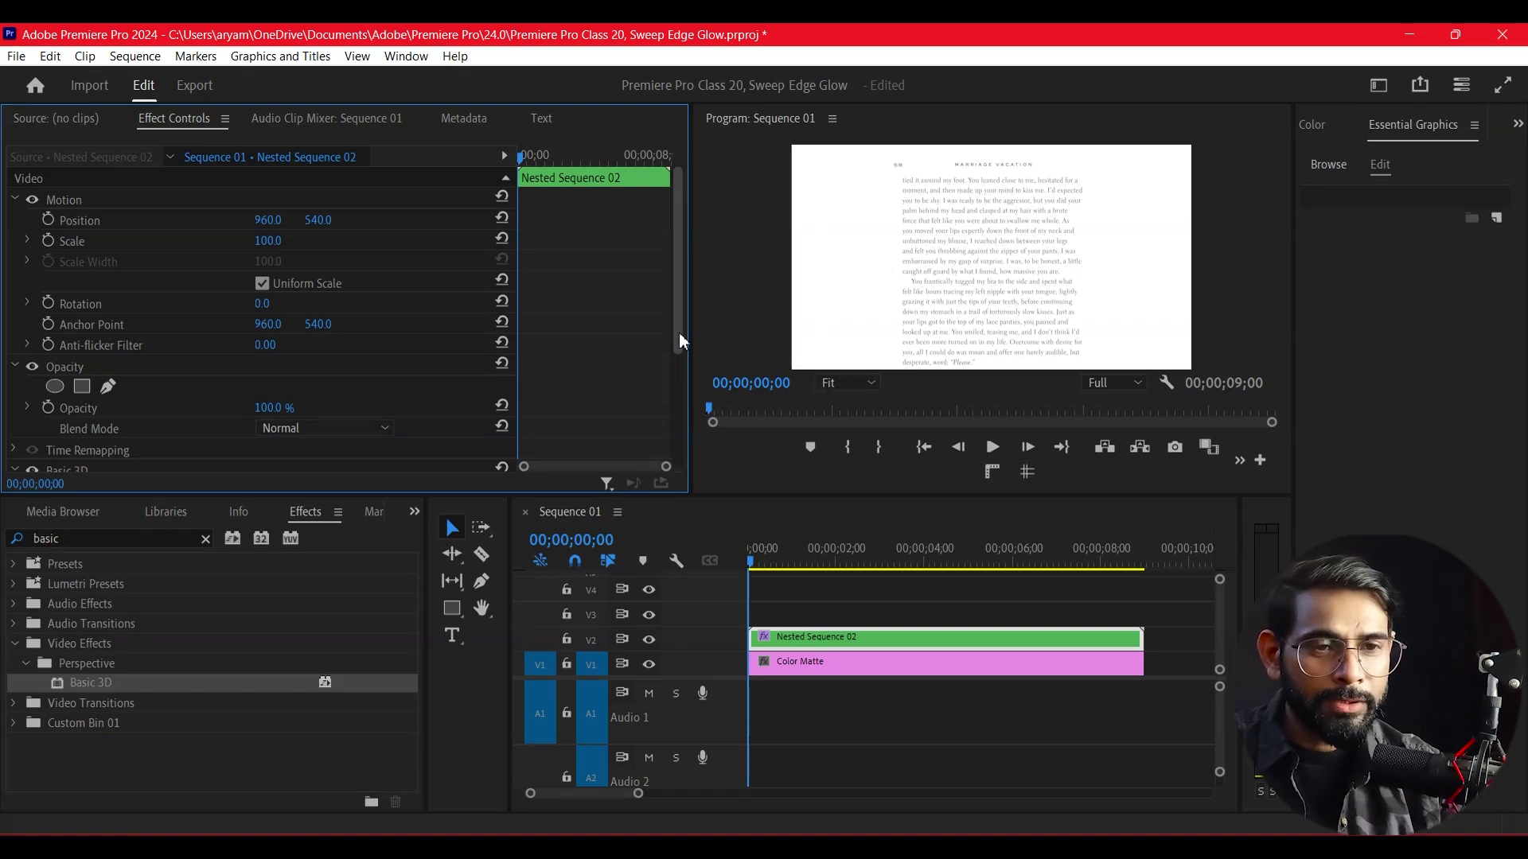
- Keyframe Basic 3D Swivel at 36° at the start and 0° at 02;26
{"action": "left_click_drag", "start_coordinate": [679, 341], "coordinate": [677, 414]}
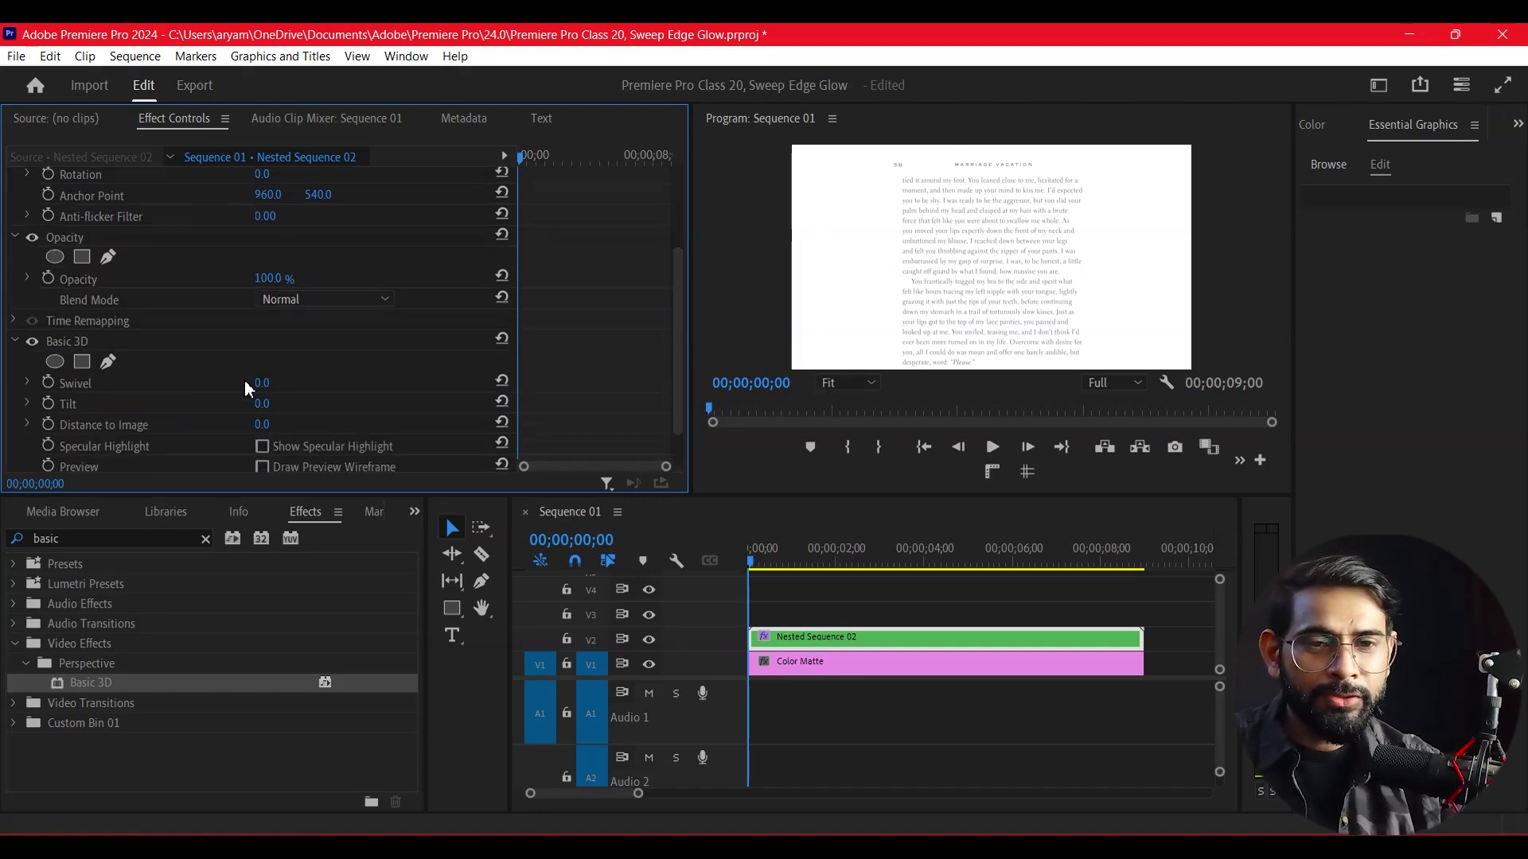
{"action": "left_click_drag", "start_coordinate": [265, 383], "coordinate": [464, 496]}
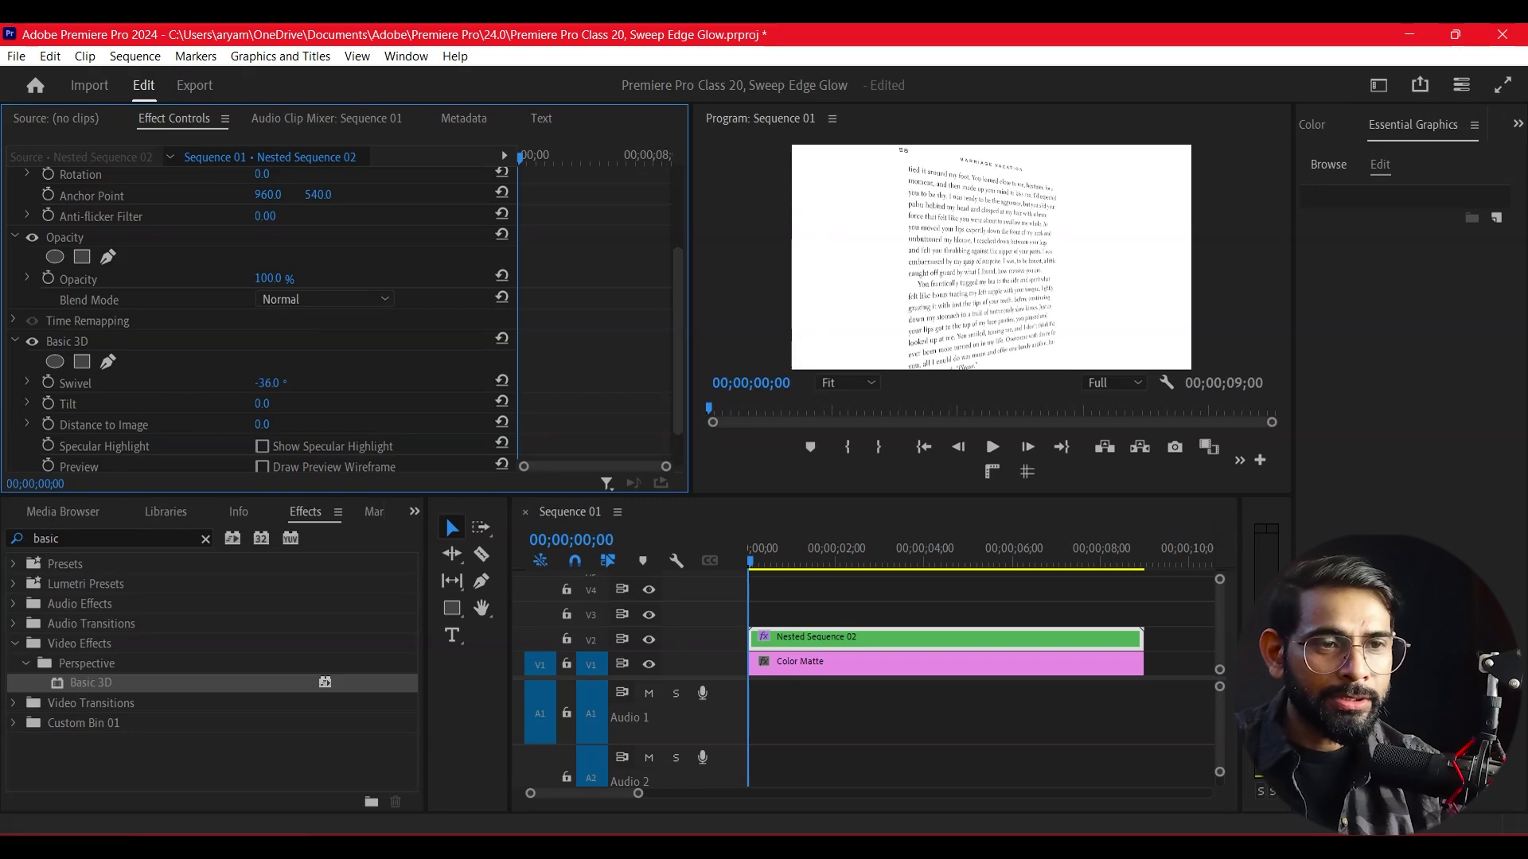
{"action": "mouse_move", "coordinate": [266, 382]}
{"action": "left_mouse_down"}
{"action": "mouse_move", "coordinate": [446, 514]}
{"action": "mouse_move", "coordinate": [429, 514]}
{"action": "left_mouse_up"}
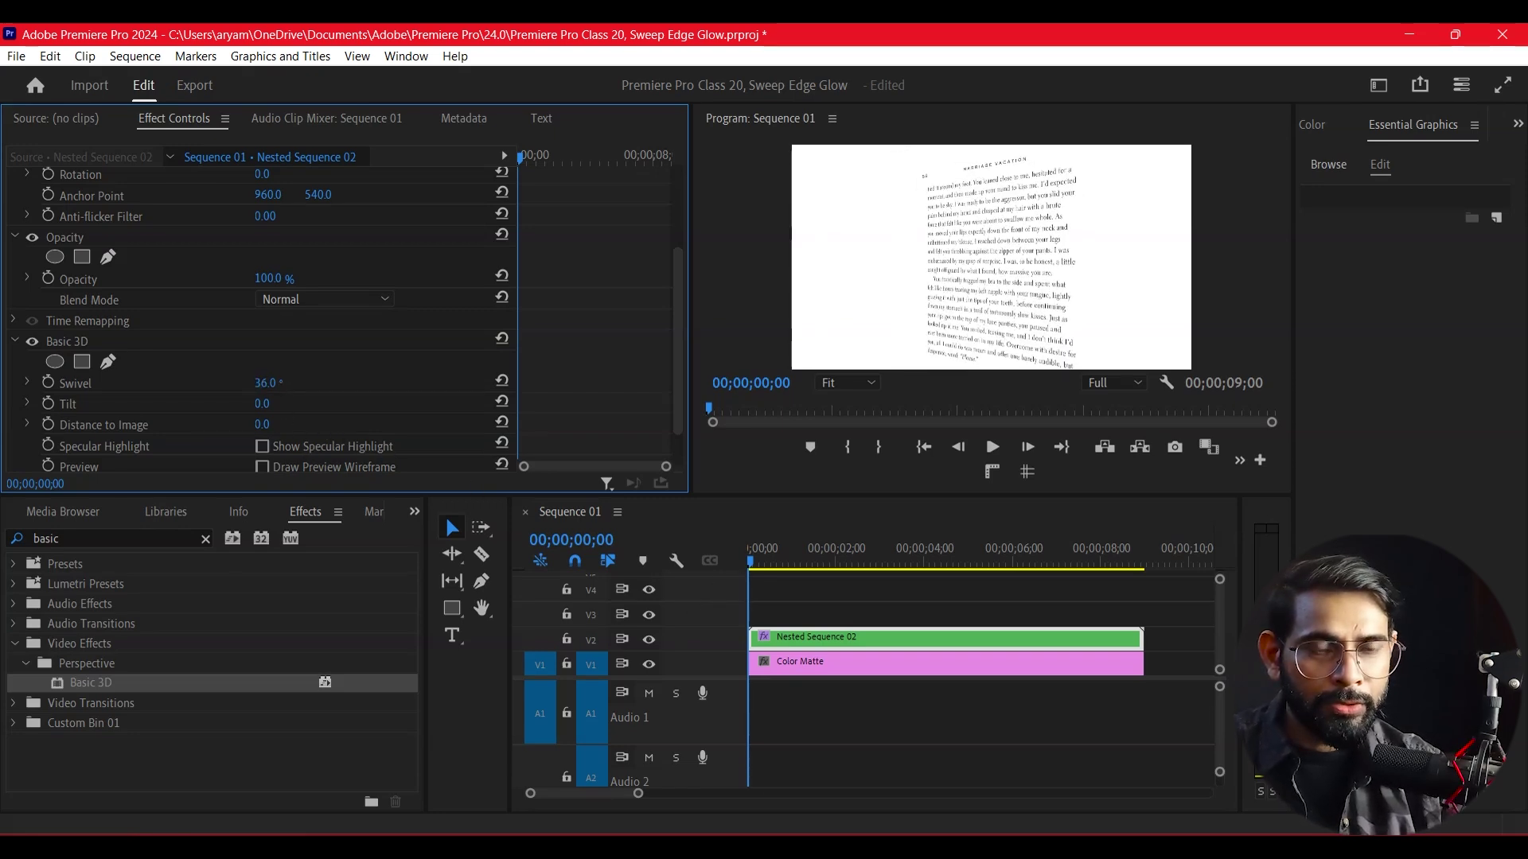
{"action": "left_click", "coordinate": [49, 383]}
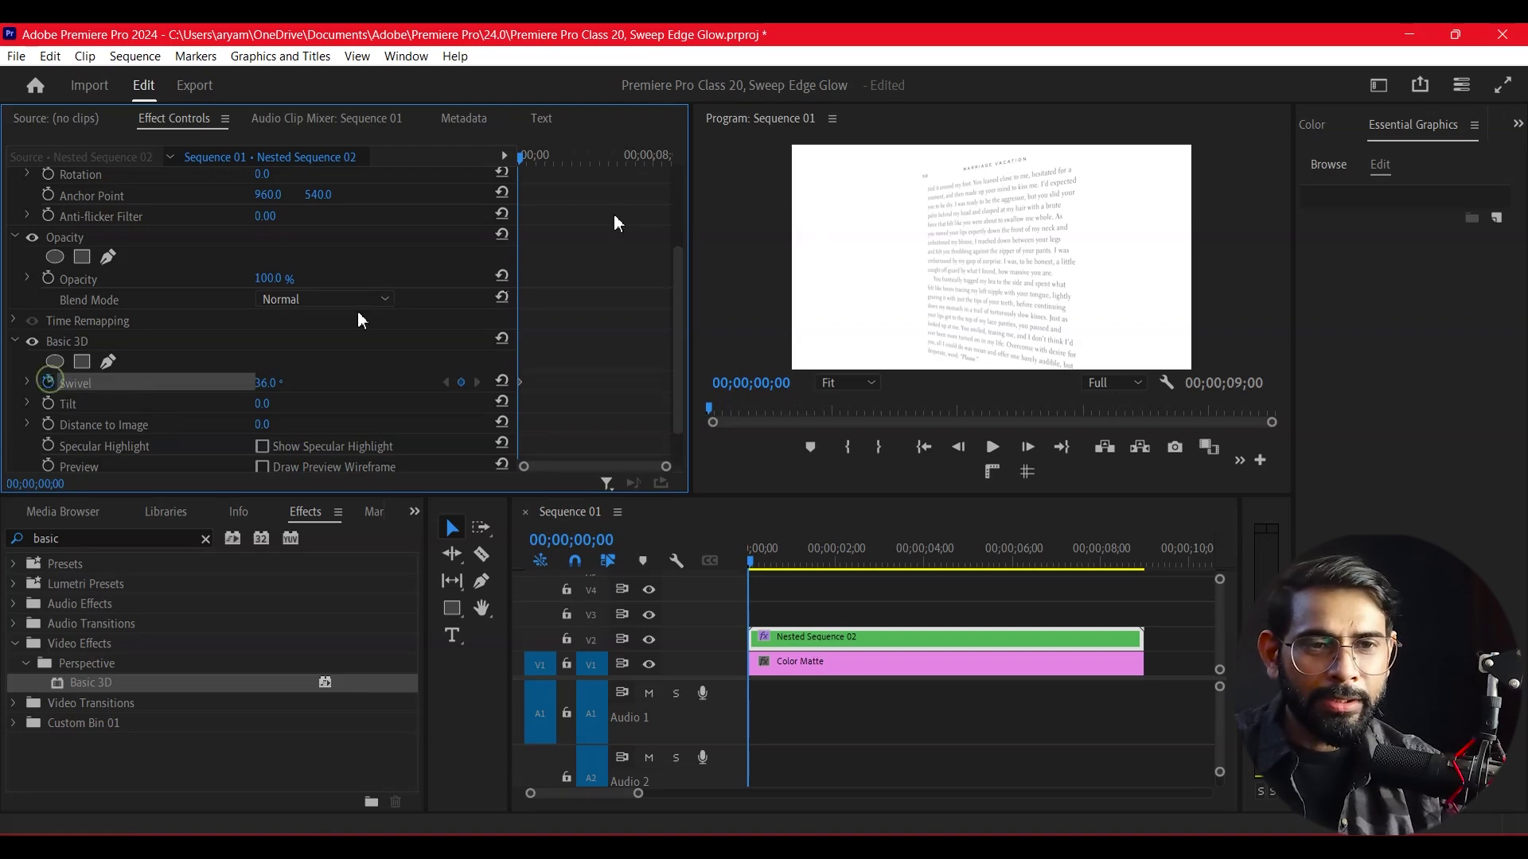
{"action": "left_click_drag", "start_coordinate": [554, 165], "coordinate": [569, 170]}
{"action": "left_click_drag", "start_coordinate": [266, 383], "coordinate": [229, 387]}
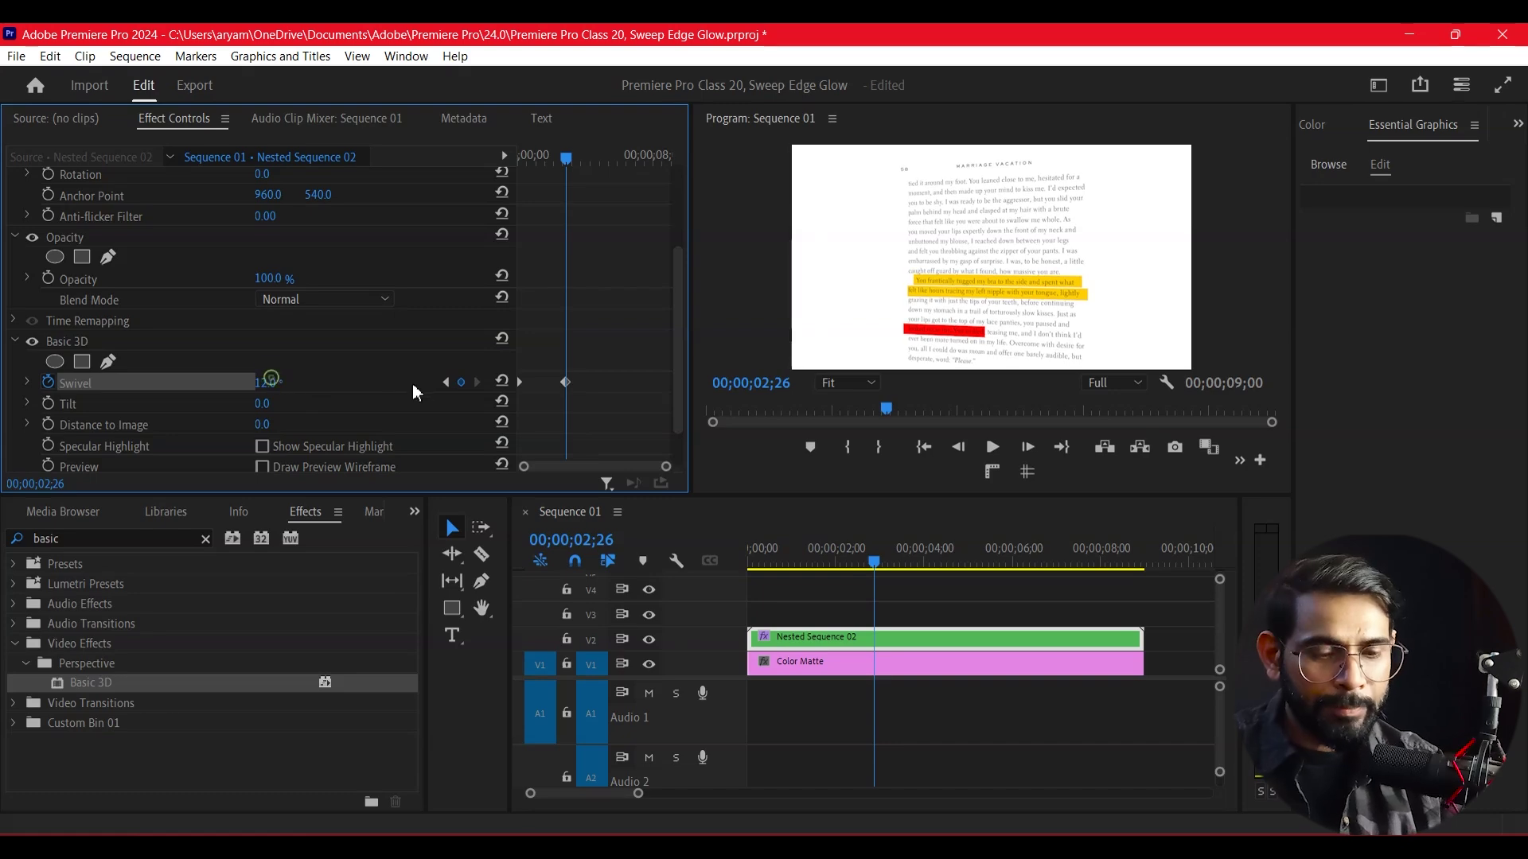
{"action": "type", "text": "0"}
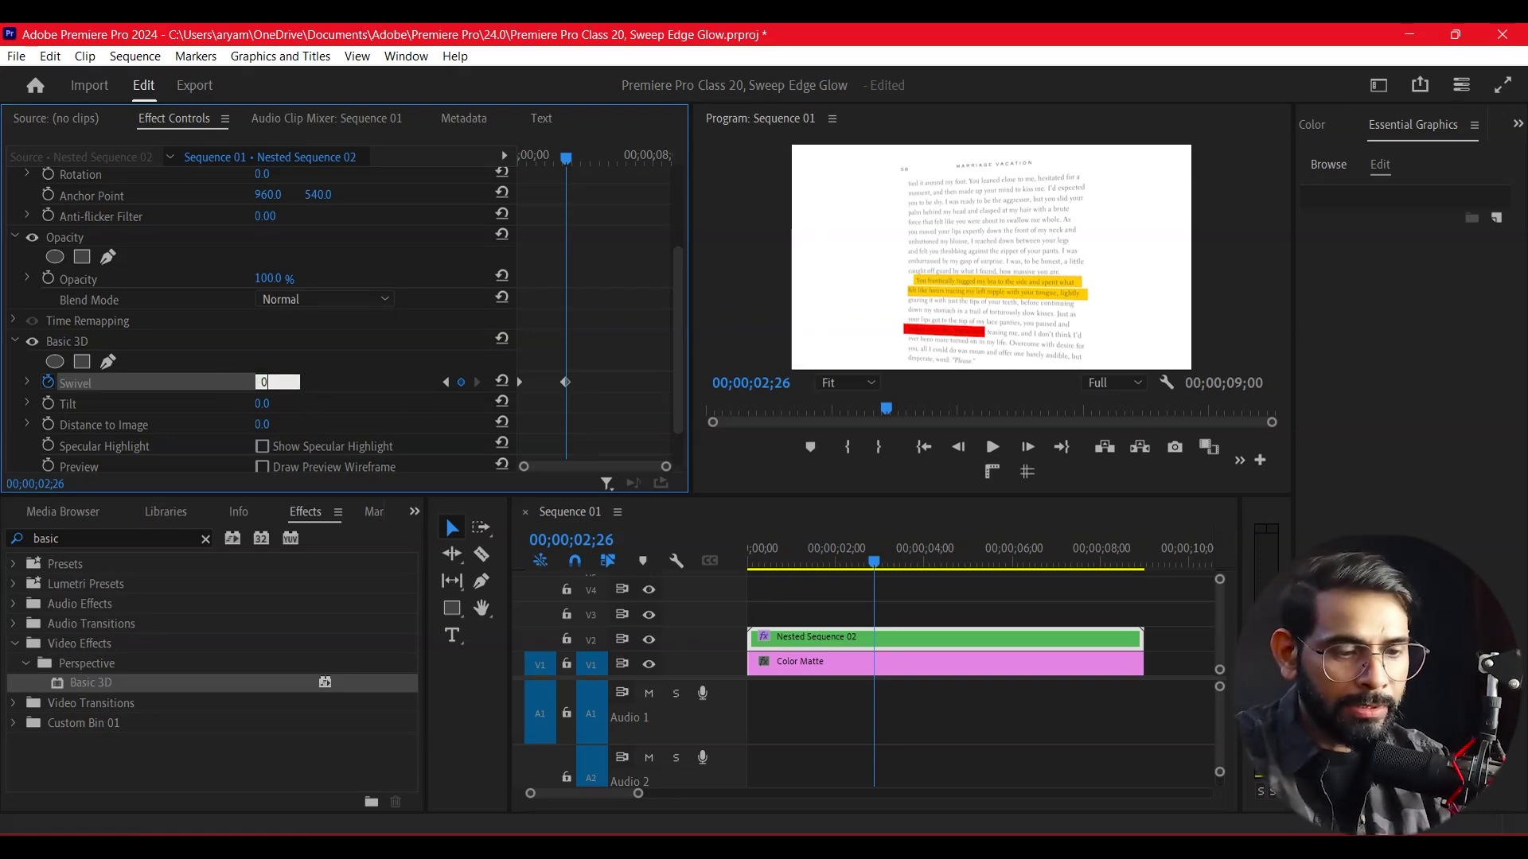
{"action": "key", "text": "Return"}
{"action": "left_click", "coordinate": [776, 587]}
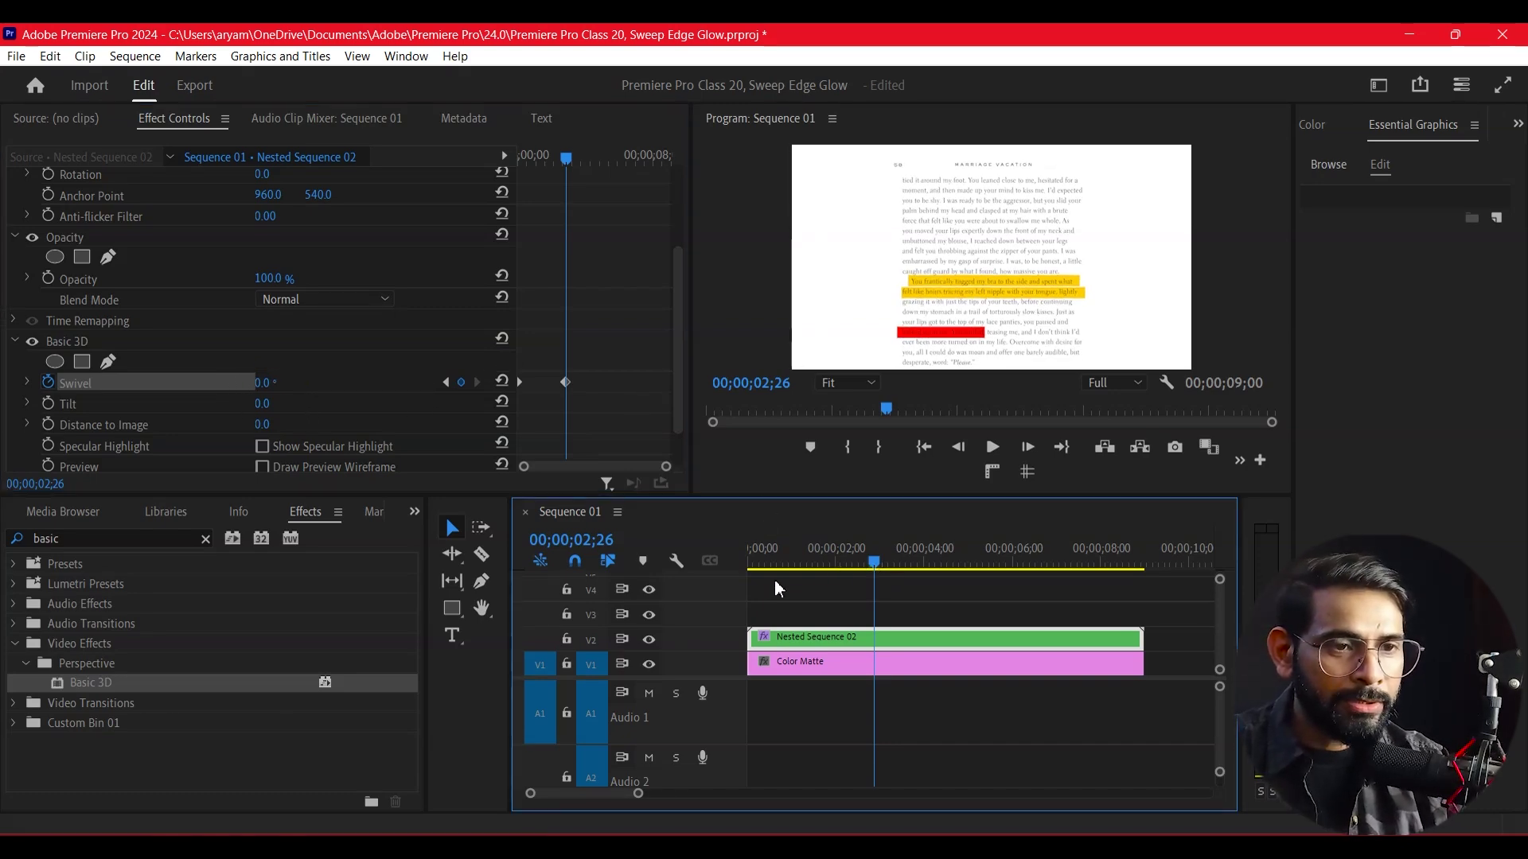
{"action": "mouse_move", "coordinate": [882, 564]}
{"action": "left_mouse_down"}
{"action": "mouse_move", "coordinate": [799, 591]}
{"action": "mouse_move", "coordinate": [904, 624]}
{"action": "left_mouse_up"}
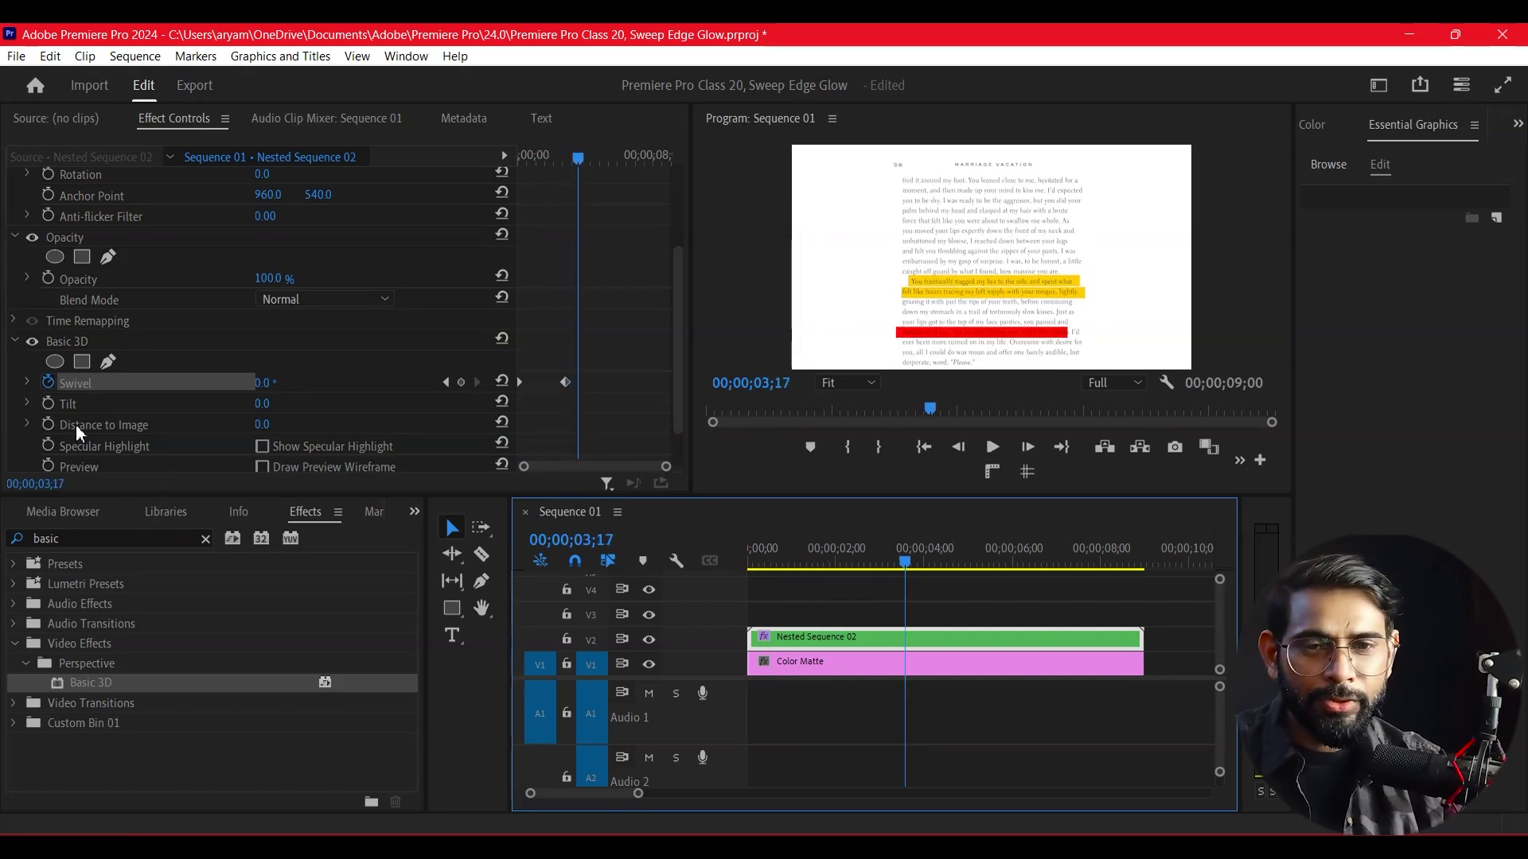
- Keyframe Tilt from 03;17 to a backward tilt at 06;18, then play from the start
{"action": "left_click", "coordinate": [48, 403]}
{"action": "left_click_drag", "start_coordinate": [578, 151], "coordinate": [629, 159]}
{"action": "mouse_move", "coordinate": [263, 403]}
{"action": "left_mouse_down"}
{"action": "mouse_move", "coordinate": [233, 403]}
{"action": "mouse_move", "coordinate": [280, 403]}
{"action": "left_mouse_up"}
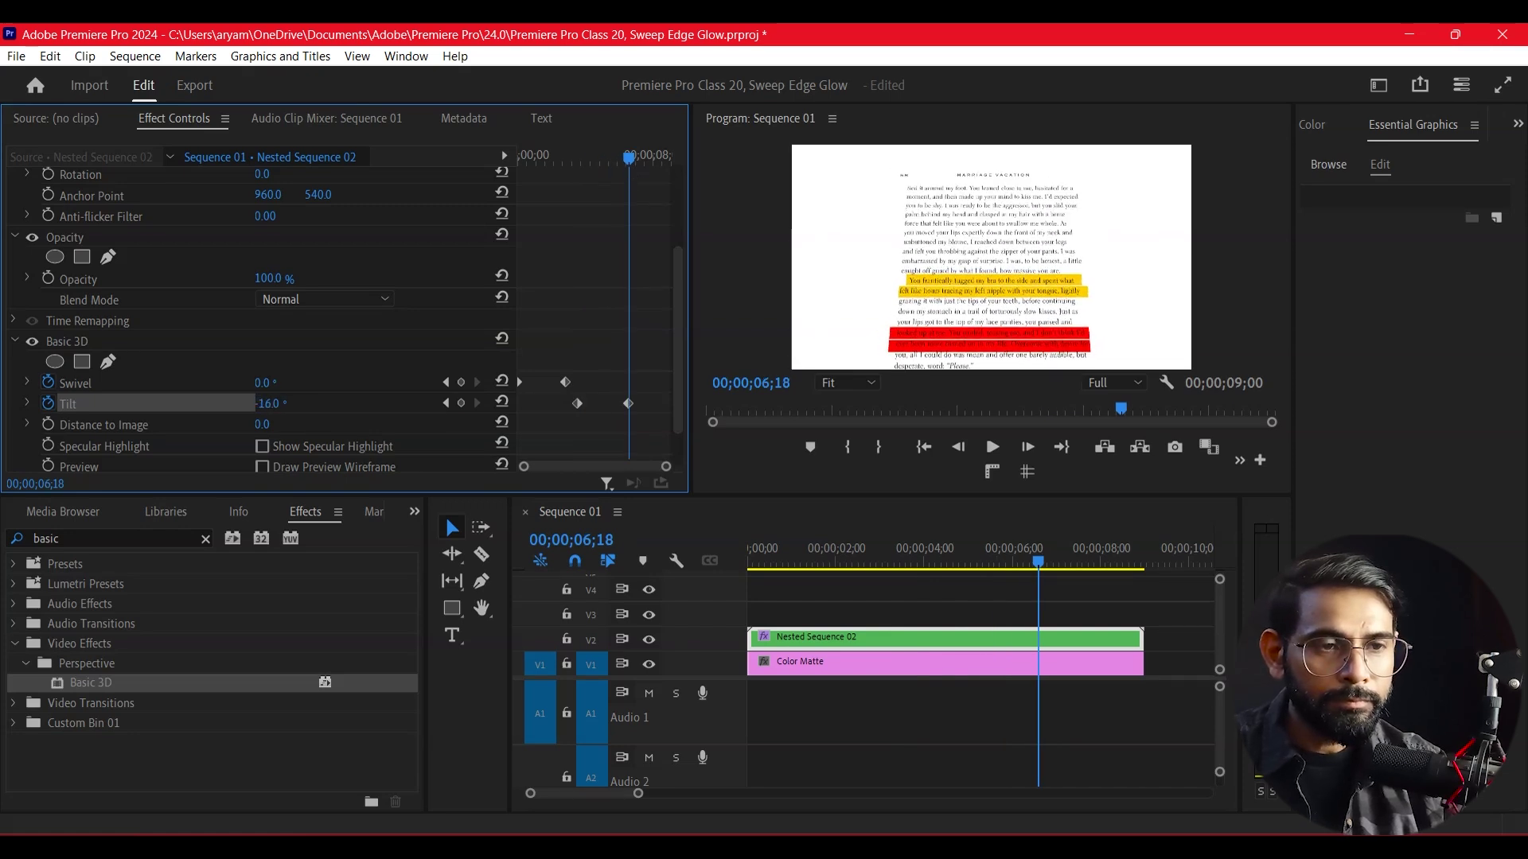
{"action": "left_click", "coordinate": [1049, 570]}
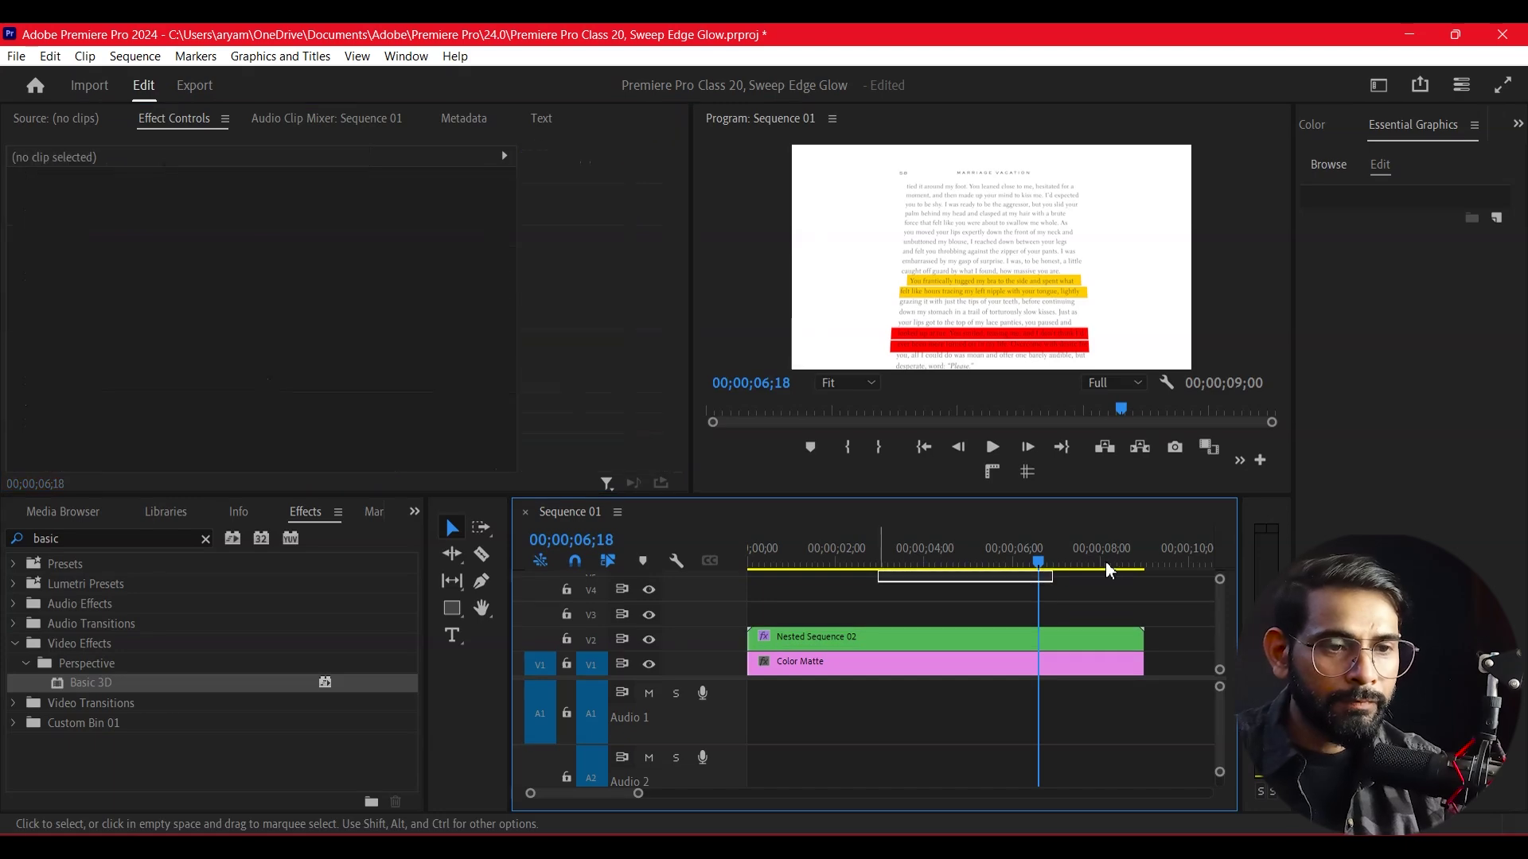
{"action": "left_click_drag", "start_coordinate": [1049, 565], "coordinate": [939, 565]}
{"action": "key", "text": "Home"}
{"action": "key", "text": "space"}
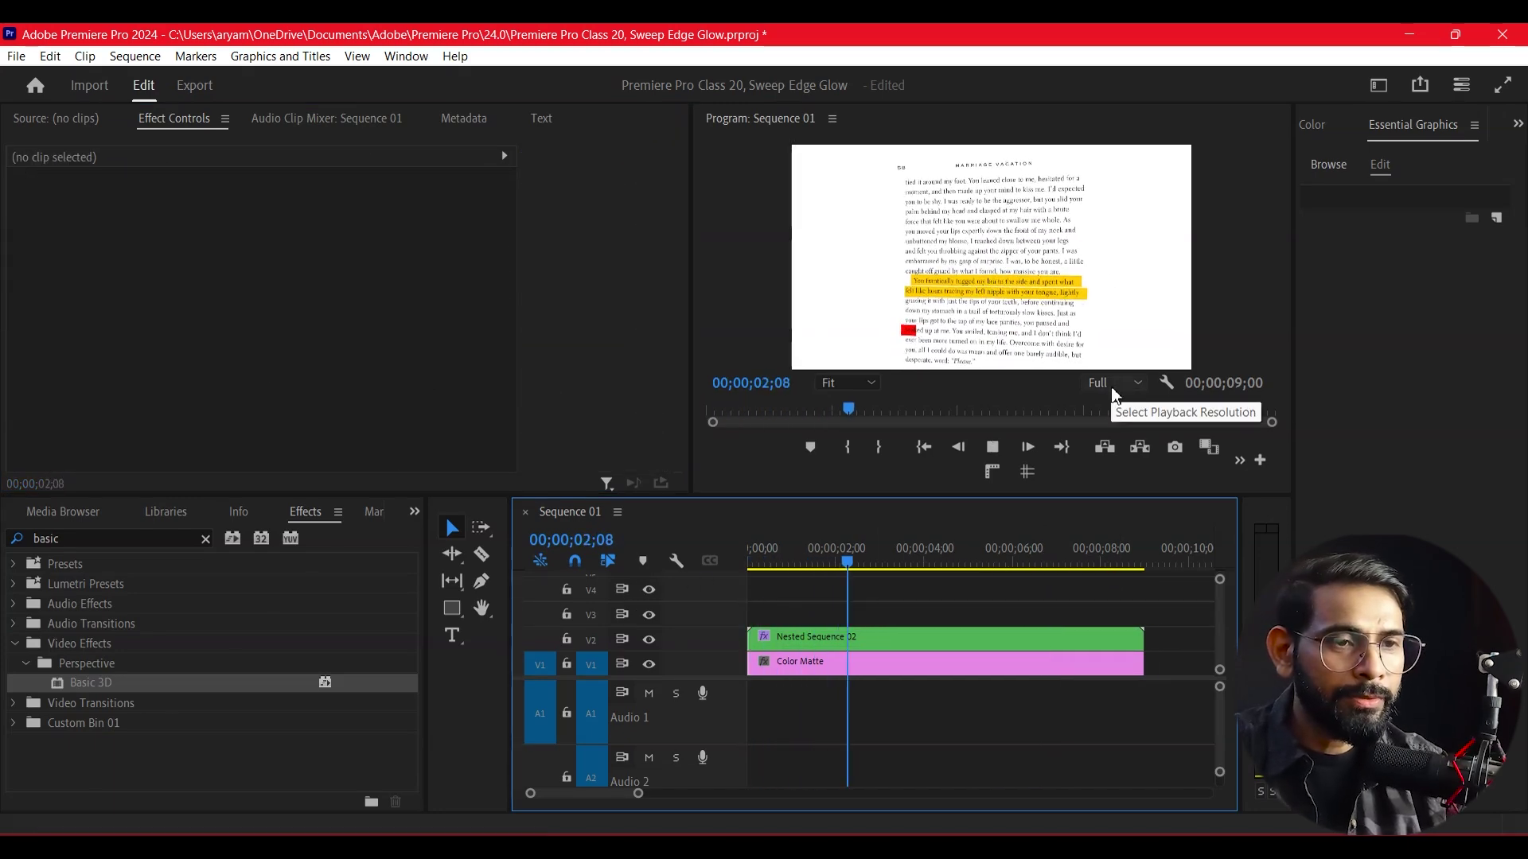
{"action": "key", "text": "space"}
{"action": "left_click", "coordinate": [880, 640]}
{"action": "left_click_drag", "start_coordinate": [676, 314], "coordinate": [663, 416]}
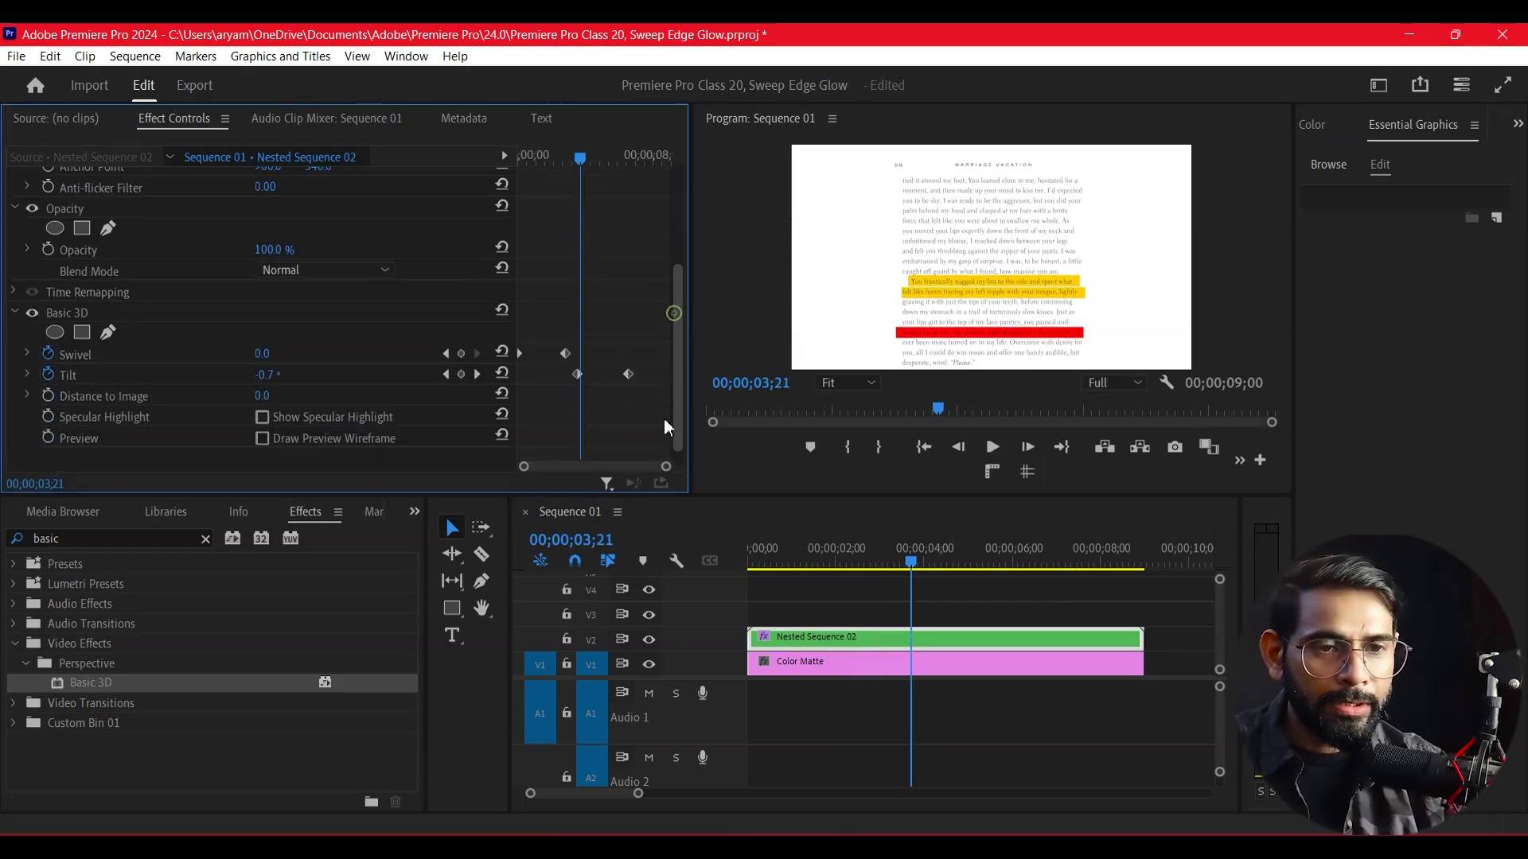
- Select the Swivel keyframe and play the animation from the start to review it
{"action": "mouse_move", "coordinate": [513, 343]}
{"action": "left_mouse_down"}
{"action": "mouse_move", "coordinate": [599, 311]}
{"action": "mouse_move", "coordinate": [555, 335]}
{"action": "mouse_move", "coordinate": [615, 356]}
{"action": "left_mouse_up"}
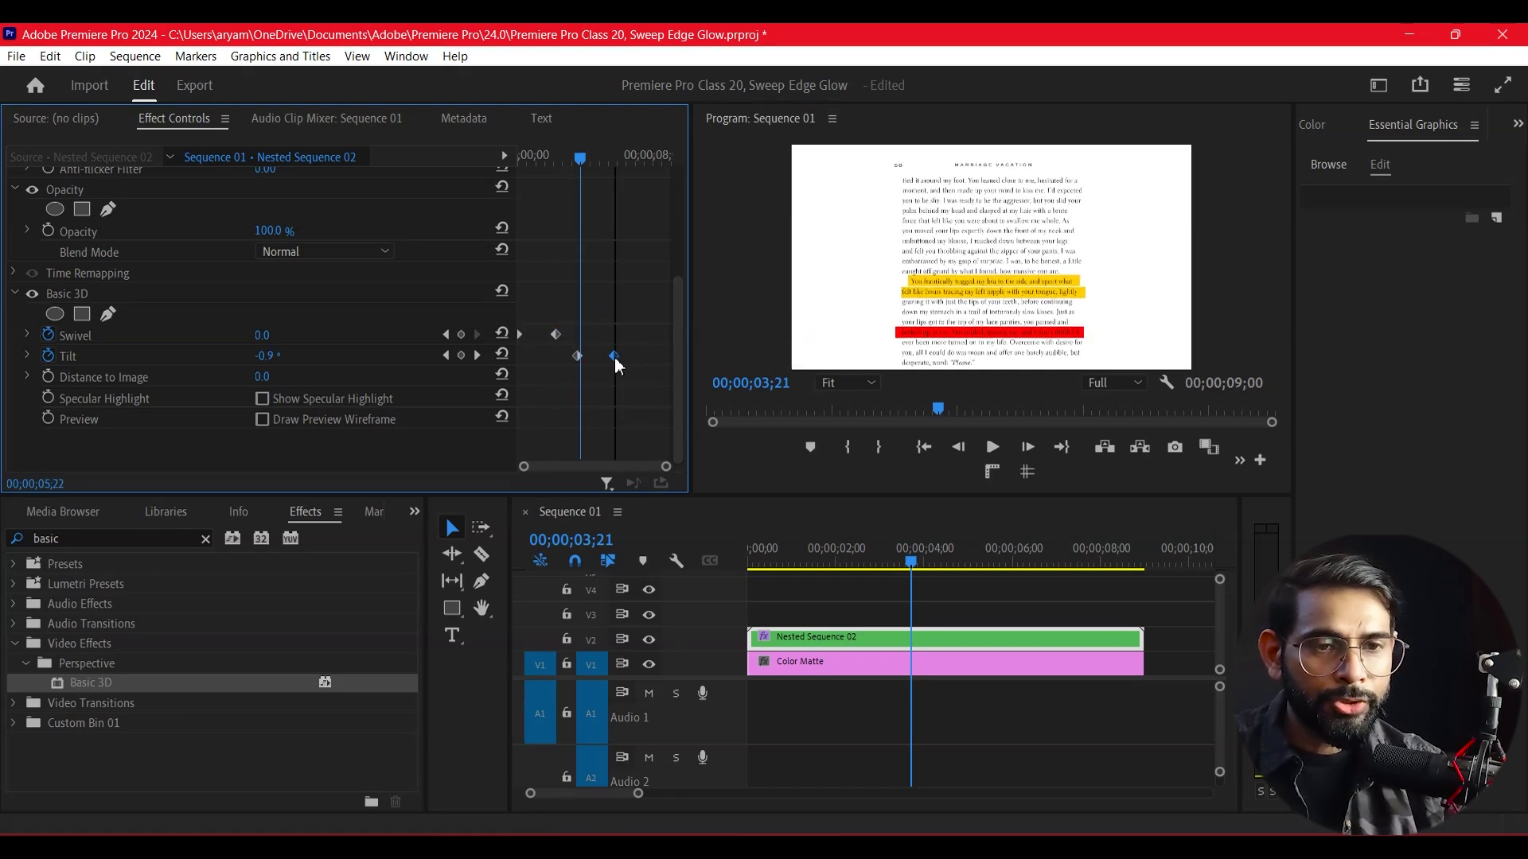
{"action": "key", "text": "Home"}
{"action": "key", "text": "space"}
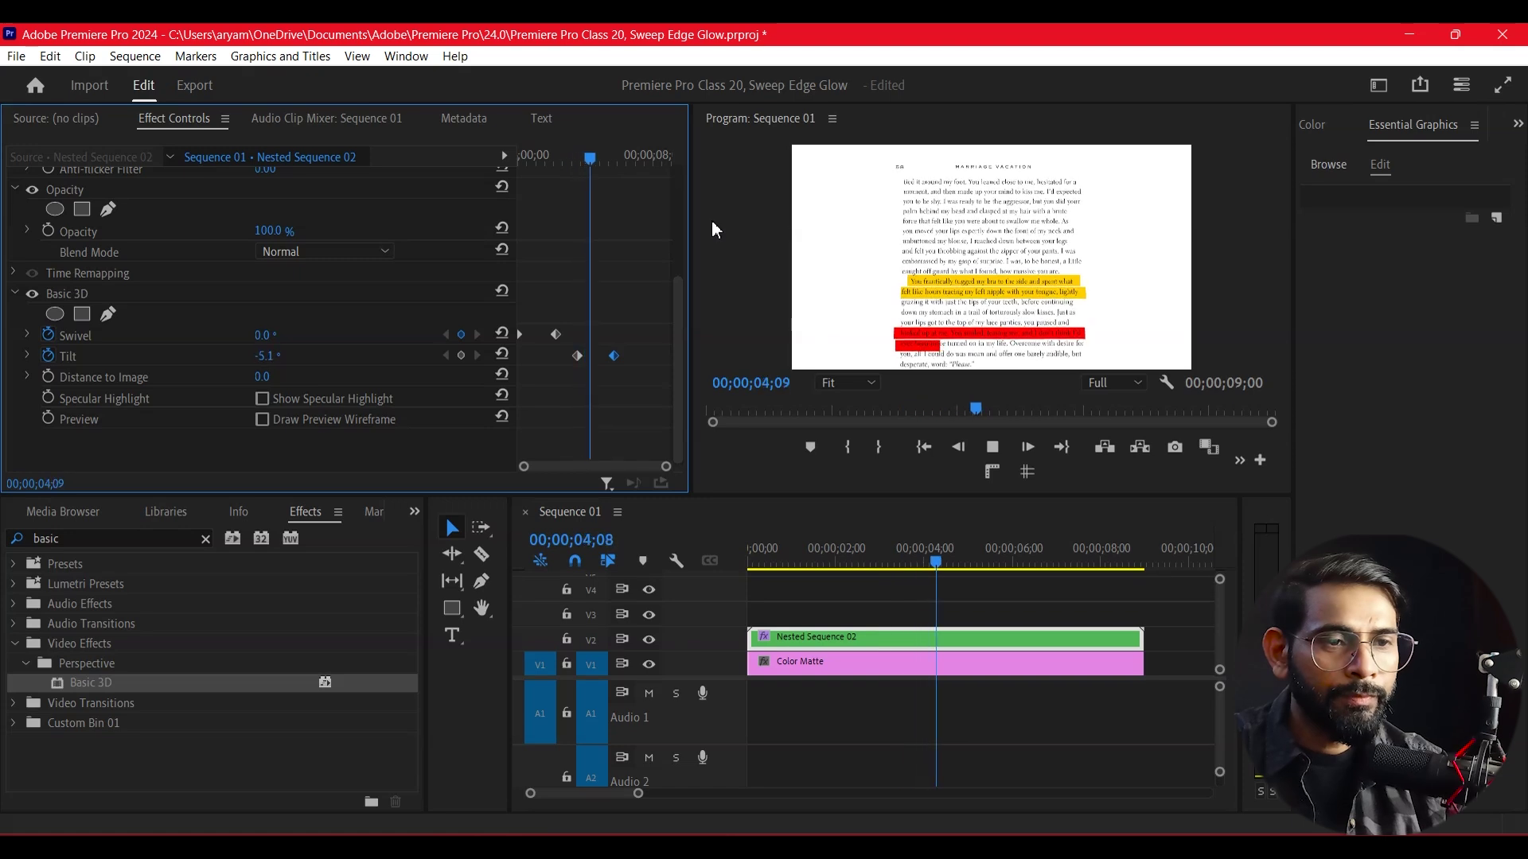
{"action": "key", "text": "space"}
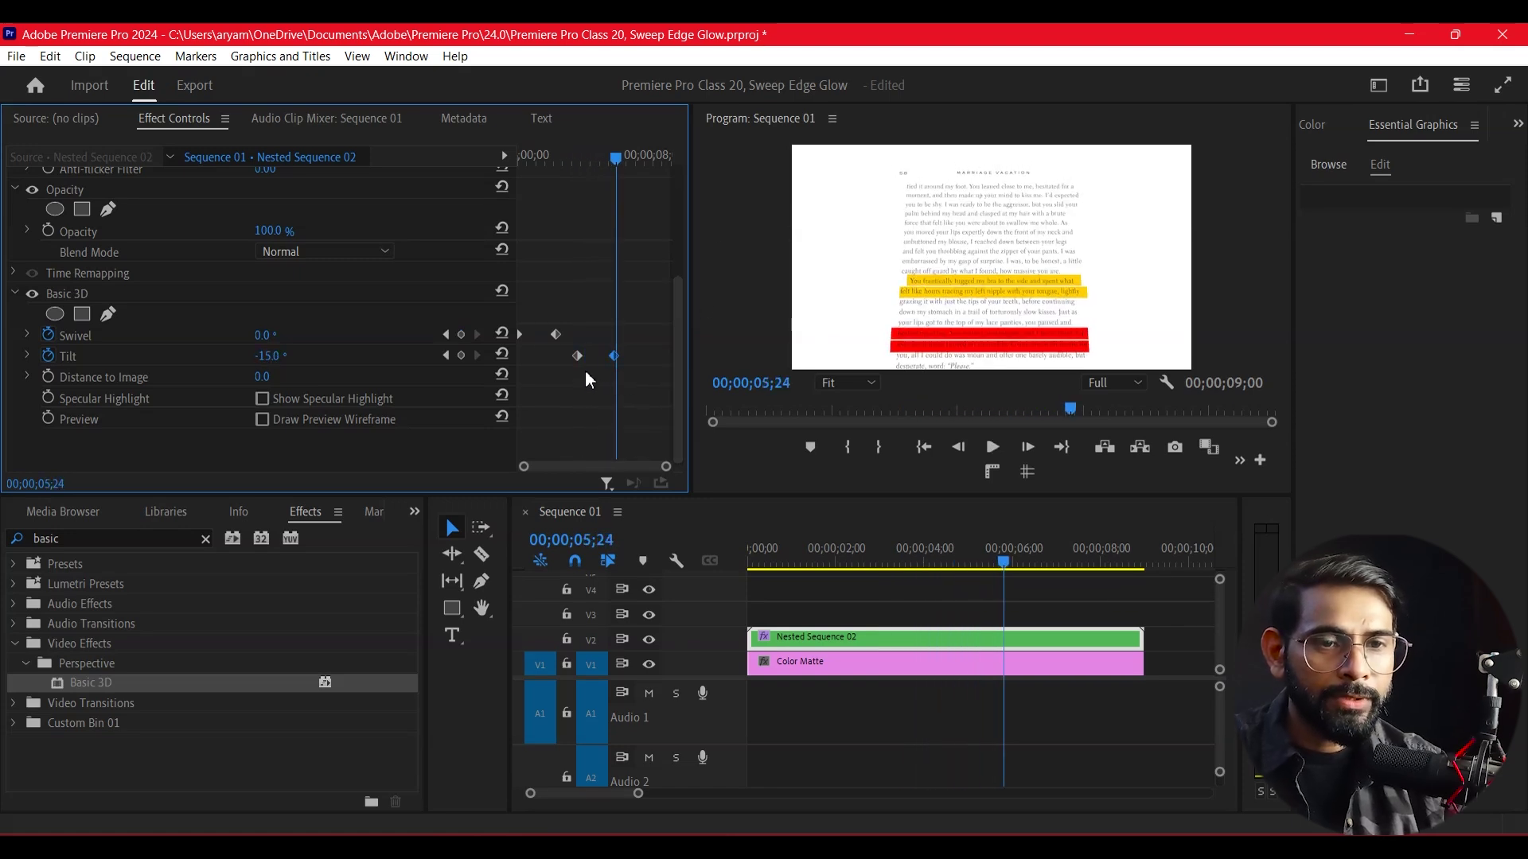
- Move the second Tilt keyframe earlier so the -15° tilt arrives sooner, and replay
{"action": "left_click_drag", "start_coordinate": [576, 356], "coordinate": [590, 355]}
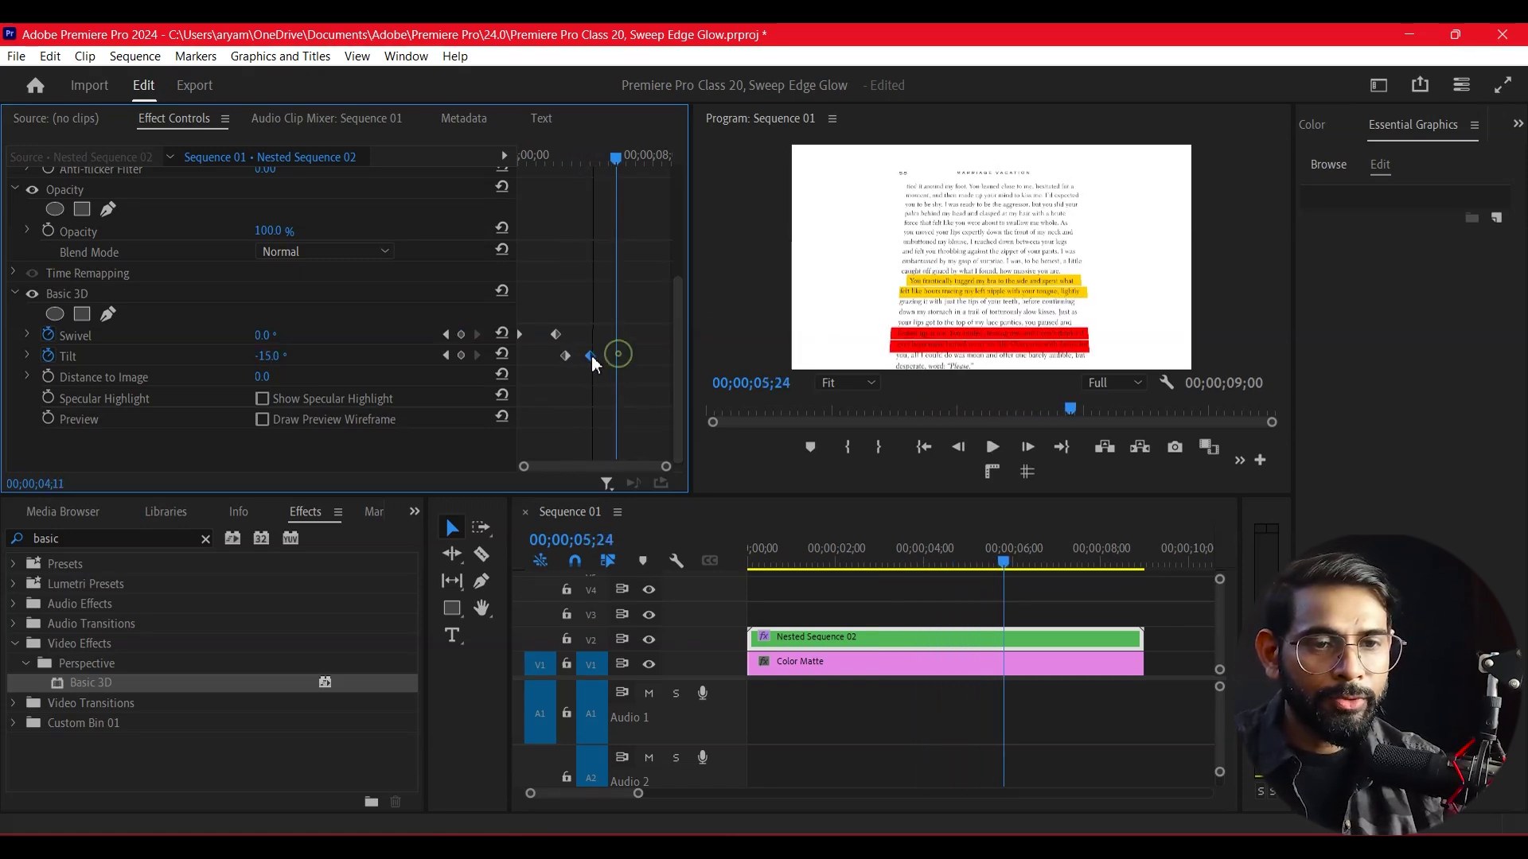
{"action": "left_click_drag", "start_coordinate": [615, 156], "coordinate": [547, 157]}
{"action": "key", "text": "space"}
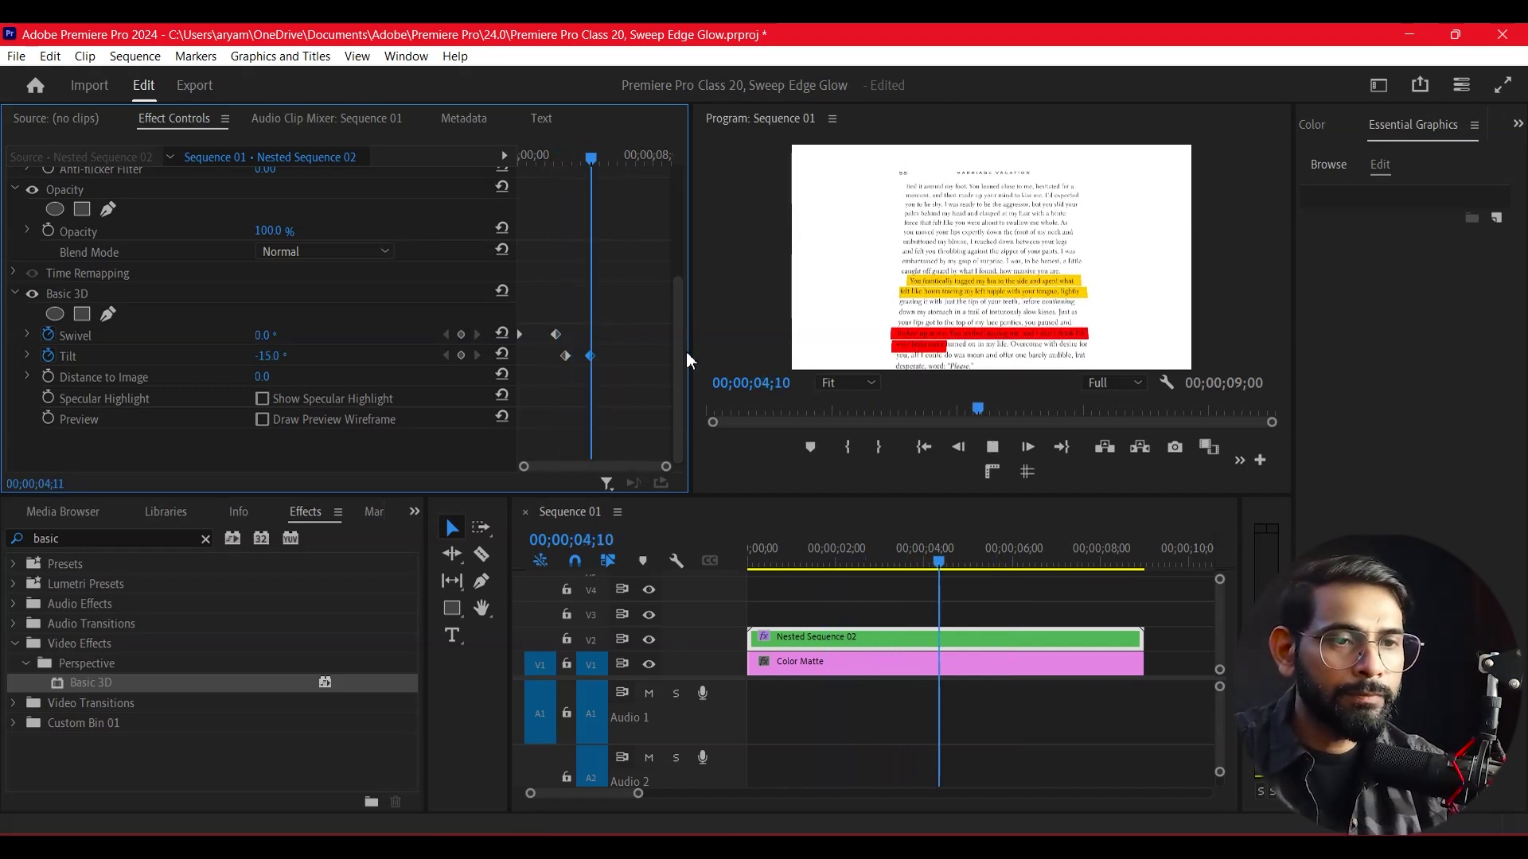
{"action": "key", "text": "space"}
{"action": "left_click_drag", "start_coordinate": [590, 357], "coordinate": [587, 356]}
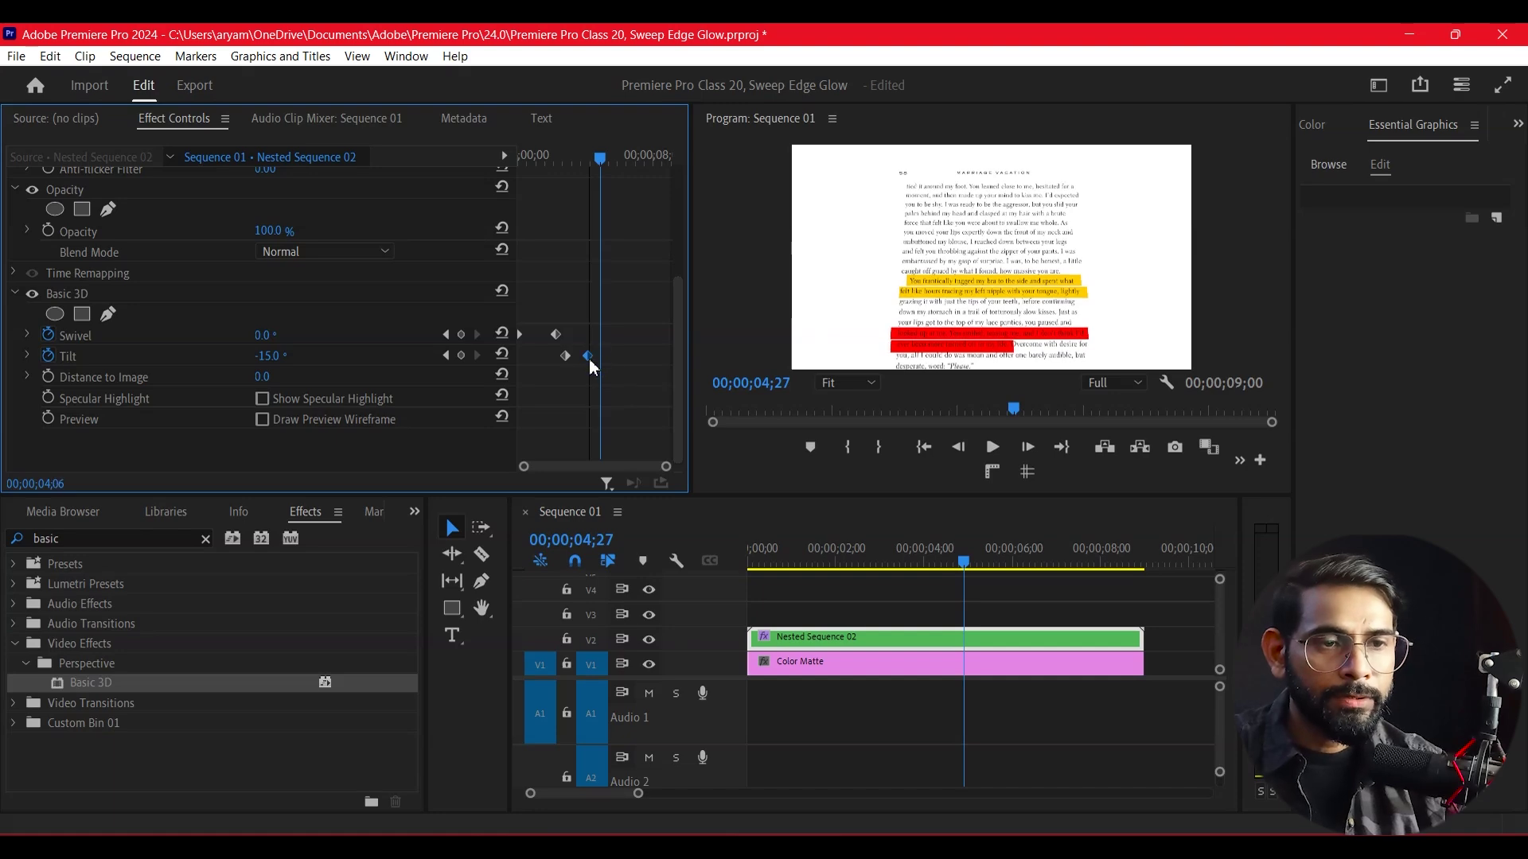
{"action": "left_click", "coordinate": [535, 157]}
{"action": "key", "text": "space"}
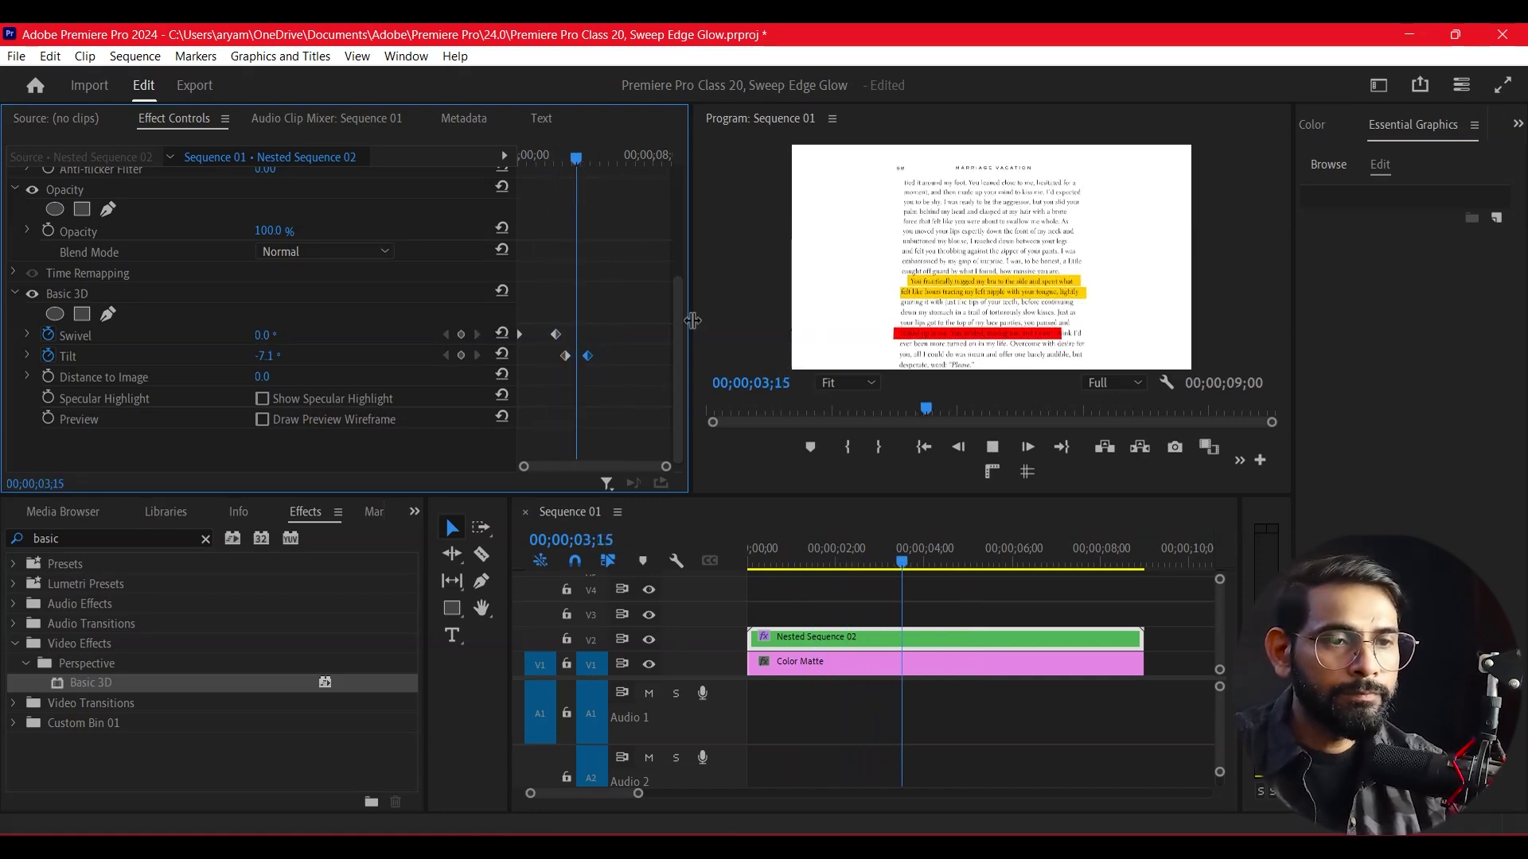
{"action": "left_click", "coordinate": [76, 335]}
{"action": "key", "text": "space"}
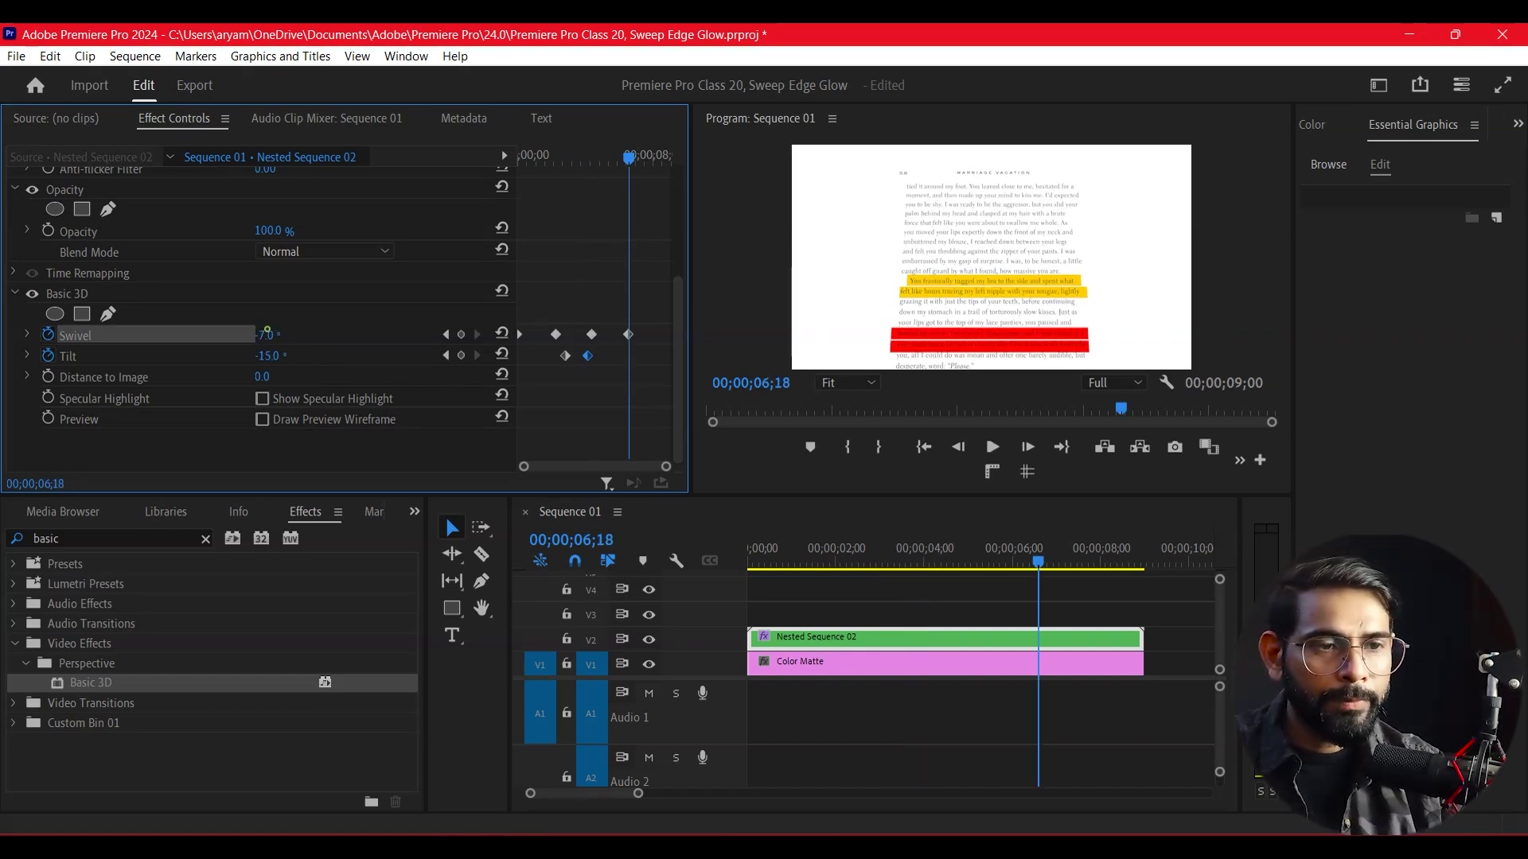
- Keyframe Swivel at -27° near 06;18, then Swivel and Tilt both at 0° at 08;12
{"action": "left_click_drag", "start_coordinate": [267, 332], "coordinate": [252, 332]}
{"action": "left_click_drag", "start_coordinate": [593, 166], "coordinate": [601, 174]}
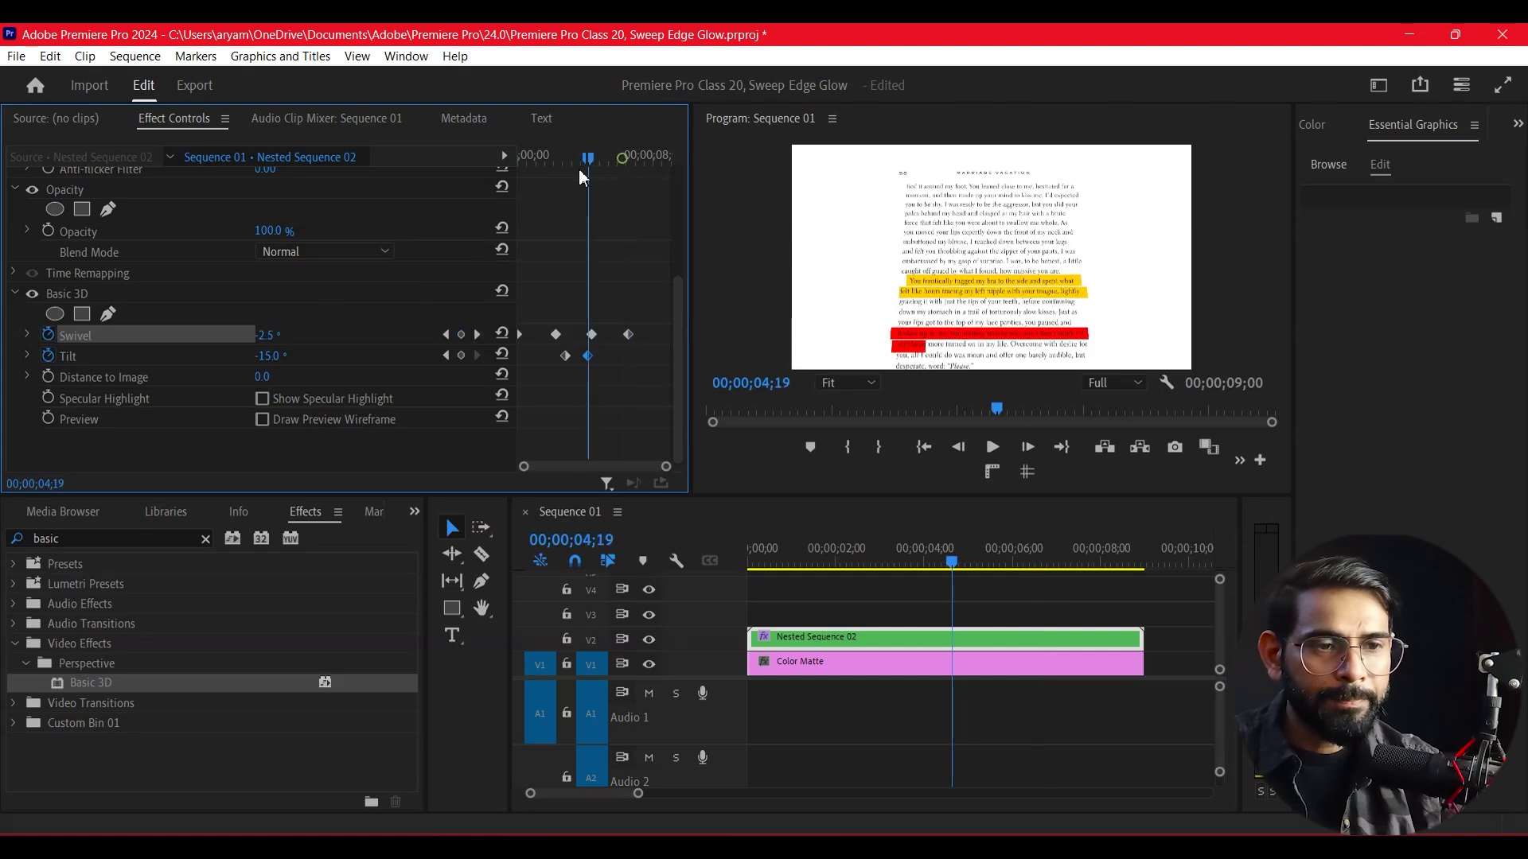
{"action": "left_click_drag", "start_coordinate": [601, 174], "coordinate": [659, 175]}
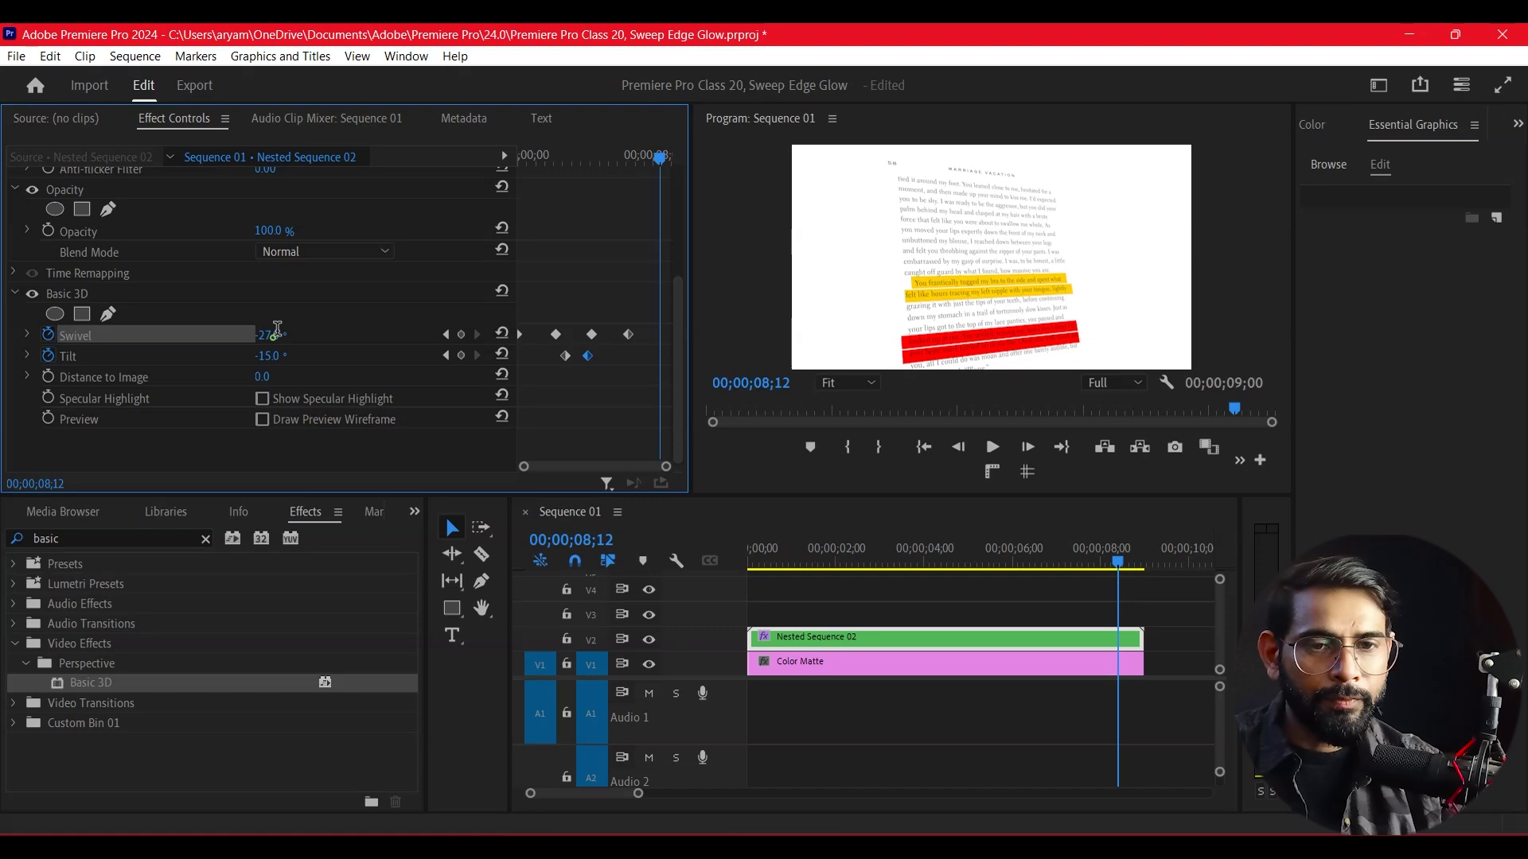
{"action": "type", "text": "0"}
{"action": "key", "text": "Return"}
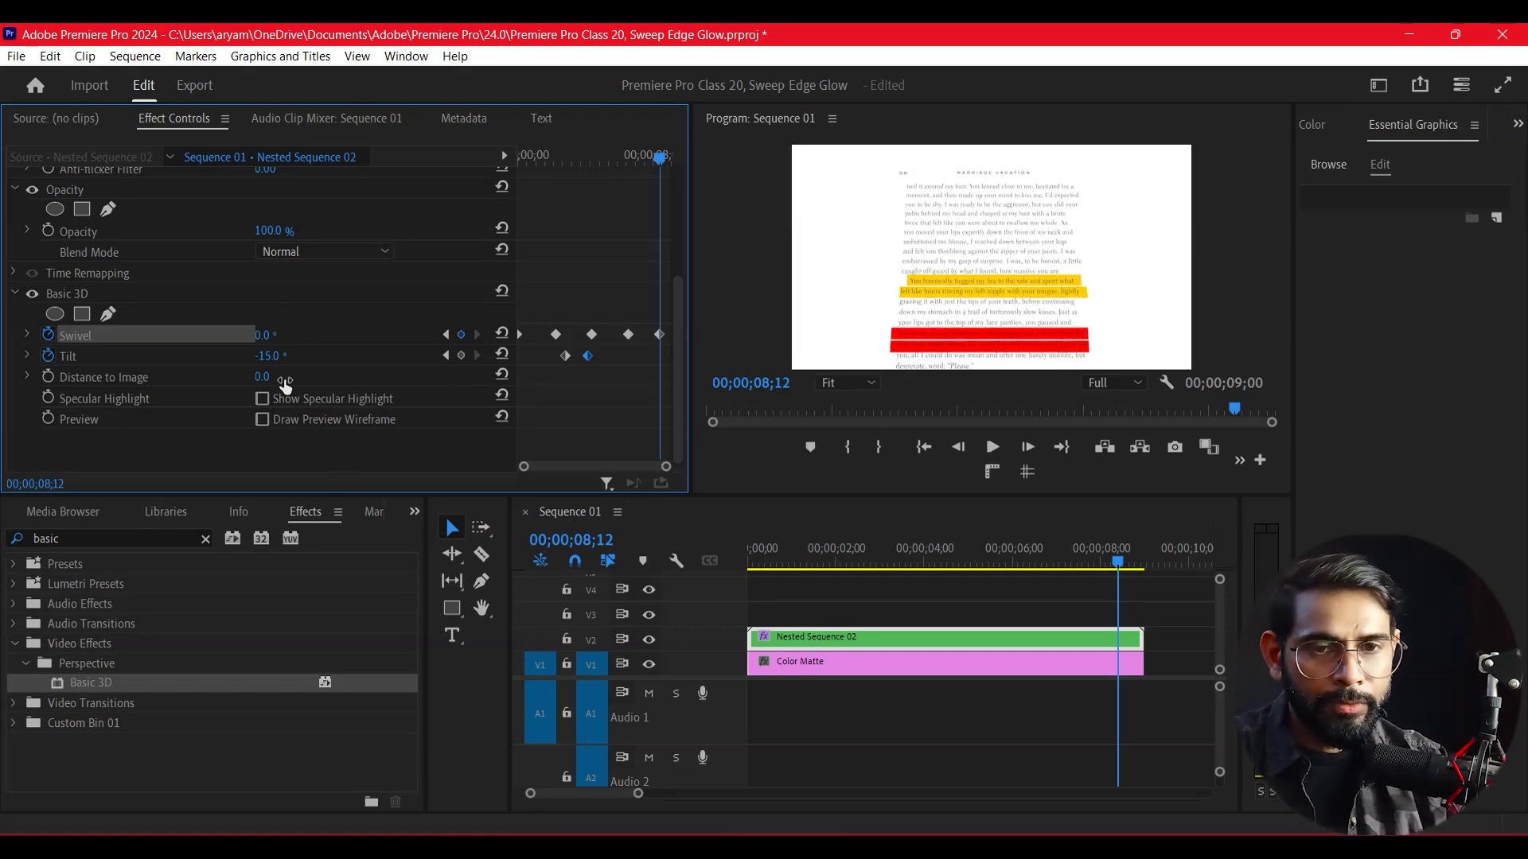
{"action": "type", "text": "0"}
{"action": "key", "text": "Return"}
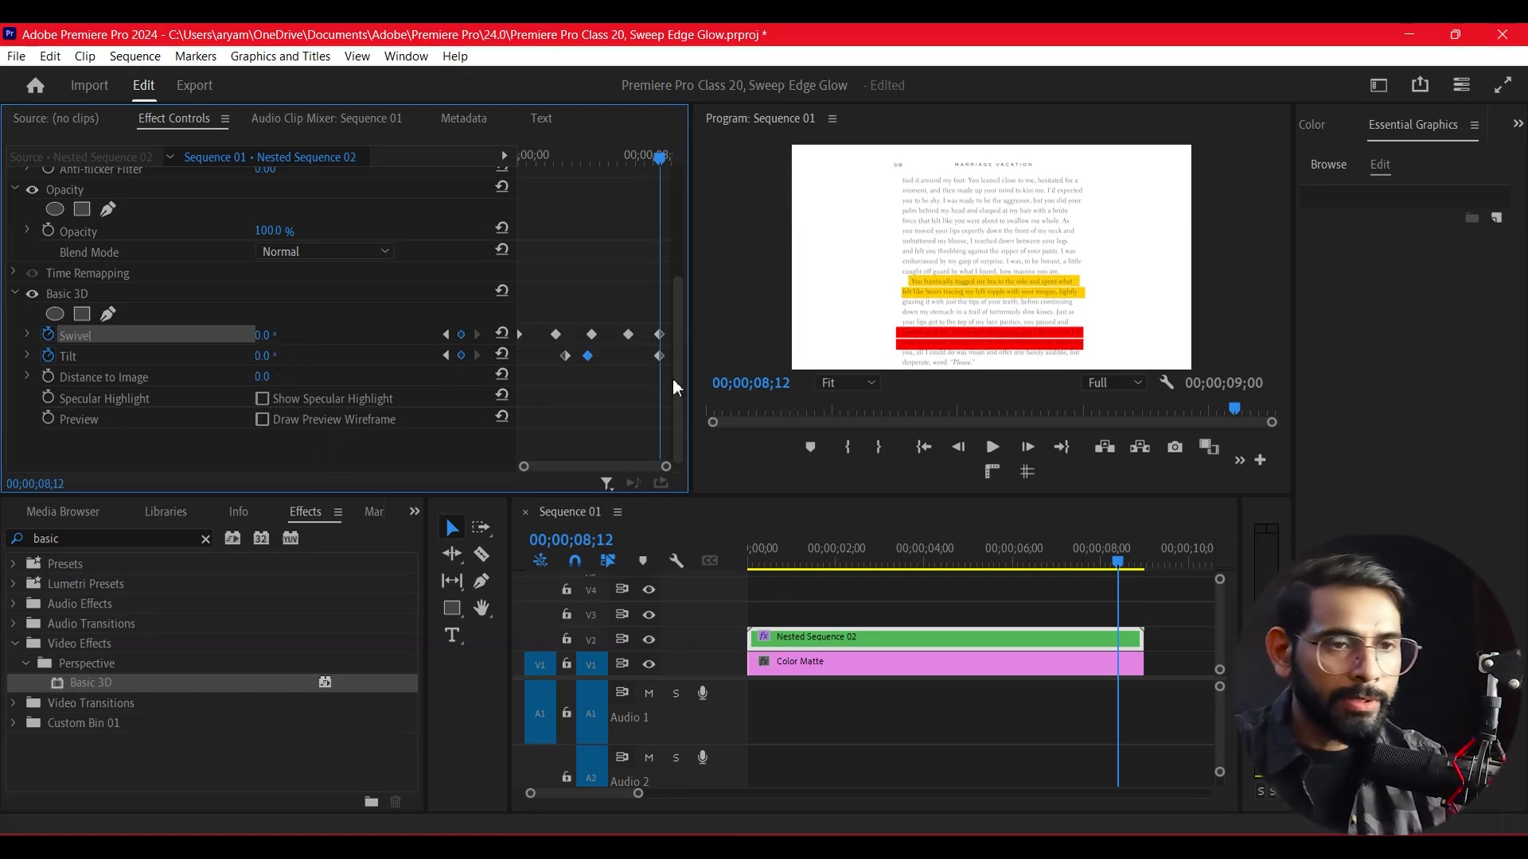
- Play the 3D animation from the start and return to the first frame
{"action": "left_click_drag", "start_coordinate": [1076, 556], "coordinate": [699, 615]}
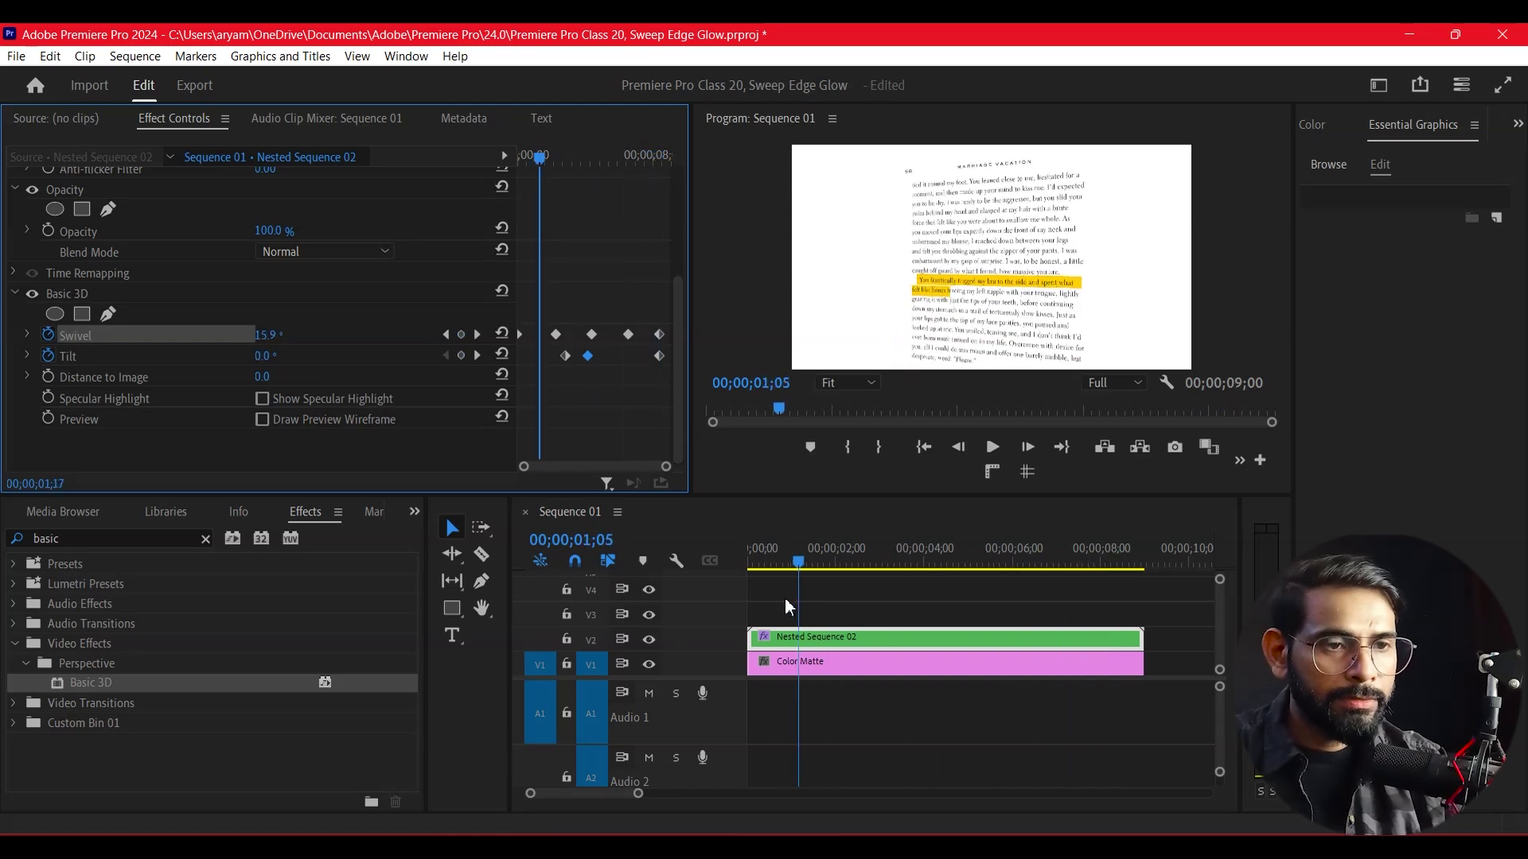
{"action": "key", "text": "space"}
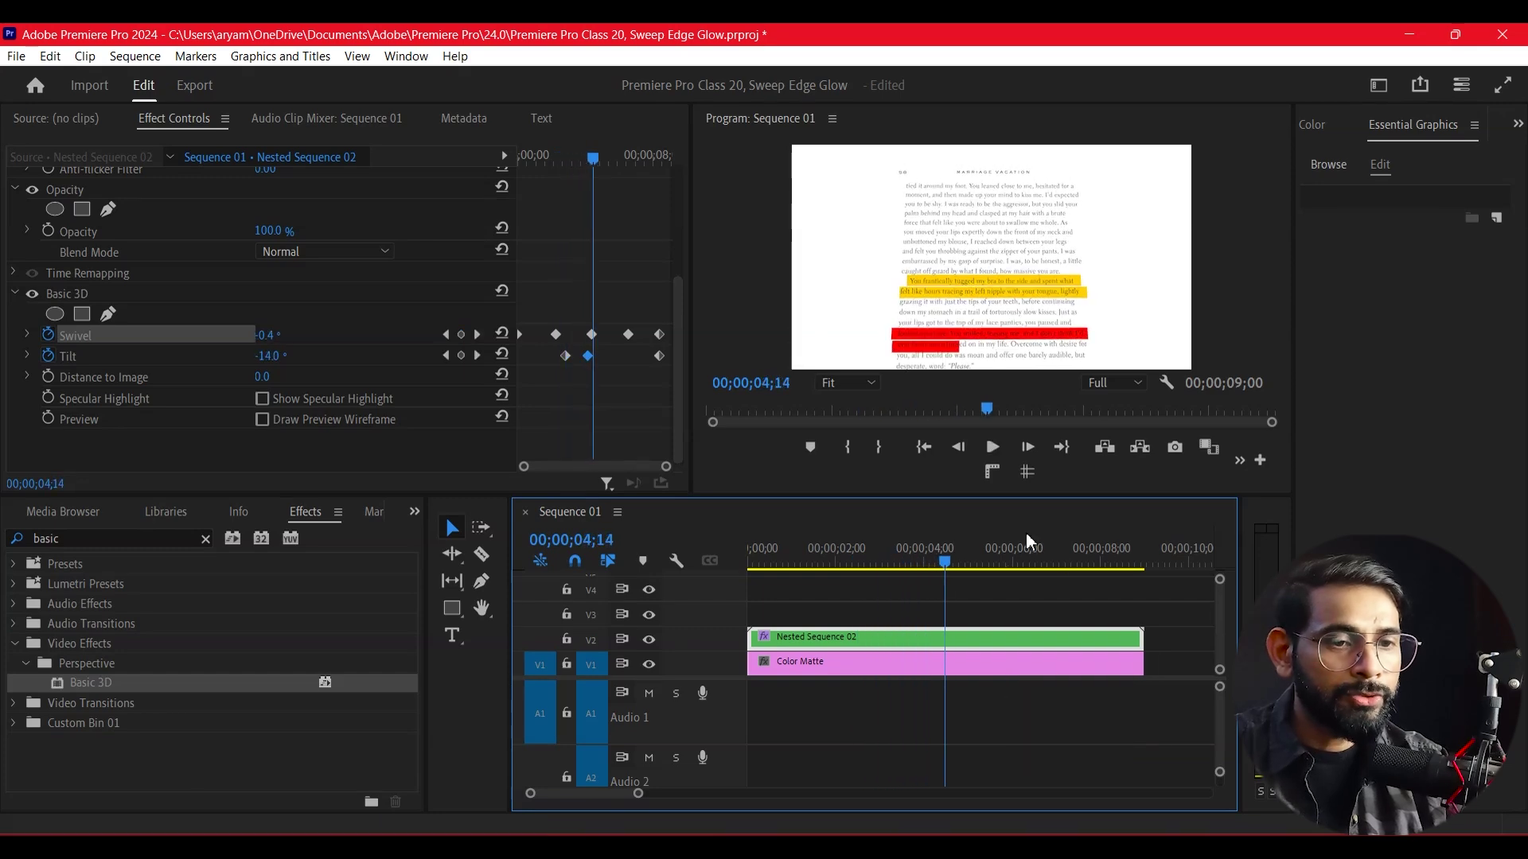
{"action": "left_click_drag", "start_coordinate": [956, 567], "coordinate": [699, 595]}
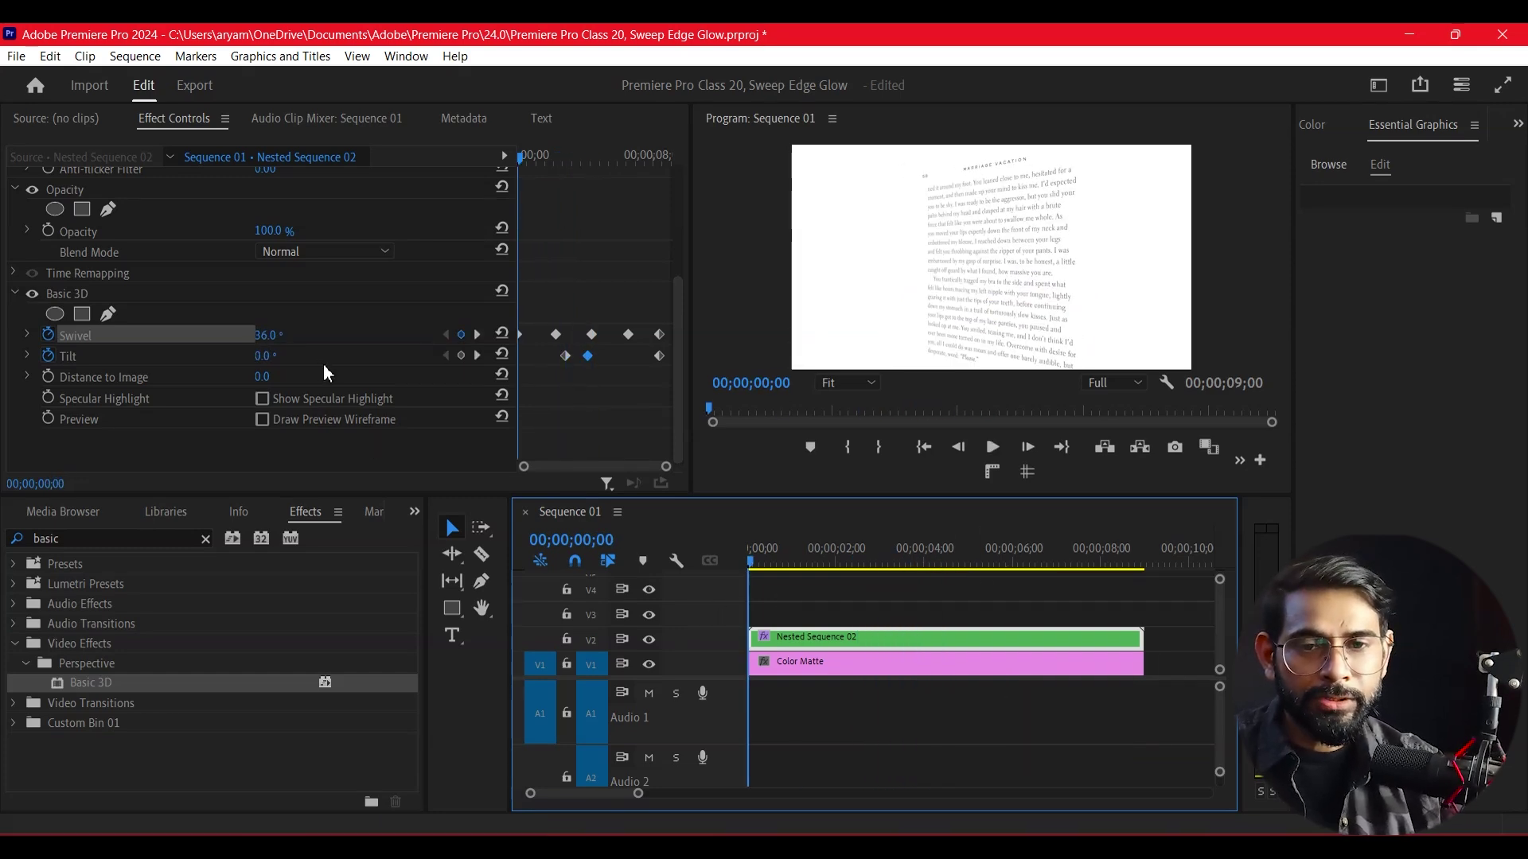
- Keyframe Distance to Image at -52 at the start, easing to -45.6 shortly after
{"action": "mouse_move", "coordinate": [262, 376]}
{"action": "left_mouse_down"}
{"action": "mouse_move", "coordinate": [217, 376]}
{"action": "mouse_move", "coordinate": [263, 376]}
{"action": "left_mouse_up"}
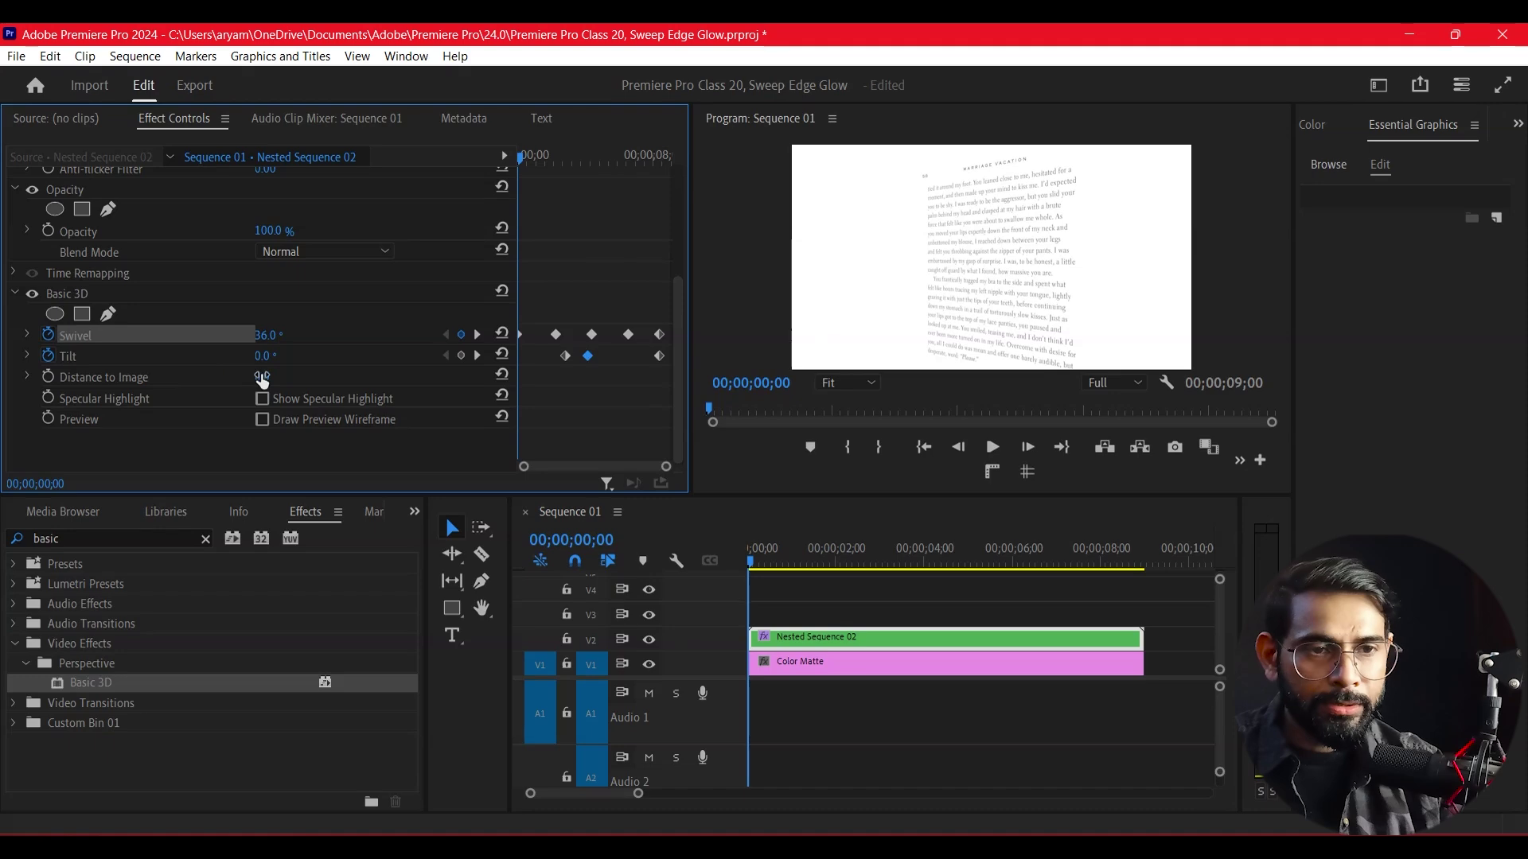
{"action": "left_click_drag", "start_coordinate": [262, 376], "coordinate": [277, 379]}
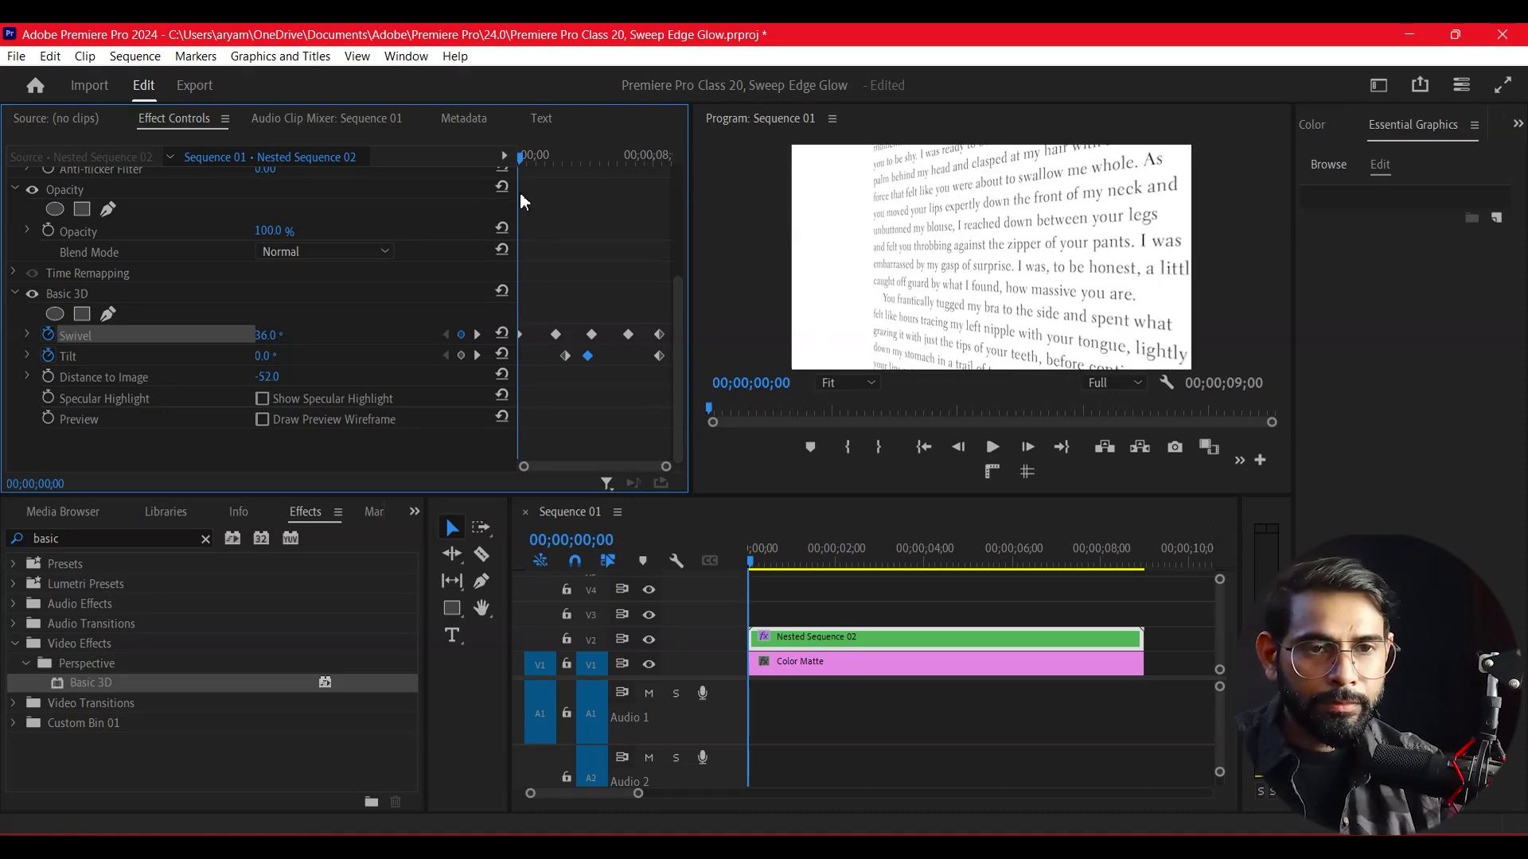
{"action": "left_click", "coordinate": [48, 377]}
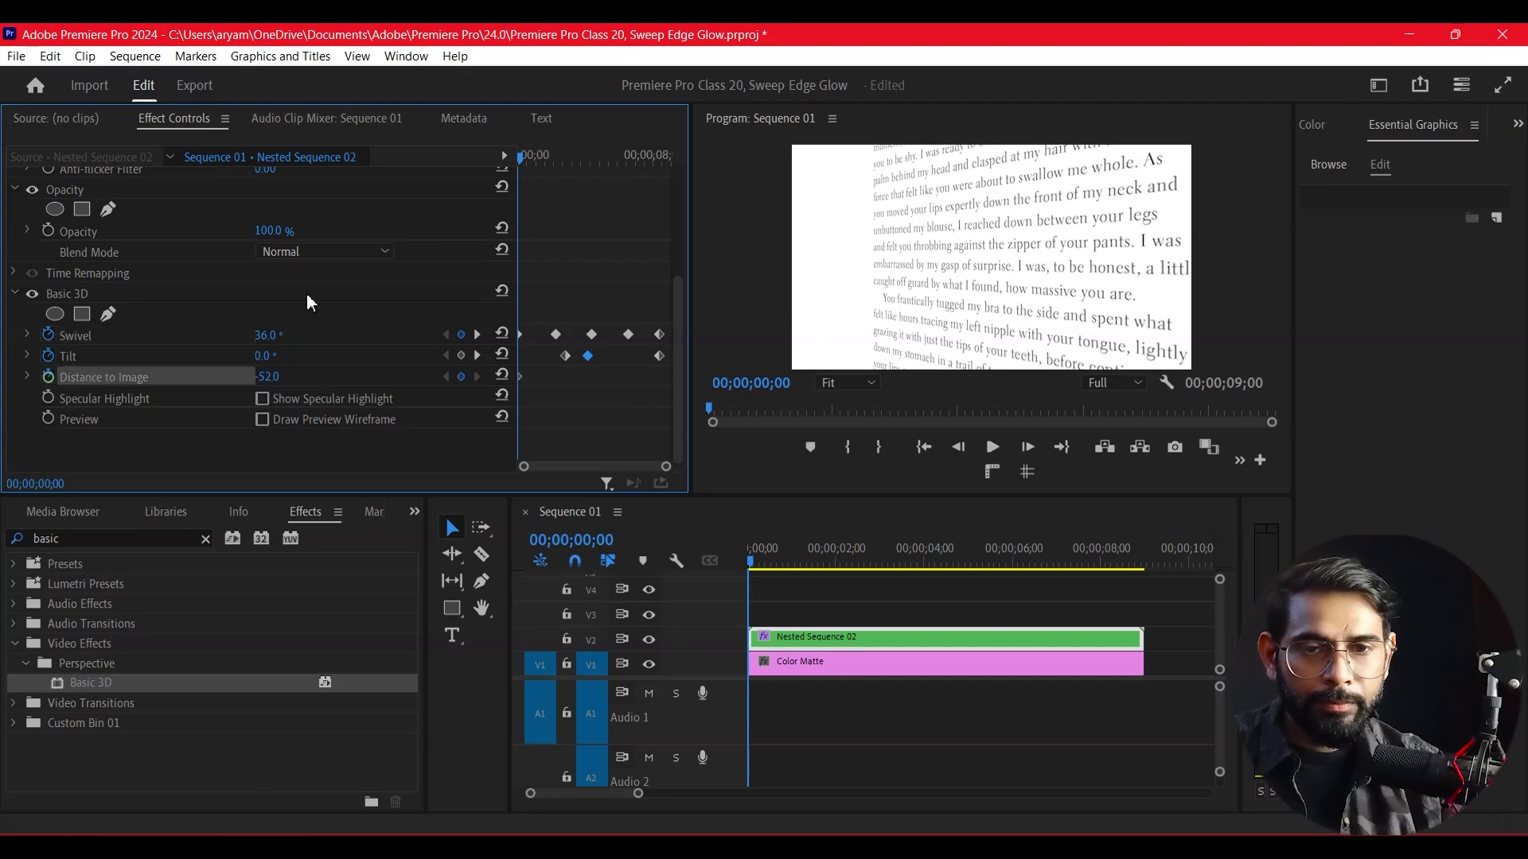
{"action": "left_click_drag", "start_coordinate": [513, 176], "coordinate": [544, 163]}
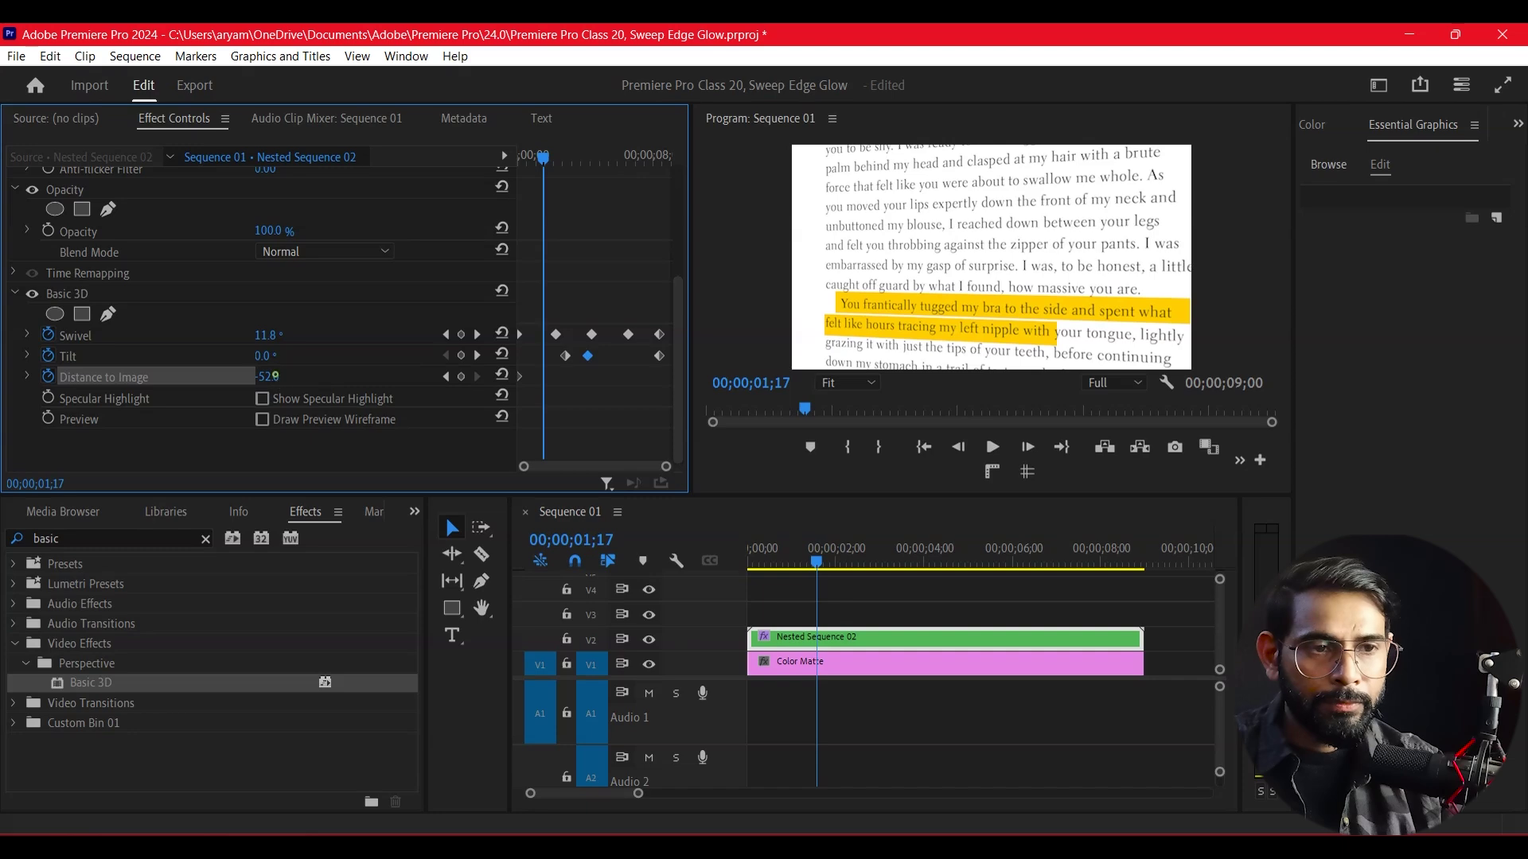
{"action": "left_click_drag", "start_coordinate": [275, 376], "coordinate": [286, 377]}
- Add later Distance to Image keyframes pulling the page back to -19 and -10
{"action": "mouse_move", "coordinate": [544, 163]}
{"action": "left_mouse_down"}
{"action": "mouse_move", "coordinate": [559, 184]}
{"action": "mouse_move", "coordinate": [597, 185]}
{"action": "left_mouse_up"}
{"action": "left_click_drag", "start_coordinate": [262, 377], "coordinate": [247, 377]}
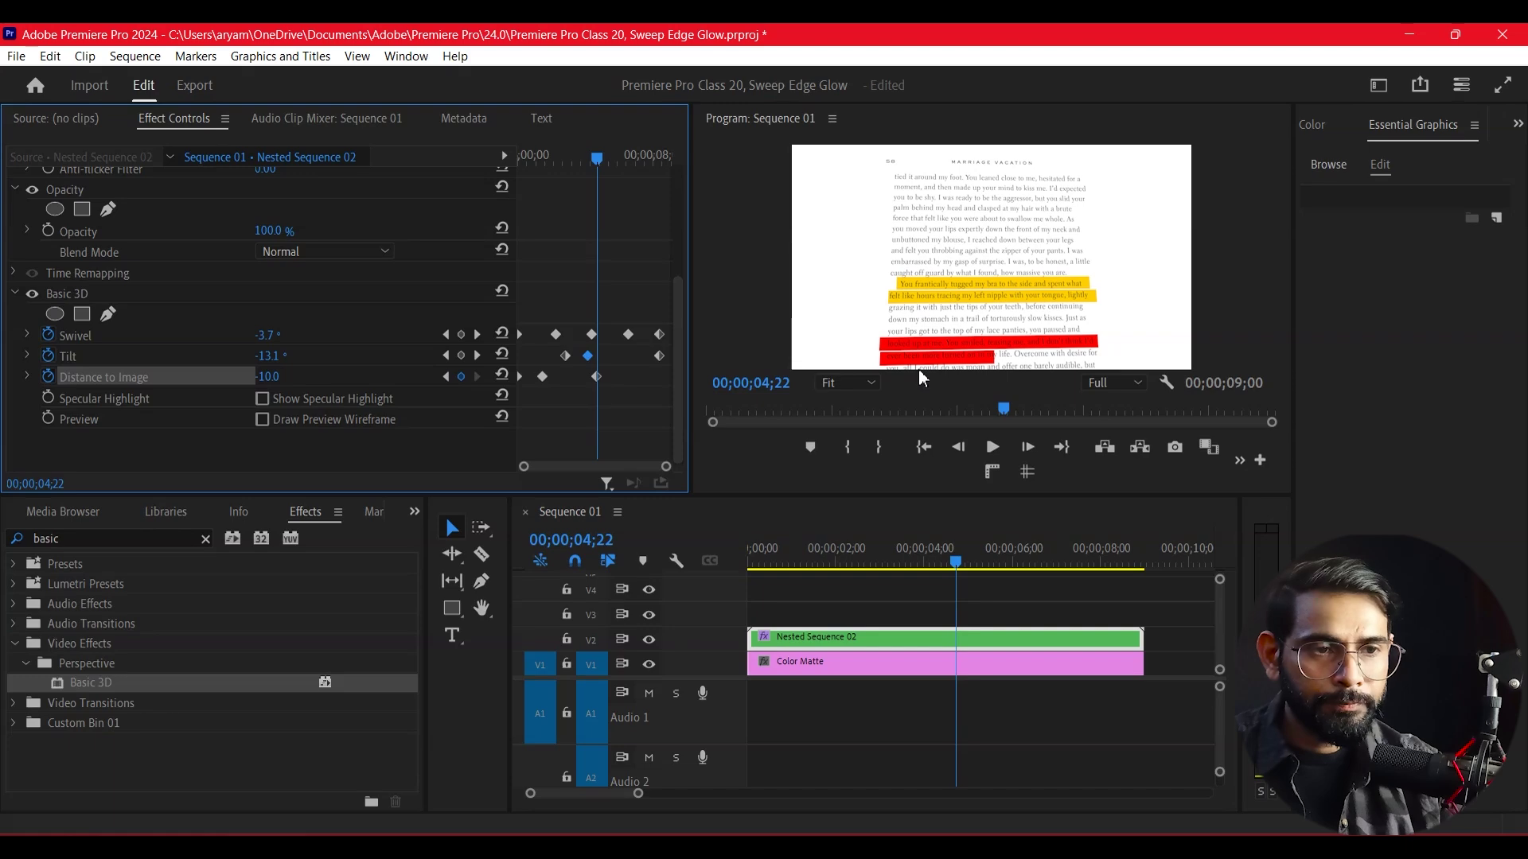
{"action": "mouse_move", "coordinate": [596, 163]}
{"action": "left_mouse_down"}
{"action": "mouse_move", "coordinate": [490, 178]}
{"action": "mouse_move", "coordinate": [634, 199]}
{"action": "left_mouse_up"}
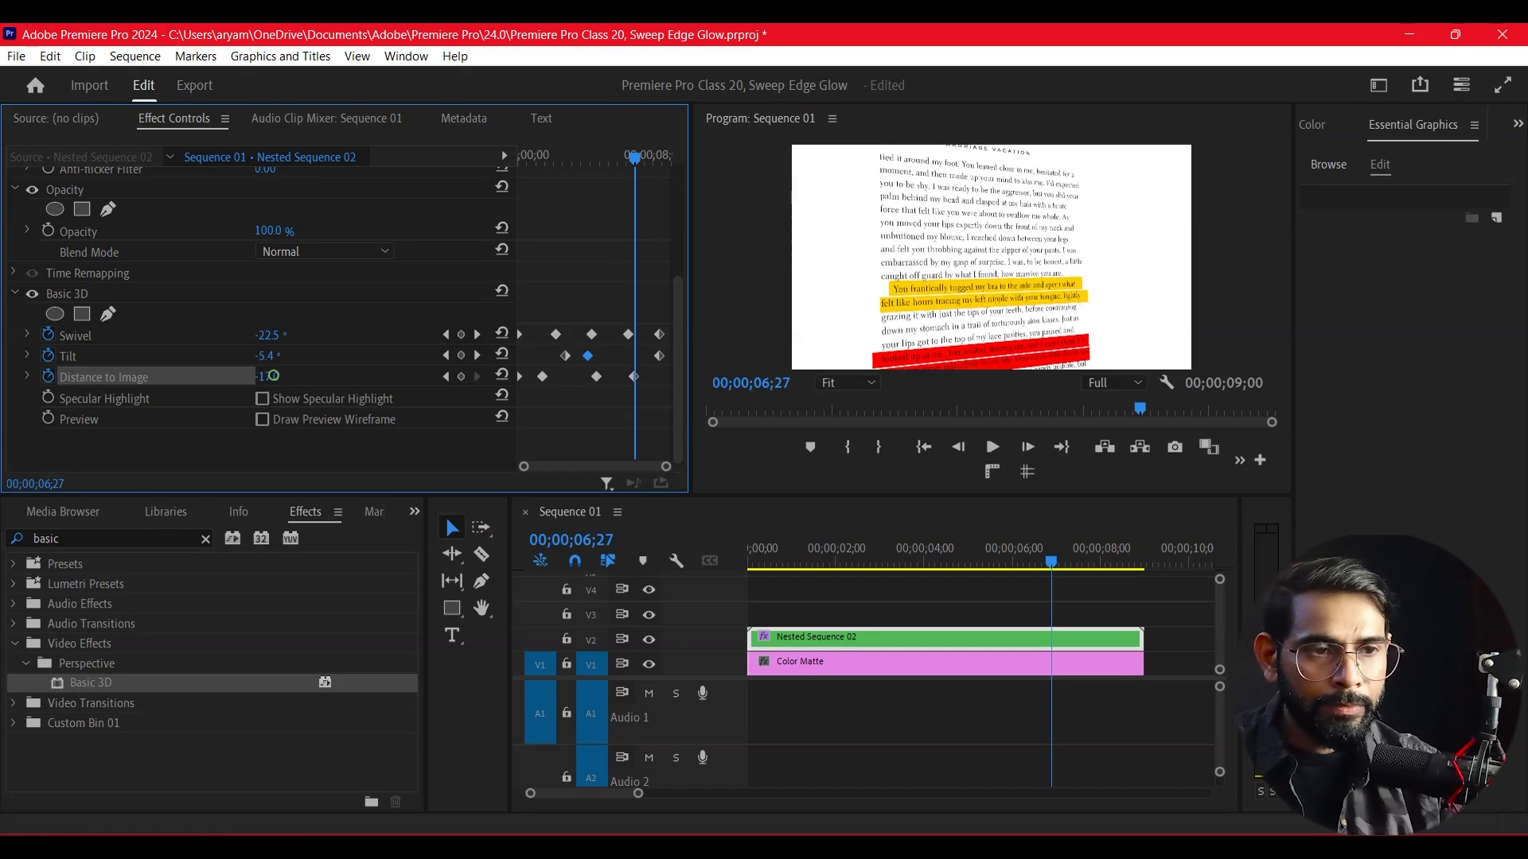
{"action": "left_click_drag", "start_coordinate": [273, 376], "coordinate": [260, 376]}
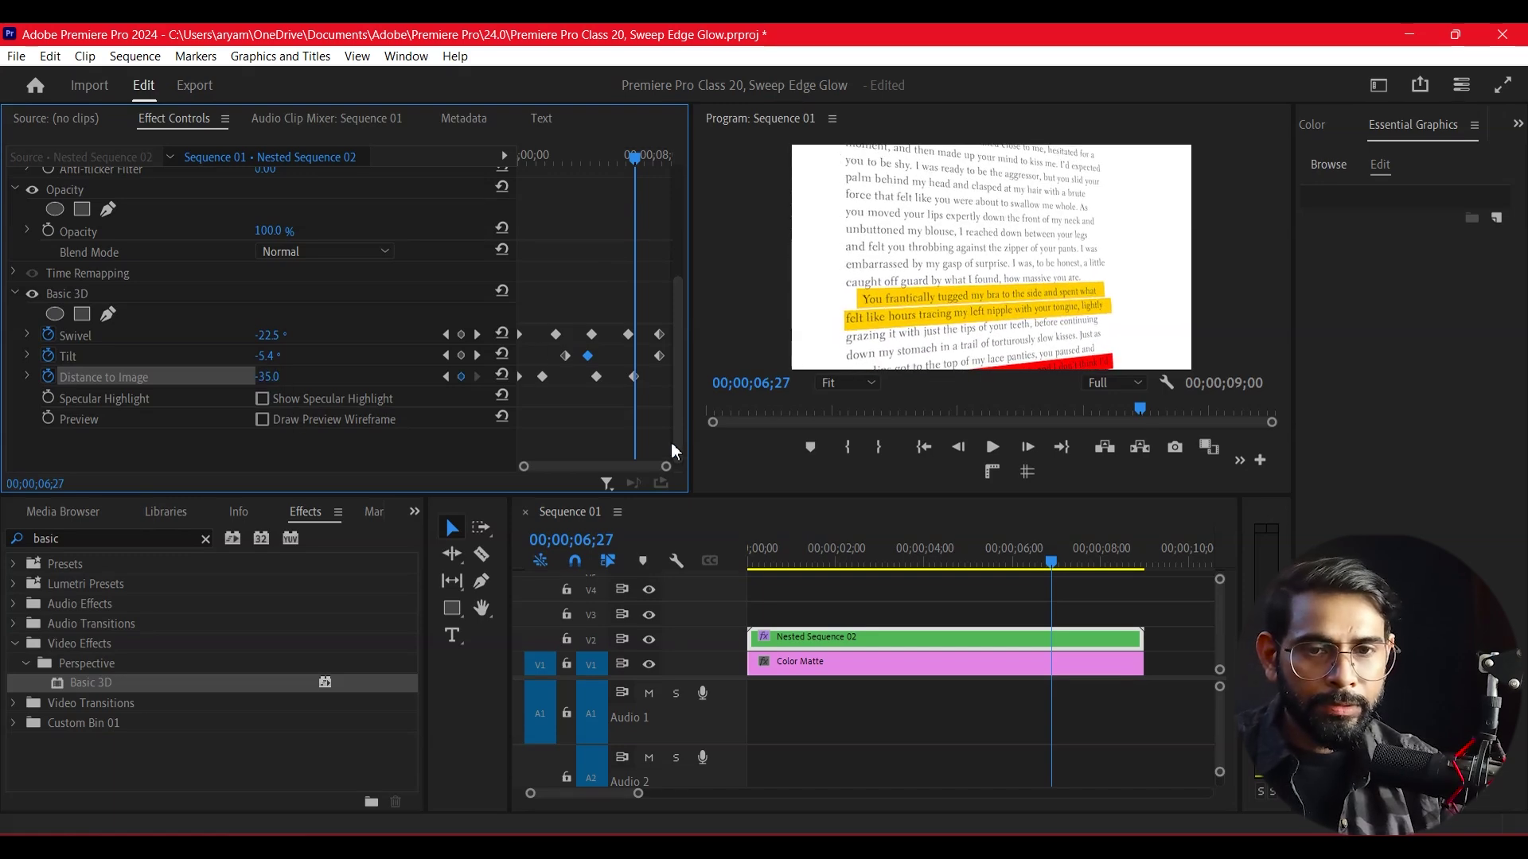
{"action": "key", "text": "ctrl+z"}
{"action": "mouse_move", "coordinate": [658, 177]}
{"action": "left_mouse_down"}
{"action": "mouse_move", "coordinate": [637, 175]}
{"action": "mouse_move", "coordinate": [679, 159]}
{"action": "mouse_move", "coordinate": [545, 191]}
{"action": "mouse_move", "coordinate": [683, 194]}
{"action": "left_mouse_up"}
{"action": "key", "text": "Home"}
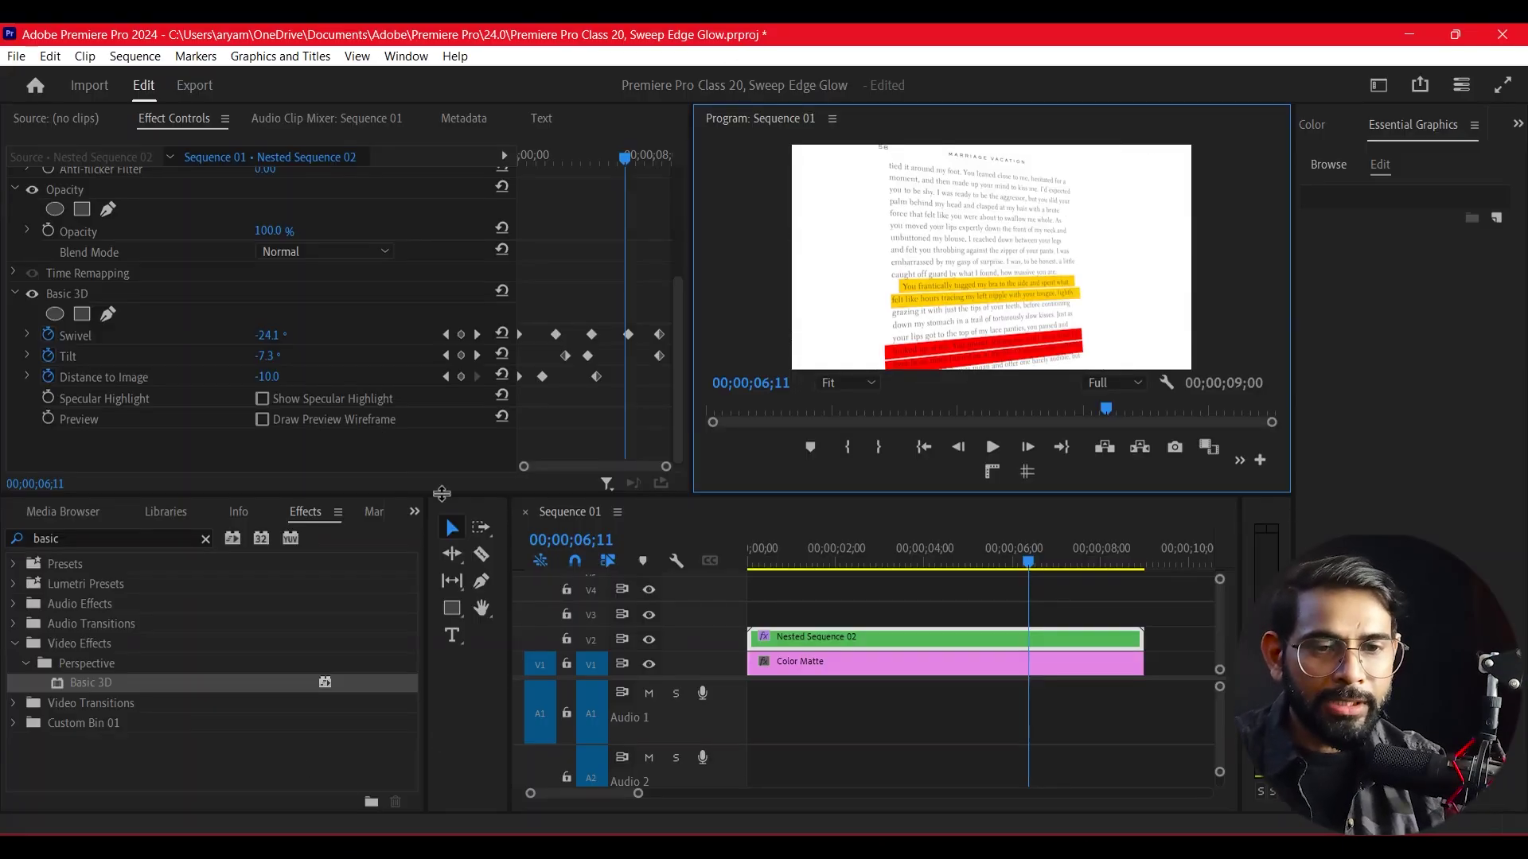
{"action": "left_click", "coordinate": [414, 513]}
- Load the Rise Above music in the Source monitor and mark an out point at 33;06
{"action": "left_click", "coordinate": [461, 554]}
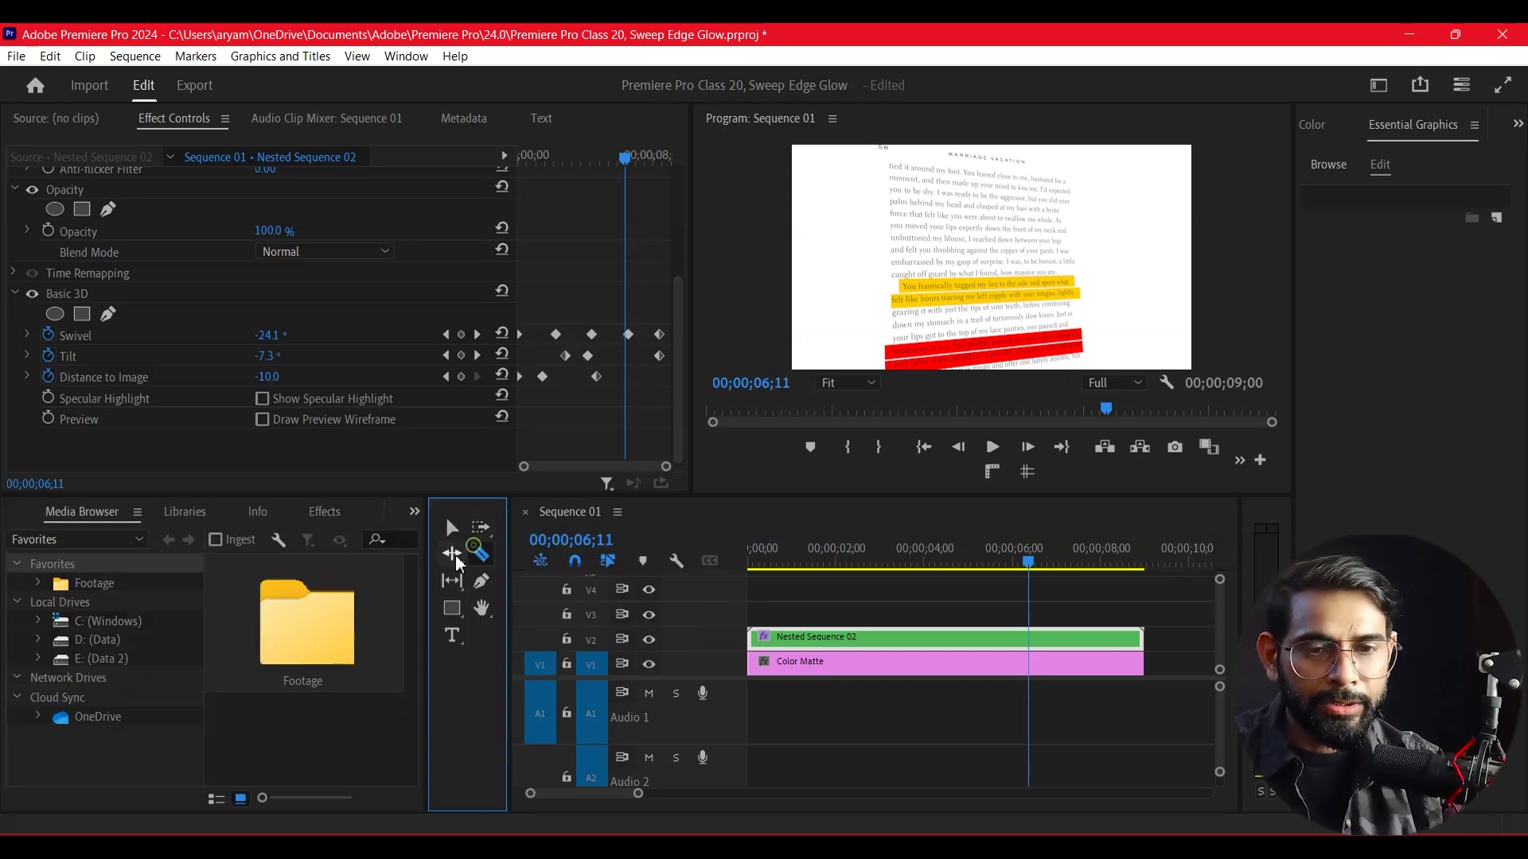
{"action": "left_click", "coordinate": [414, 511]}
{"action": "left_click", "coordinate": [469, 535]}
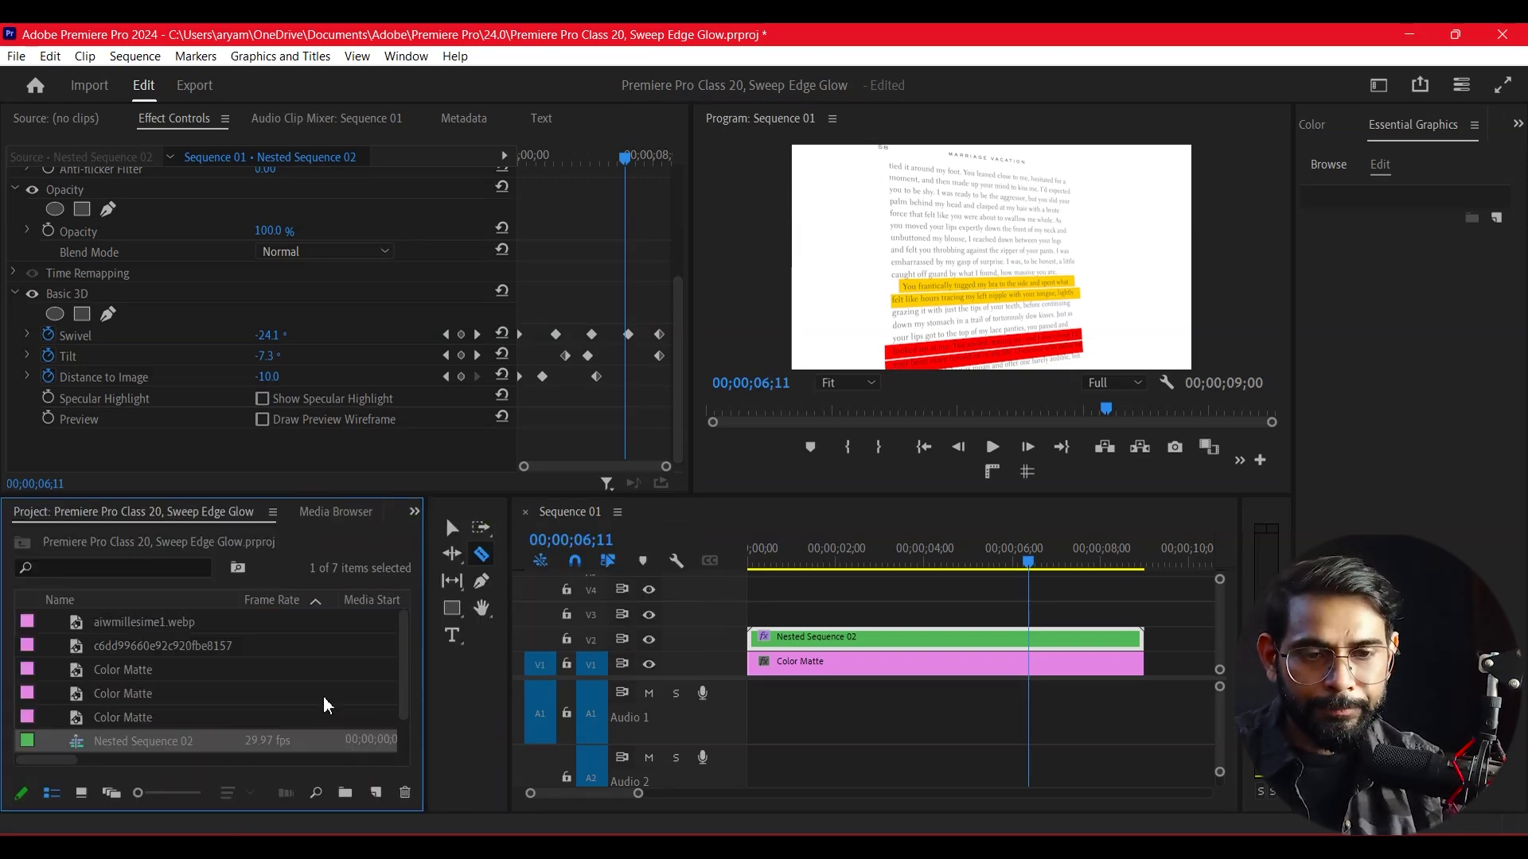
{"action": "double_click", "coordinate": [327, 707]}
{"action": "left_click_drag", "start_coordinate": [179, 456], "coordinate": [235, 456]}
{"action": "left_click", "coordinate": [243, 496]}
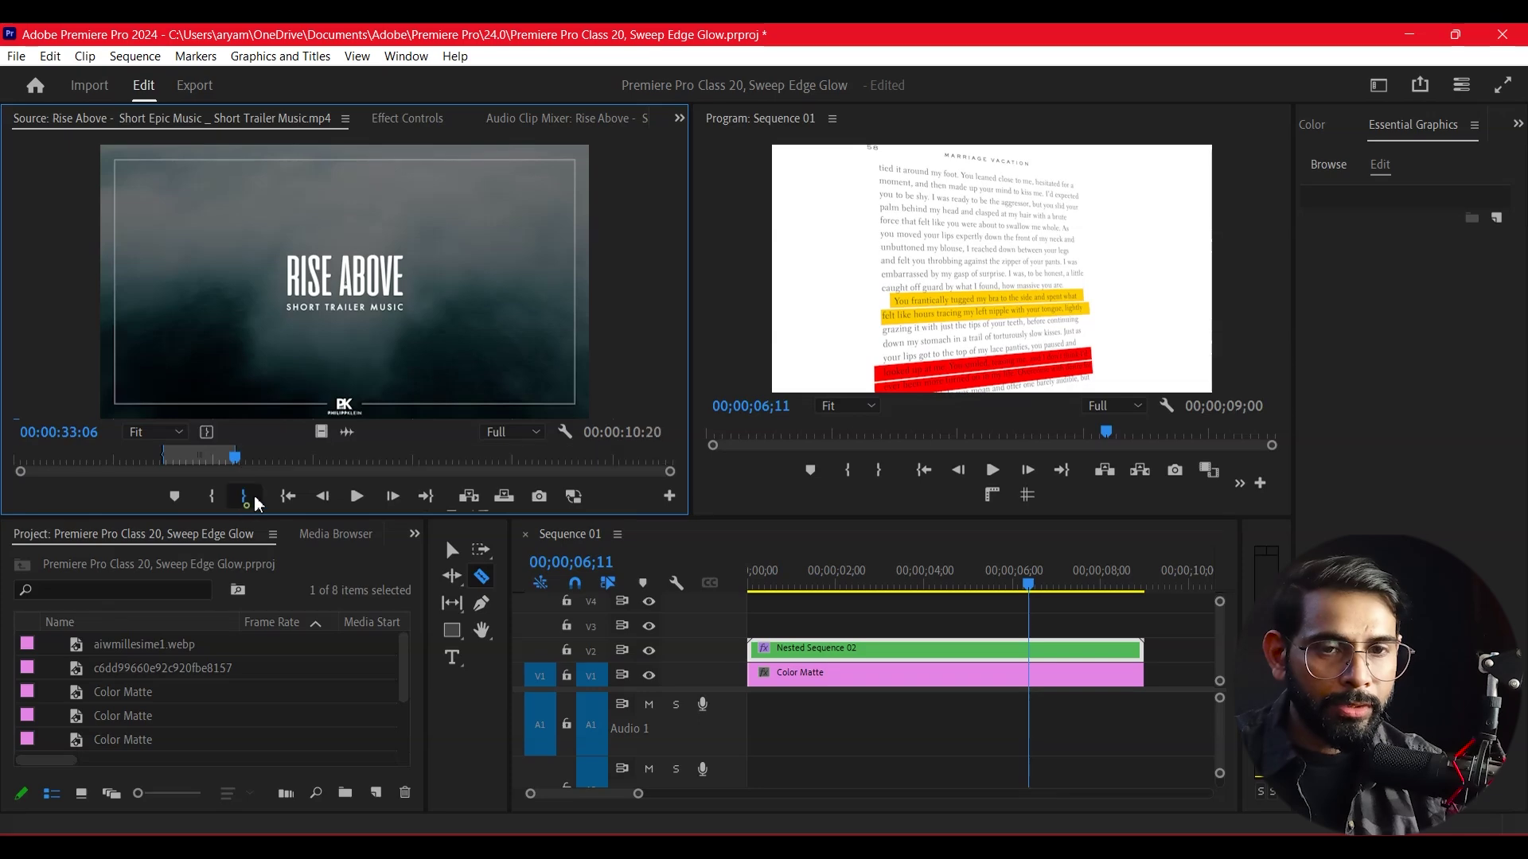
- Place the music on A1 and delete the trailing piece past the video clips
{"action": "left_click_drag", "start_coordinate": [346, 432], "coordinate": [760, 732]}
{"action": "key", "text": "minus"}
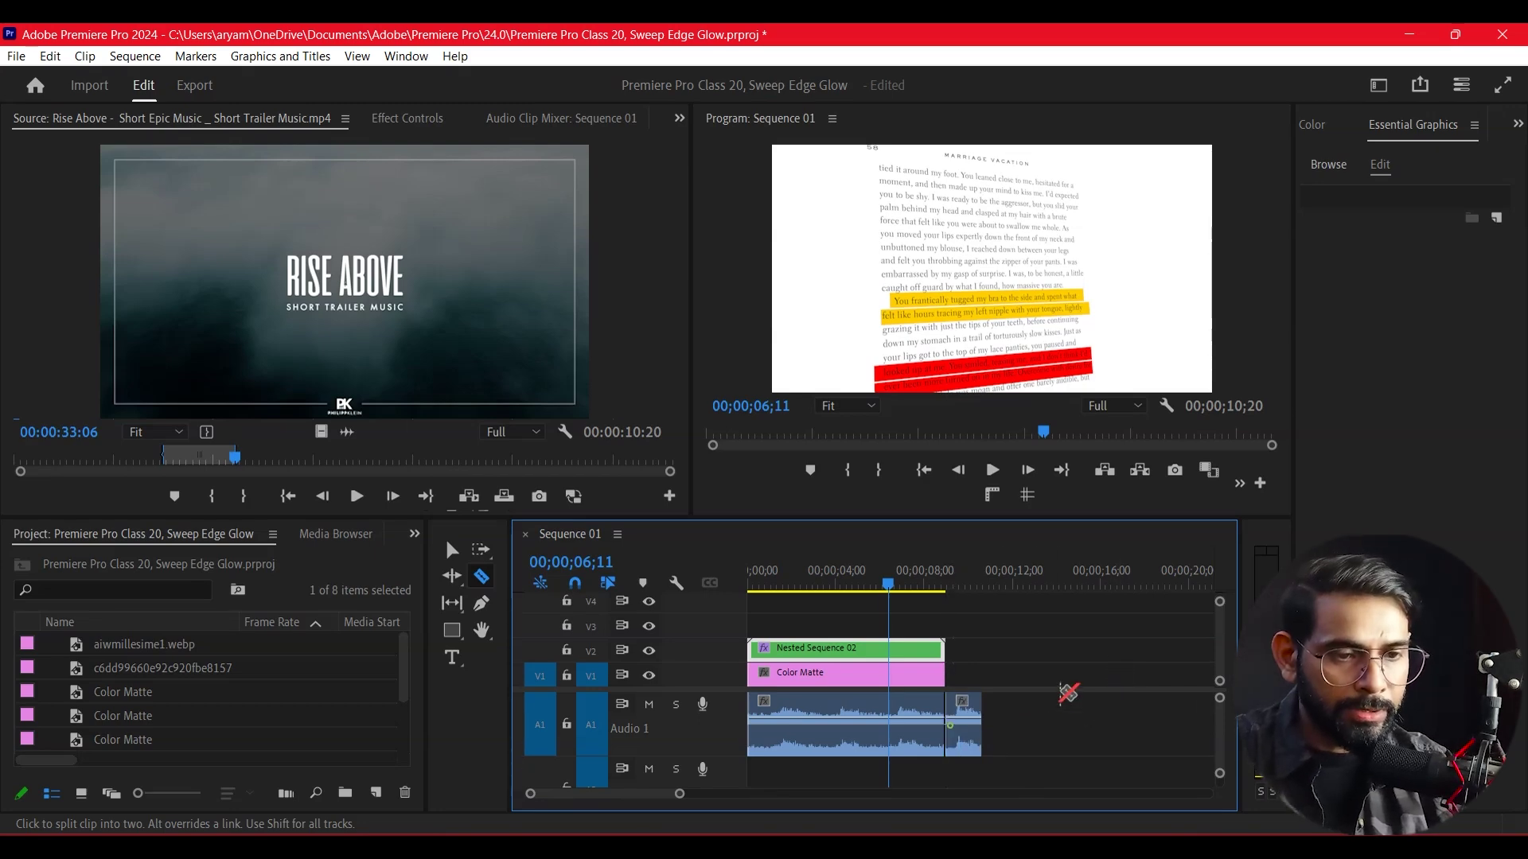
{"action": "key", "text": "v"}
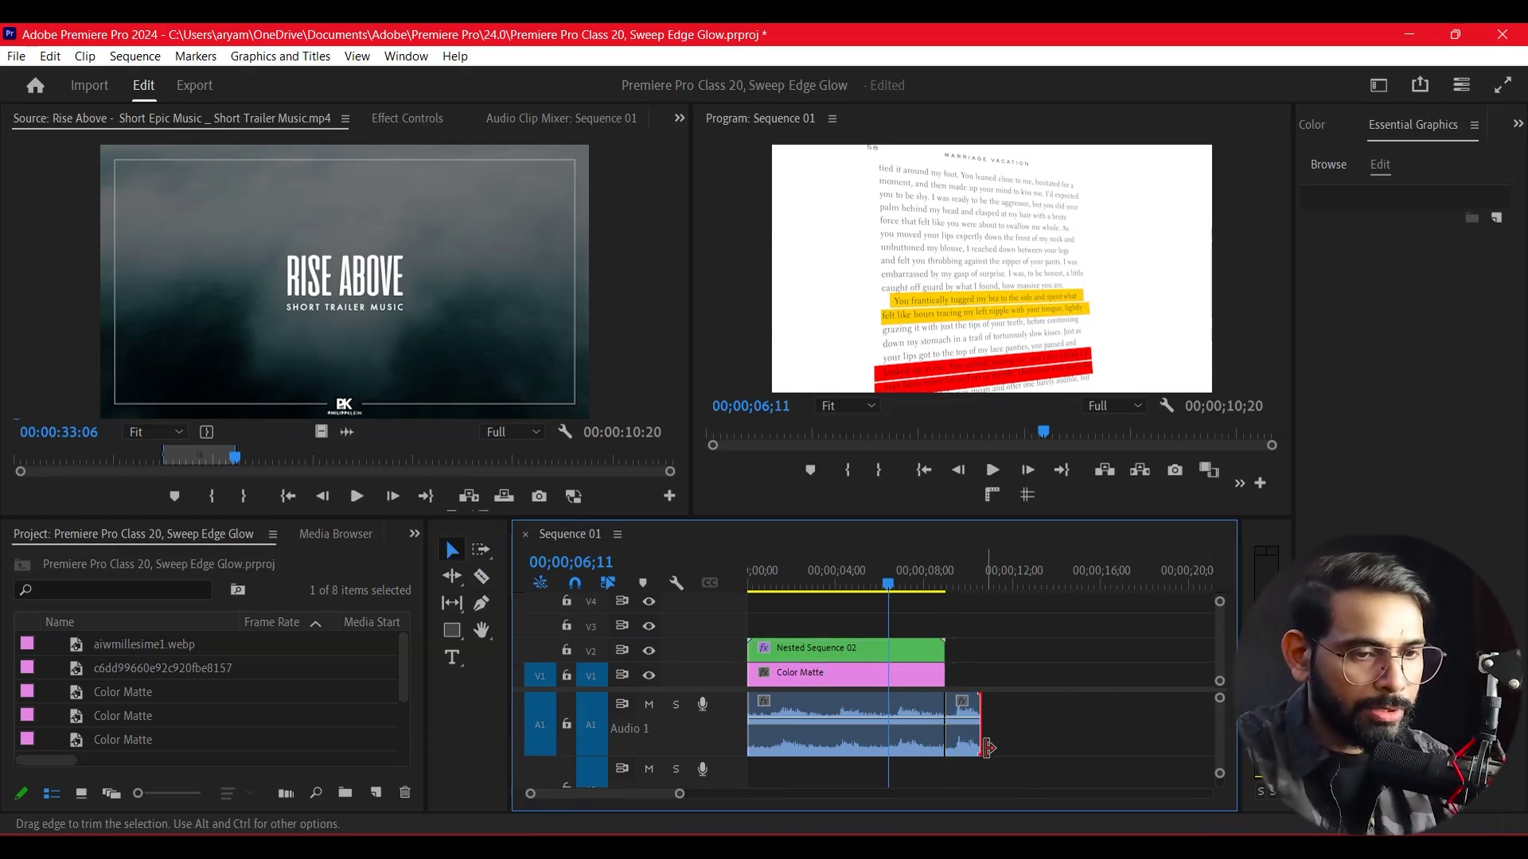
{"action": "key", "text": "Delete"}
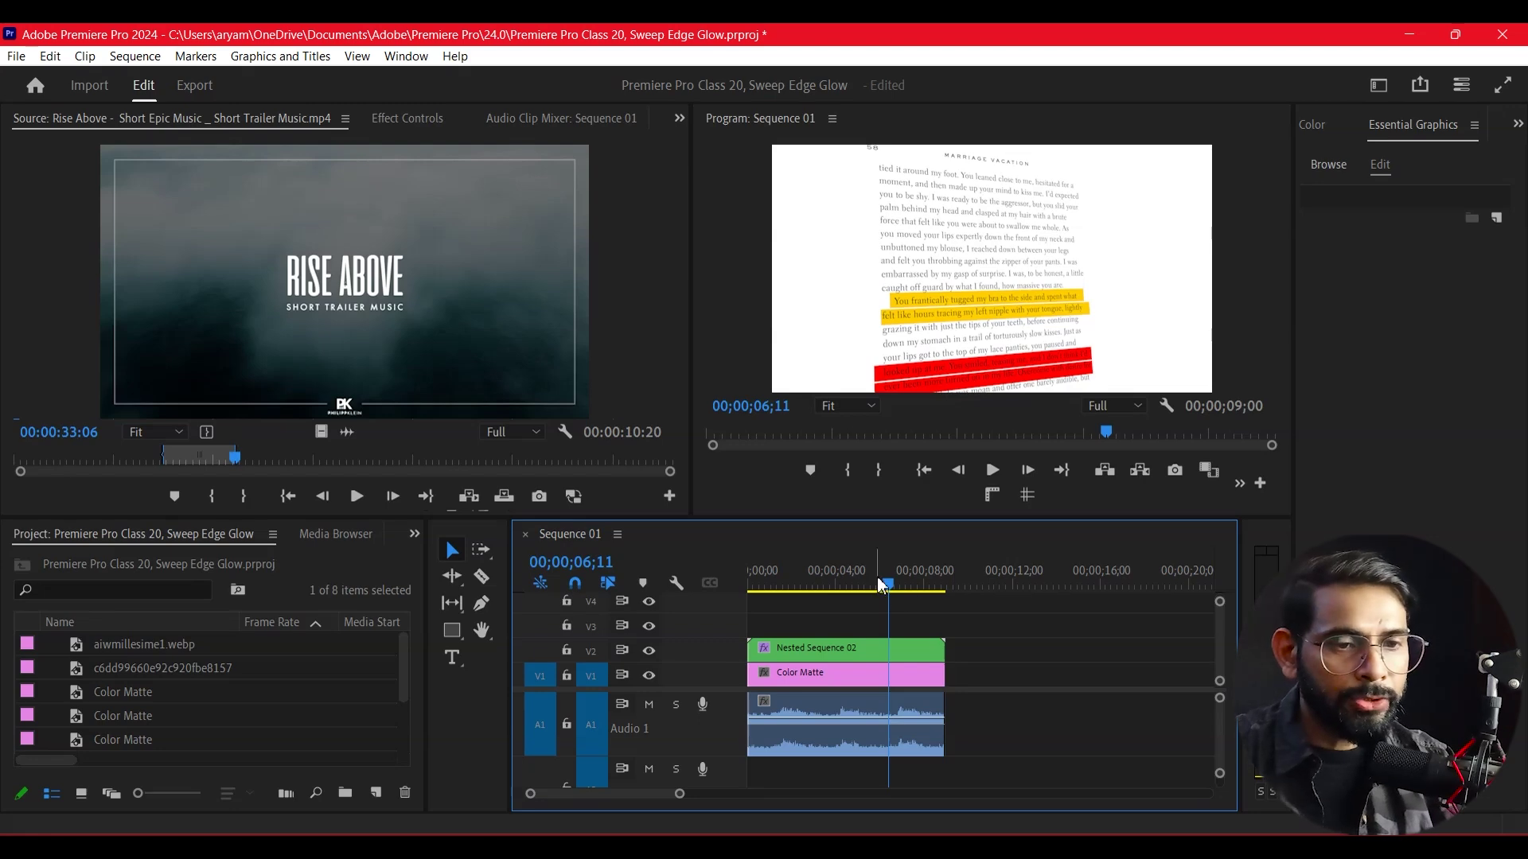
{"action": "key", "text": "Home"}
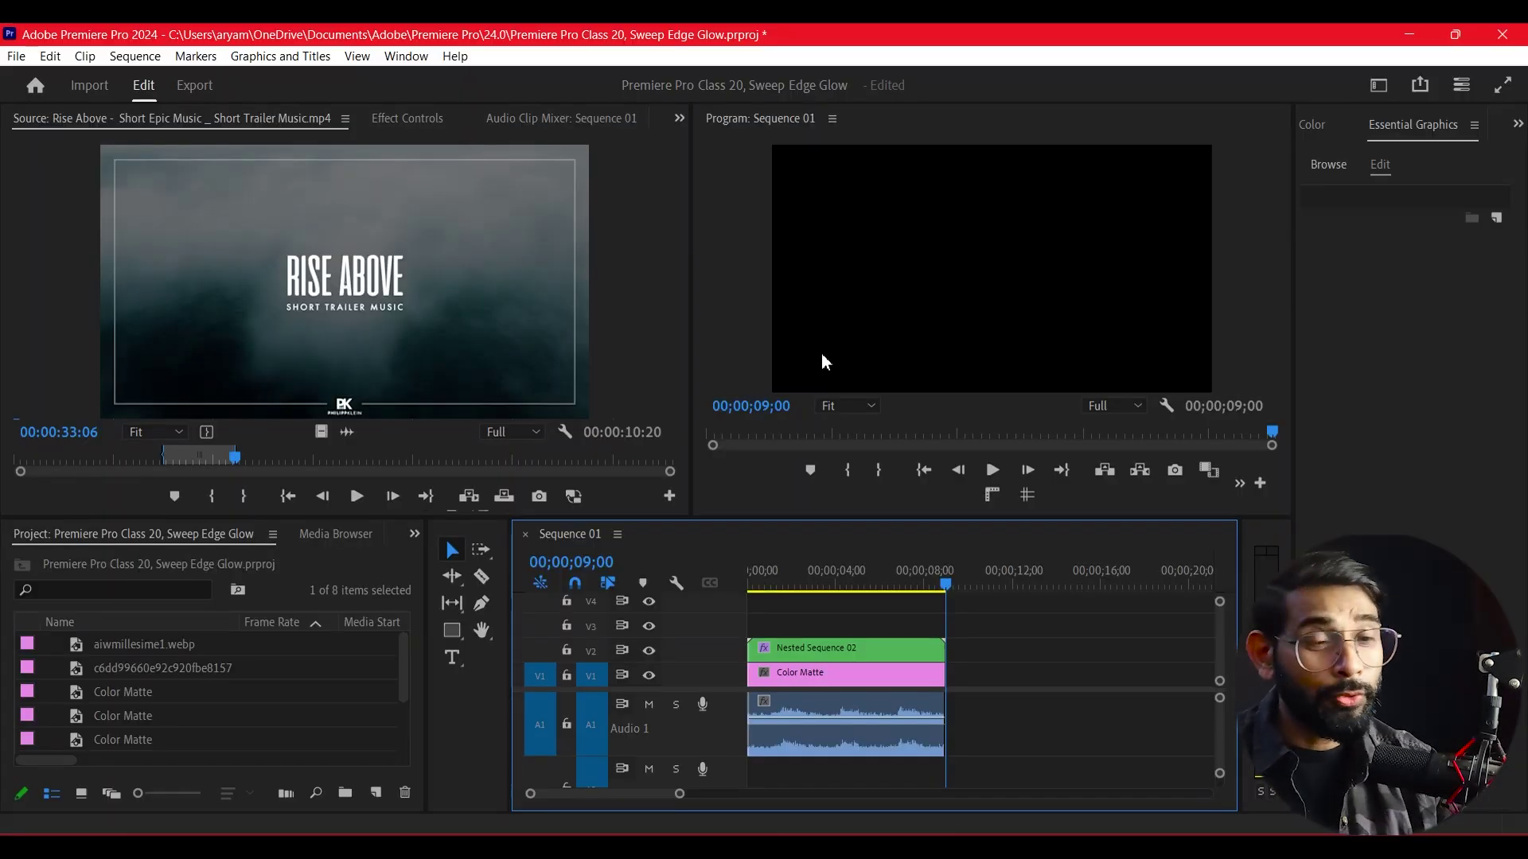
{"action": "left_click", "coordinate": [810, 585]}
{"action": "left_click_drag", "start_coordinate": [811, 610], "coordinate": [876, 619]}
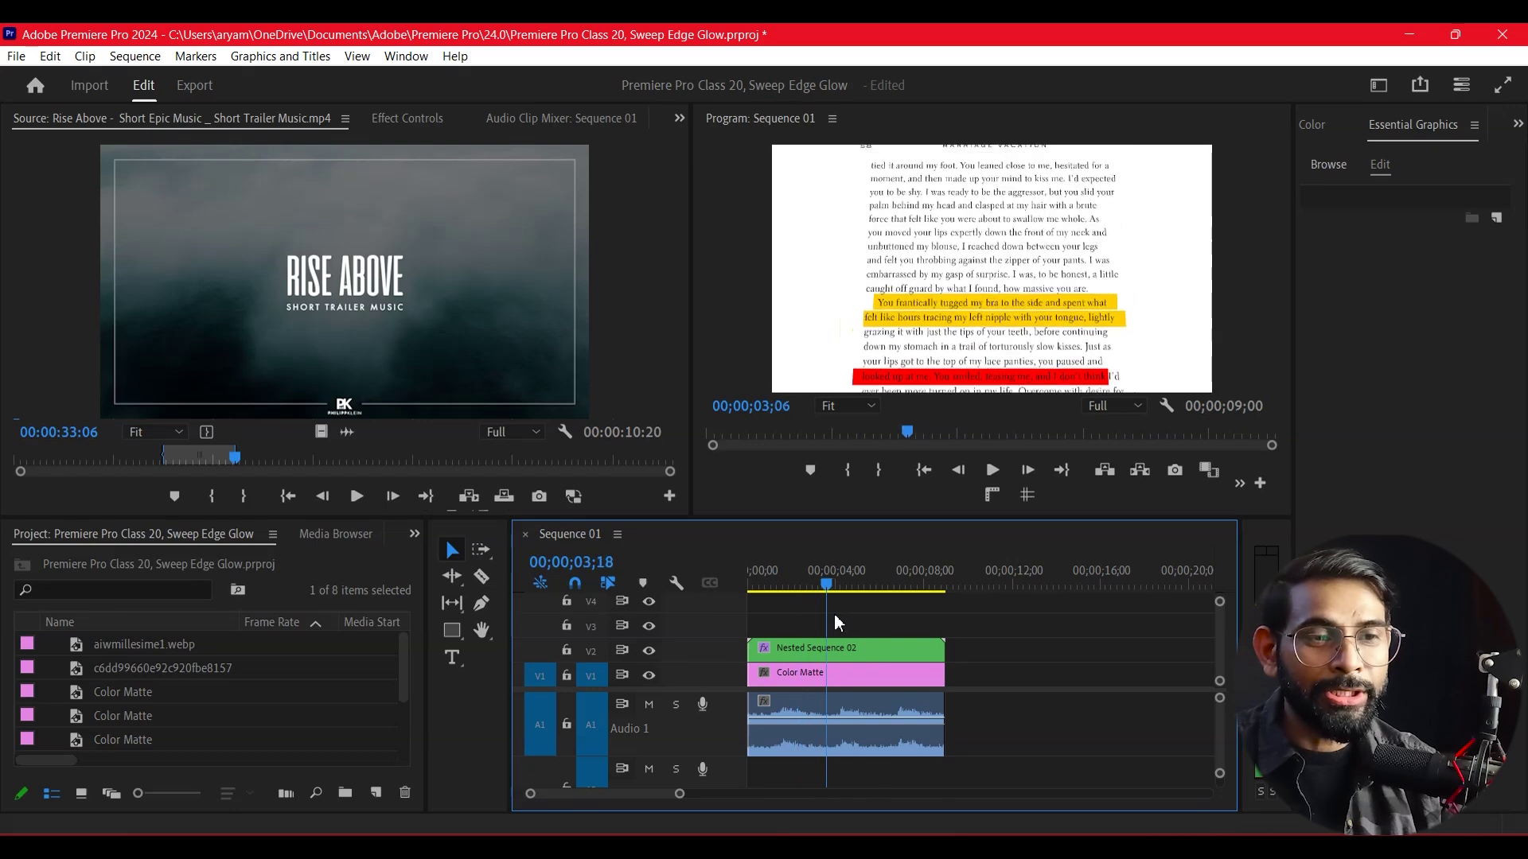